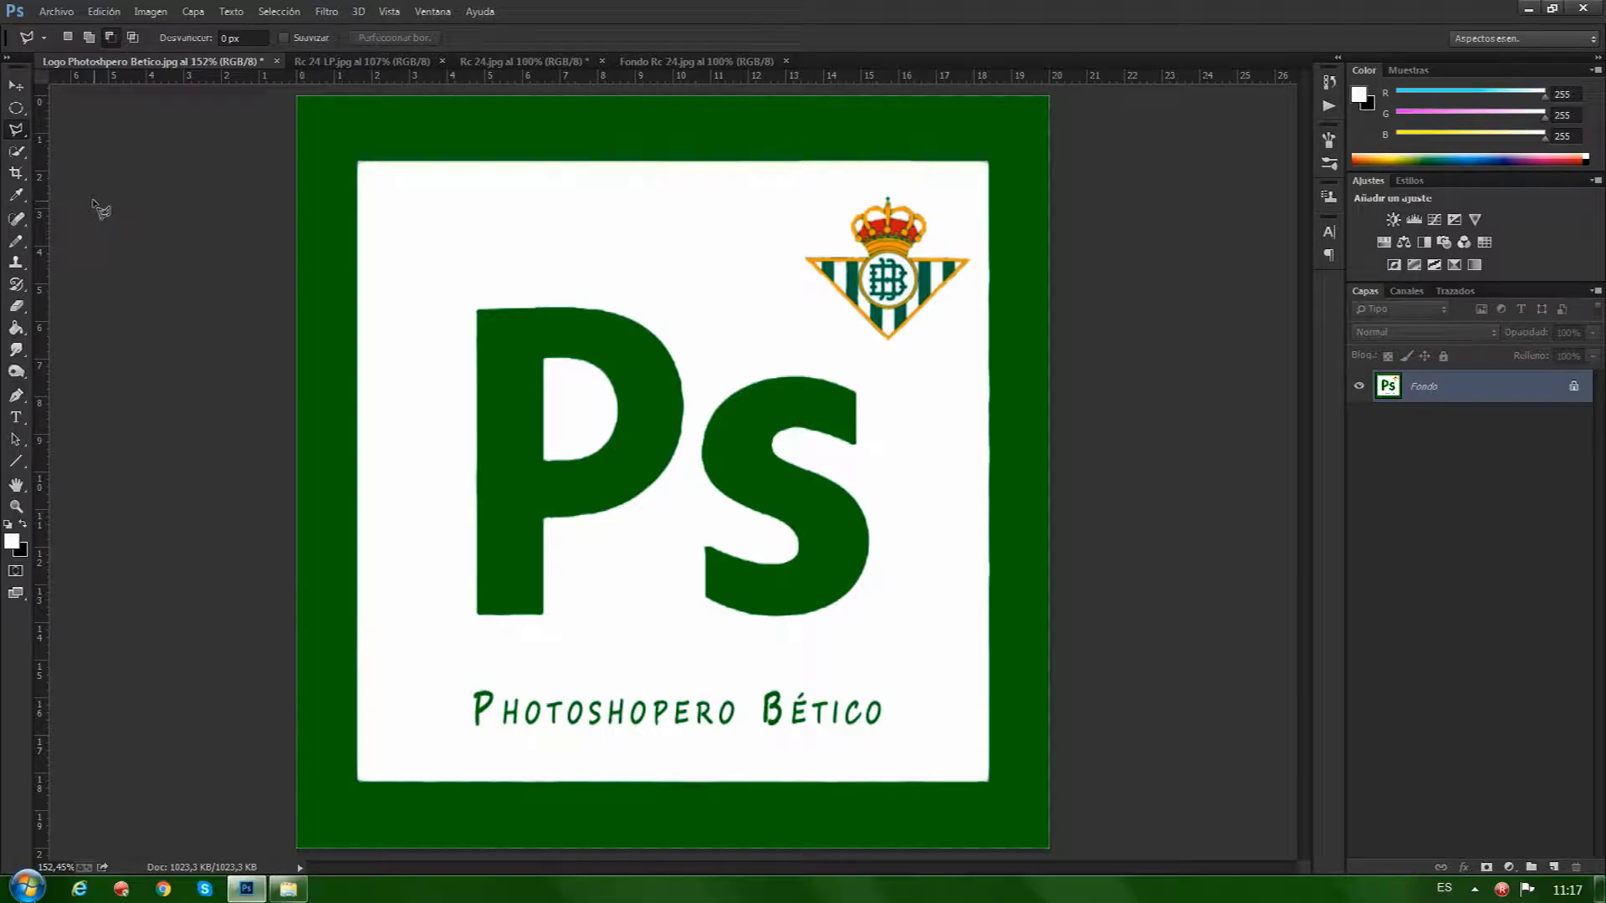
Switch to the finished low-poly portrait document 'Rc 24 LP.jpg'.
click(344, 62)
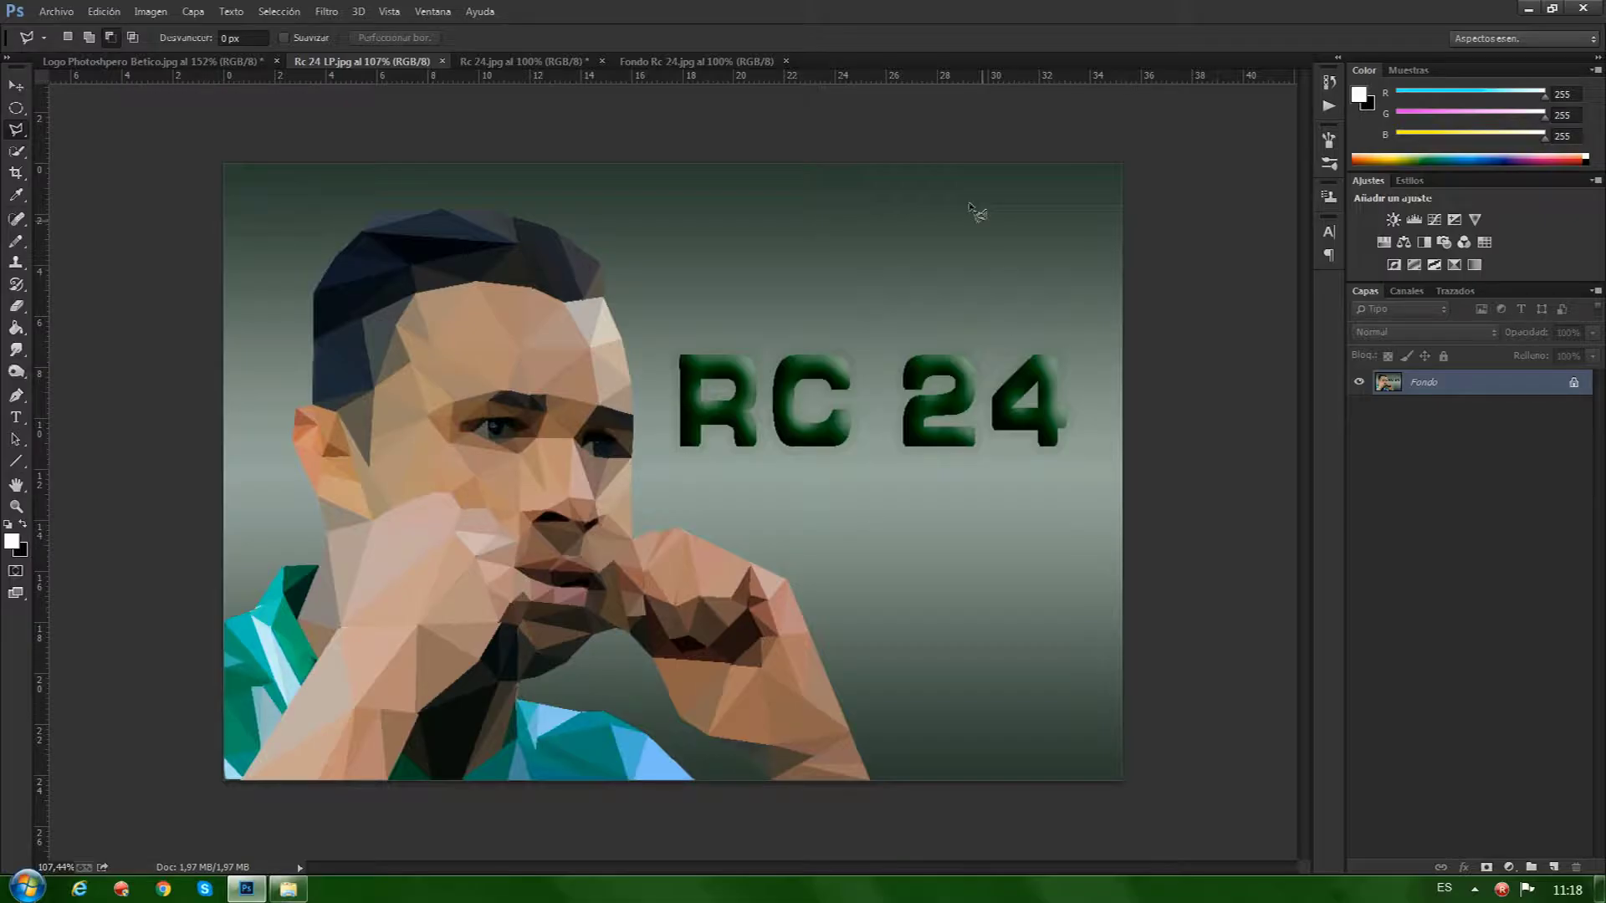
Compare the Rc 24.jpg, Fondo Rc 24.jpg and Rc 24 LP.jpg documents, ending on the original Rc 24.jpg.
click(526, 63)
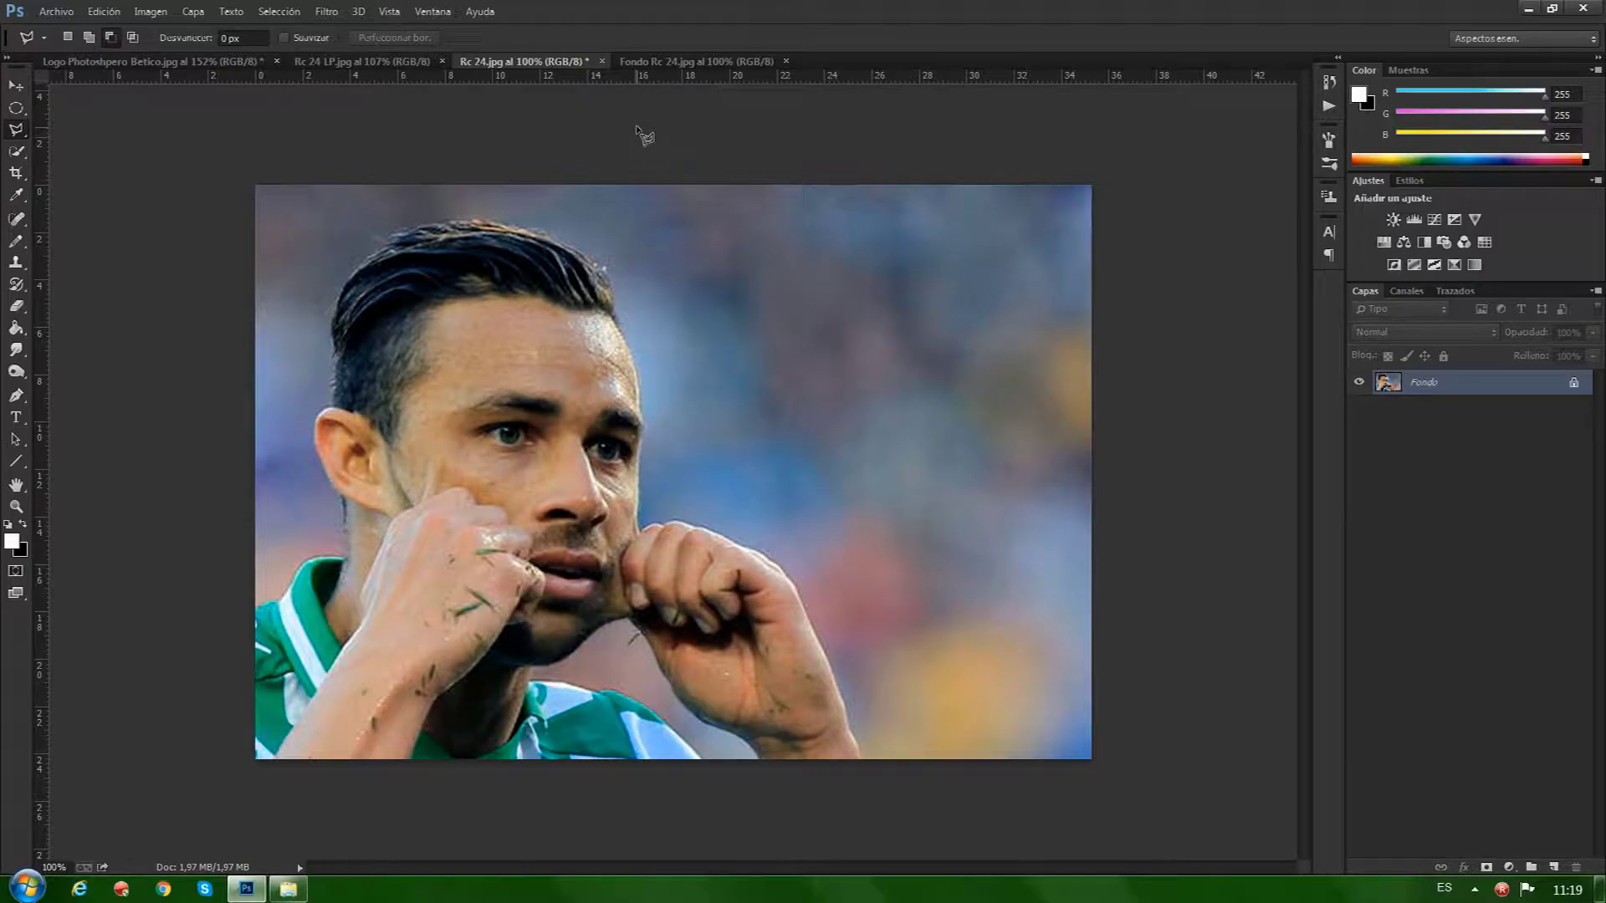
click(715, 63)
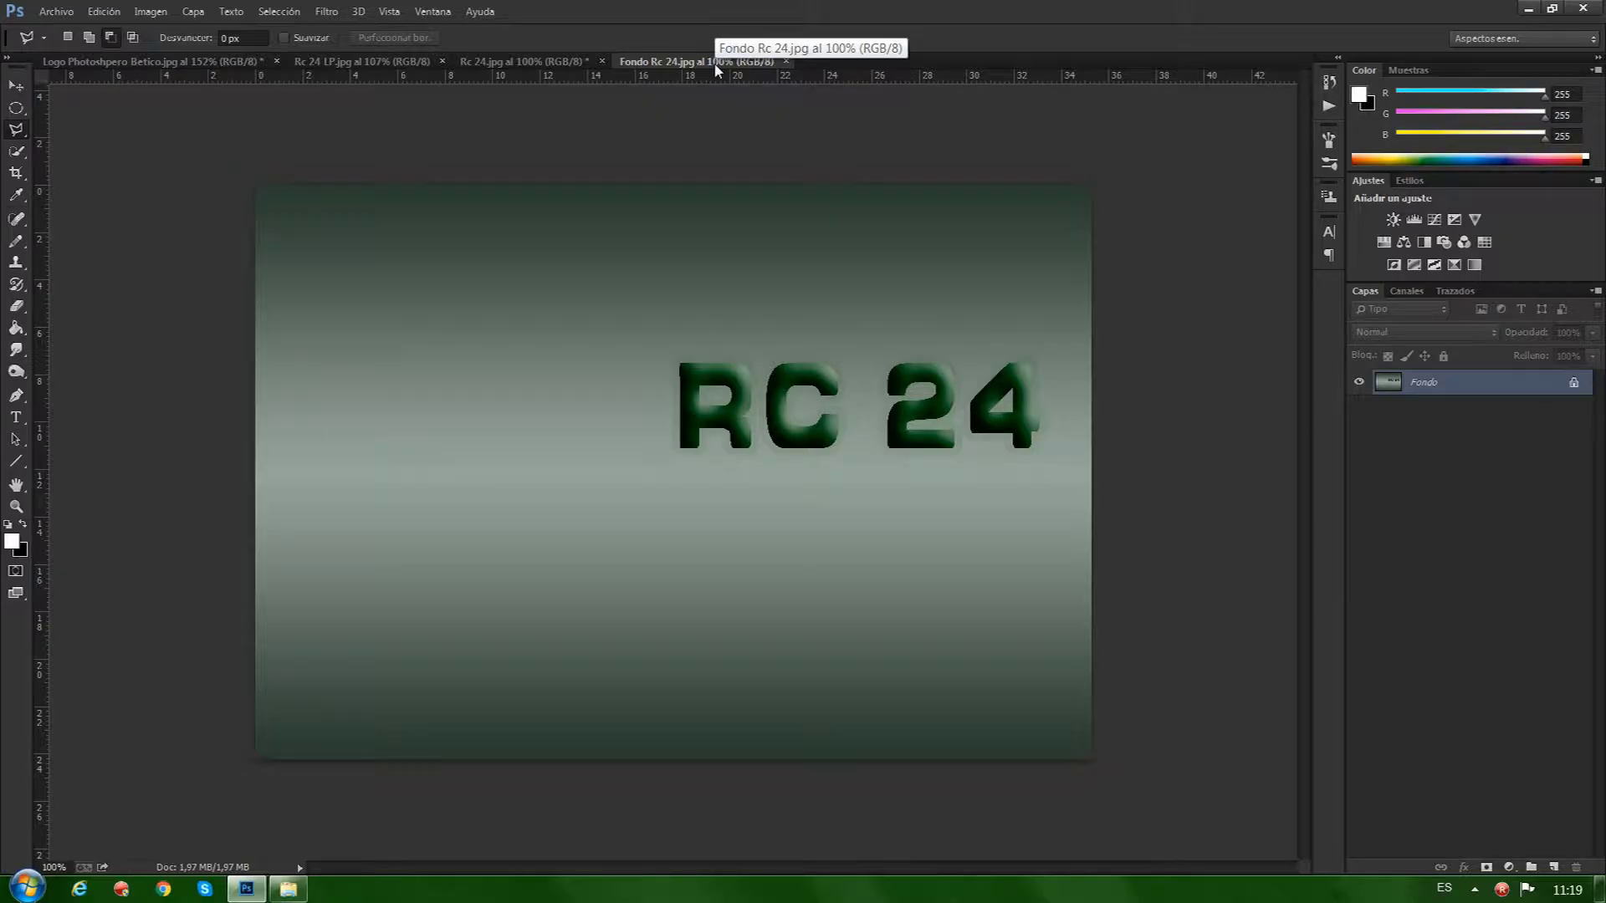
click(546, 63)
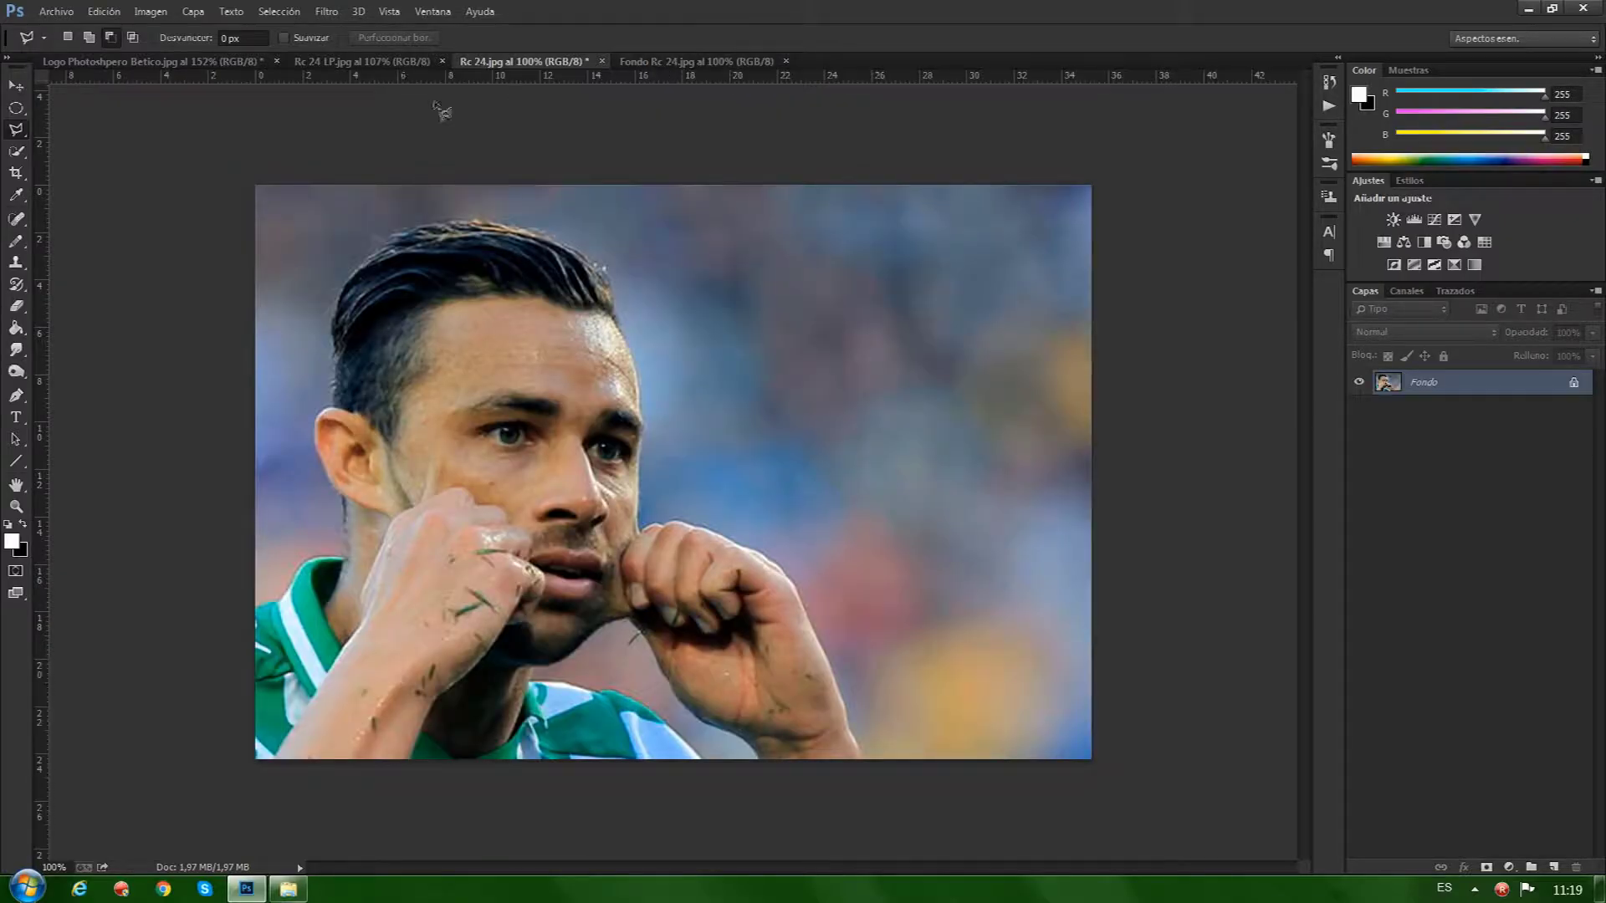
click(359, 63)
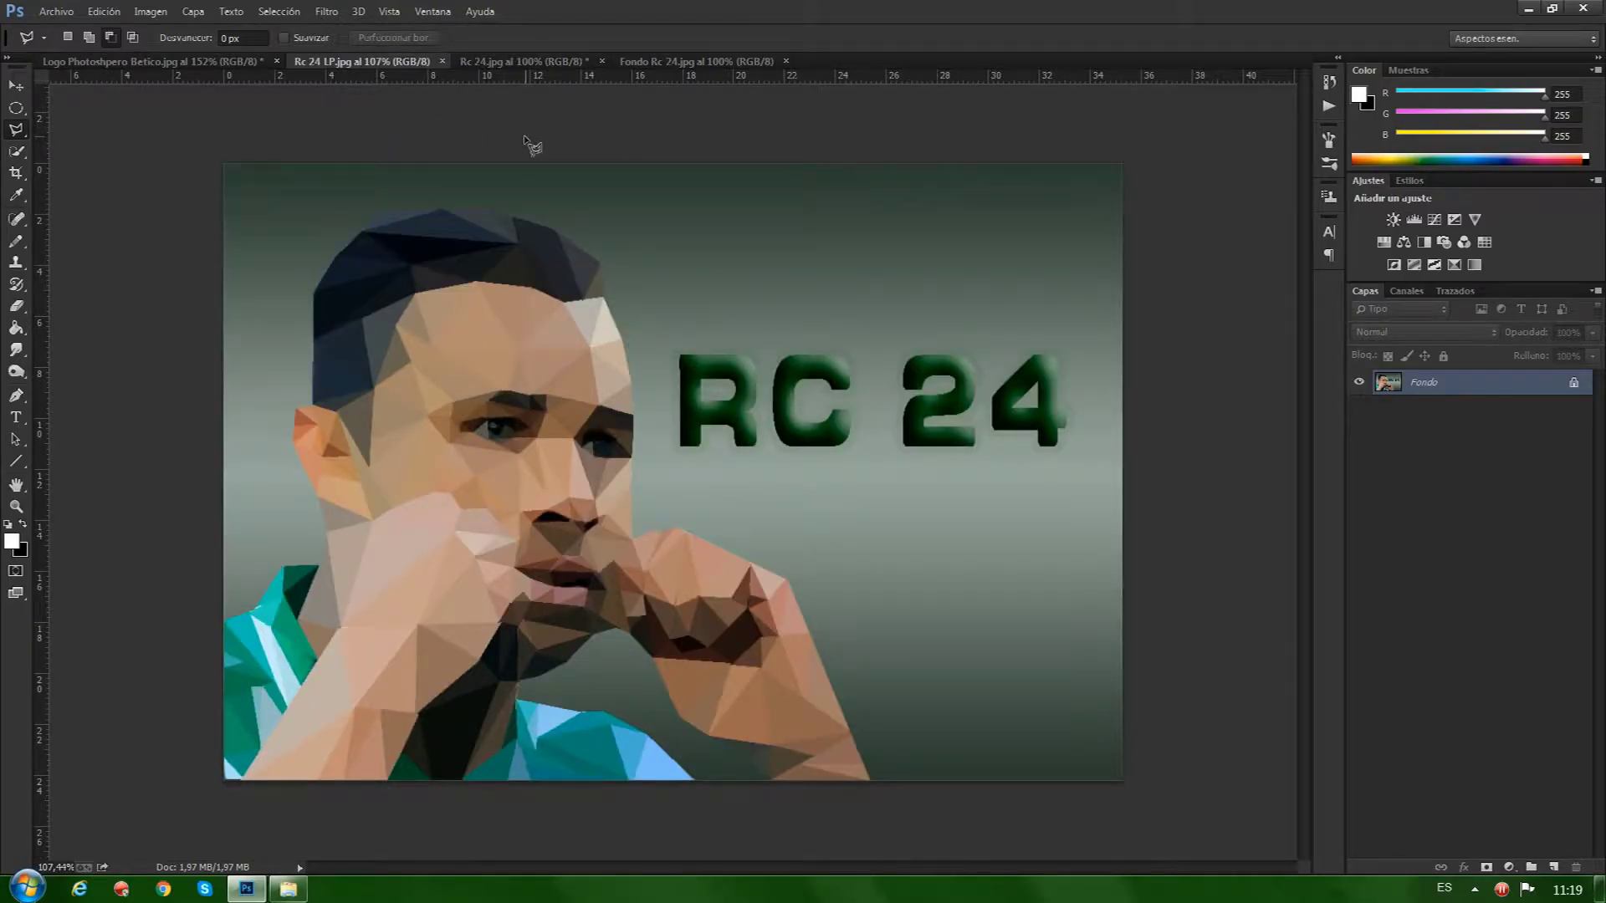
click(535, 63)
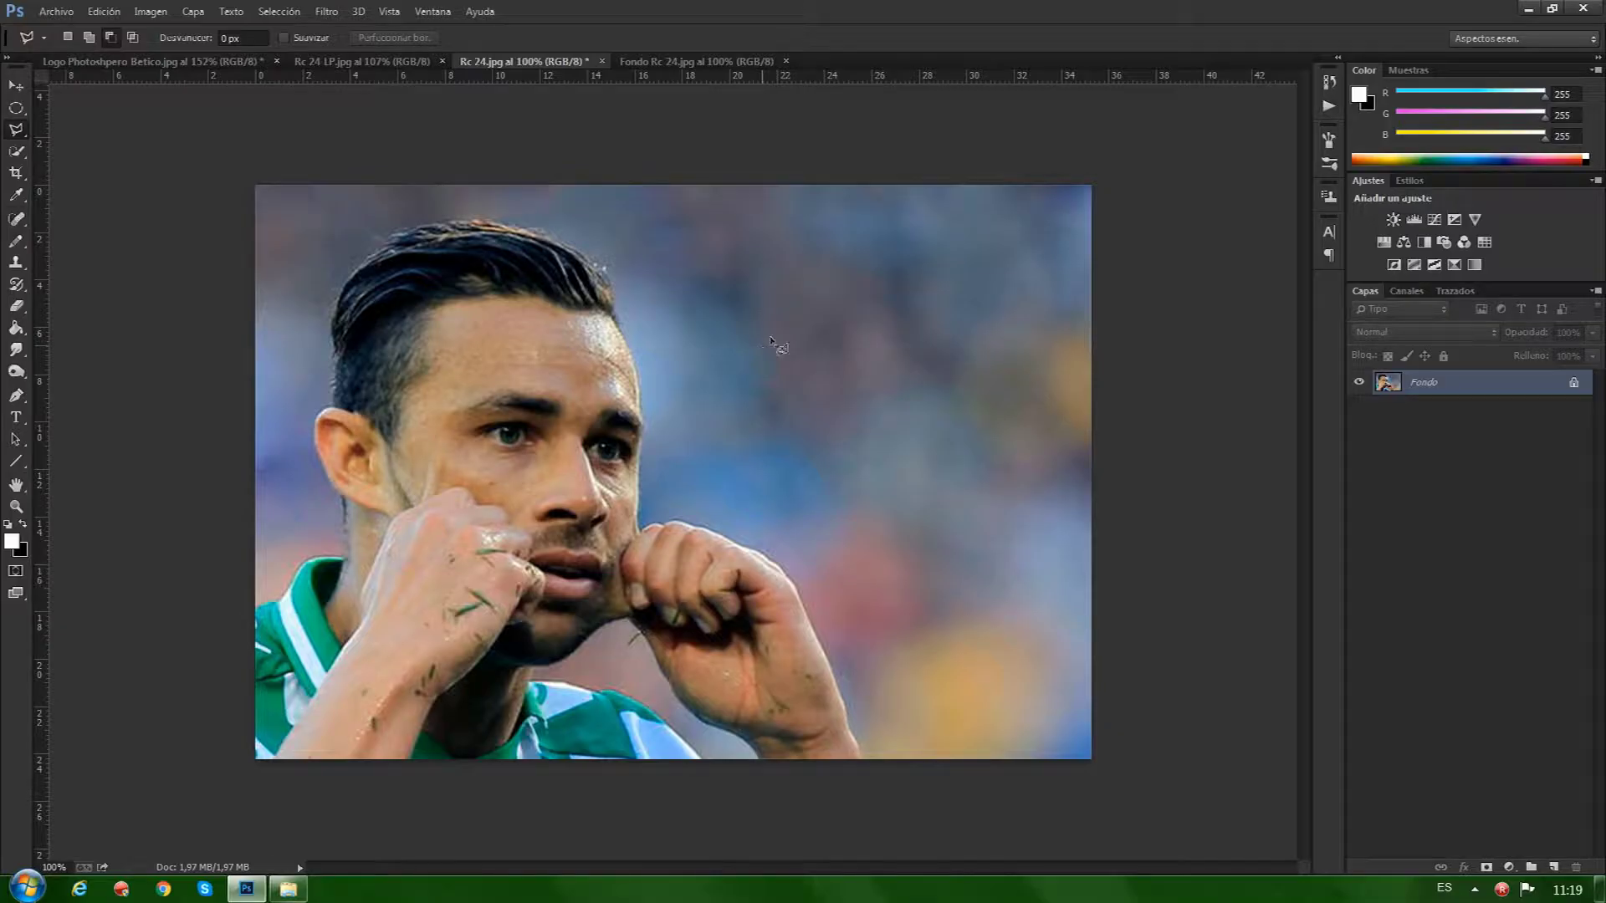
click(18, 136)
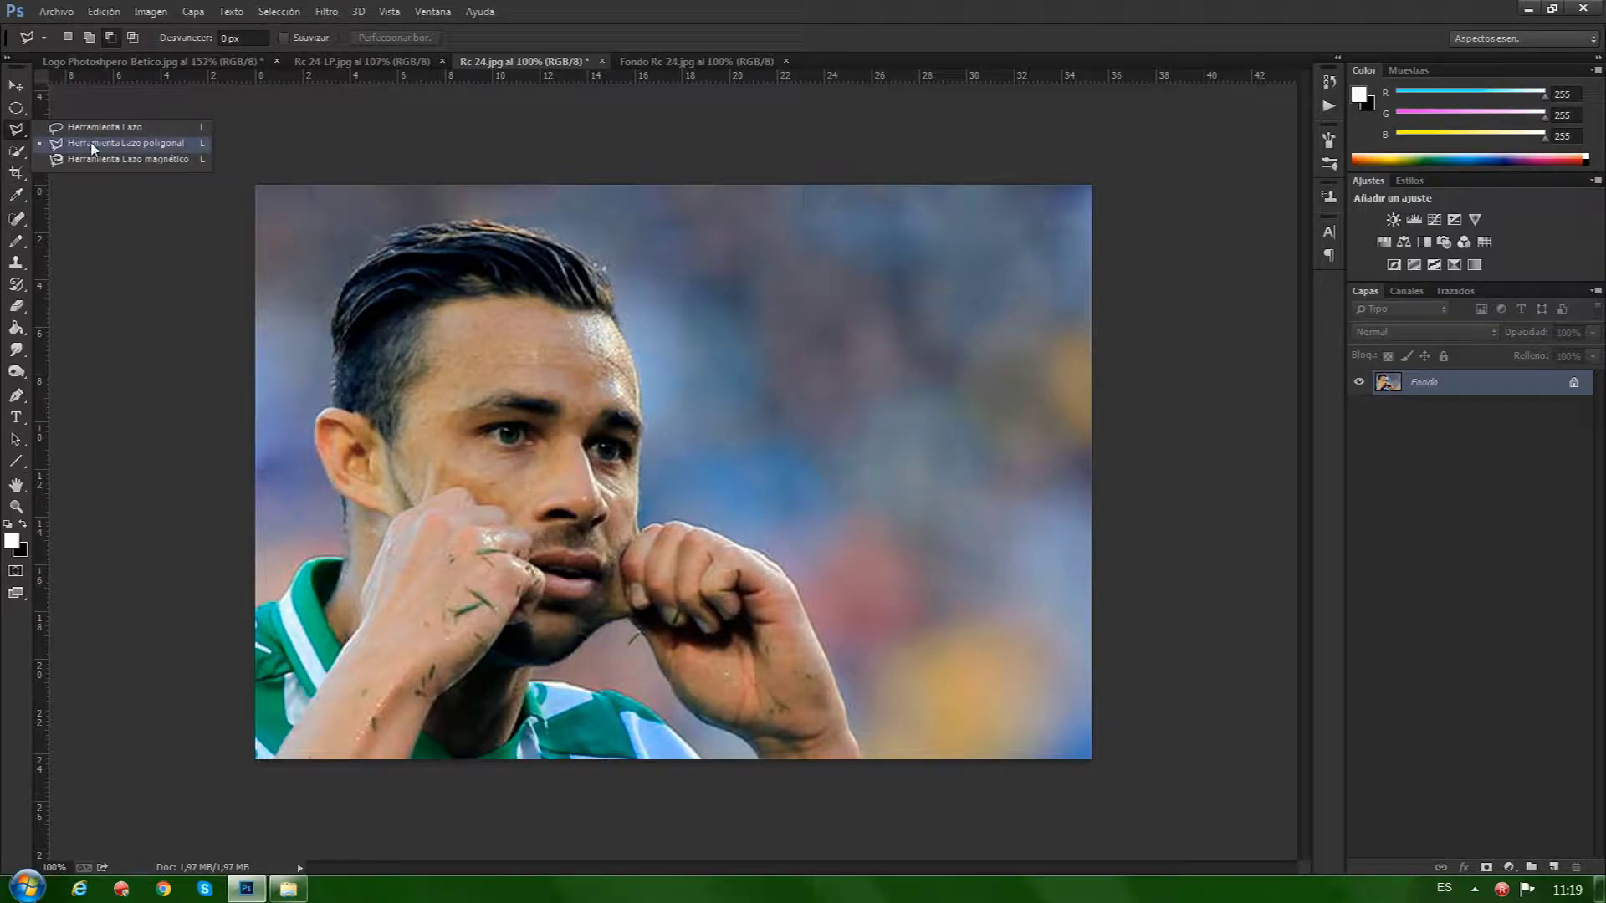
Fill a Polygonal Lasso triangle in the blurred background using Filtro > Desenfocar > Promediar.
click(787, 339)
click(861, 431)
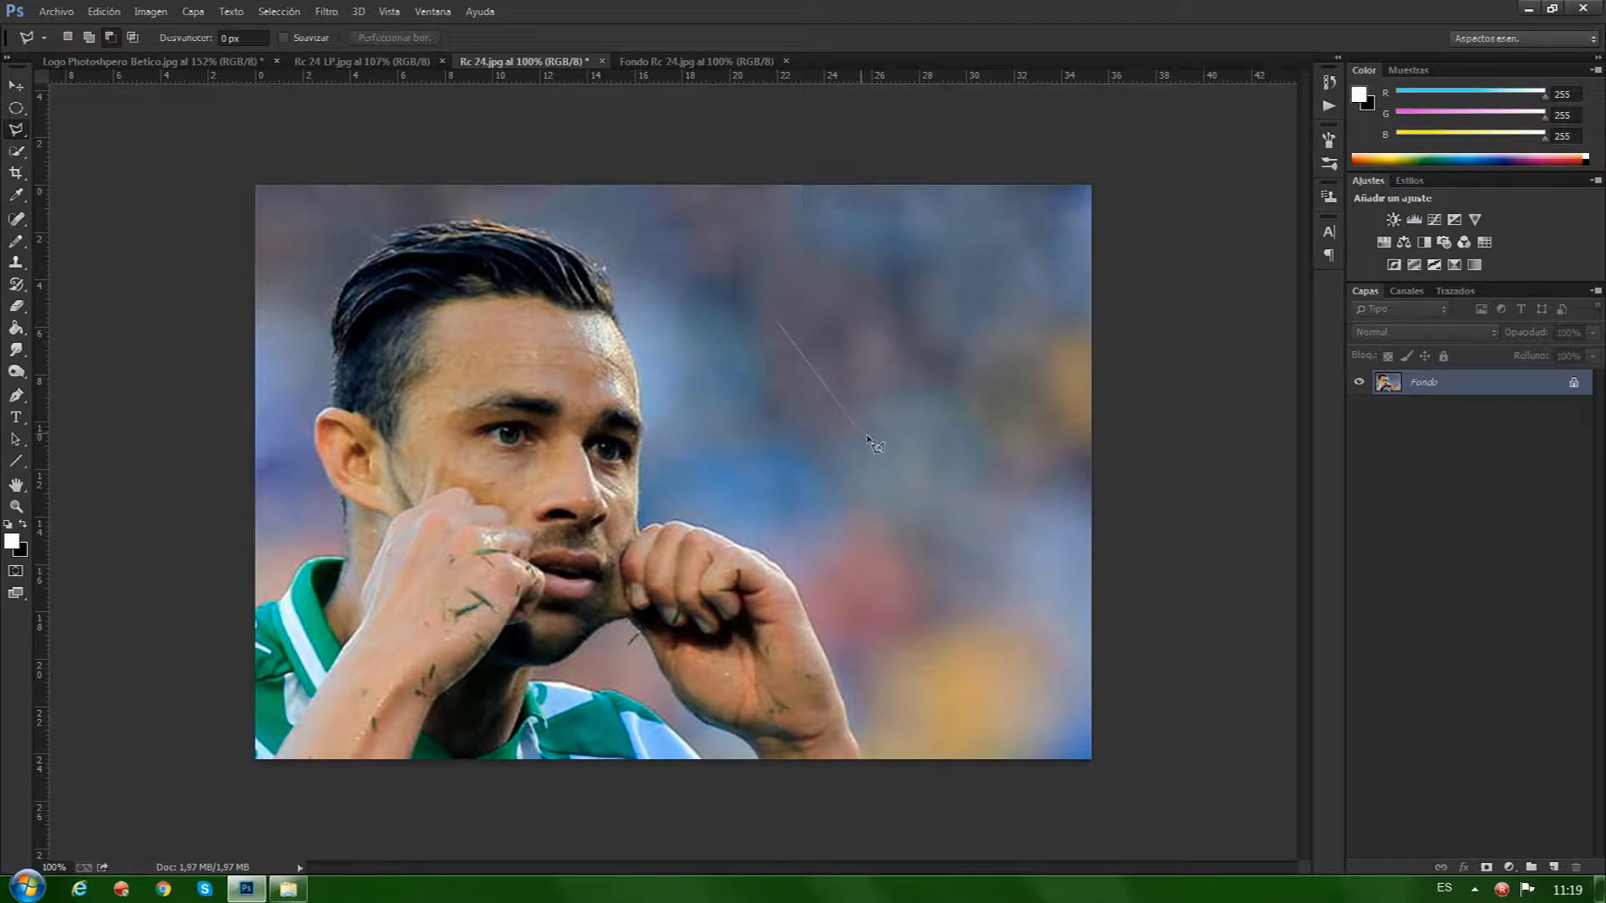
click(934, 354)
double_click(930, 354)
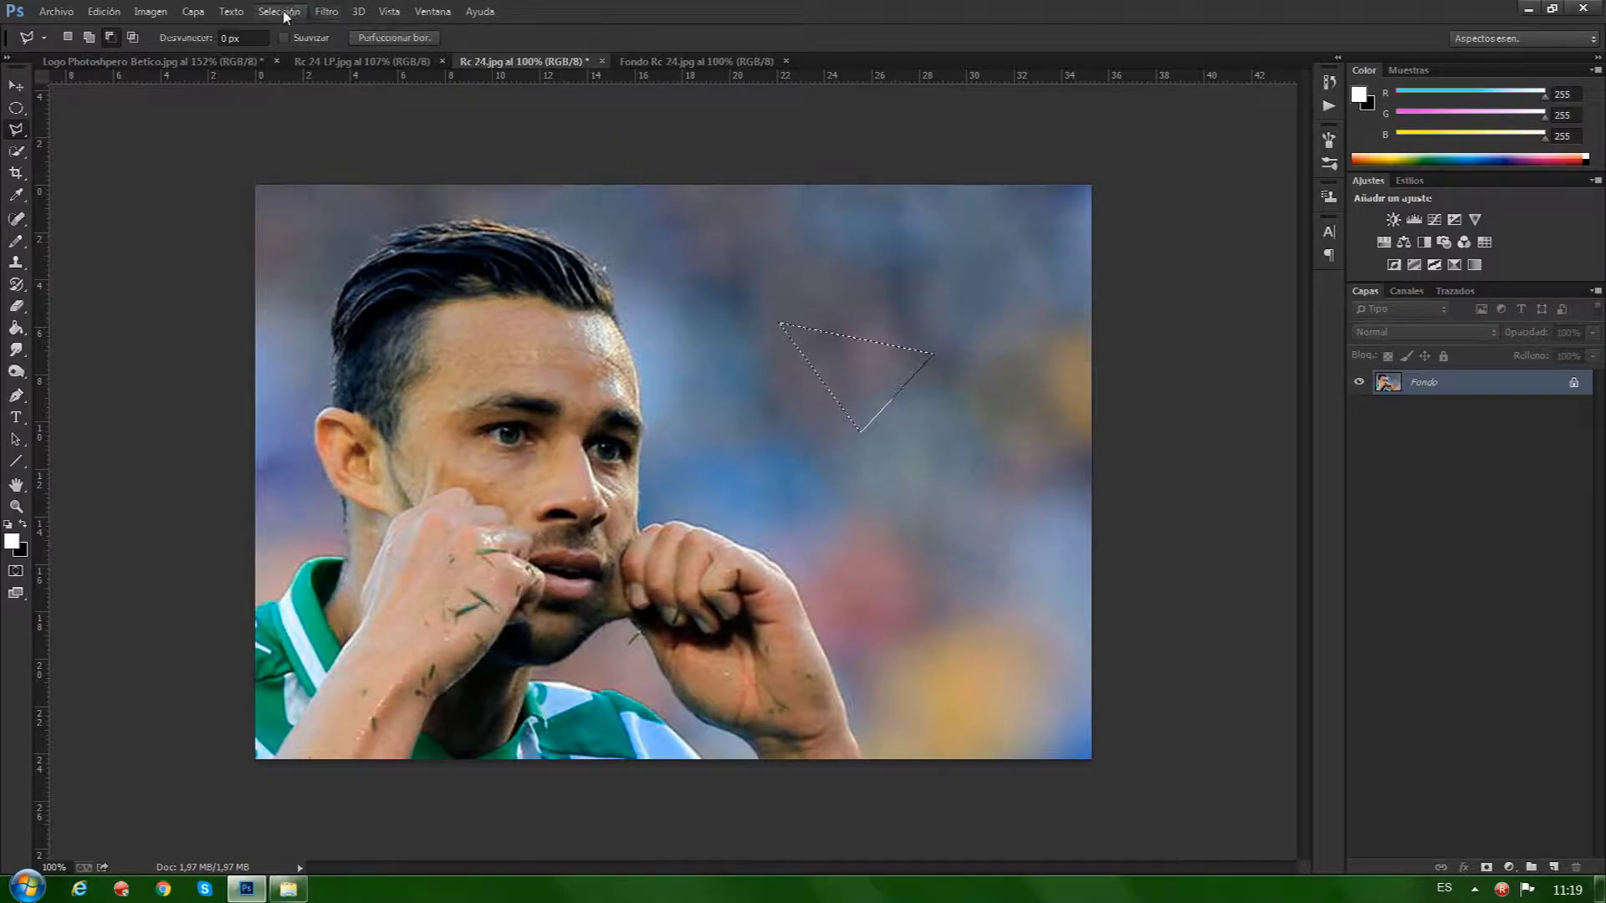
click(327, 11)
mouse_move(392, 257)
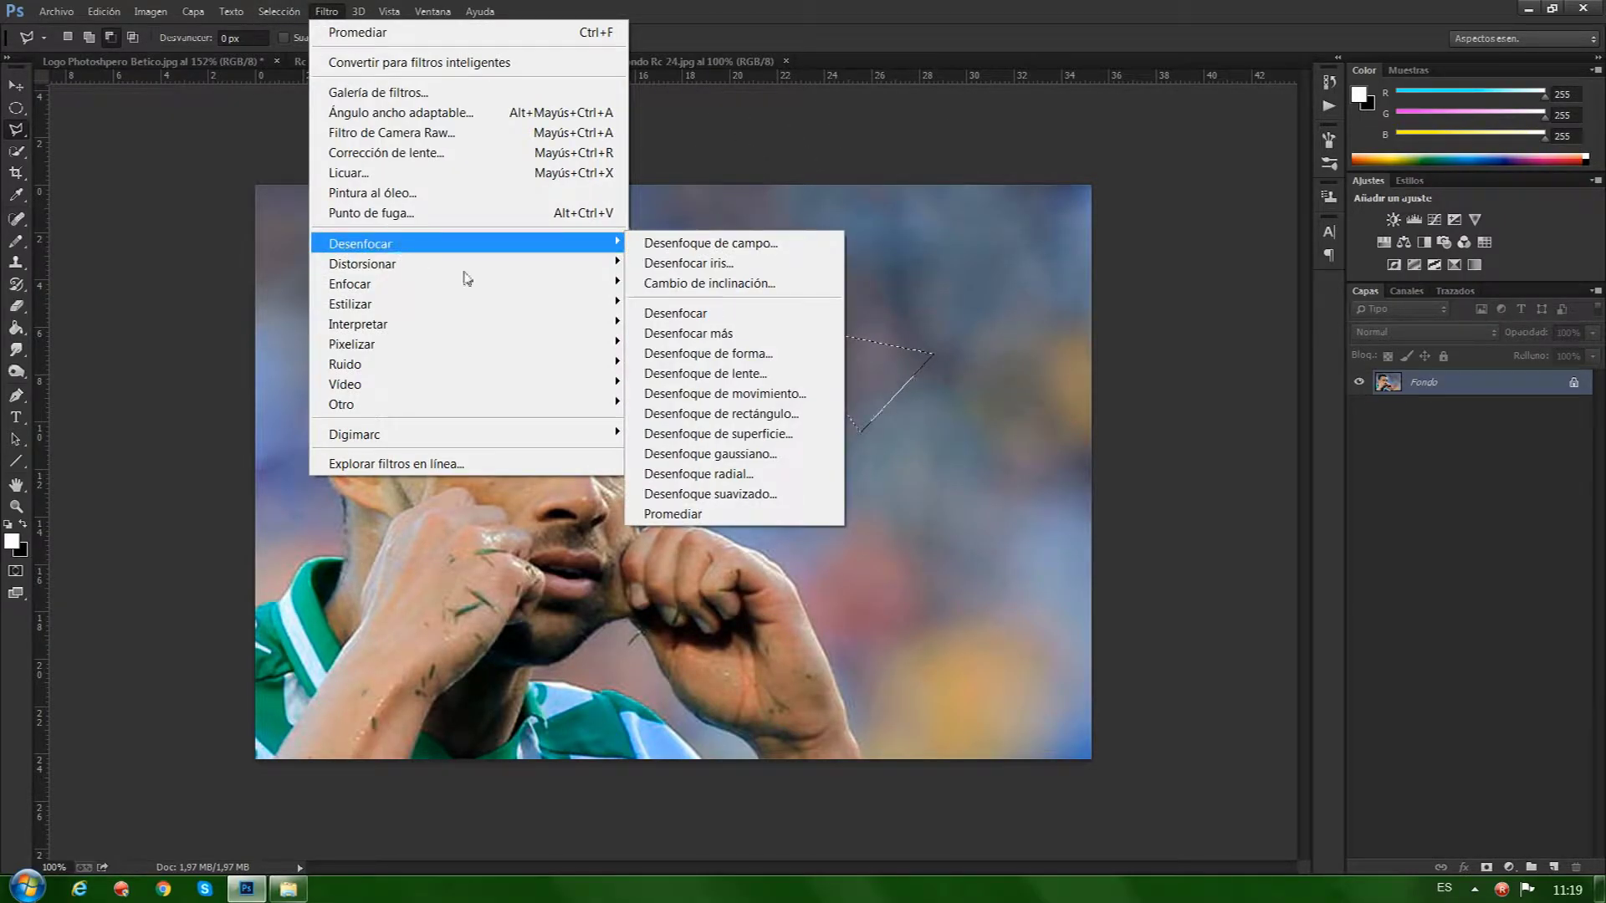
mouse_move(502, 245)
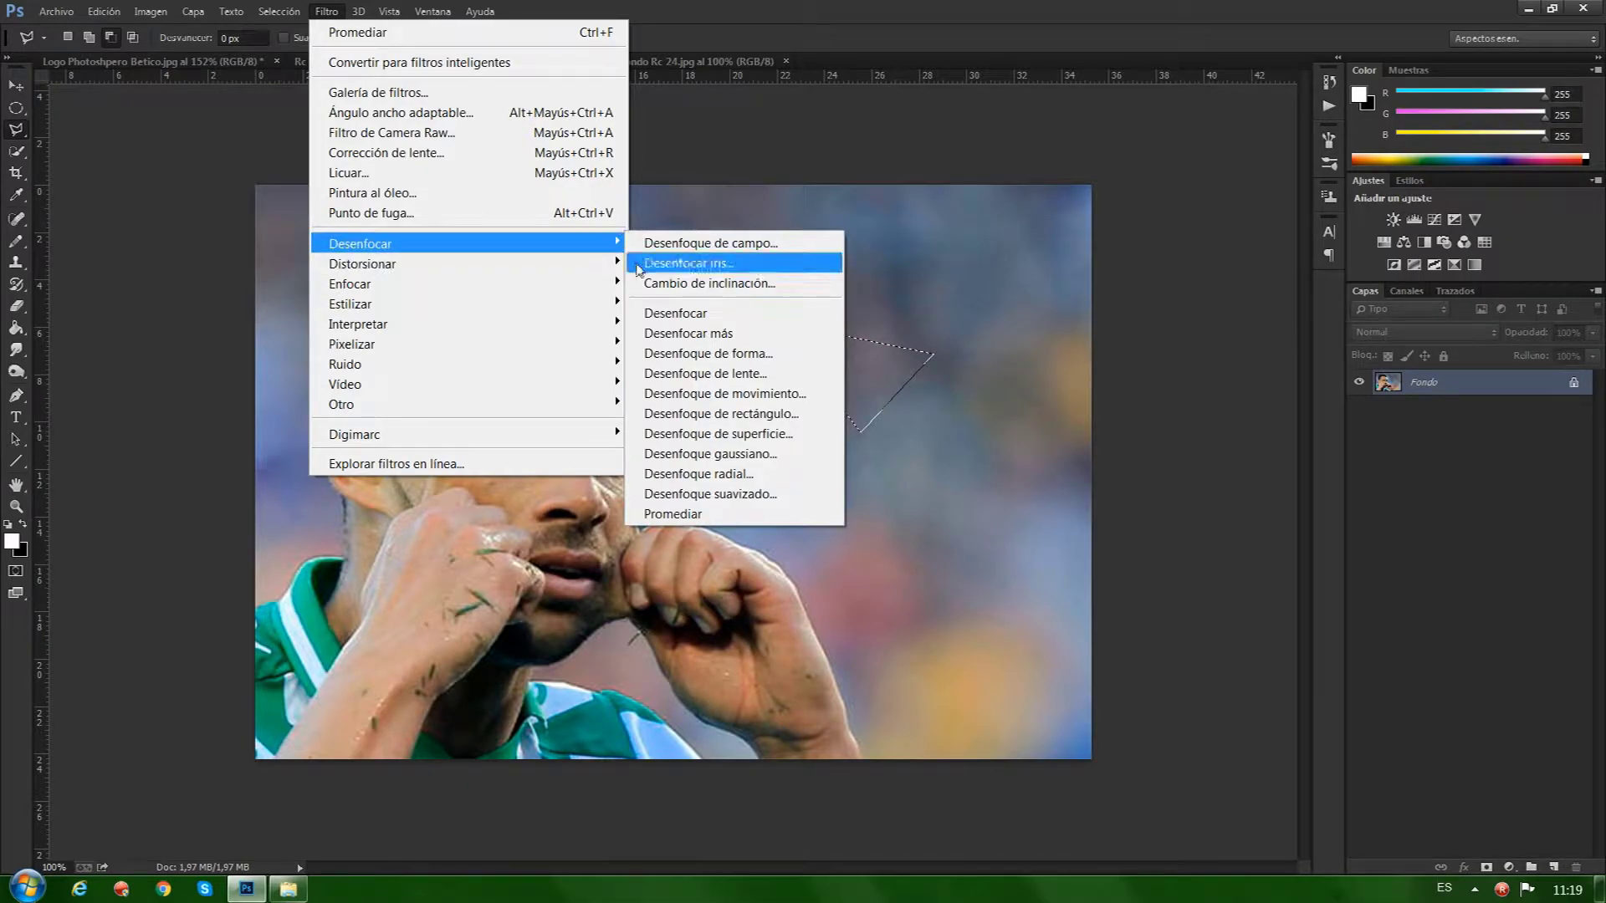
click(715, 513)
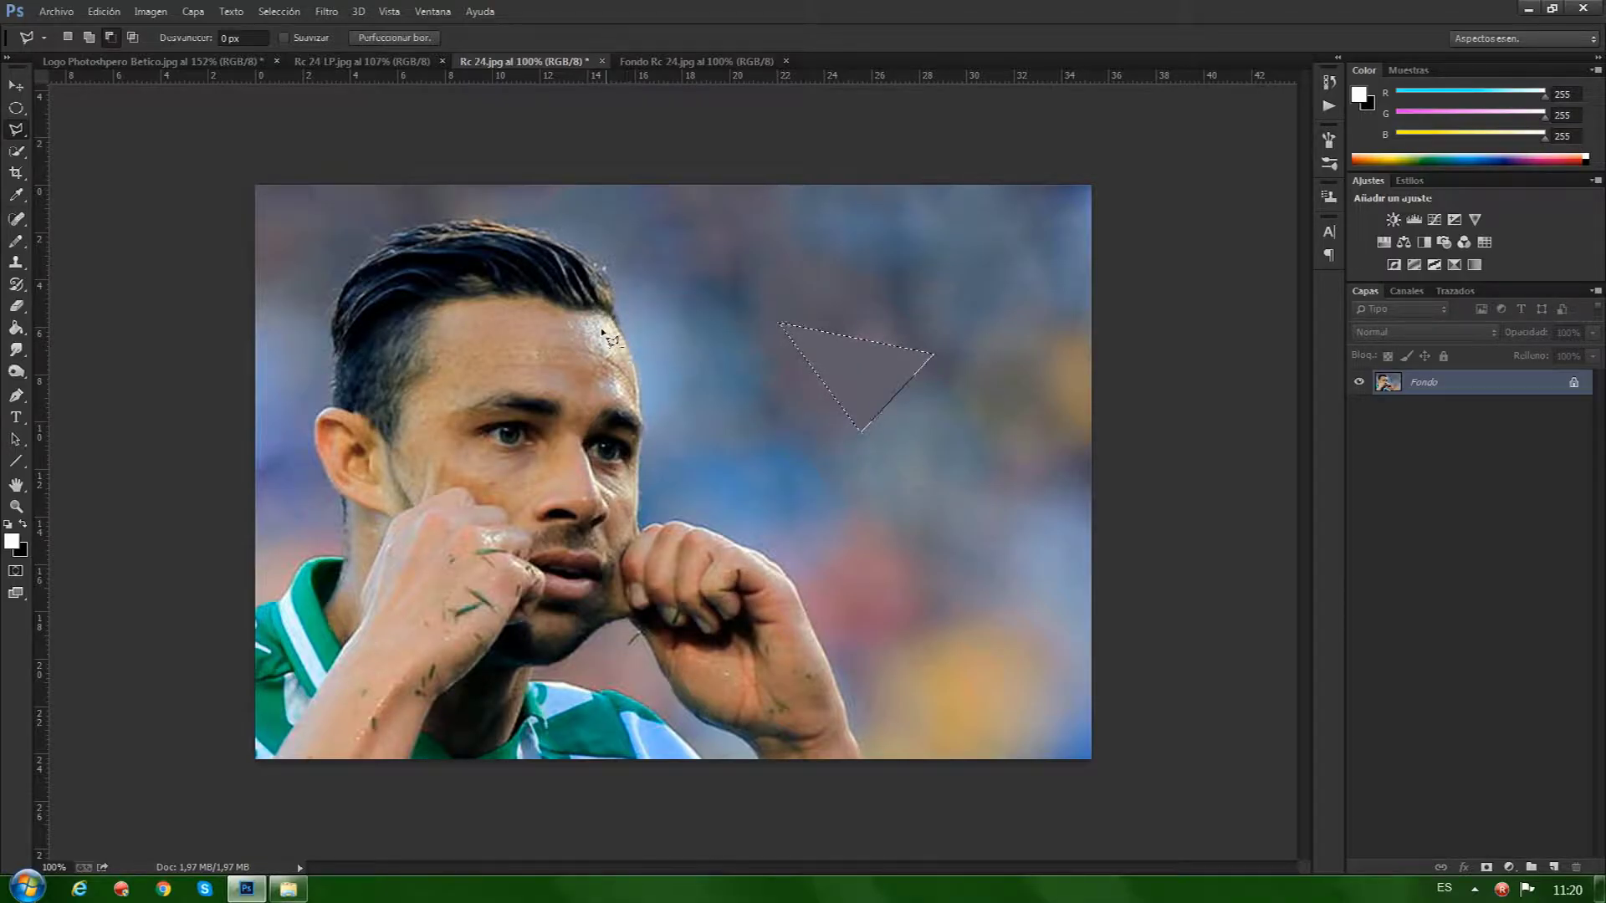
click(773, 351)
Average a second triangle on the forehead with Filtro > Promediar.
click(581, 314)
click(629, 357)
click(326, 13)
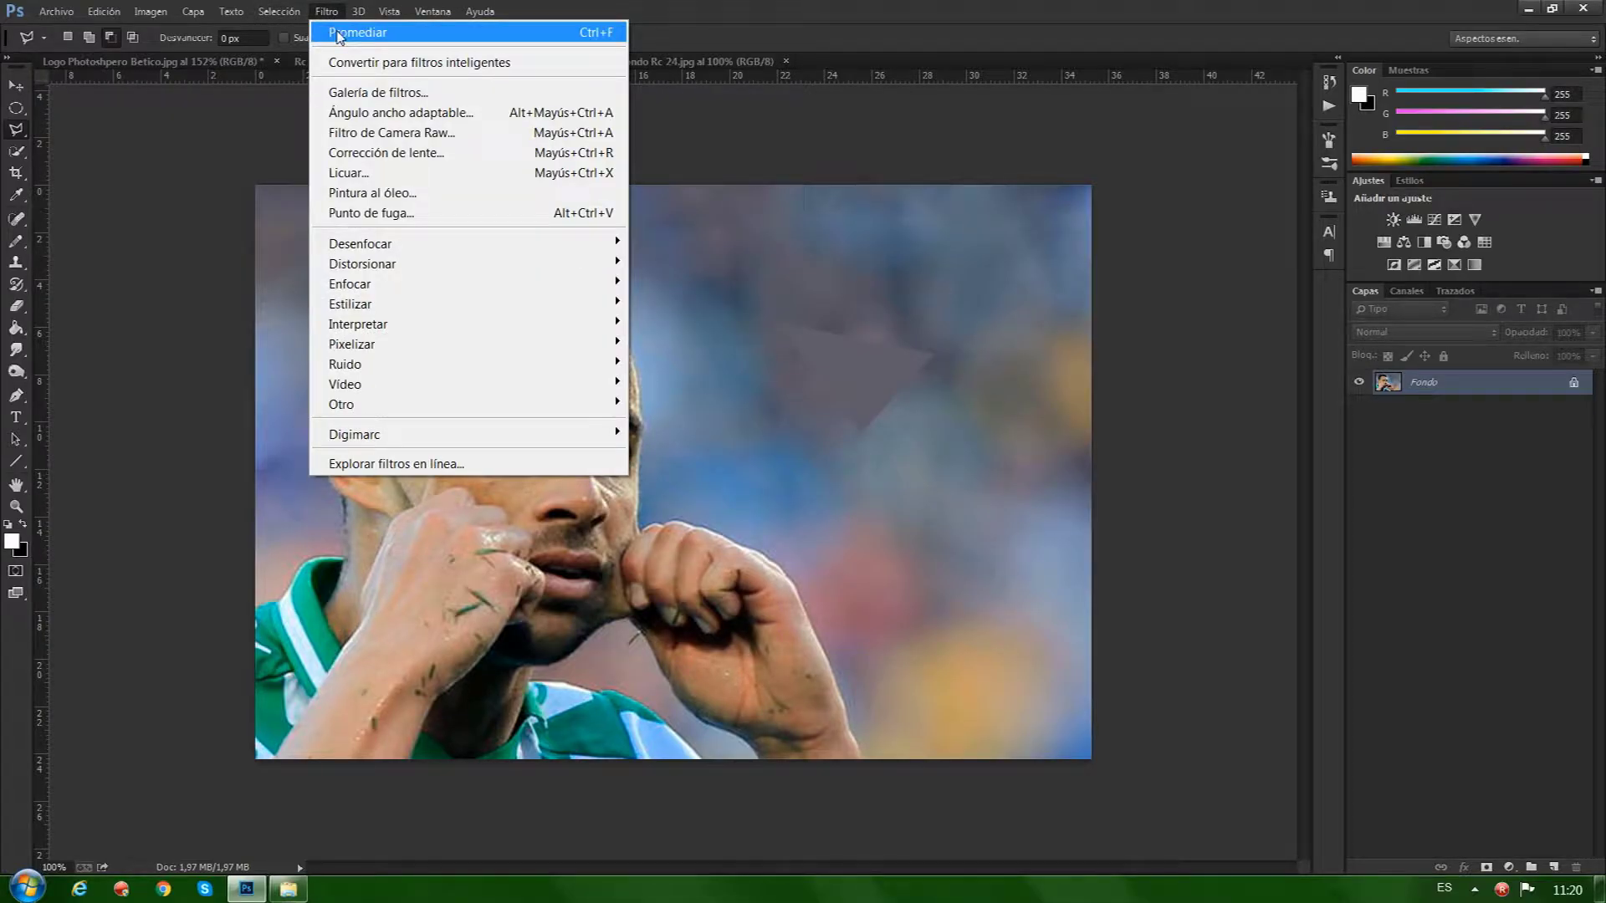
click(339, 33)
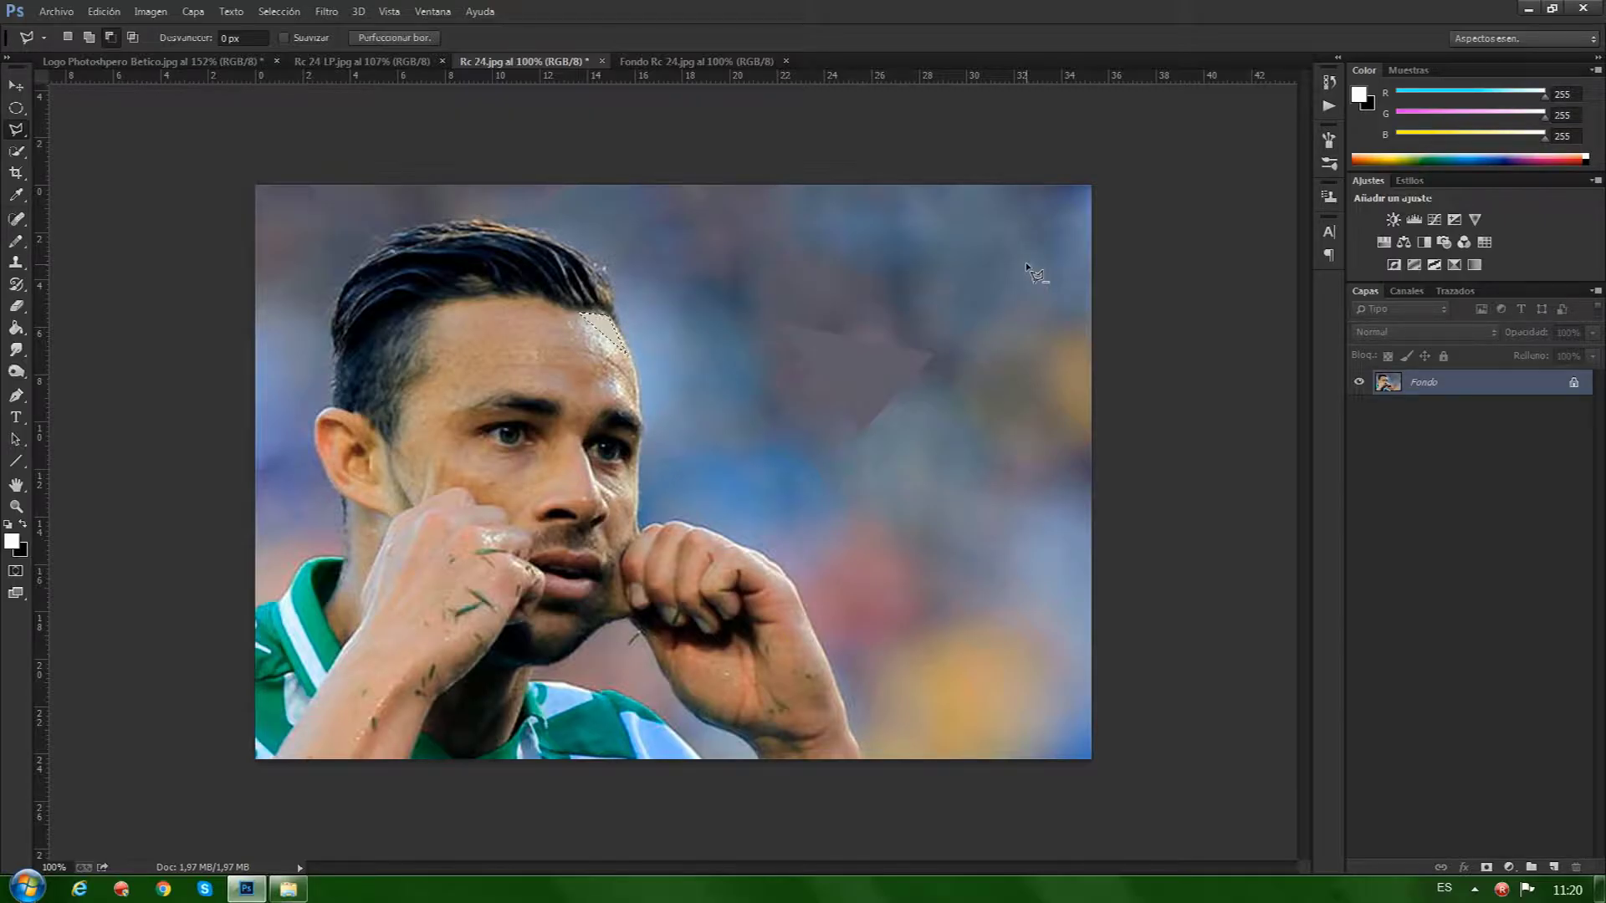
click(1329, 105)
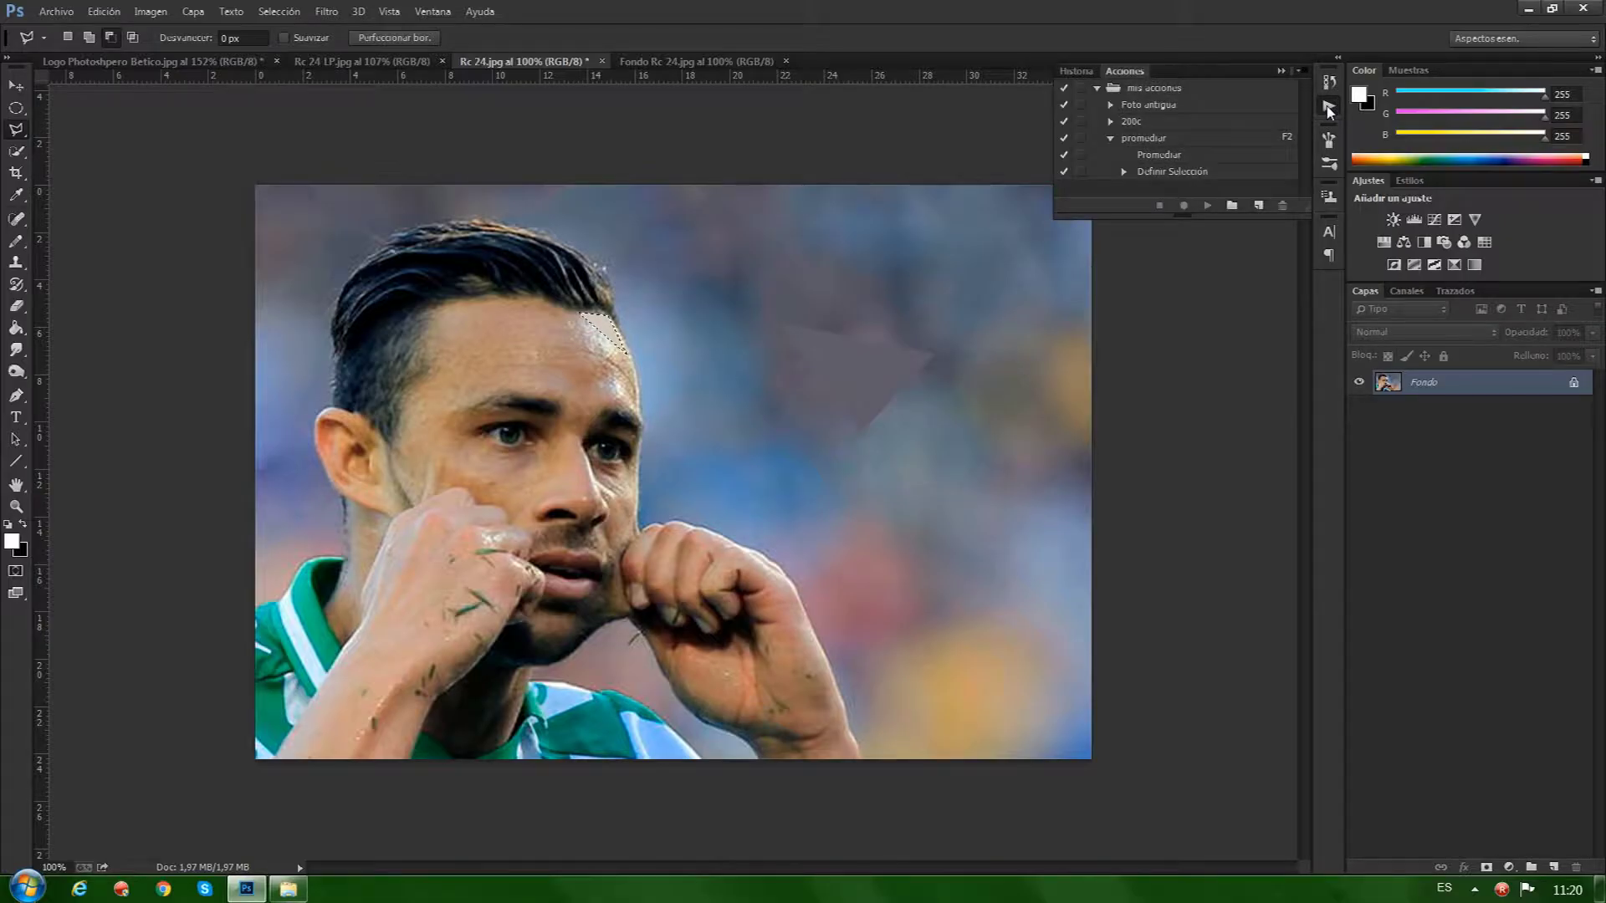
Run the 'promediar' action with F2 on new triangles on the forehead and above the eyebrow.
click(1151, 140)
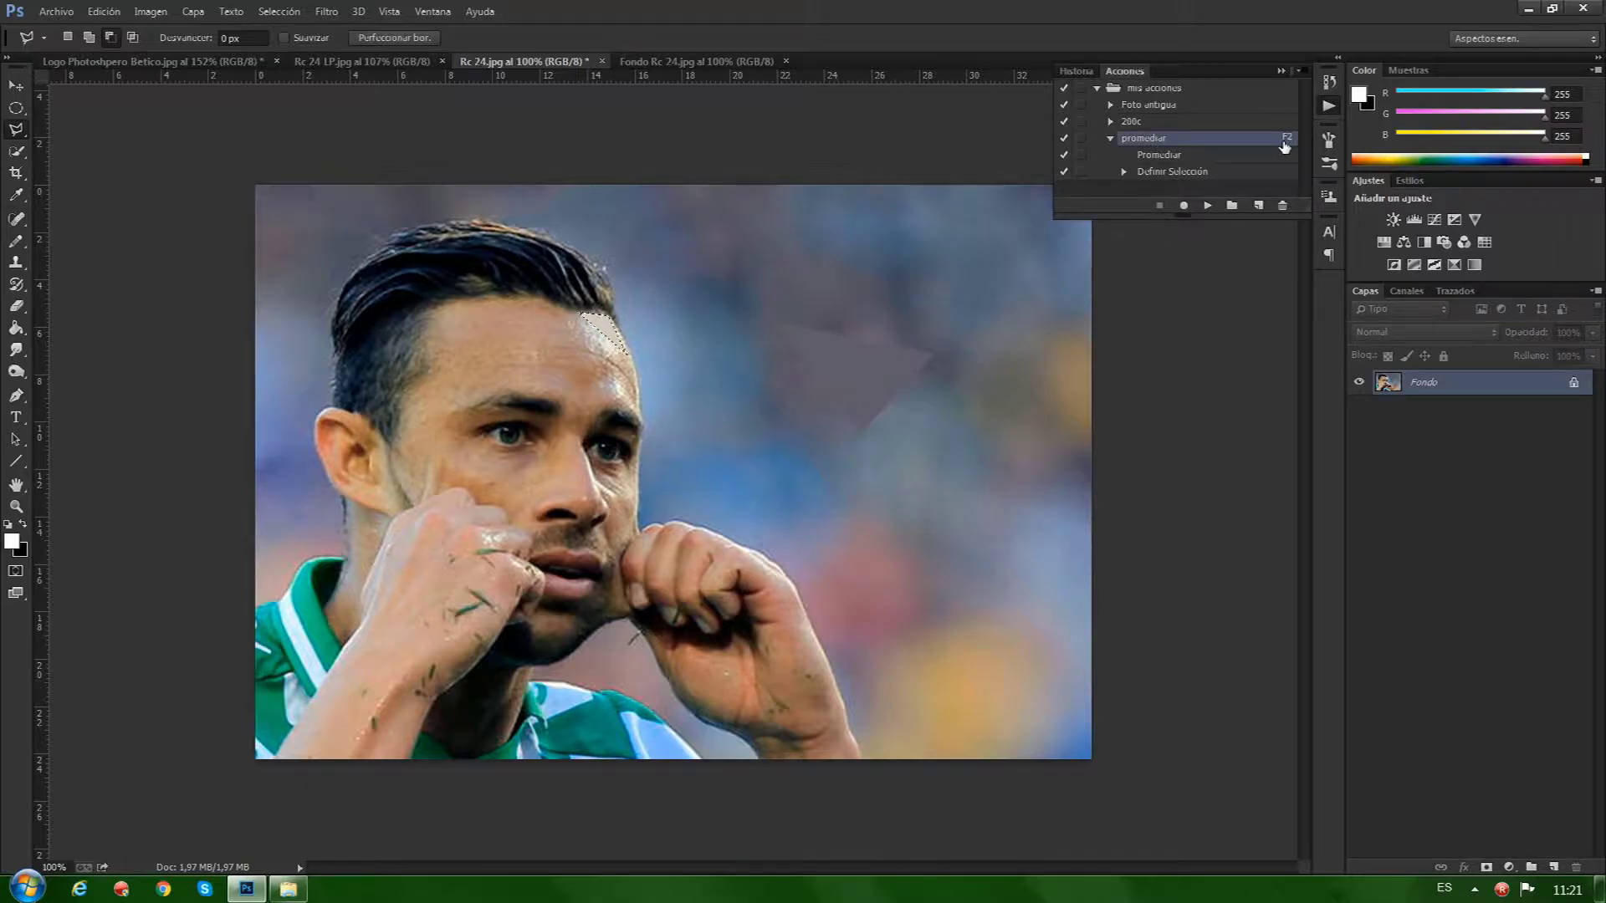
key(F2)
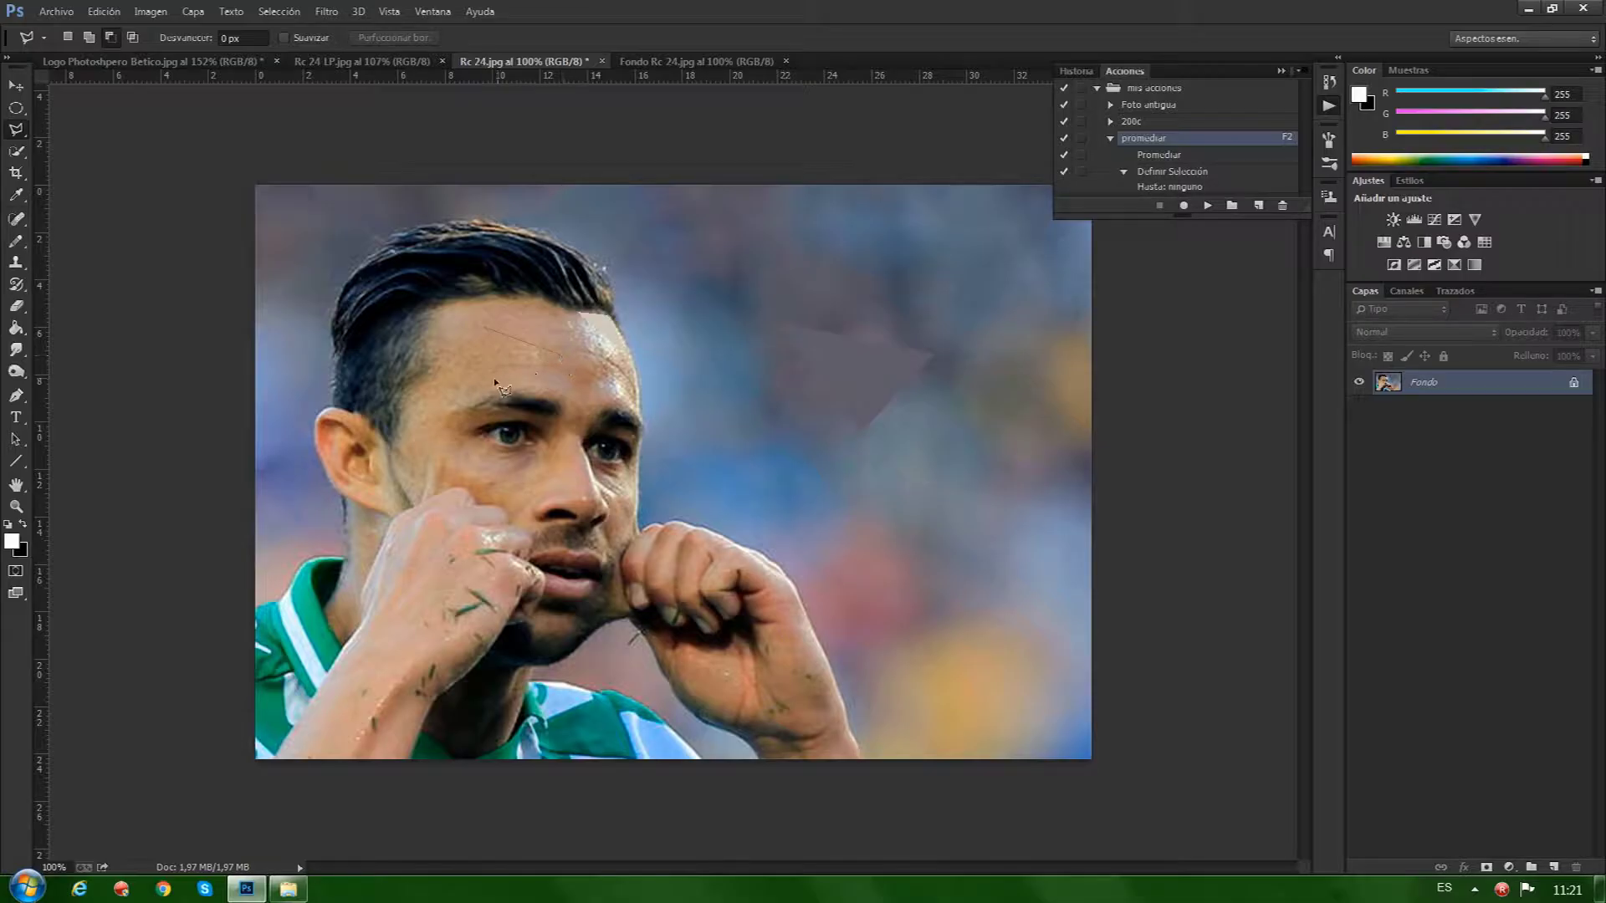
double_click(495, 382)
key(F2)
click(588, 400)
double_click(492, 378)
key(ctrl+d)
Zoom in to check, then revert to the first History snapshot and fit the photo on screen.
scroll(603, 377, up, 5)
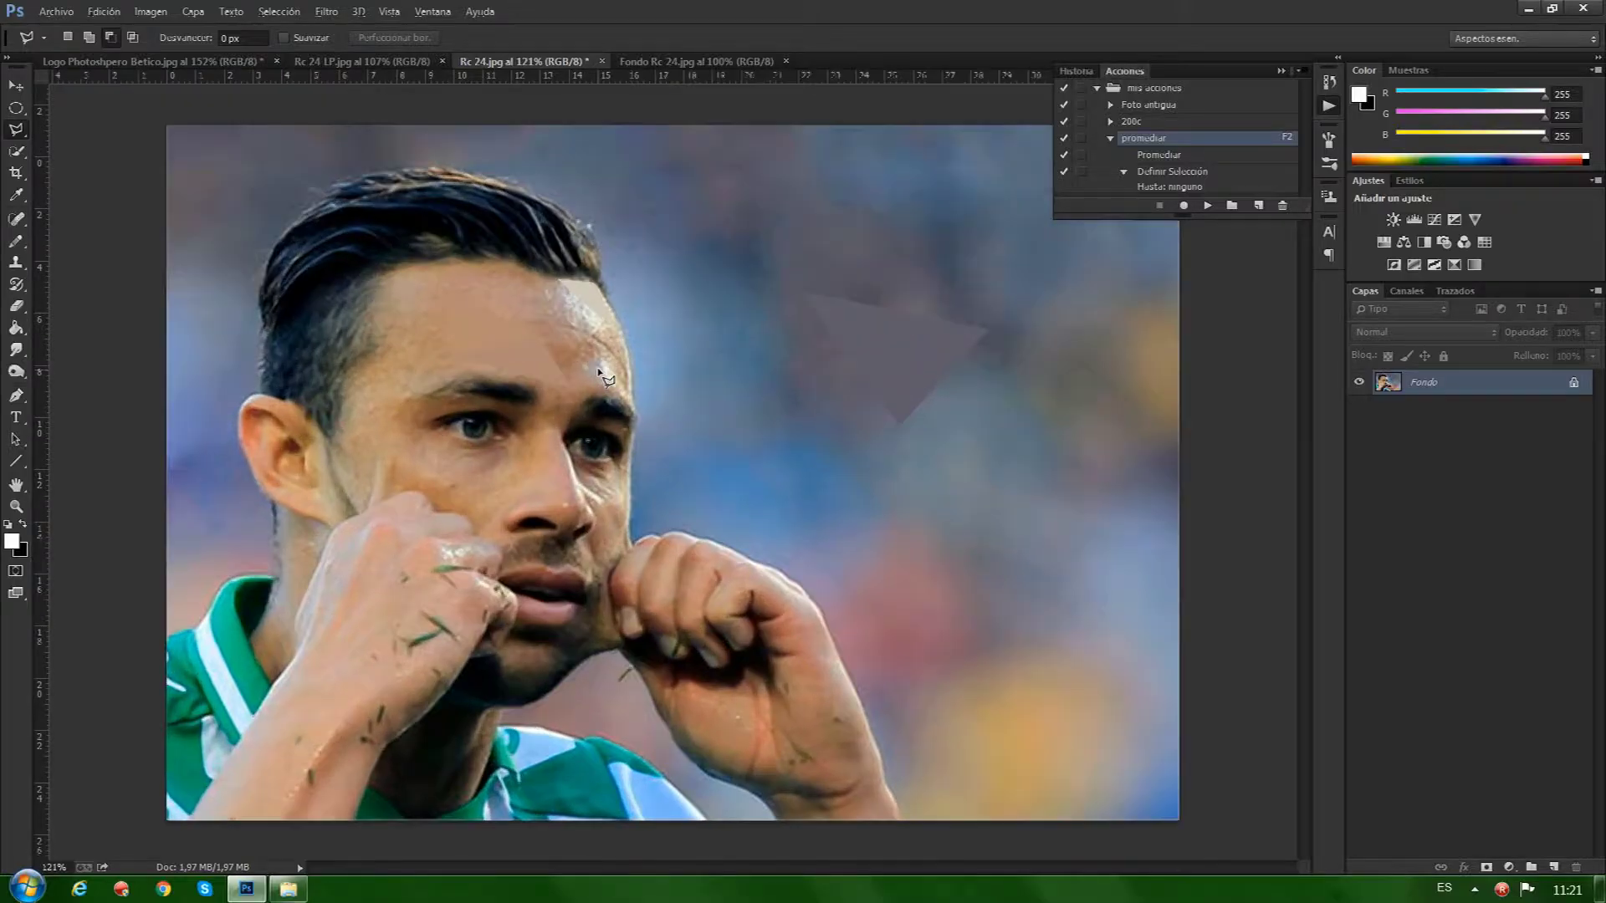
scroll(598, 370, up, 2)
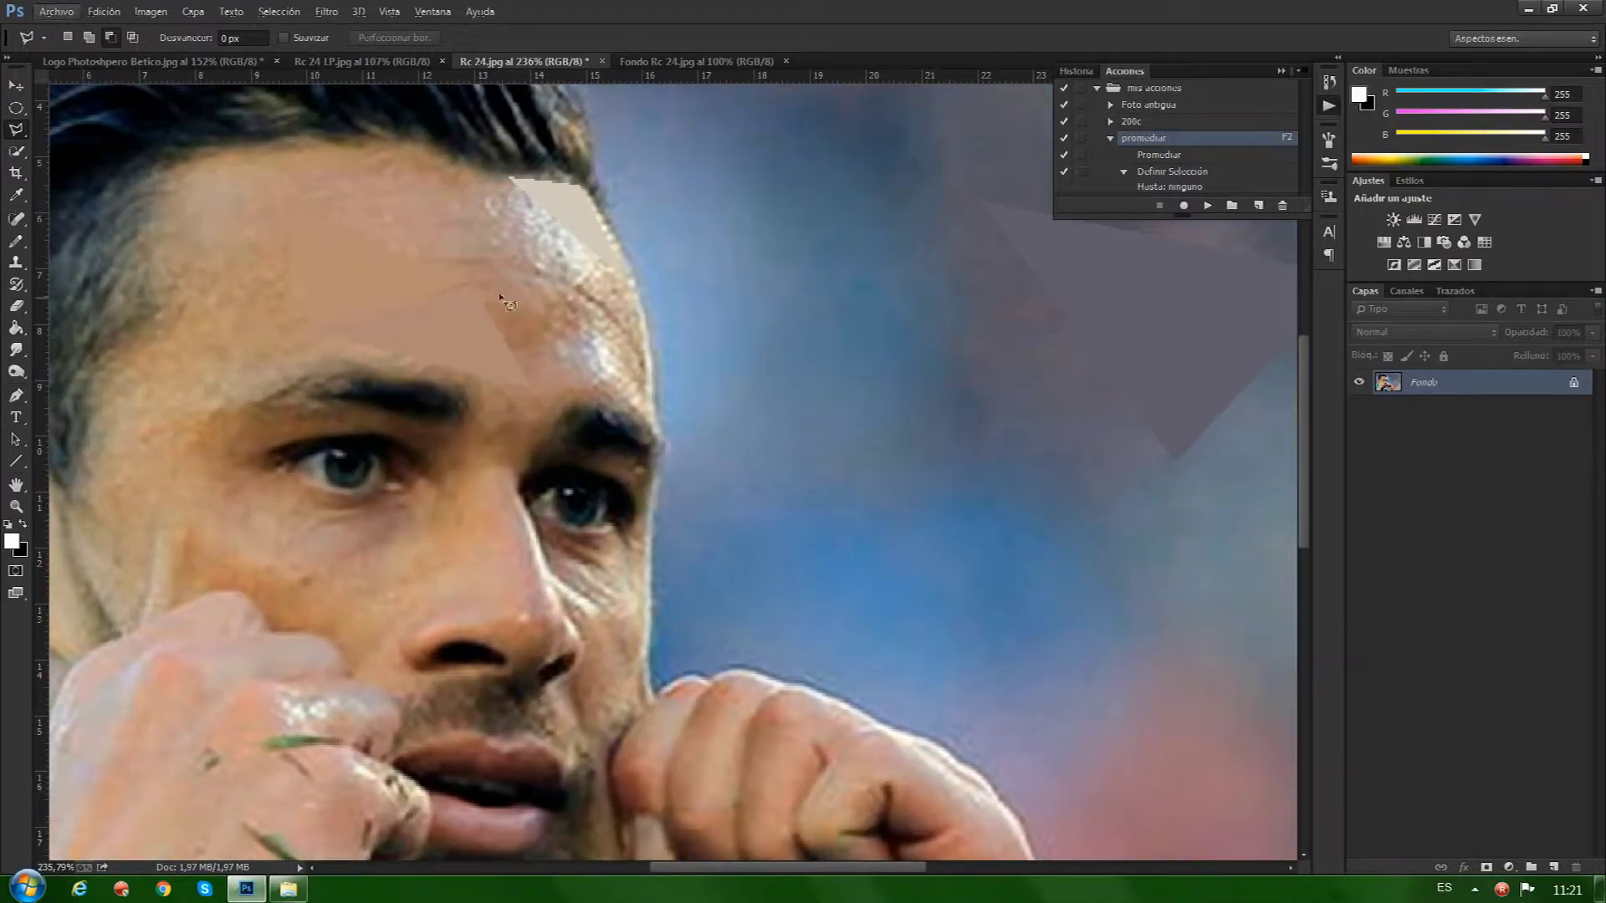
scroll(1310, 424, up, 3)
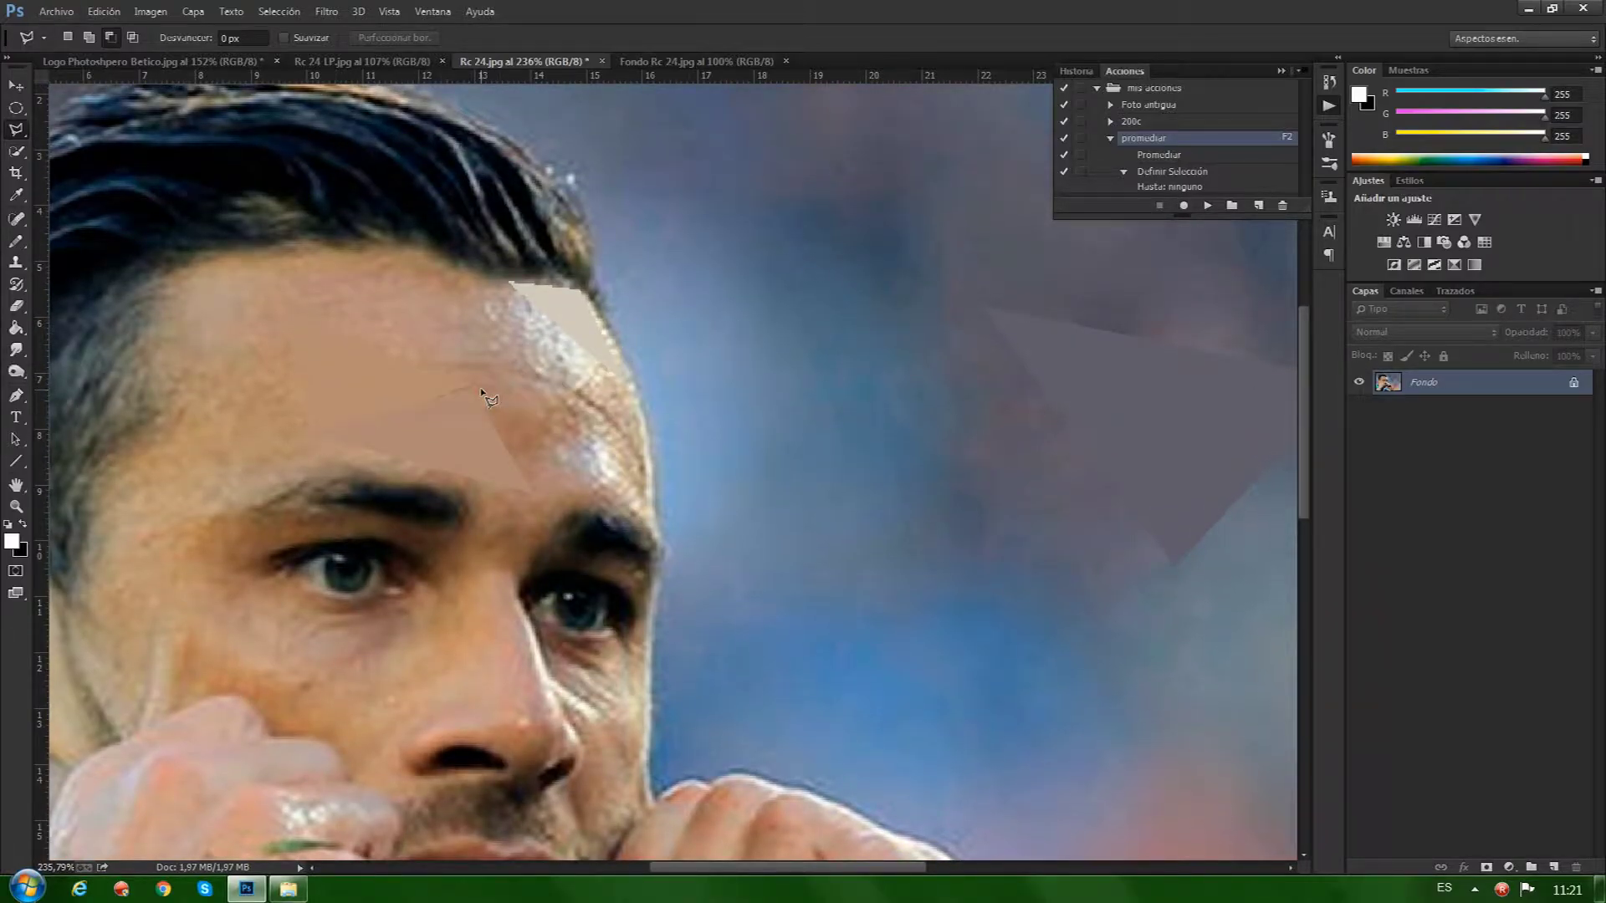
scroll(482, 393, up, 3)
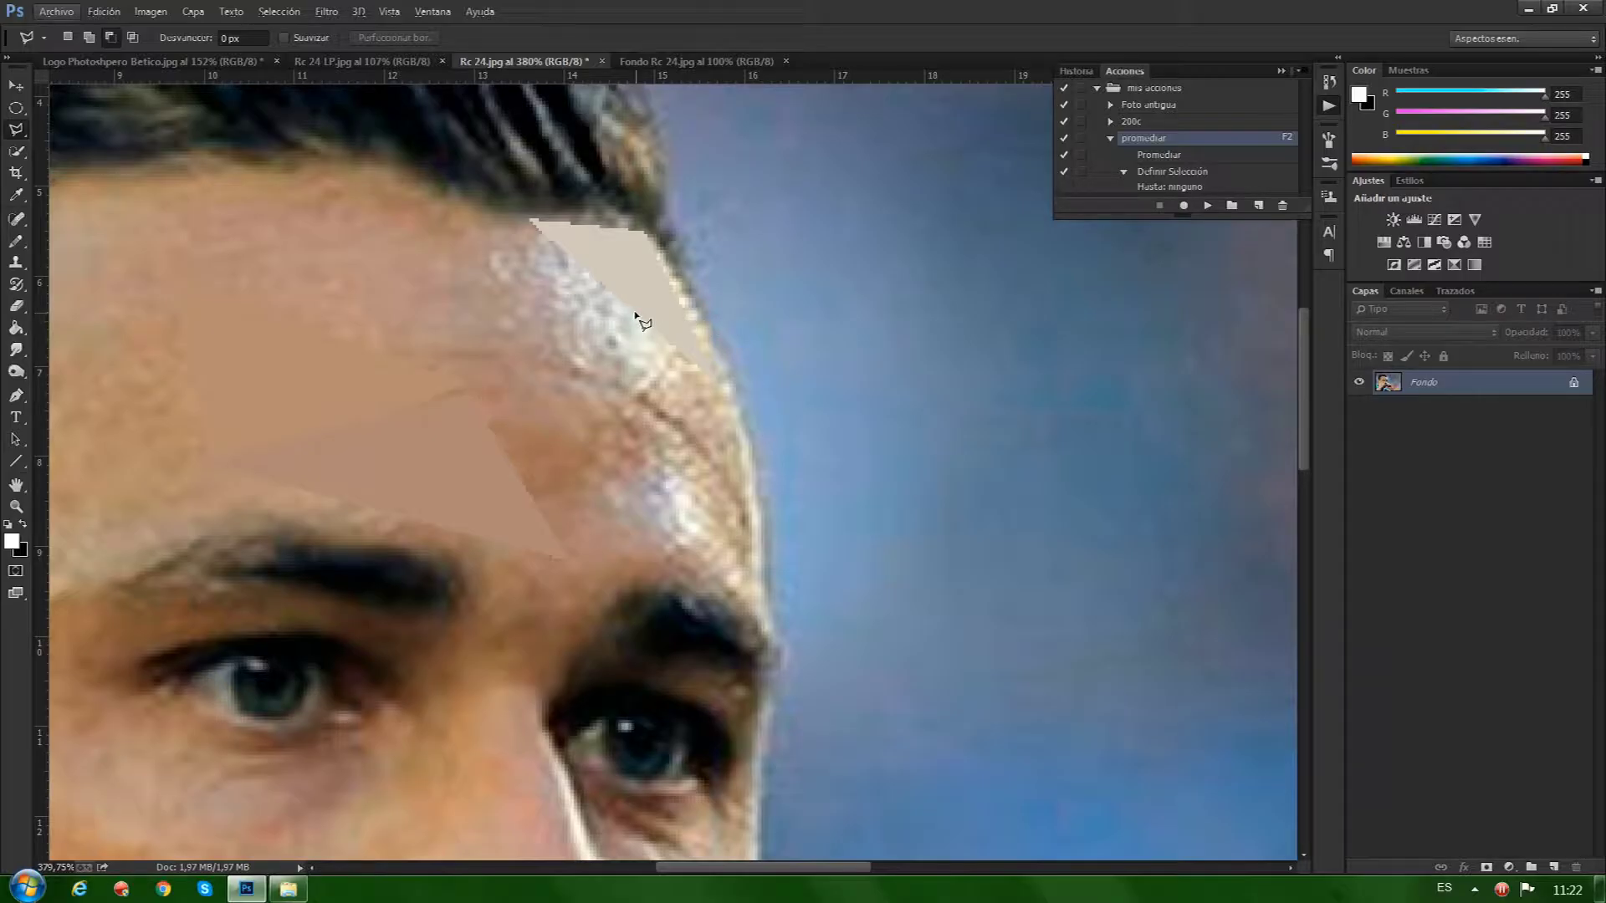
click(1281, 70)
click(1329, 81)
drag(1308, 151, 1307, 97)
click(1233, 93)
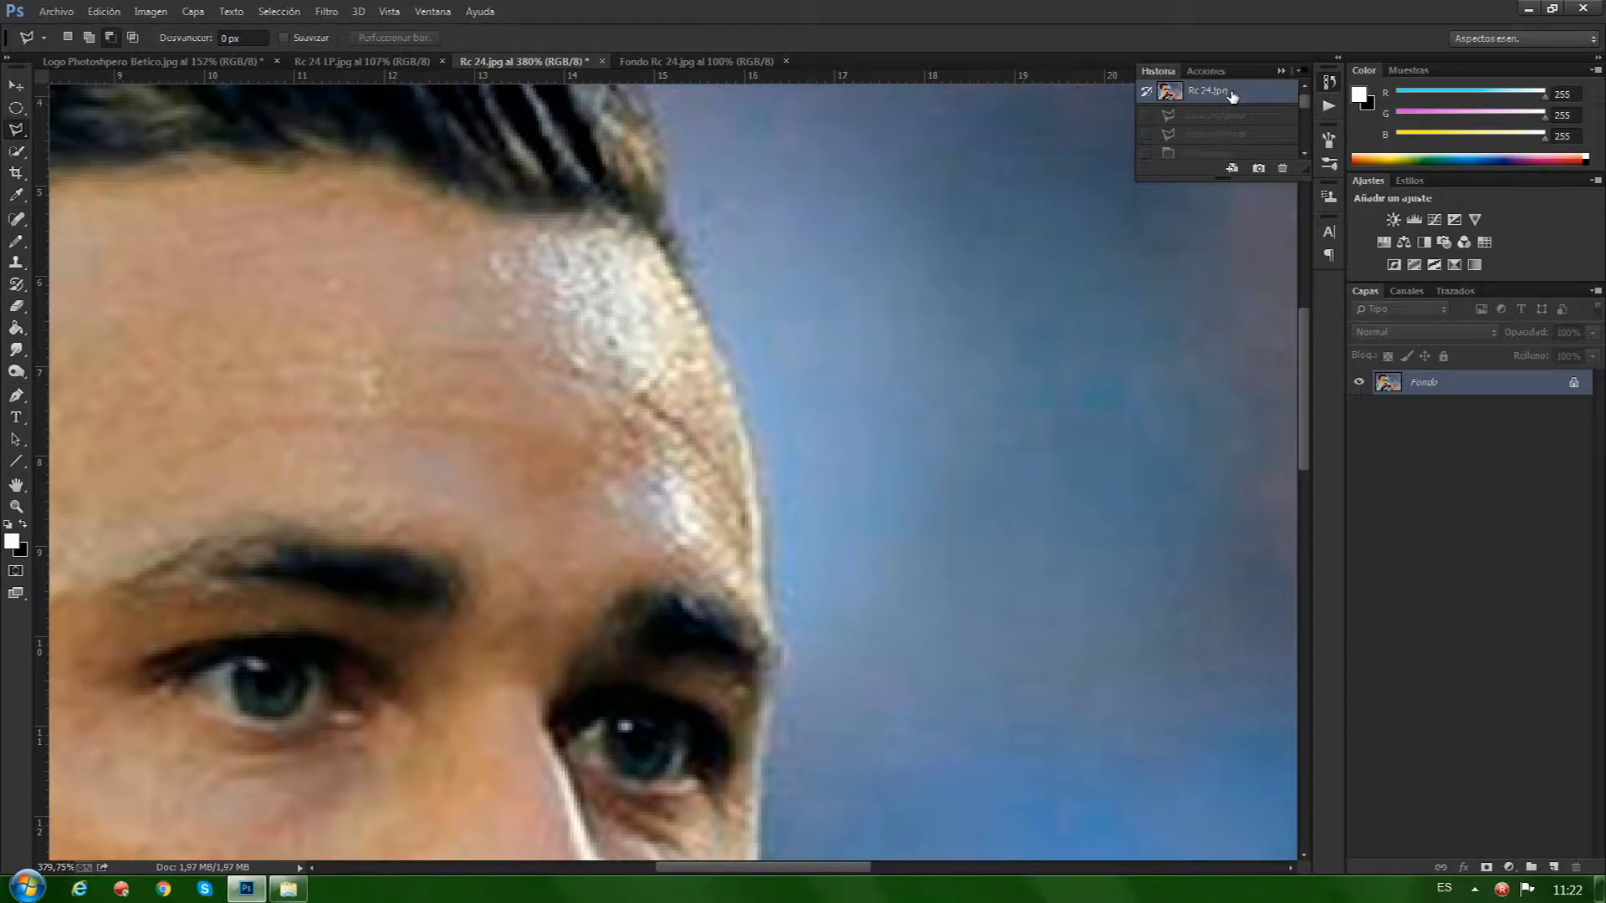
key(ctrl+0)
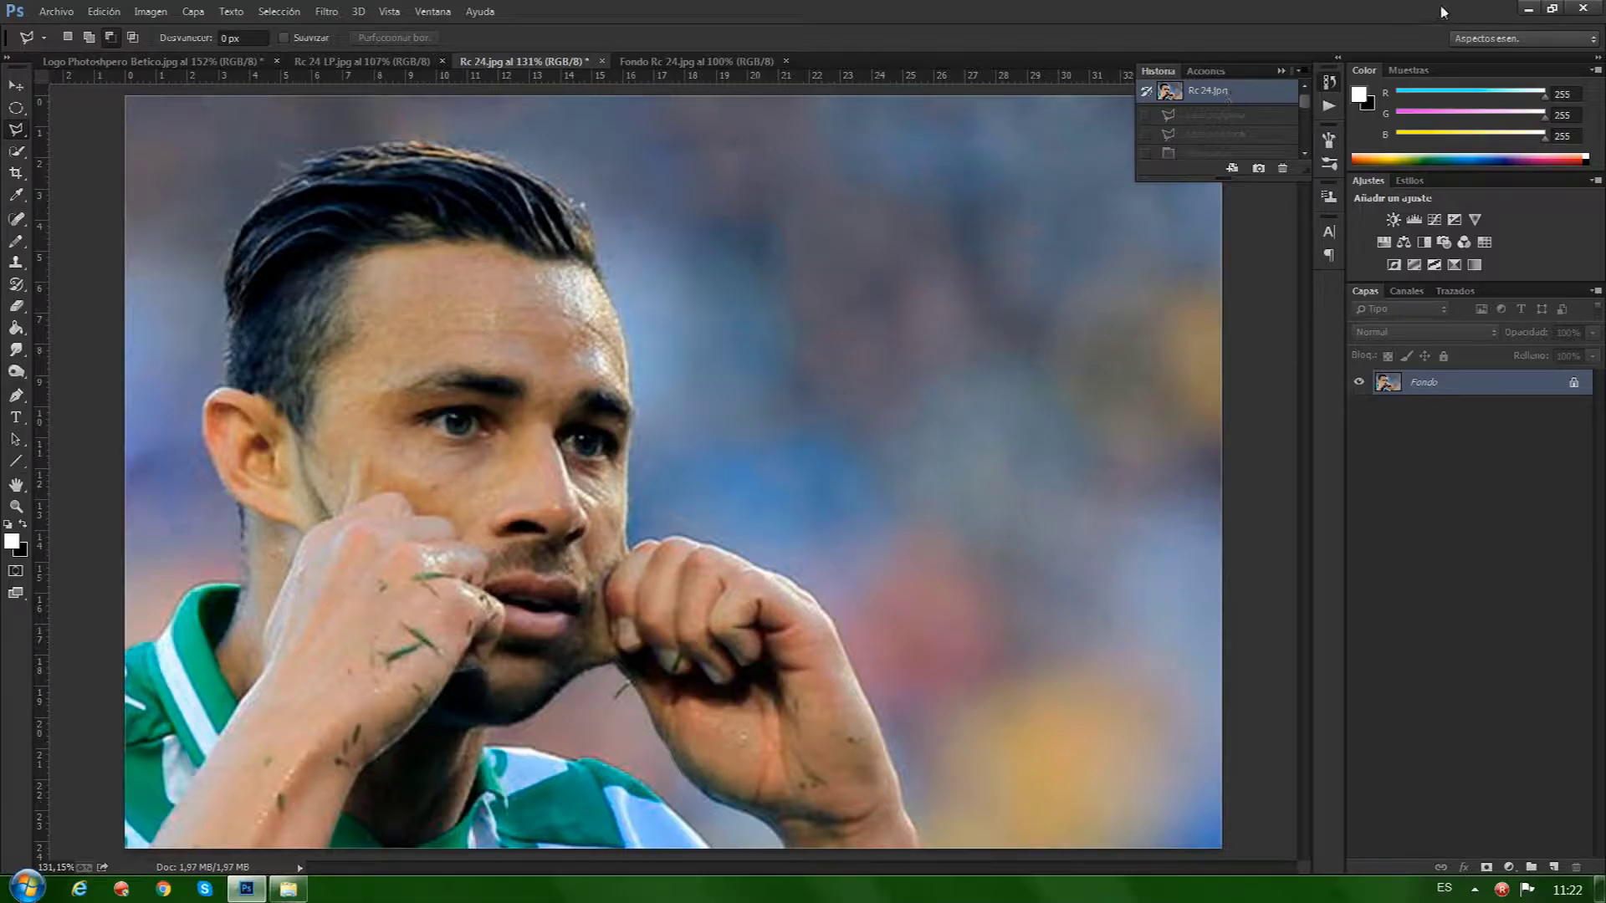
click(1280, 70)
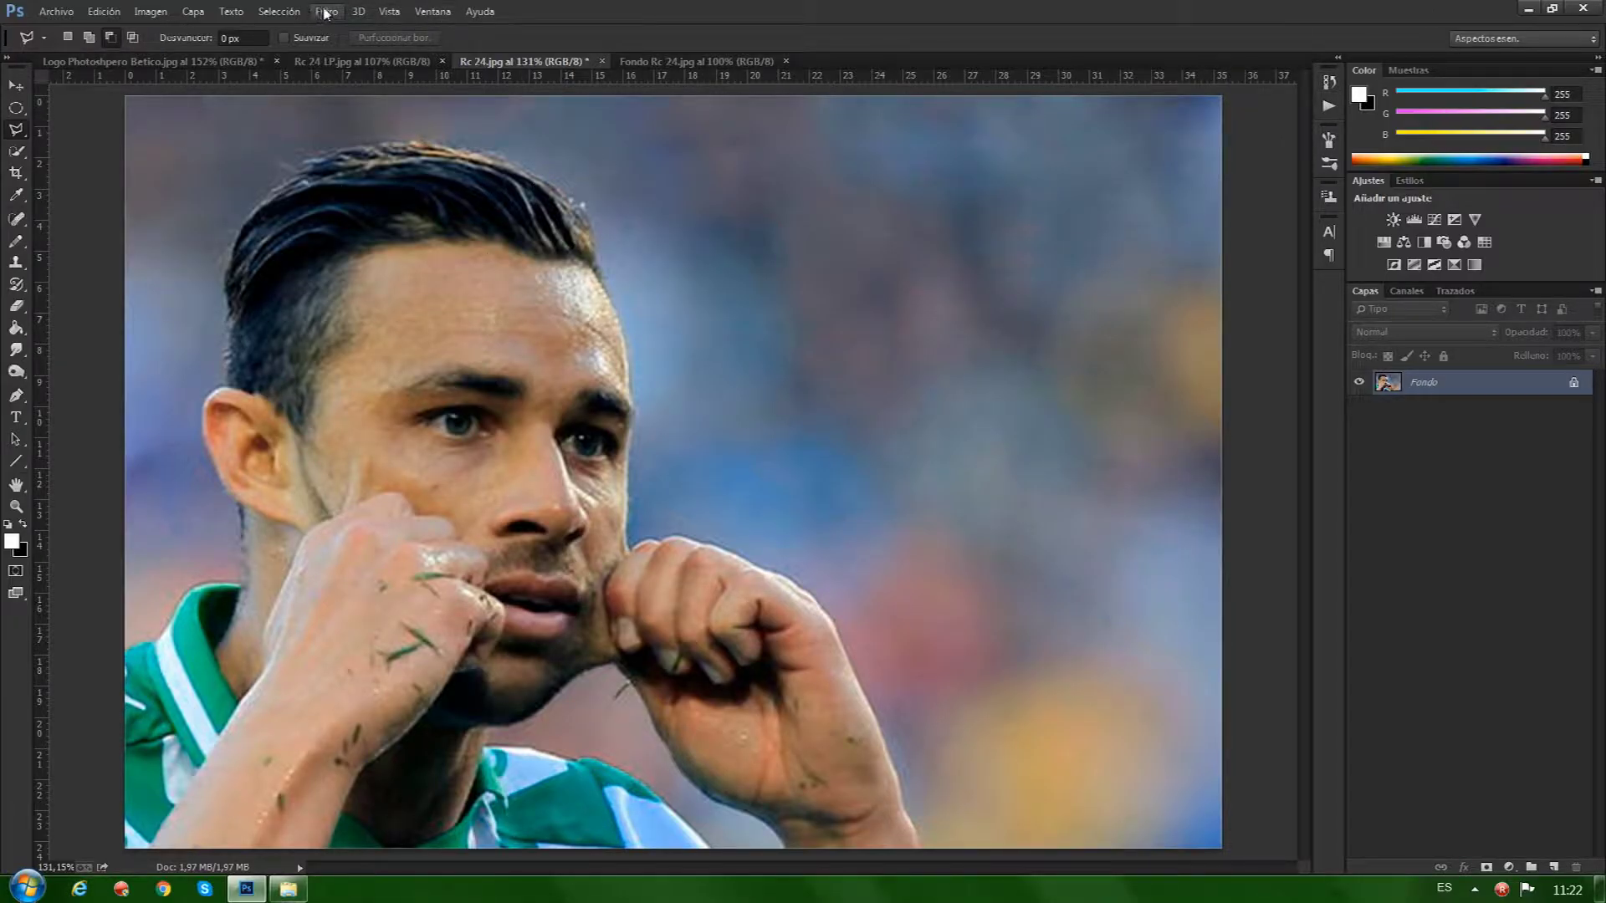
Overlay a grid on the footballer photo from the Vista menu.
click(389, 11)
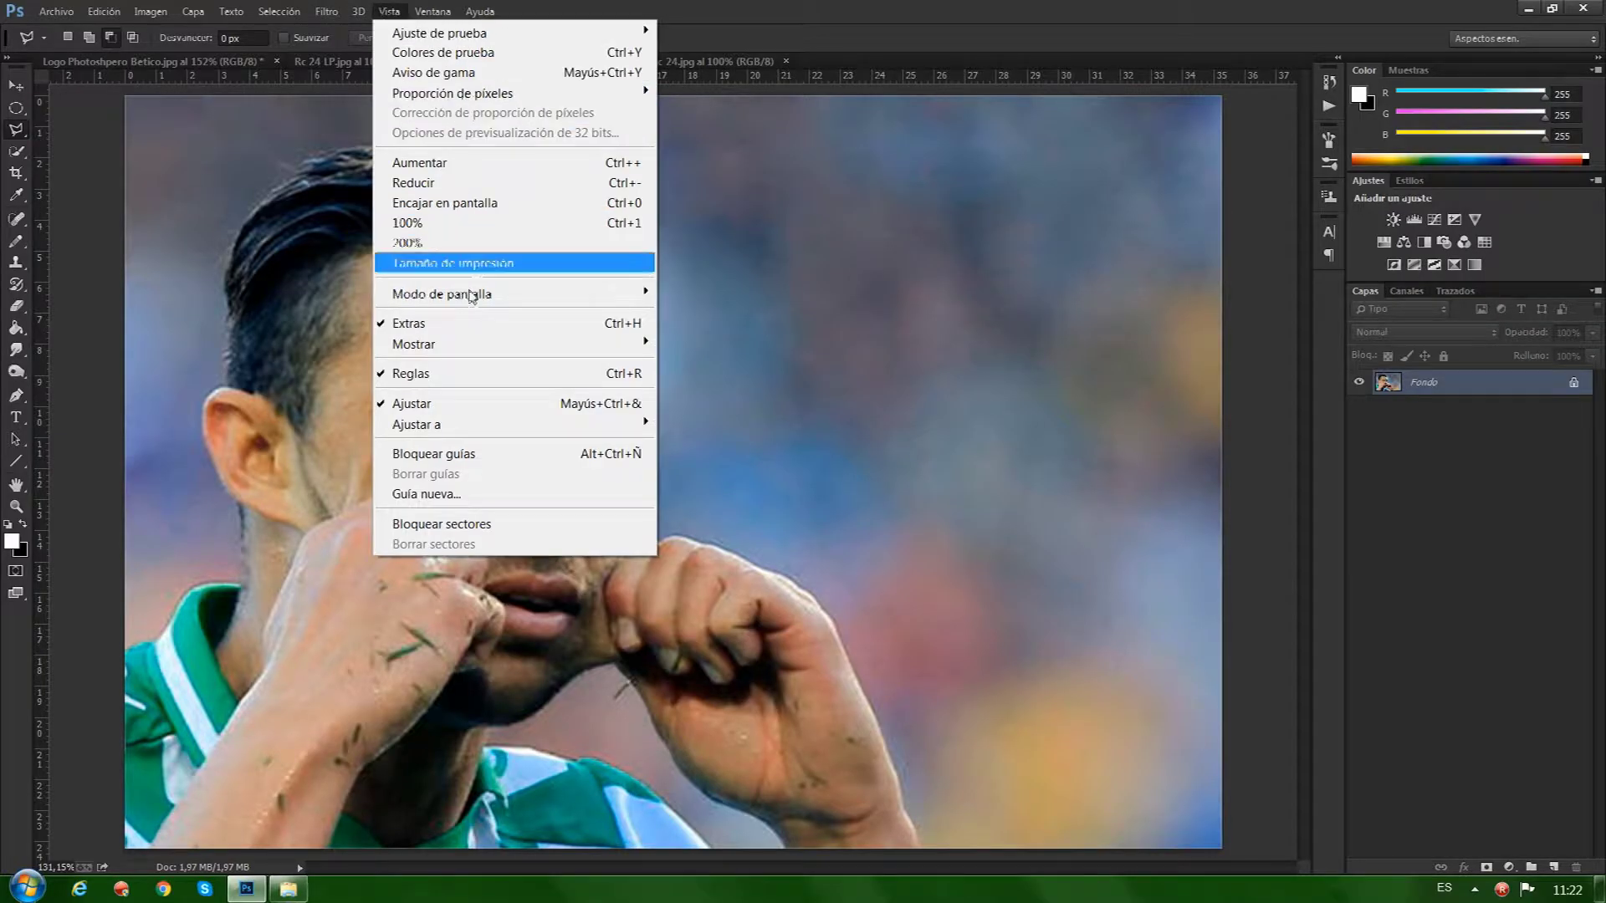
mouse_move(459, 351)
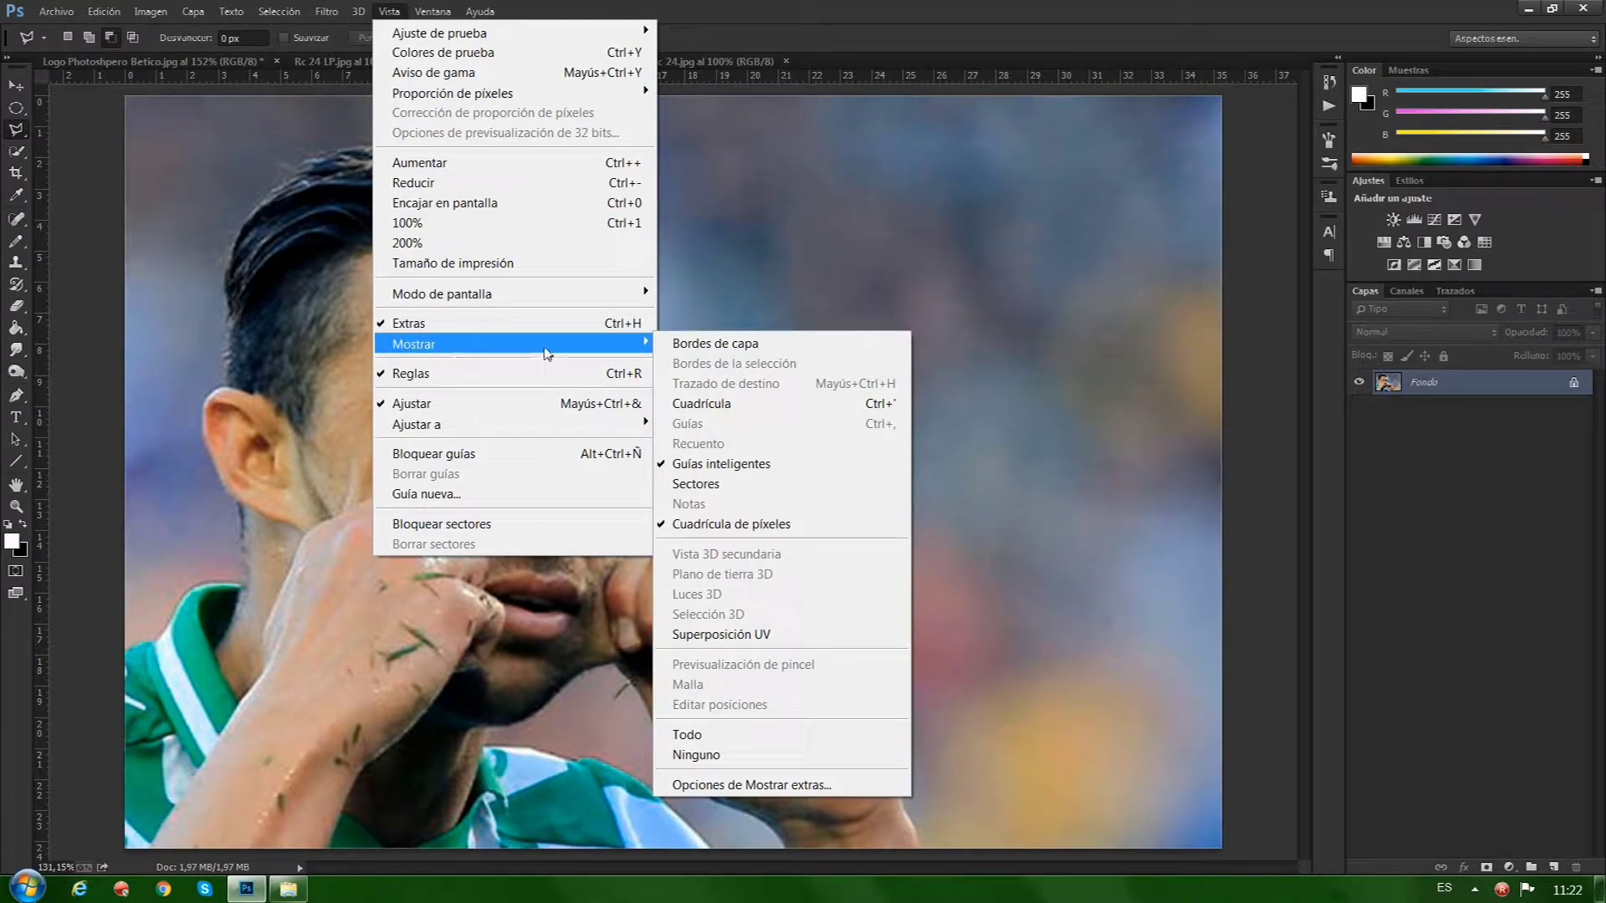
click(720, 405)
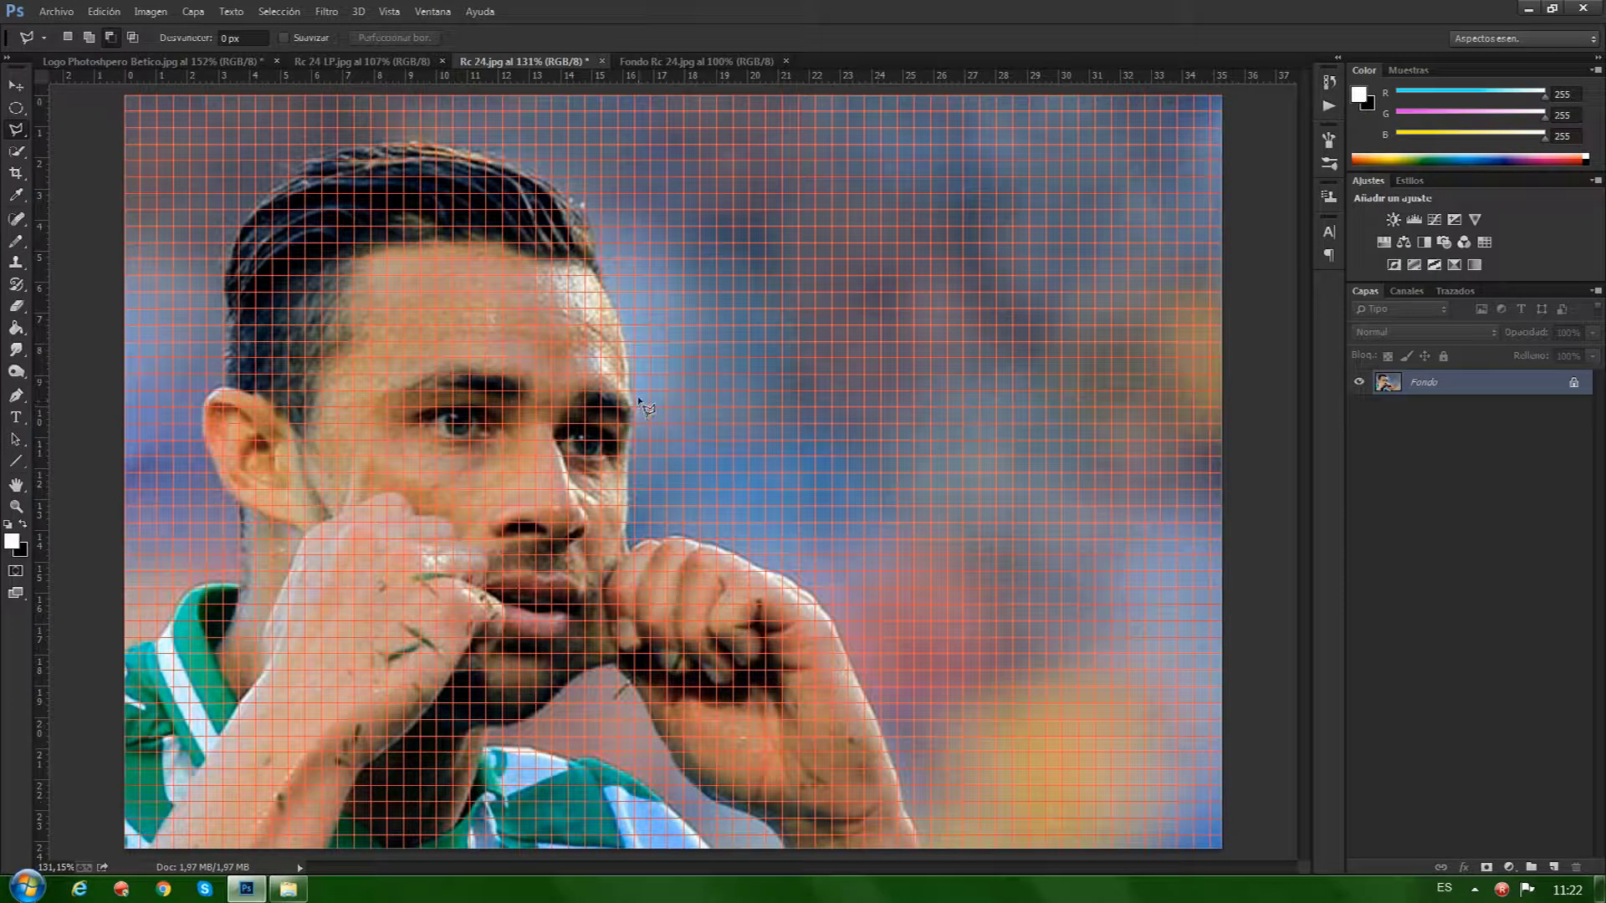
scroll(348, 409, up, 4)
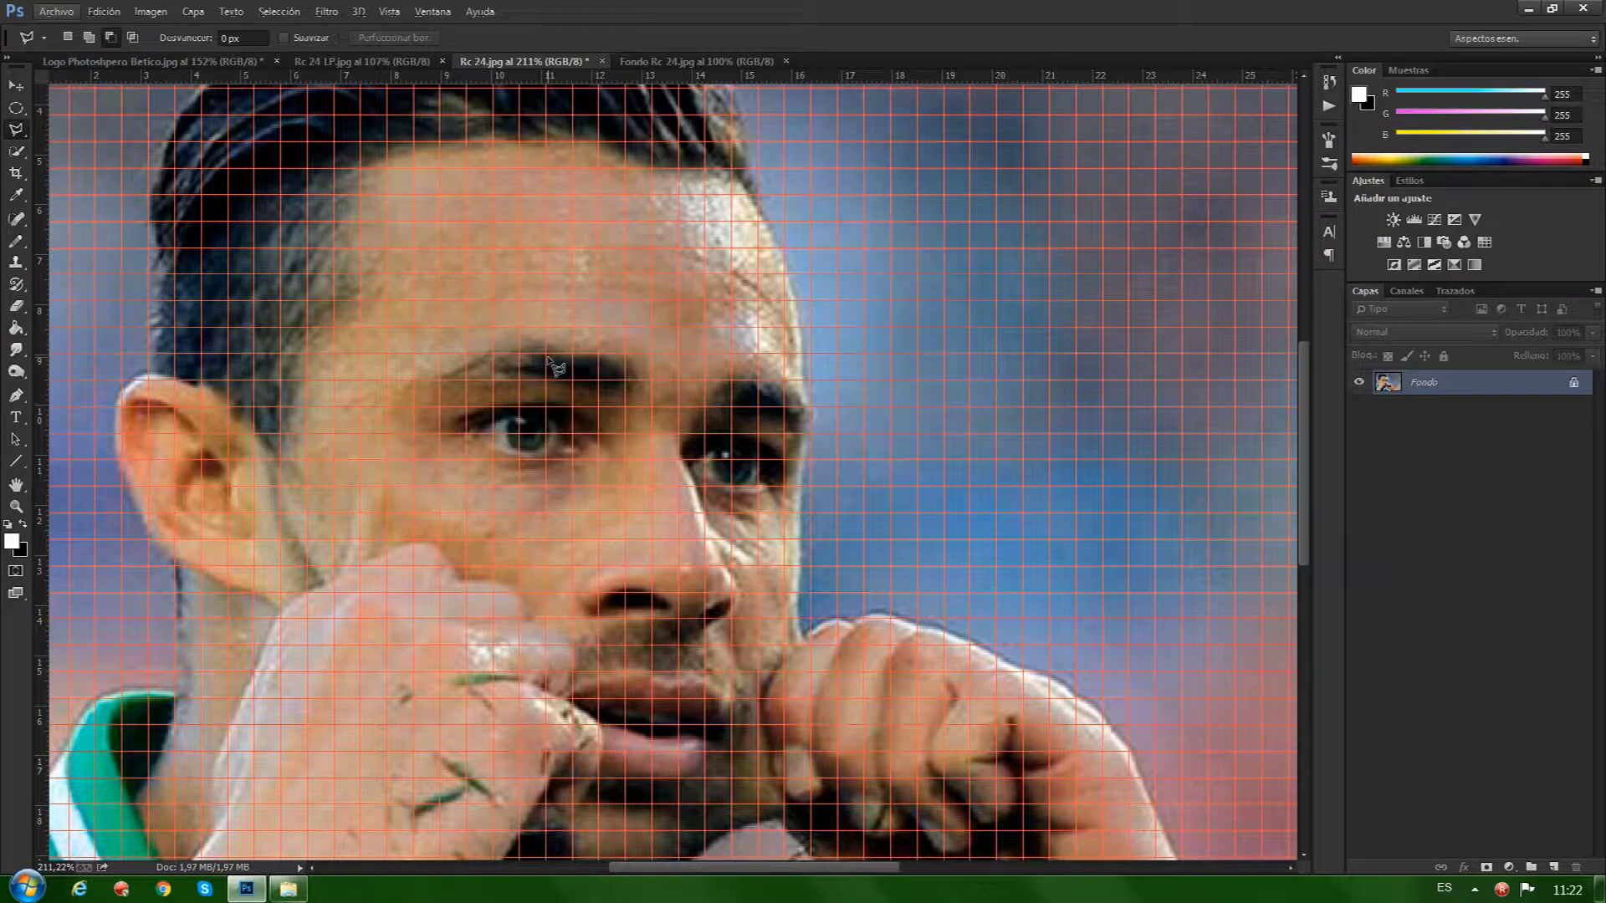
Outline a triangle beside the left eye with the Polygonal Lasso, then deselect.
click(520, 406)
click(599, 381)
click(598, 432)
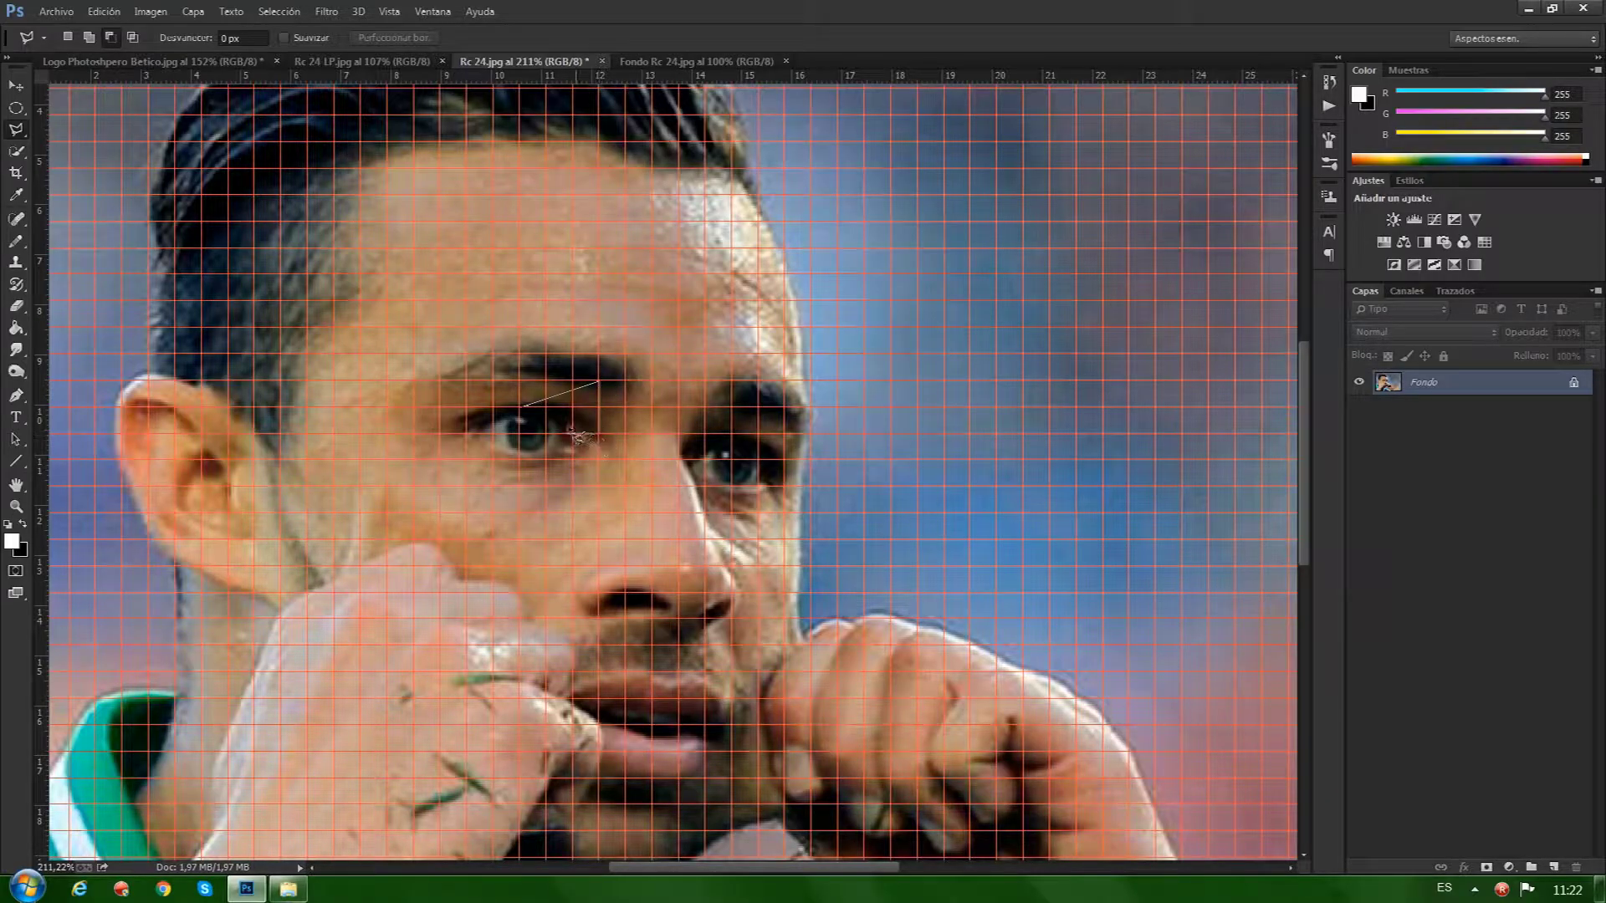
click(531, 418)
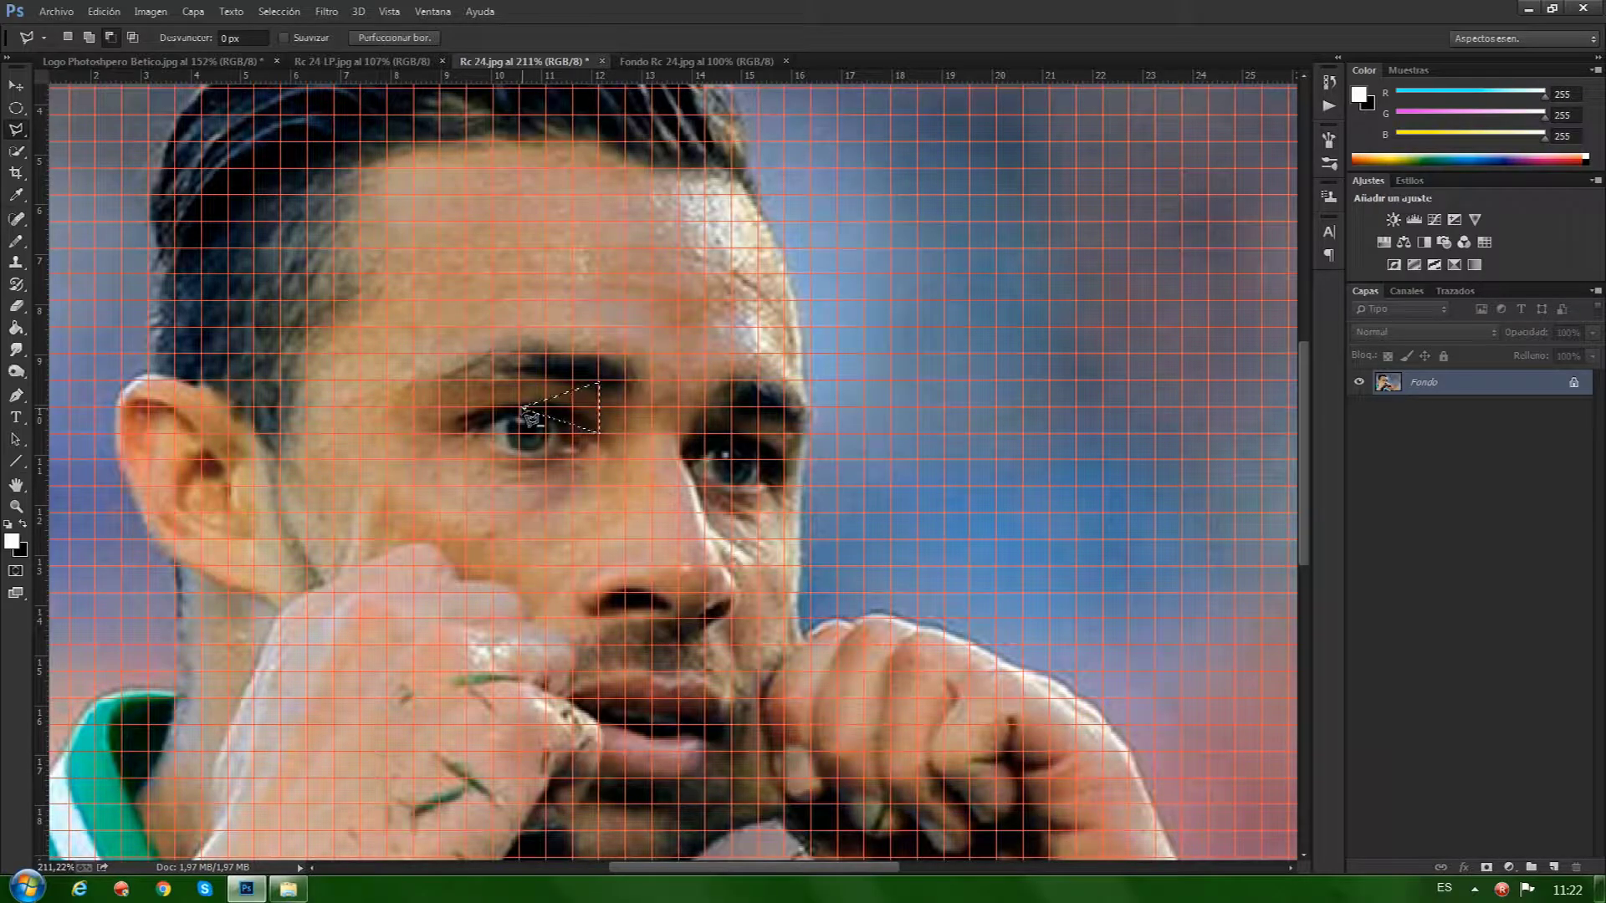
key(ctrl+d)
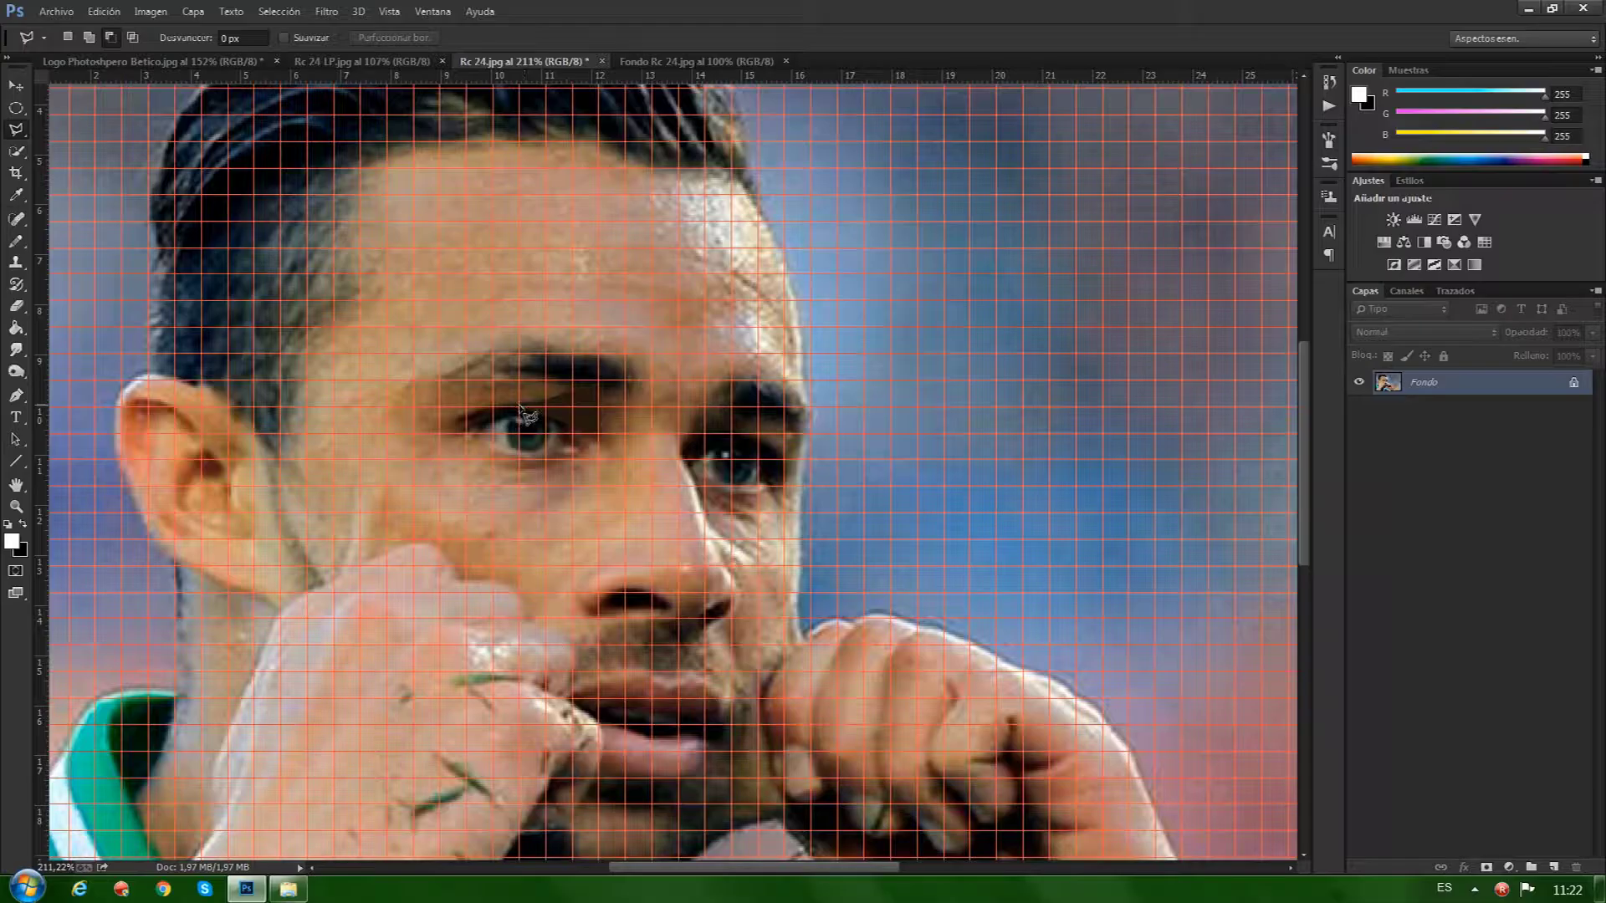
Fill a triangle from the eye up to the forehead, then undo the fill.
click(520, 408)
click(546, 226)
double_click(601, 383)
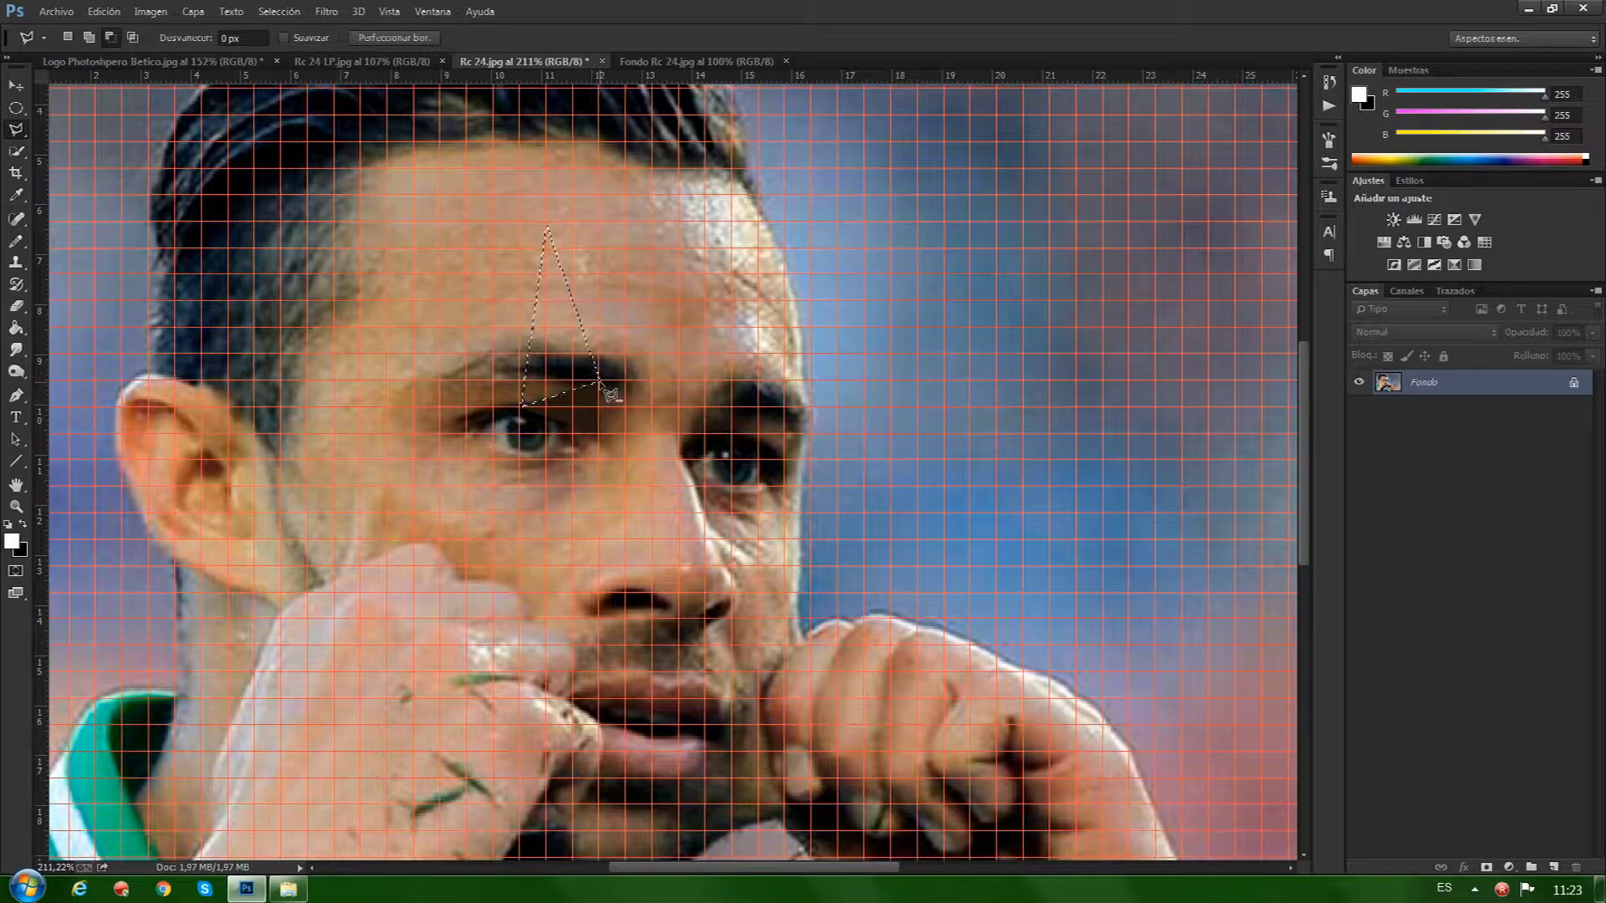
key(BackSpace)
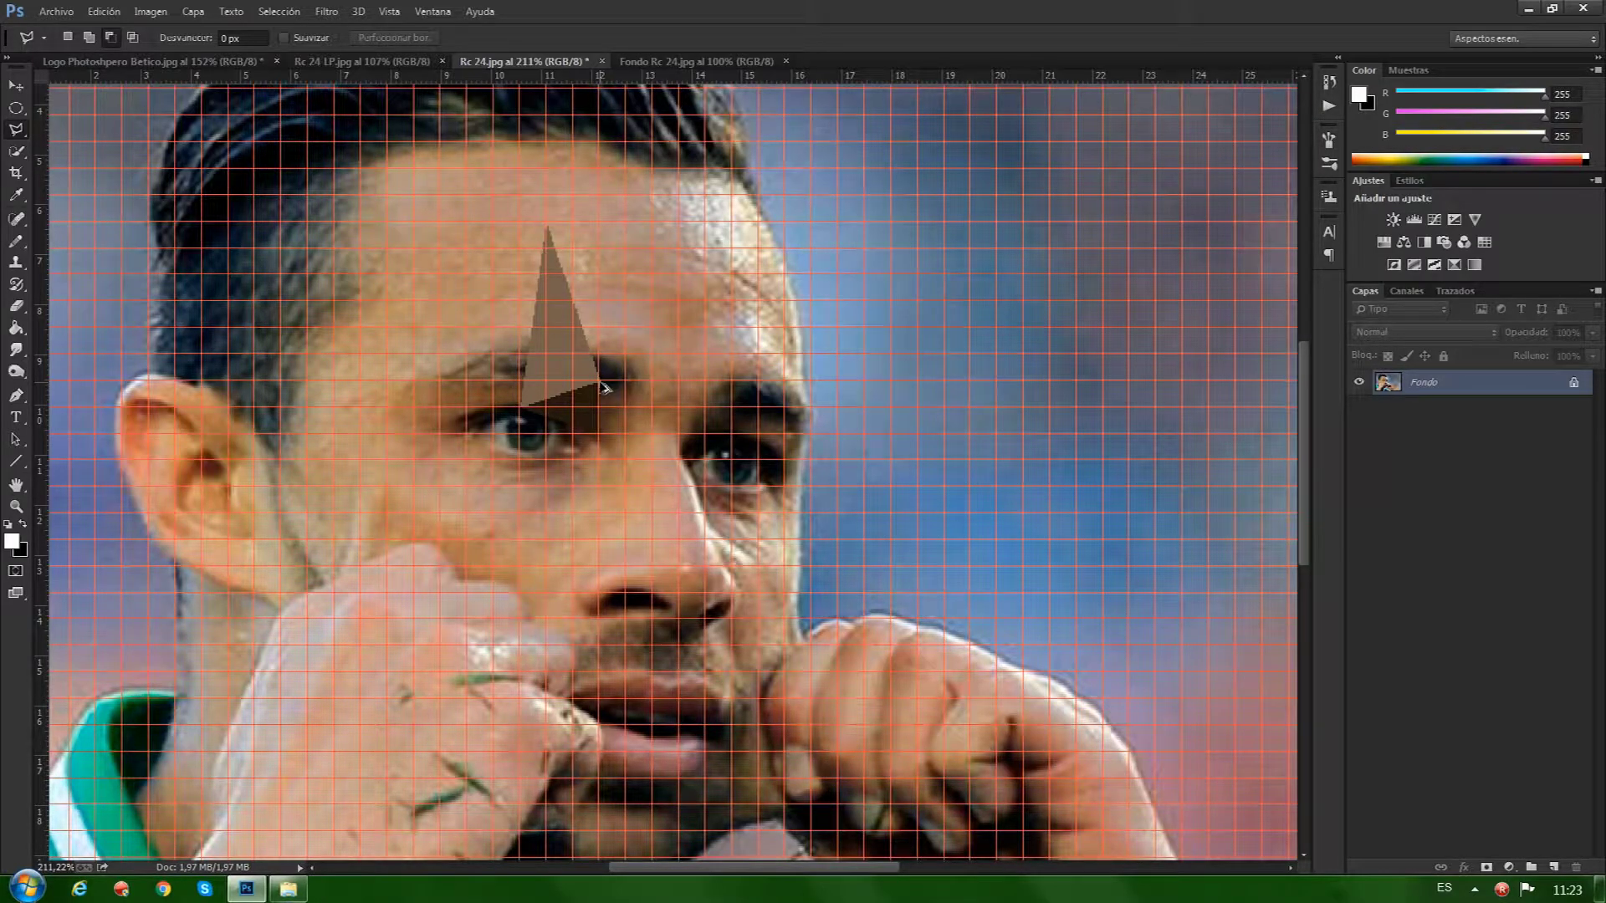
key(ctrl+z)
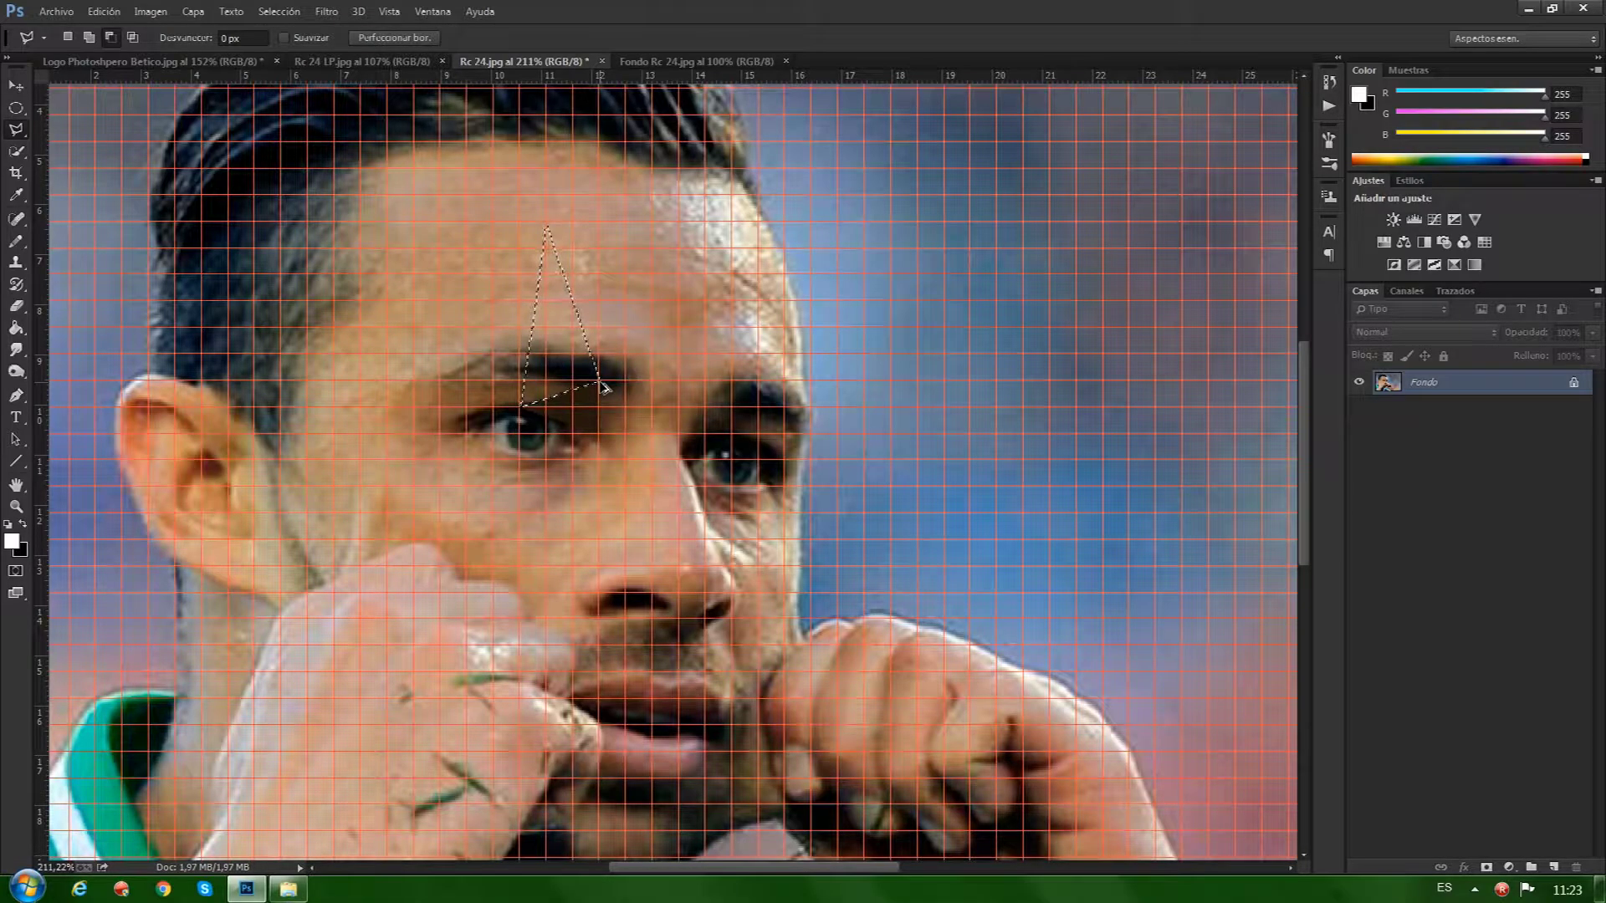
Select a small triangle below the eyebrow, then clear the selection.
click(600, 384)
click(525, 407)
click(599, 434)
click(601, 384)
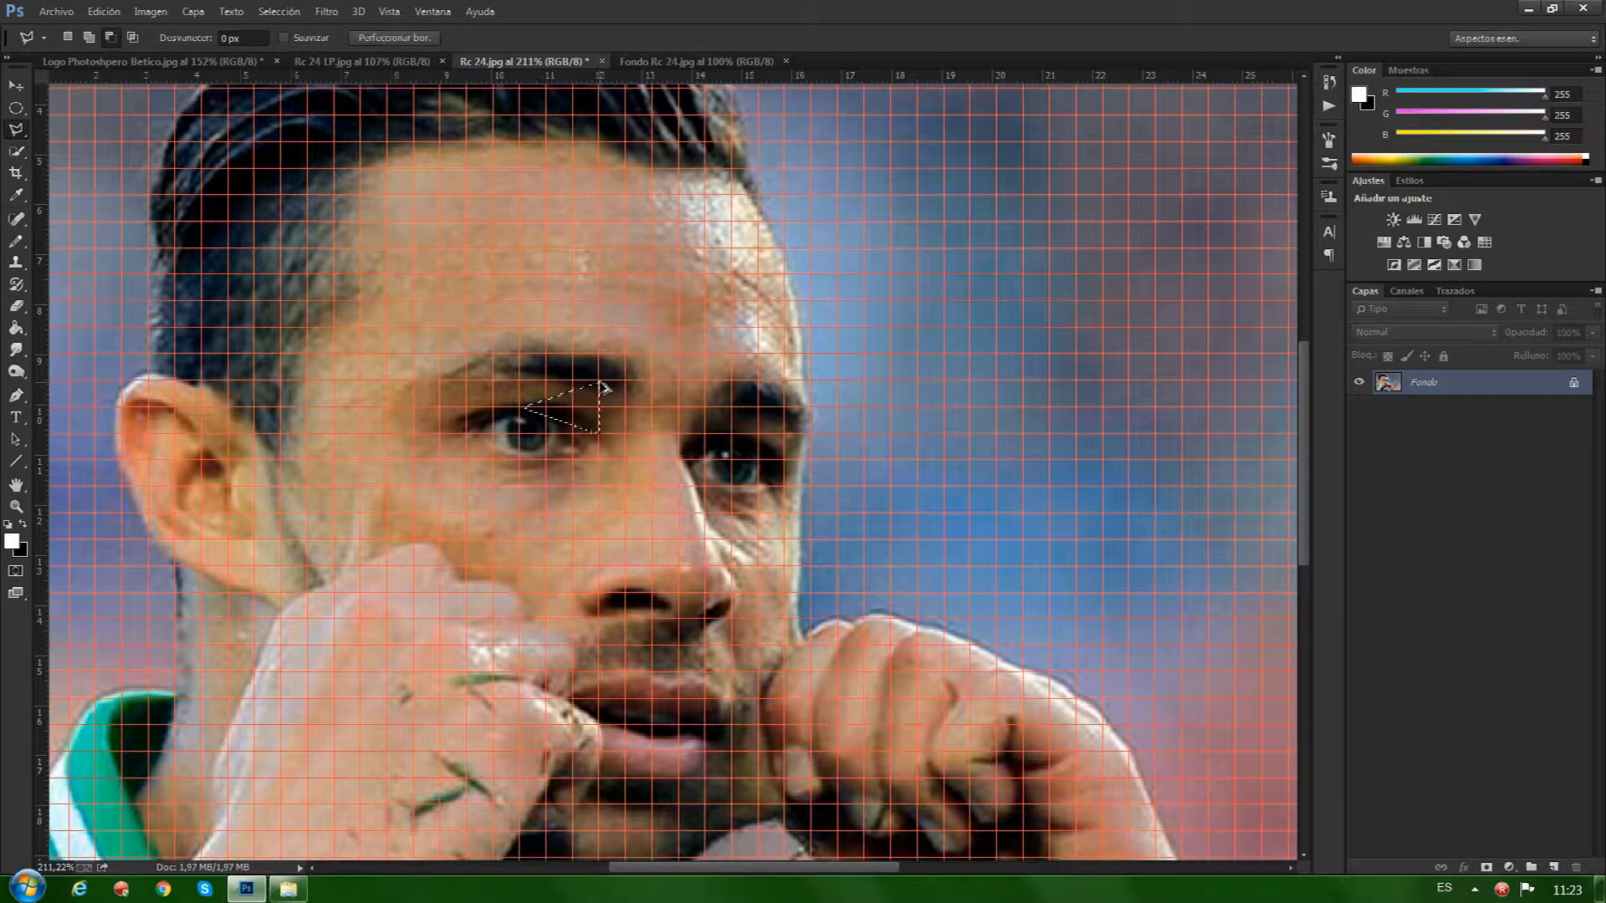
key(ctrl+d)
scroll(552, 285, down, 3)
scroll(552, 285, up, 2)
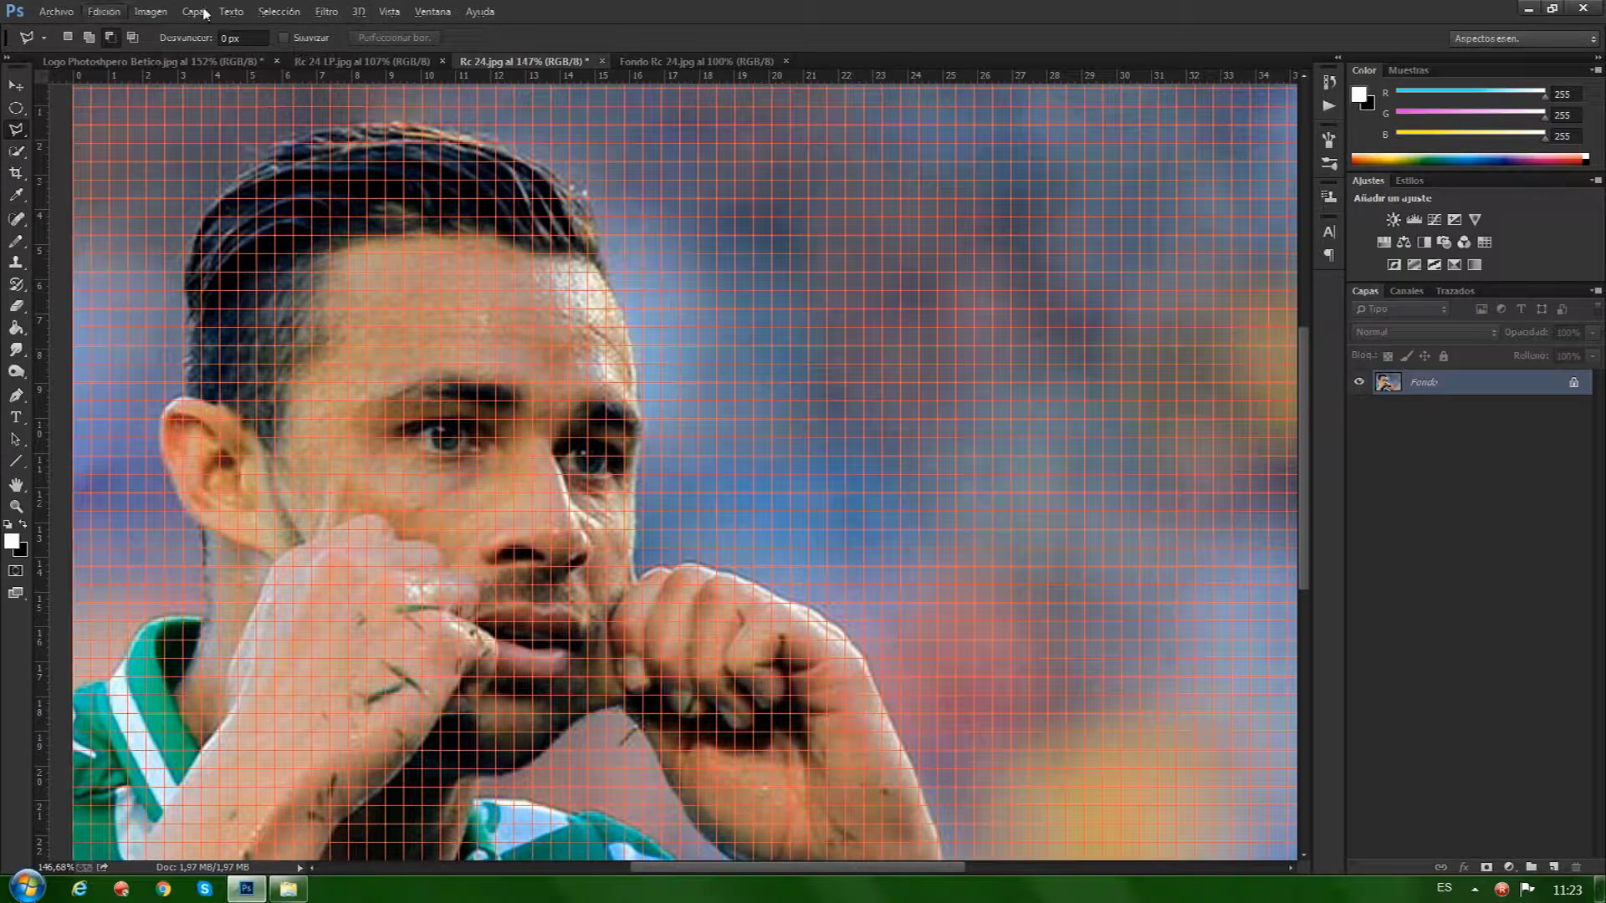
click(102, 12)
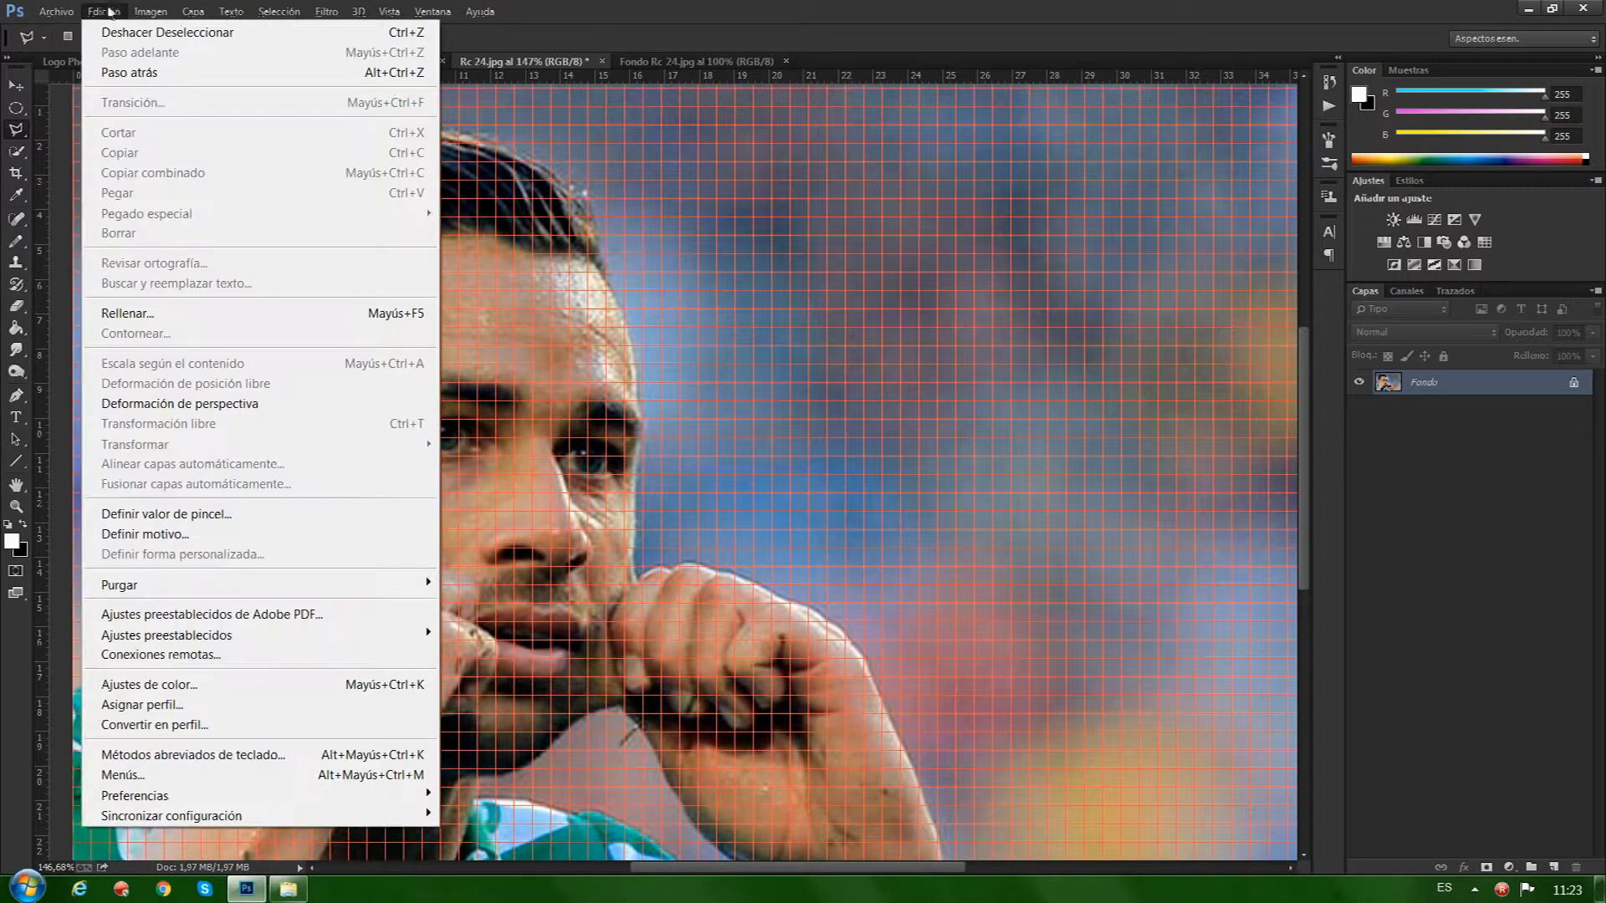
Set the grid to 10-pixel spacing and Gris claro in Guides, Grid and Slices preferences.
mouse_move(173, 796)
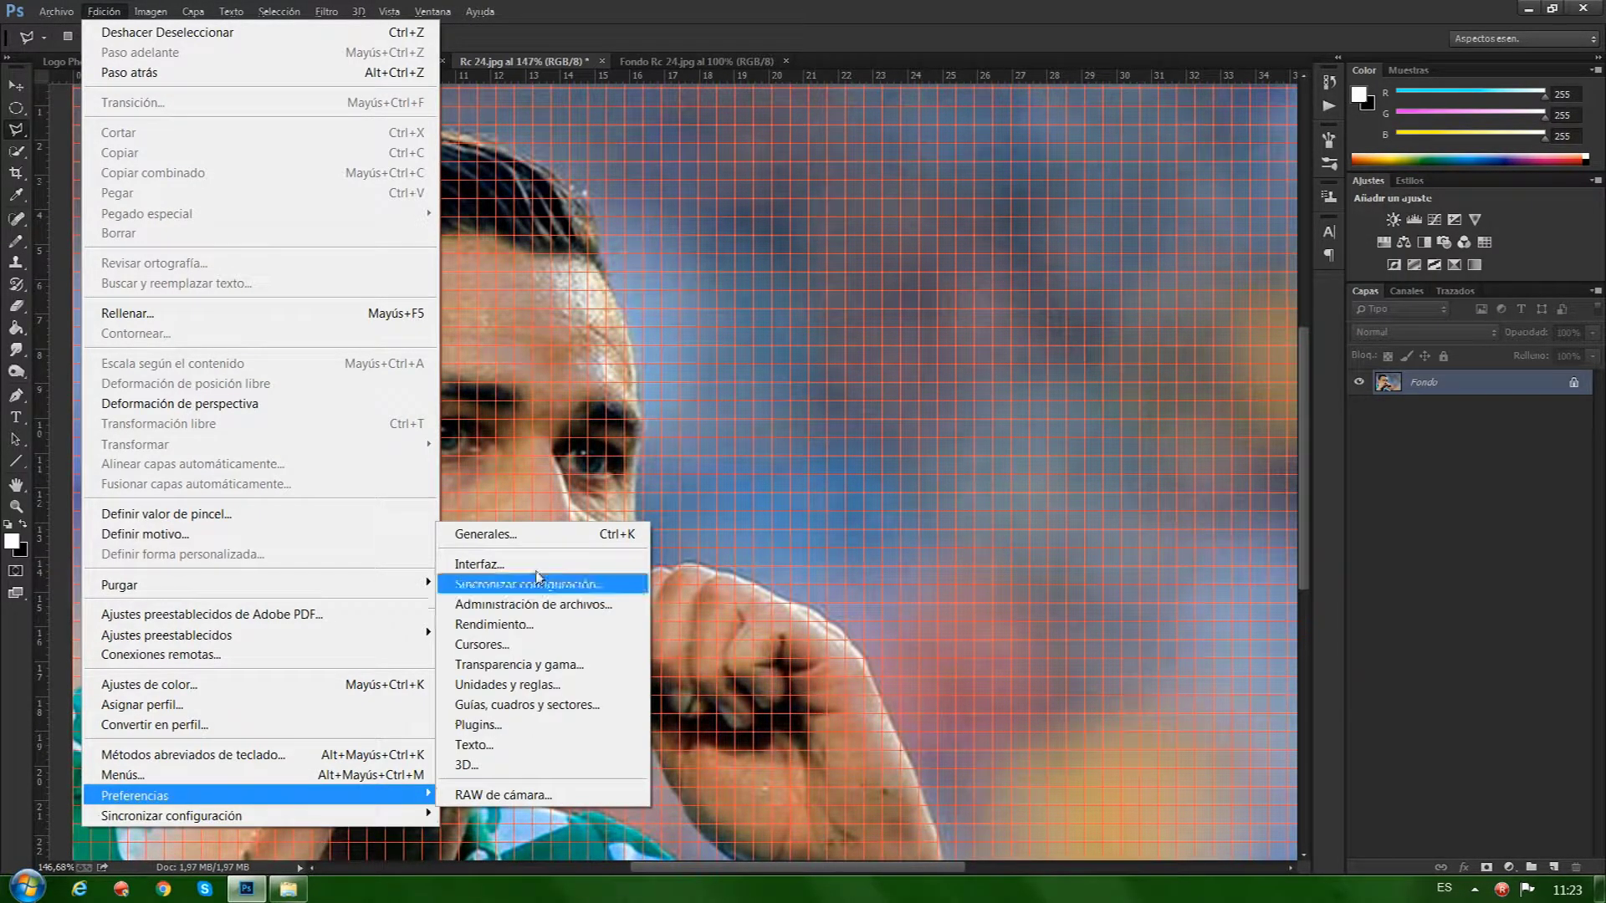
click(527, 705)
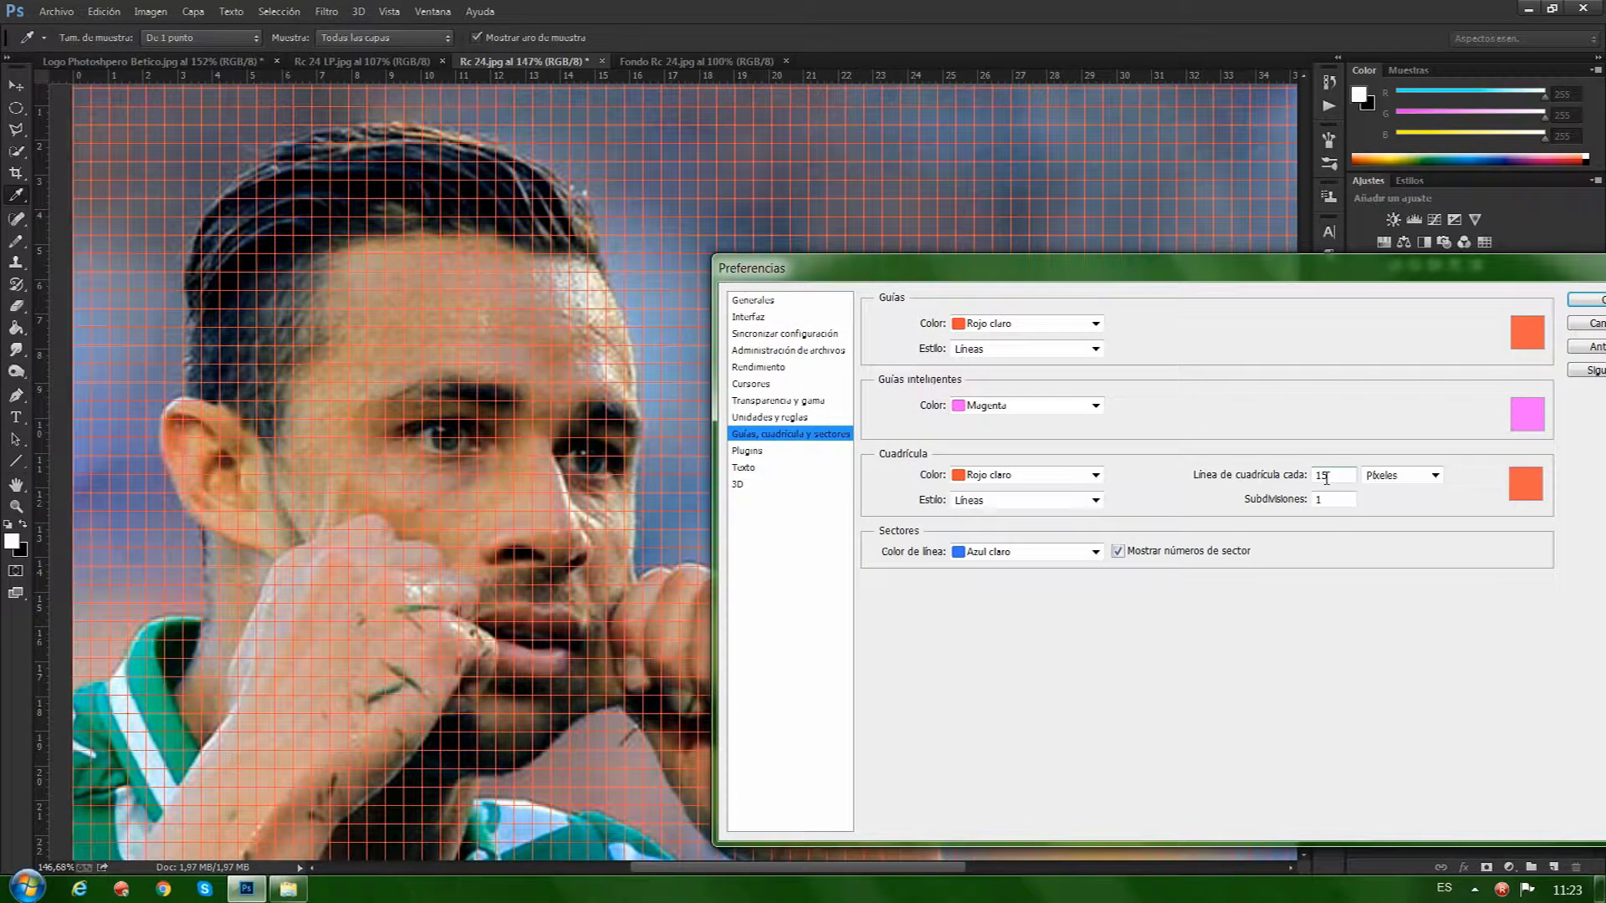
double_click(1333, 474)
text(10)
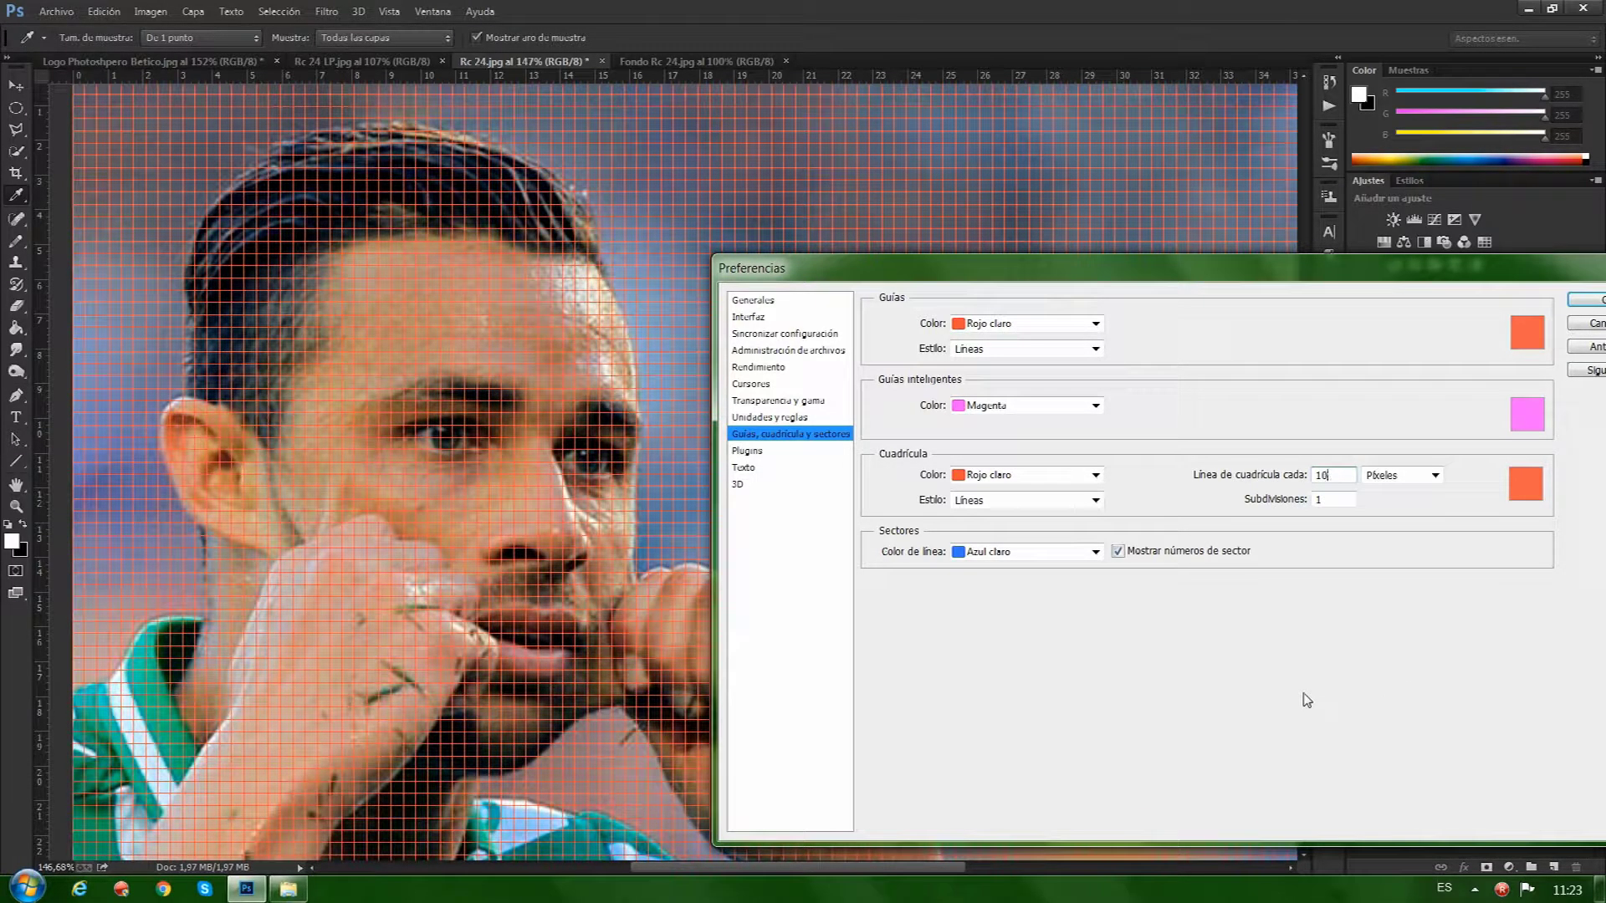
click(1094, 475)
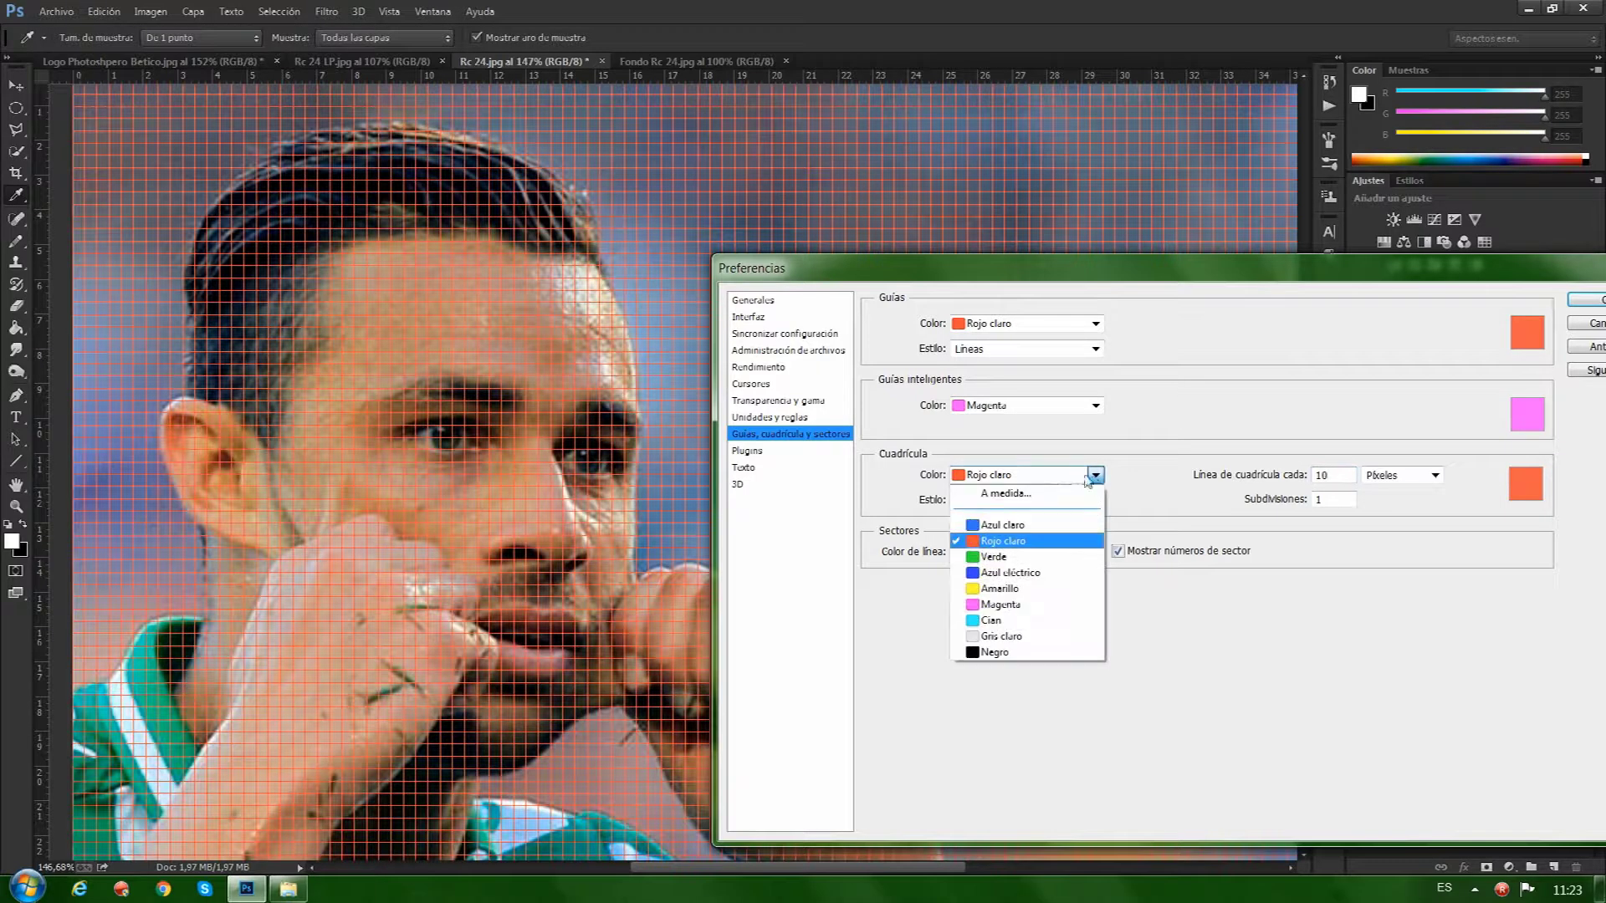
click(985, 639)
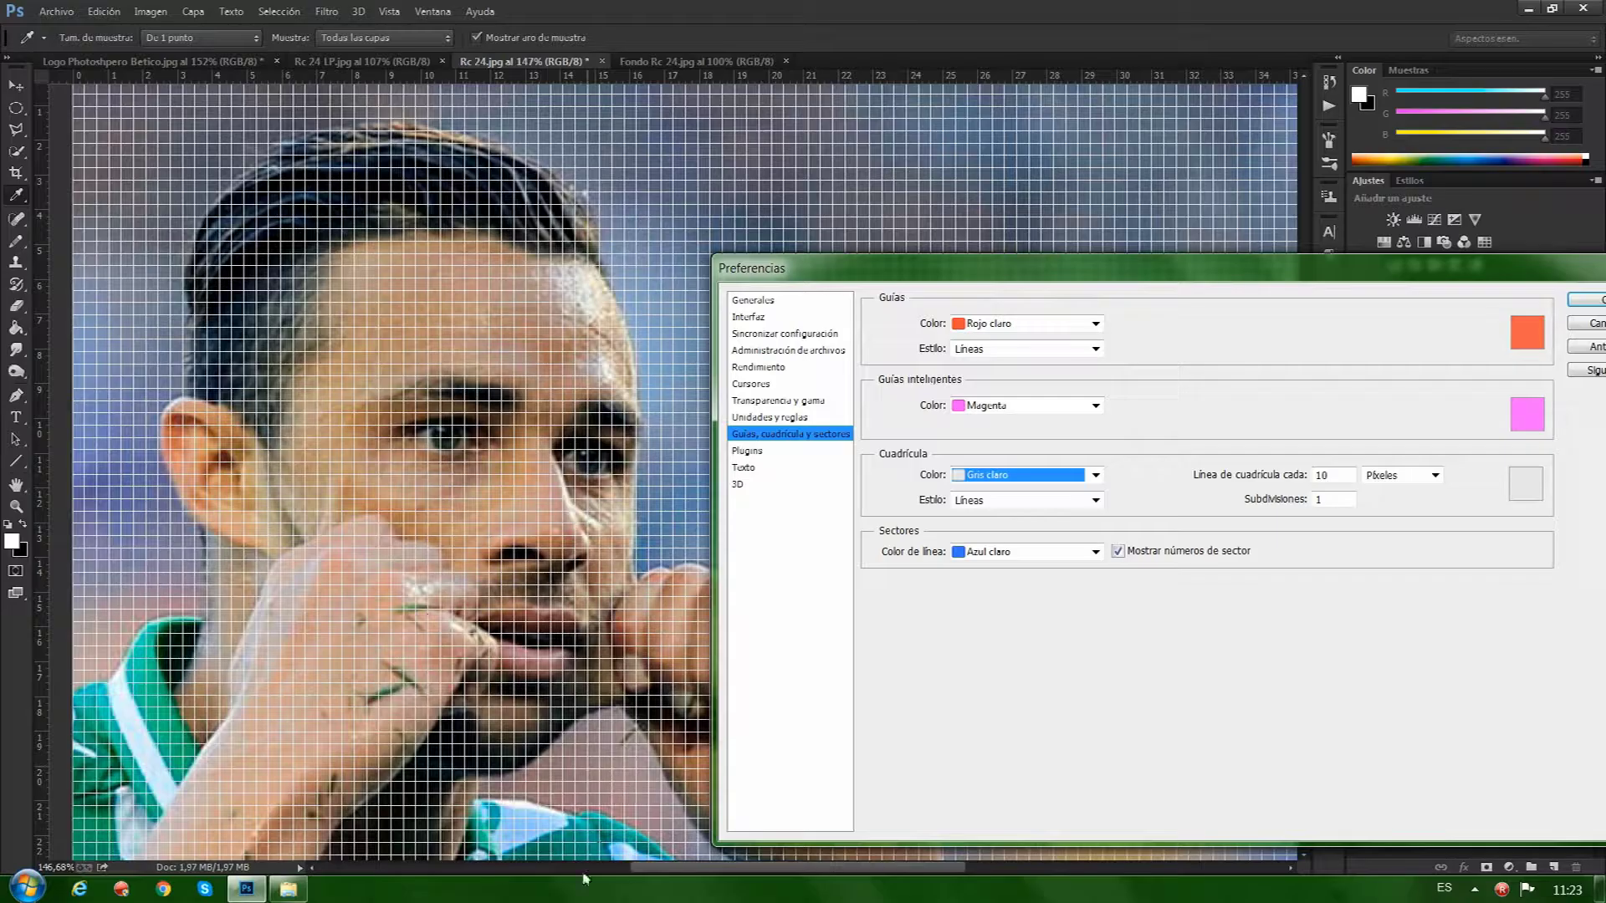
drag(686, 872, 595, 875)
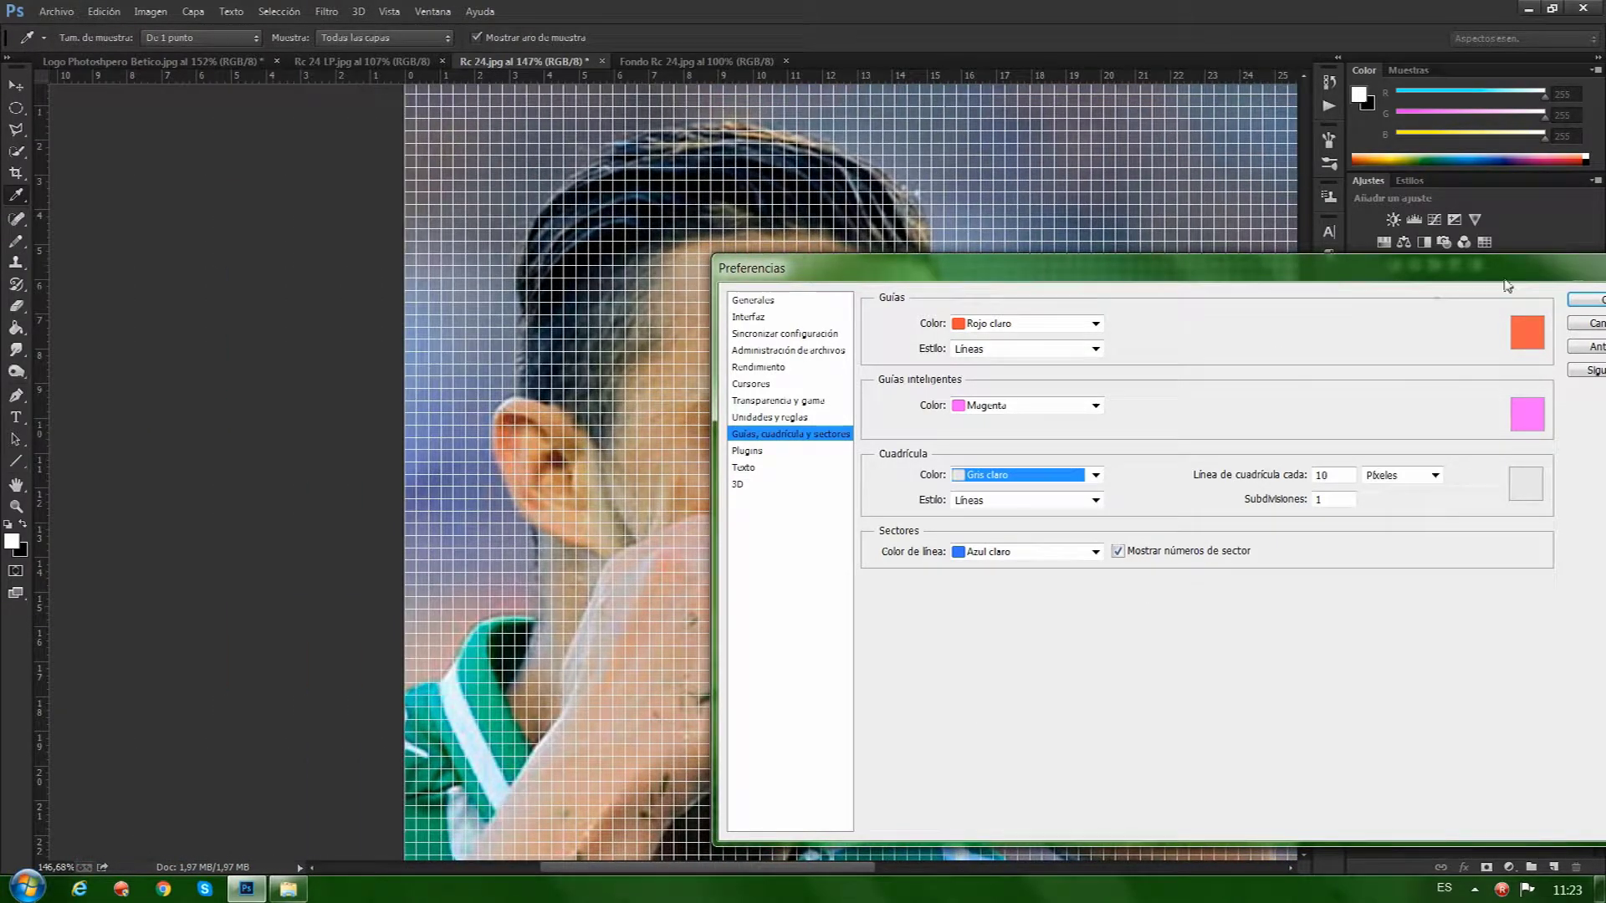
click(1594, 299)
key(l)
drag(1303, 339, 1297, 460)
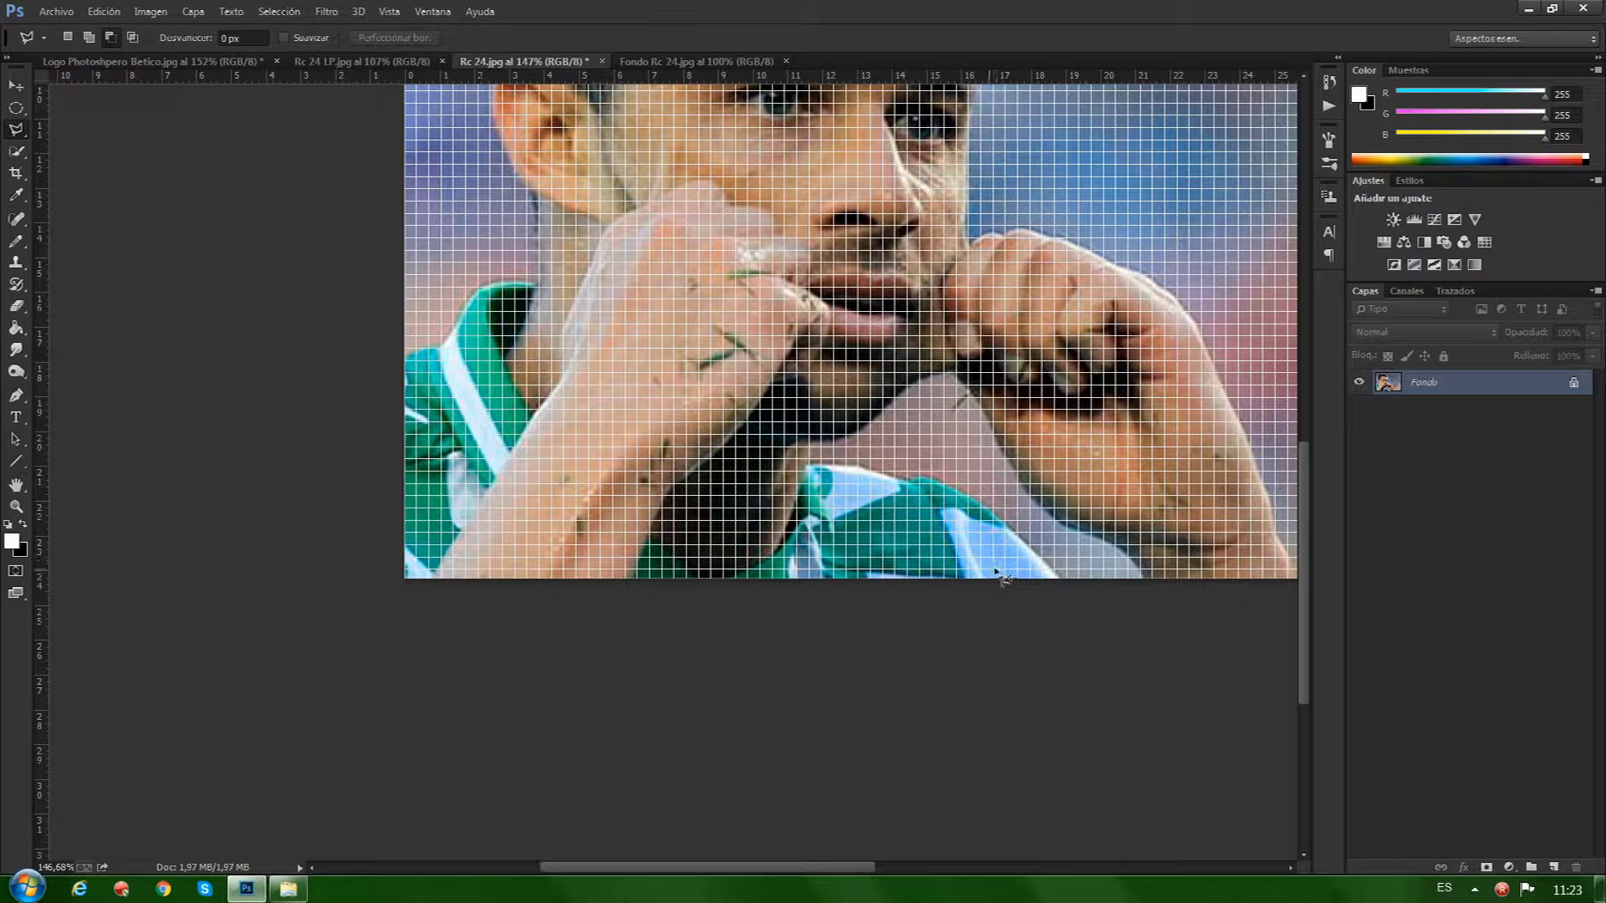
drag(1305, 545, 1304, 462)
drag(824, 876, 902, 881)
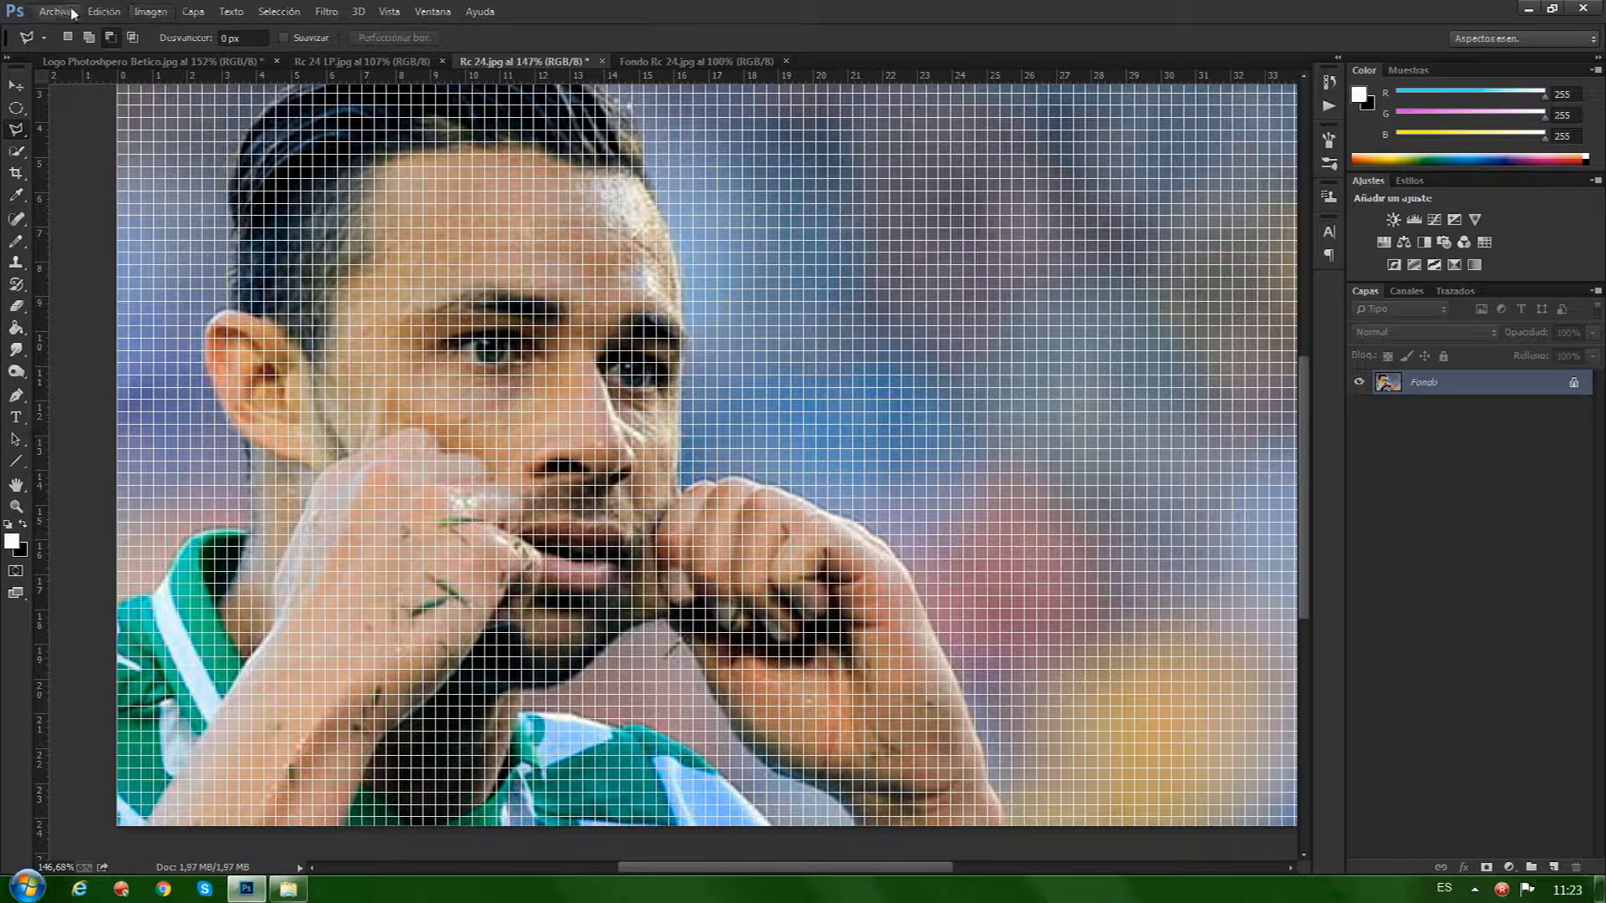
Change the grid colour to Rojo claro and the spacing to 12 pixels.
click(104, 10)
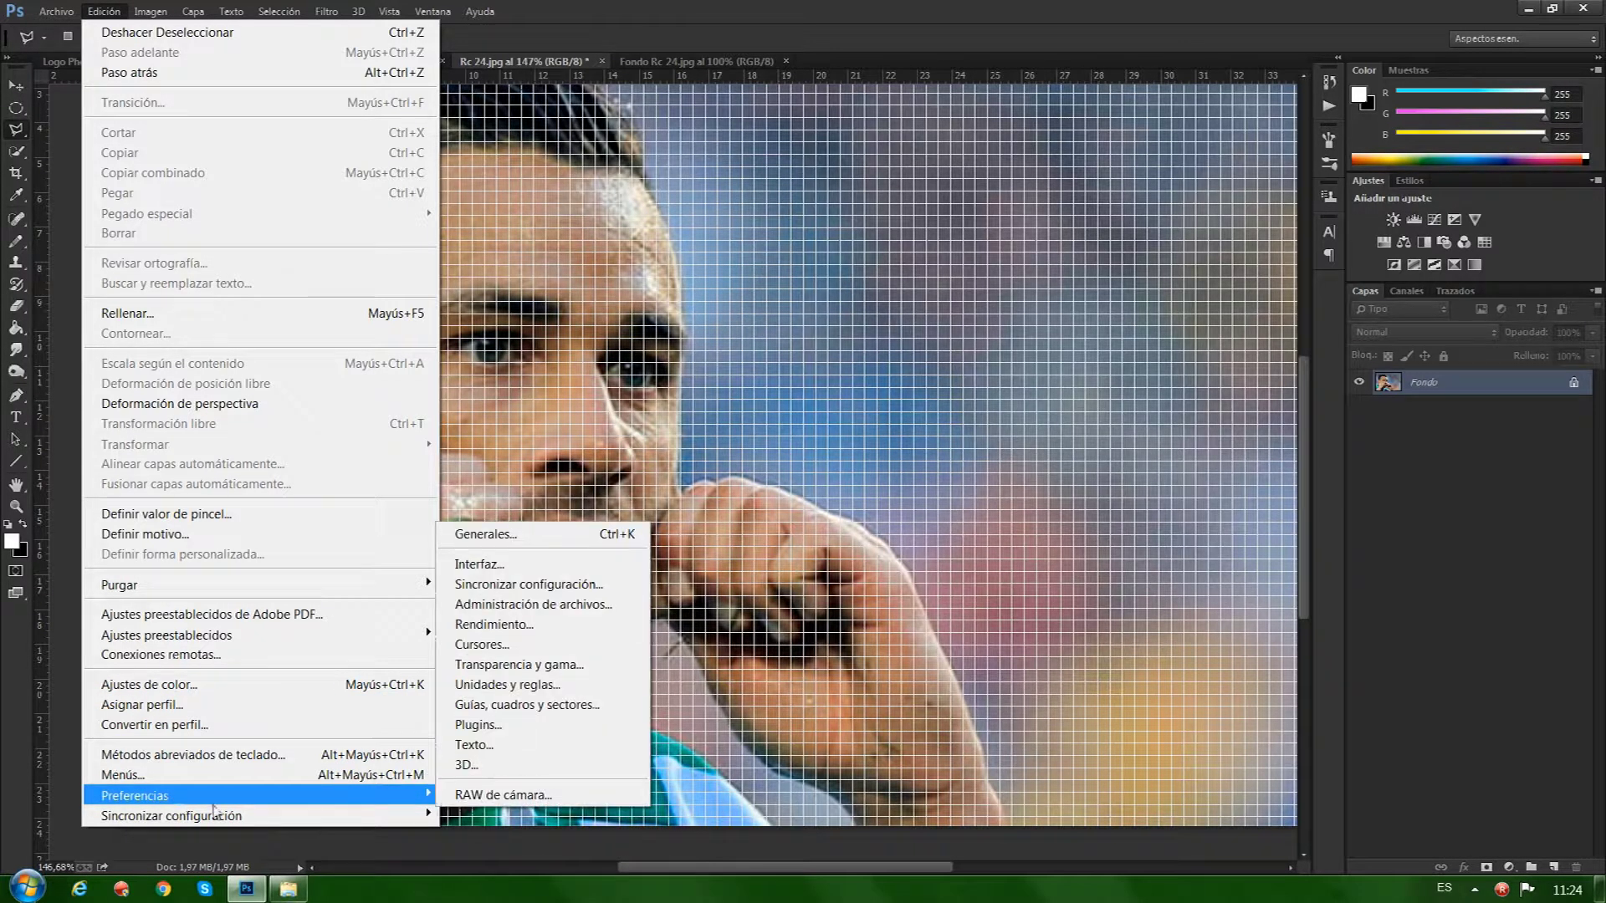
mouse_move(400, 794)
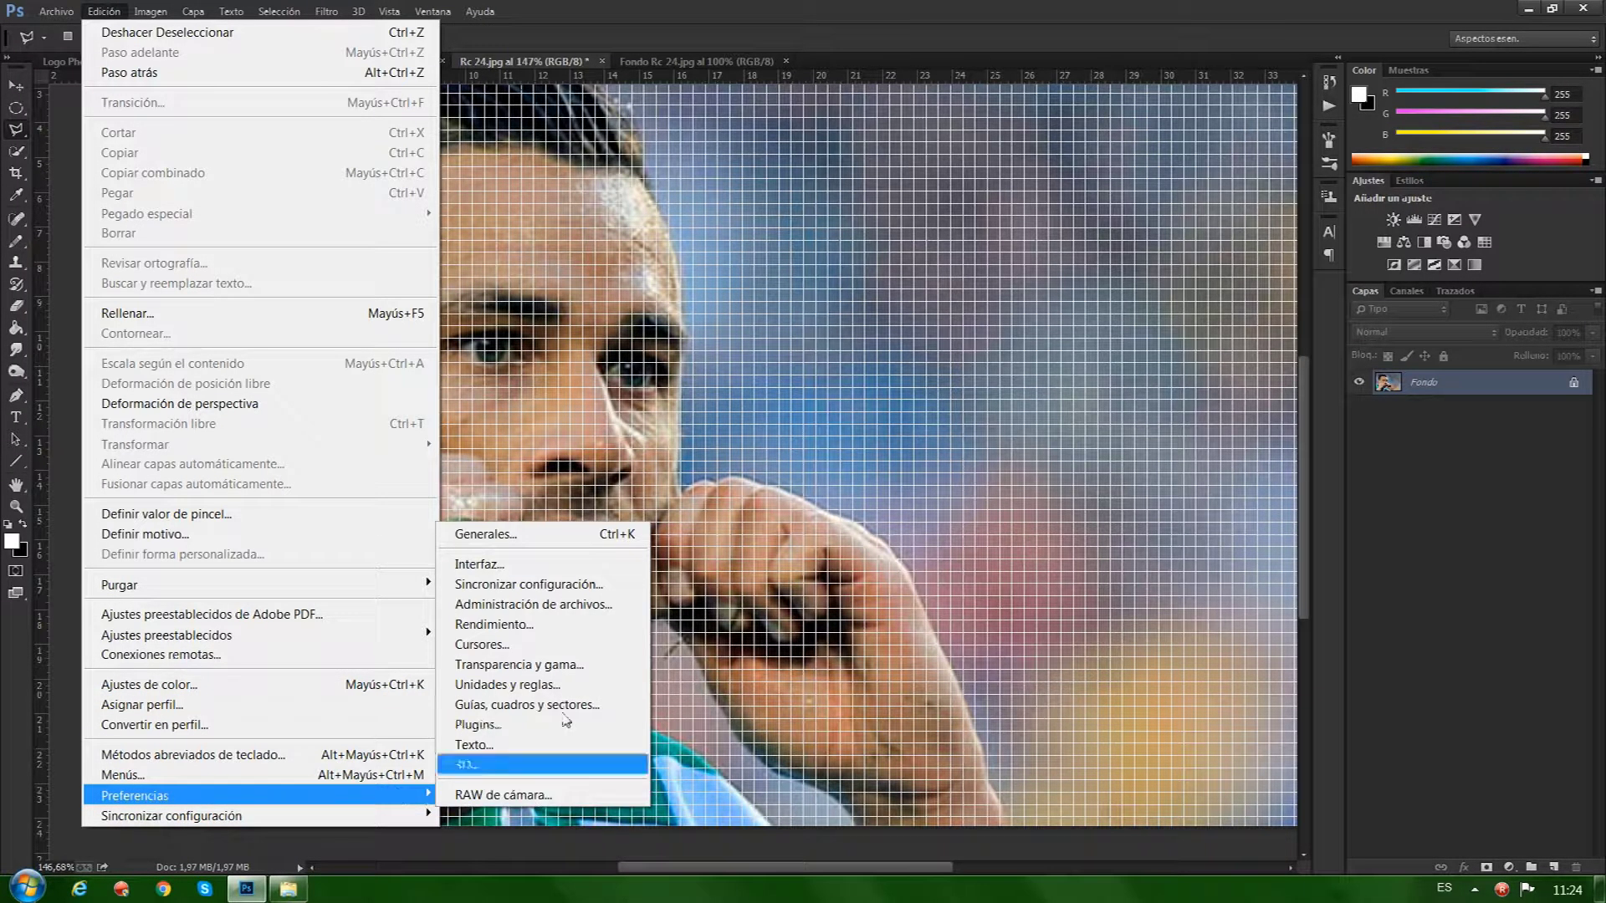
click(512, 713)
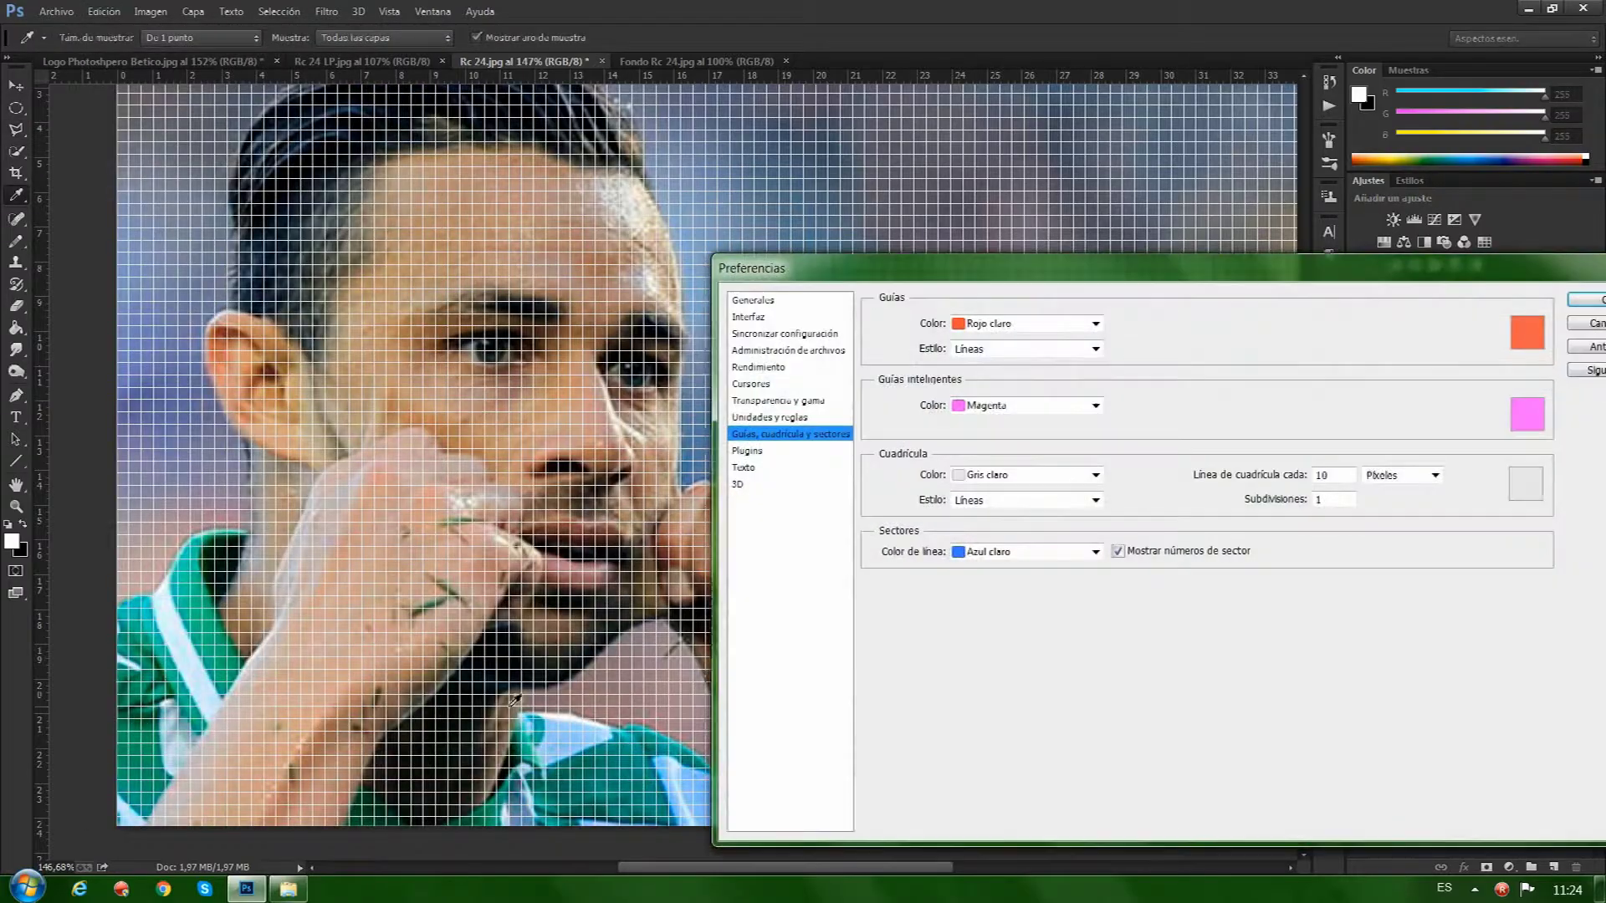
click(1095, 475)
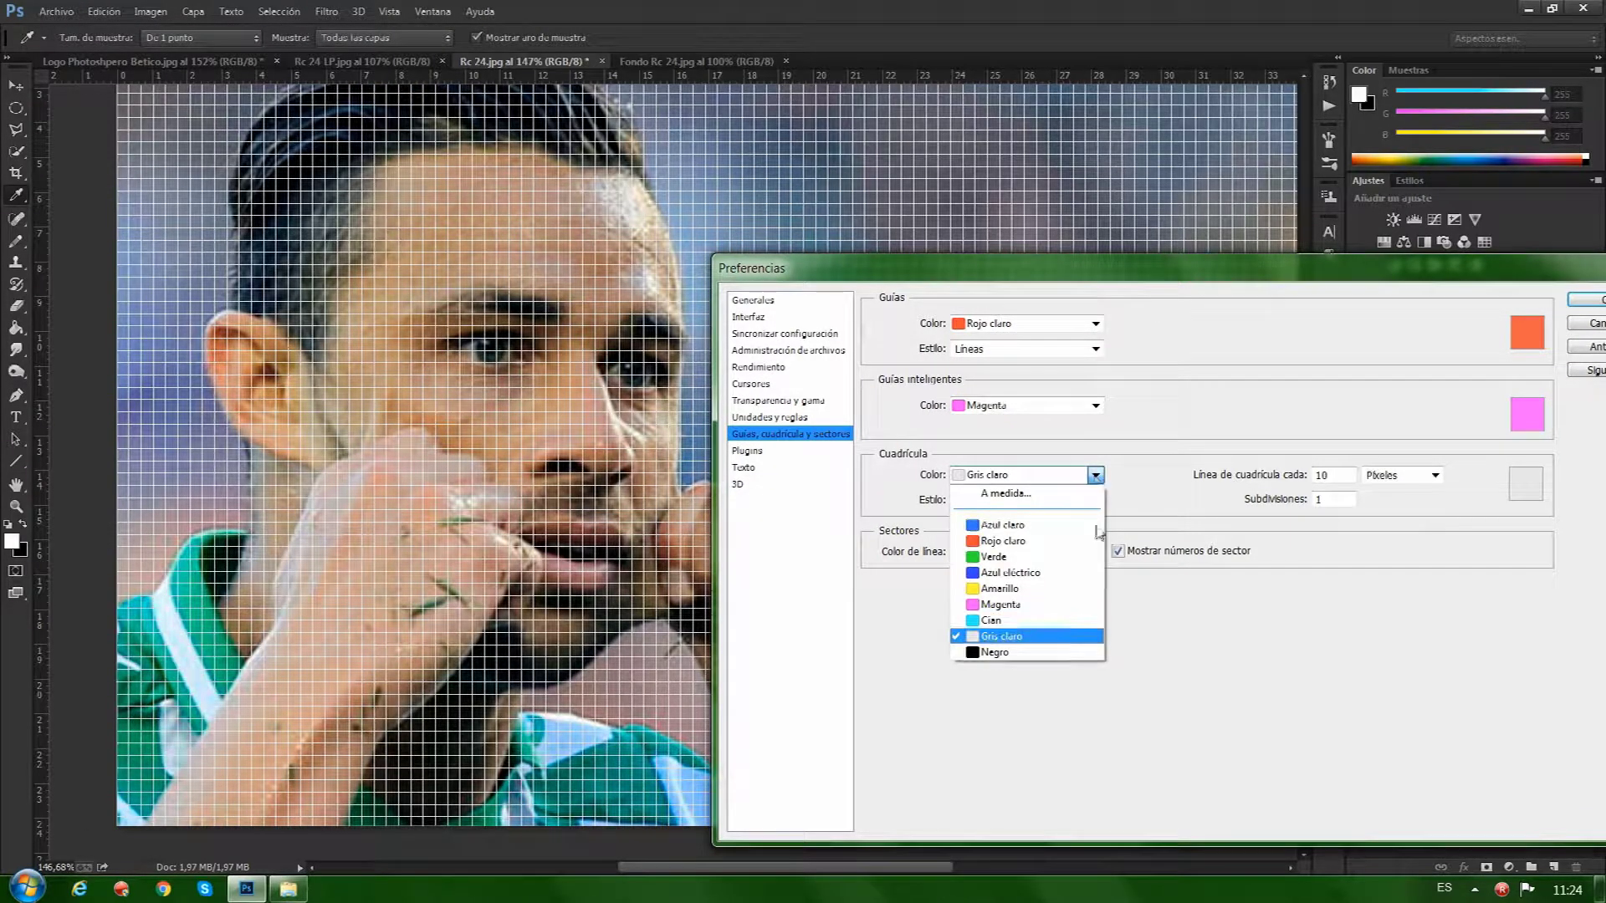
click(1021, 541)
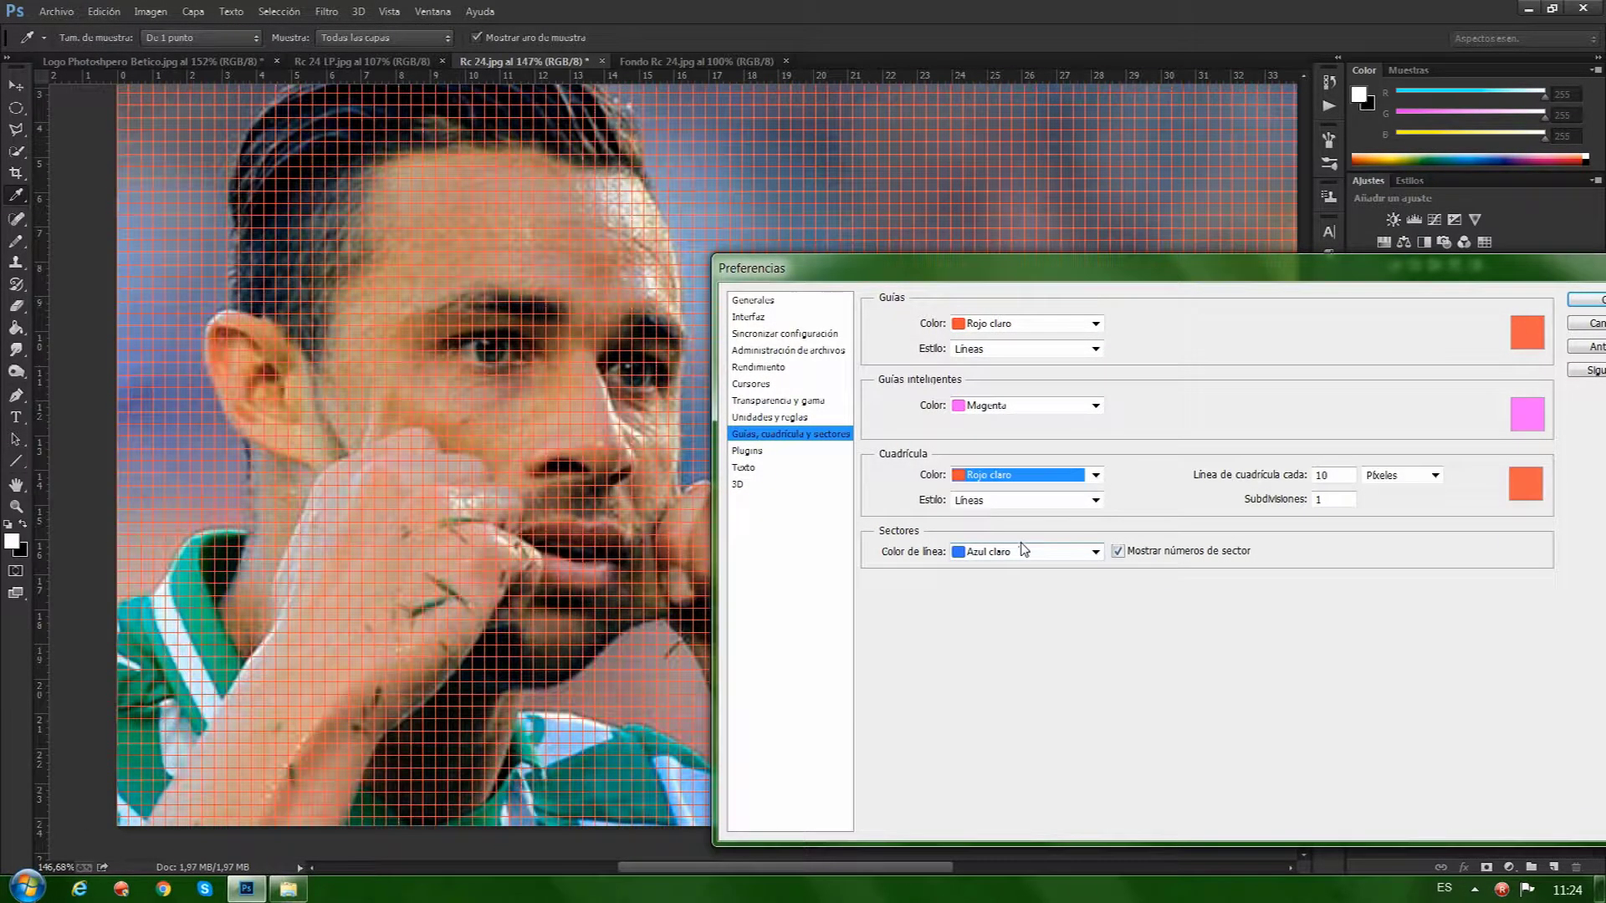
double_click(1328, 476)
text(12)
key(Tab)
key(shift+Tab)
click(1574, 301)
key(l)
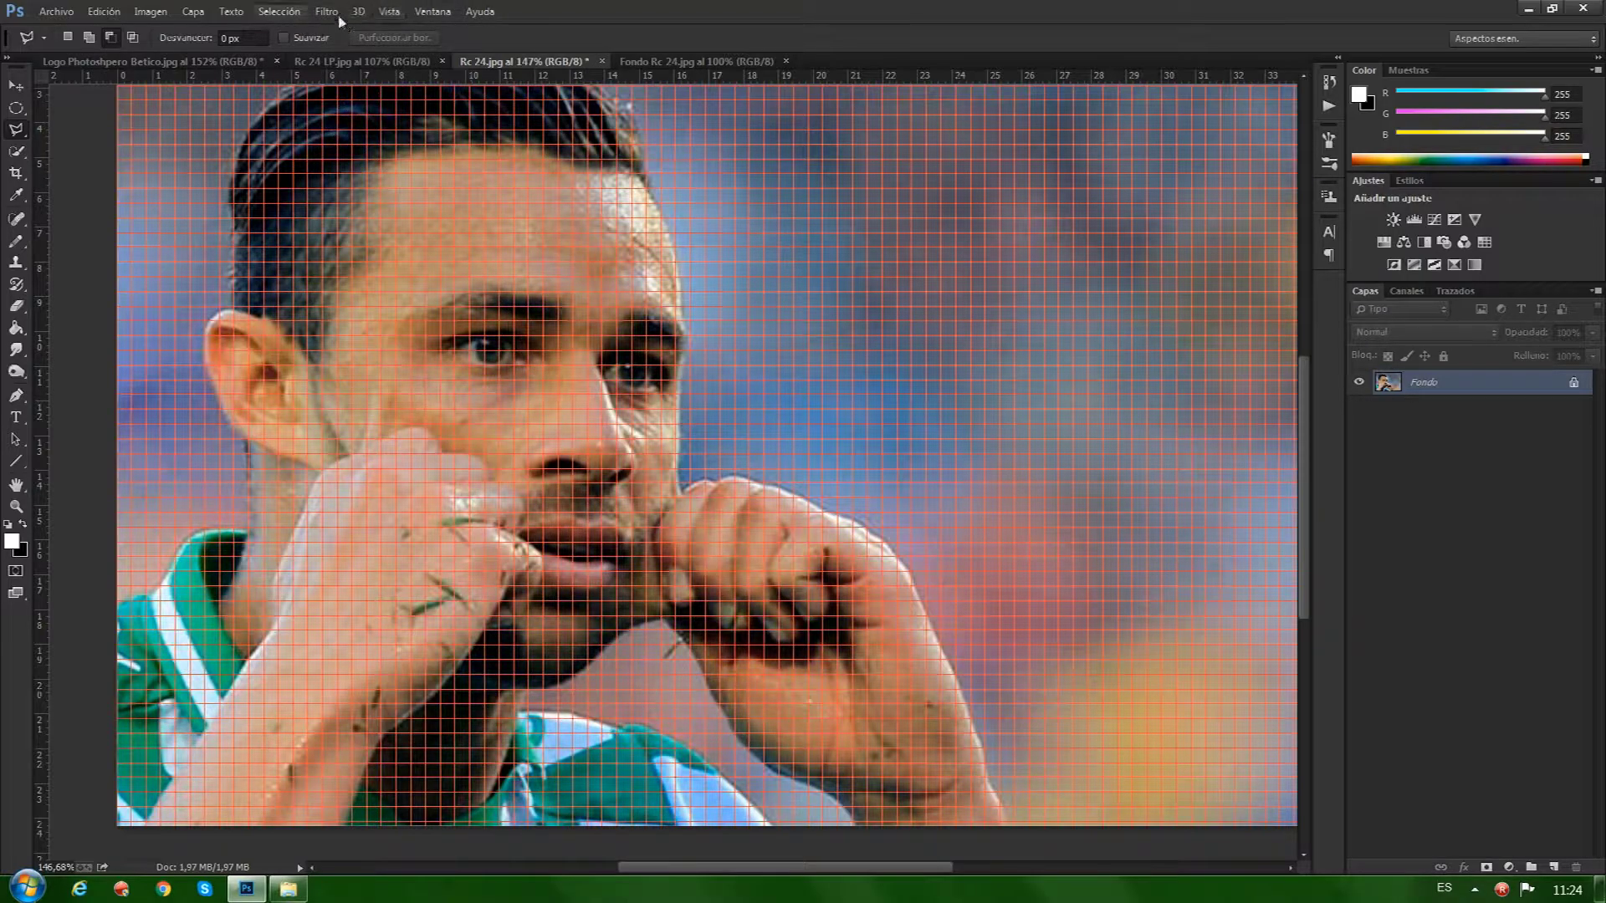
Turn off Vista > Mostrar > Cuadrícula so no grid lines show over the photo.
click(387, 14)
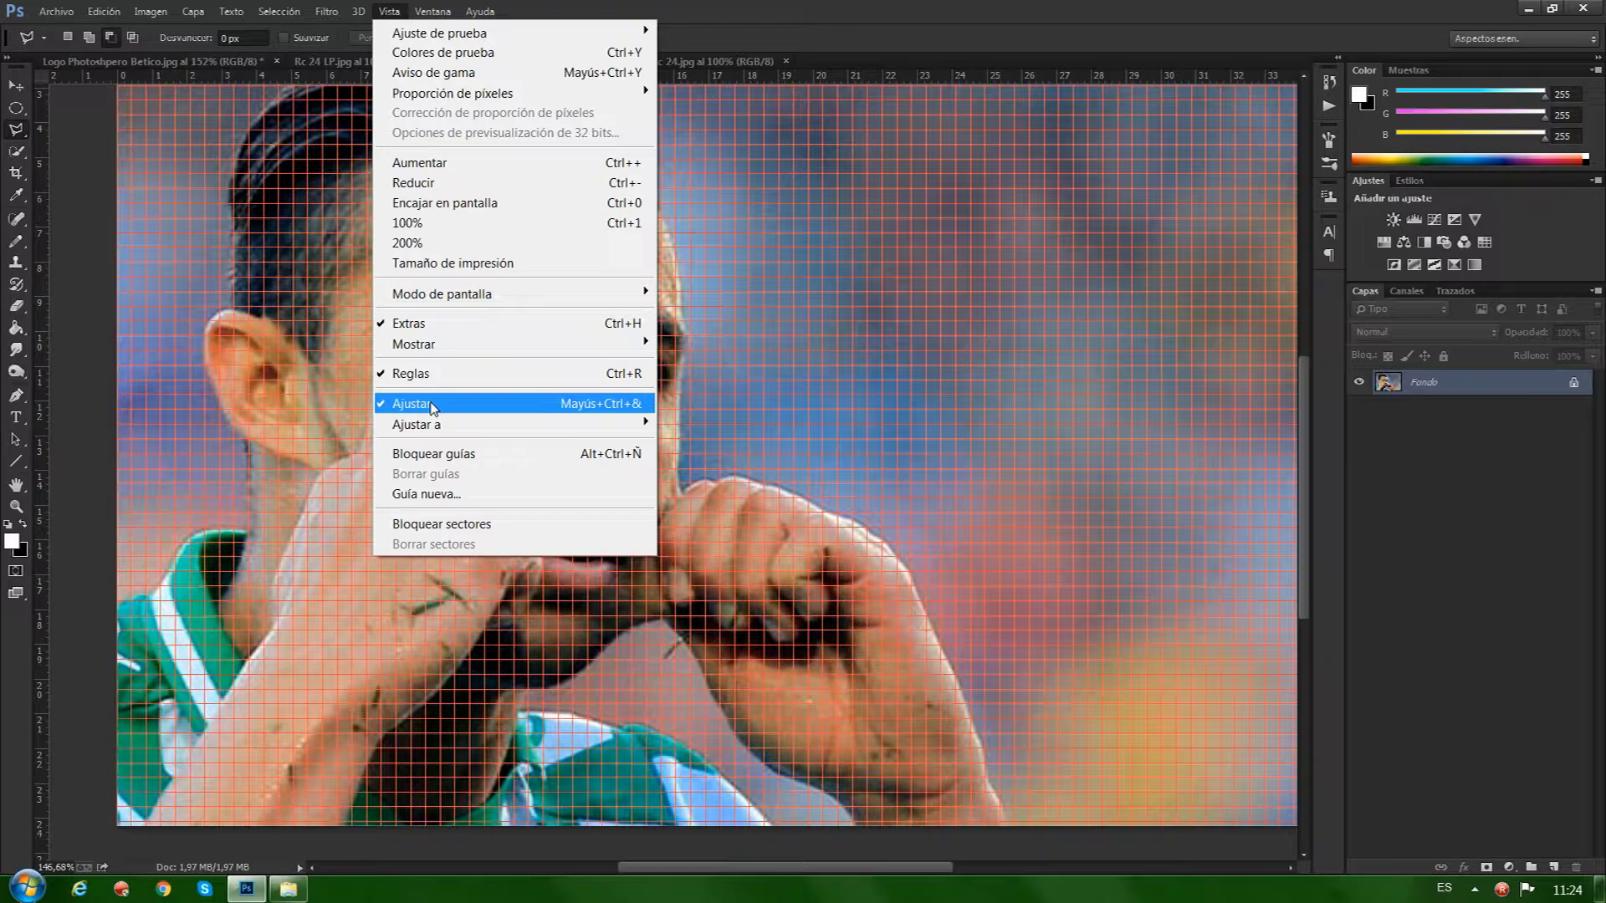
mouse_move(433, 424)
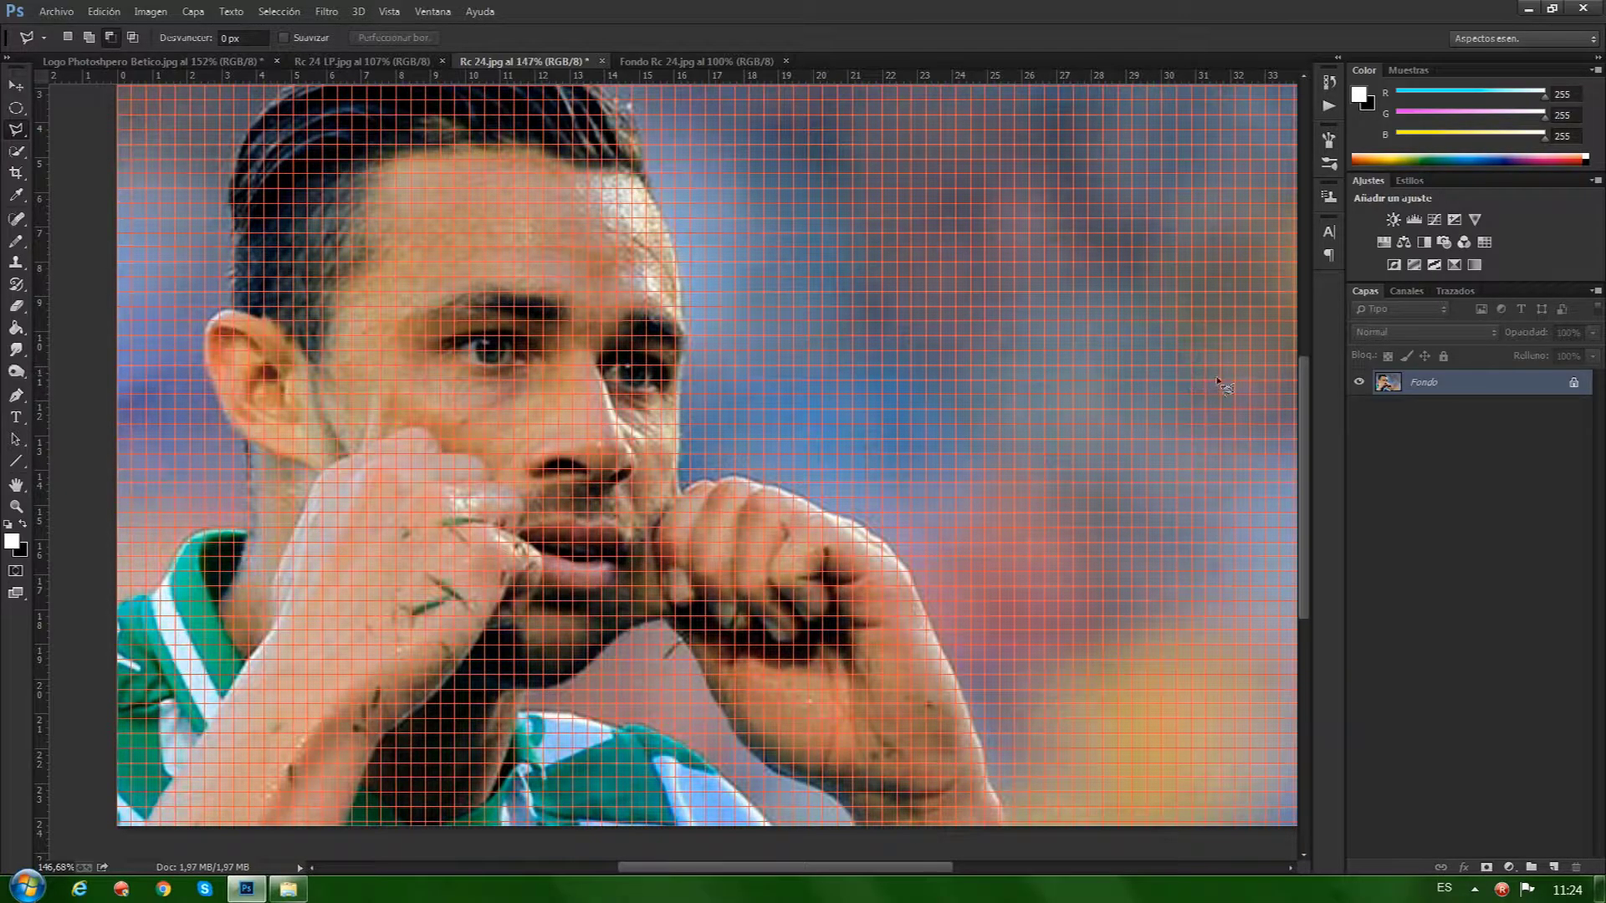
drag(1302, 404, 1301, 358)
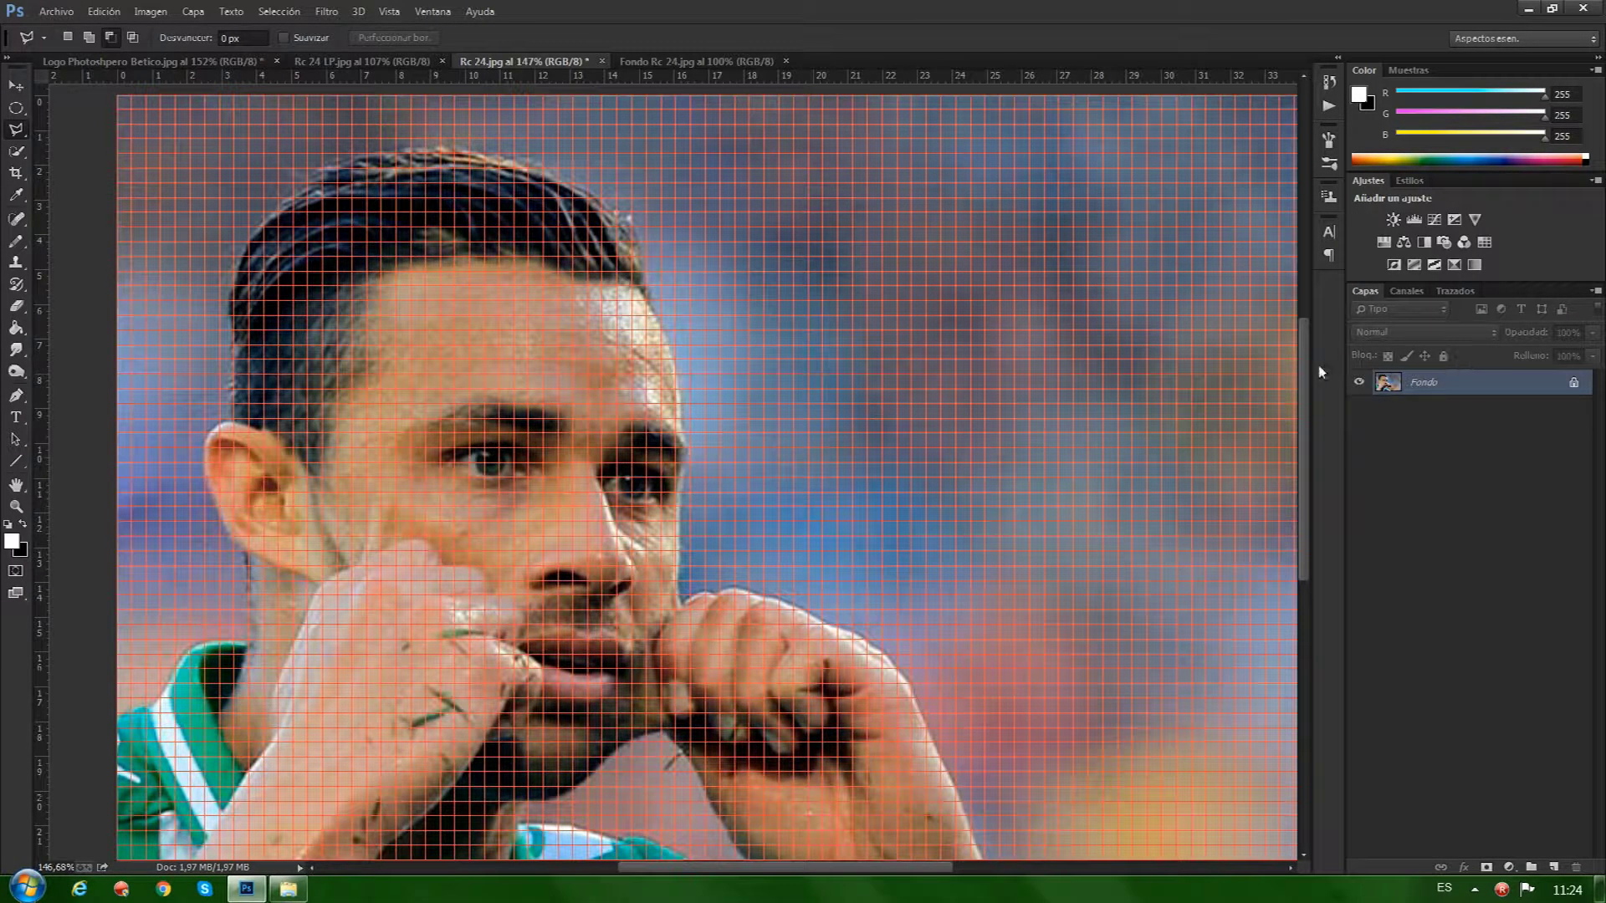
drag(1307, 366, 1302, 394)
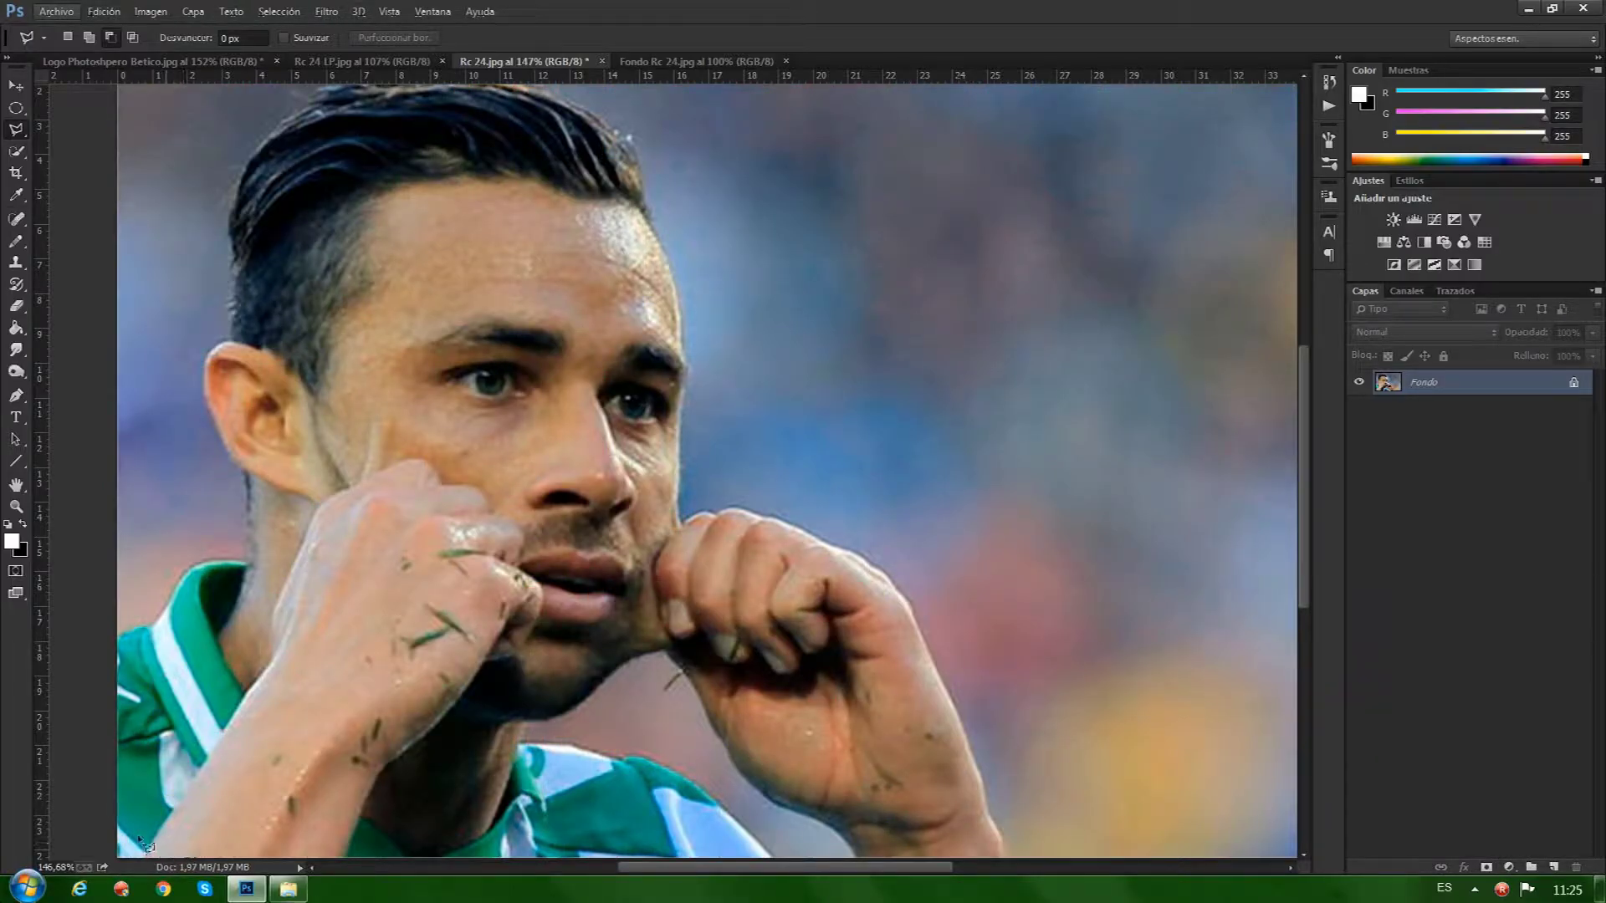
Duplicate the photo onto Capa 1 and hide the Fondo layer.
scroll(293, 686, down, 3)
scroll(293, 686, up, 1)
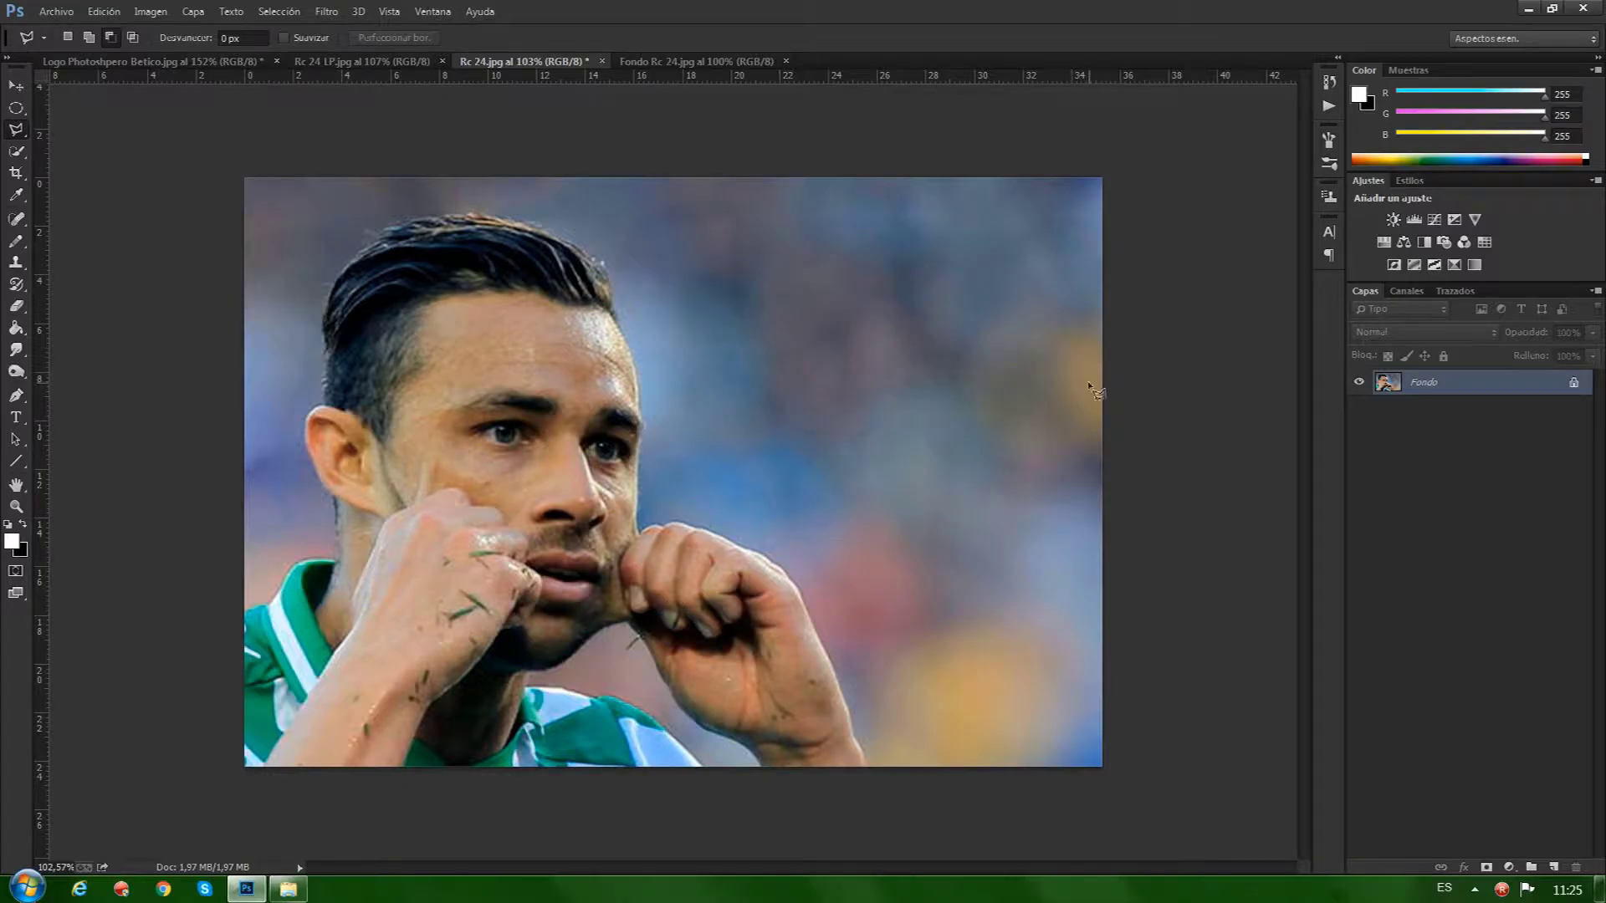
key(ctrl+j)
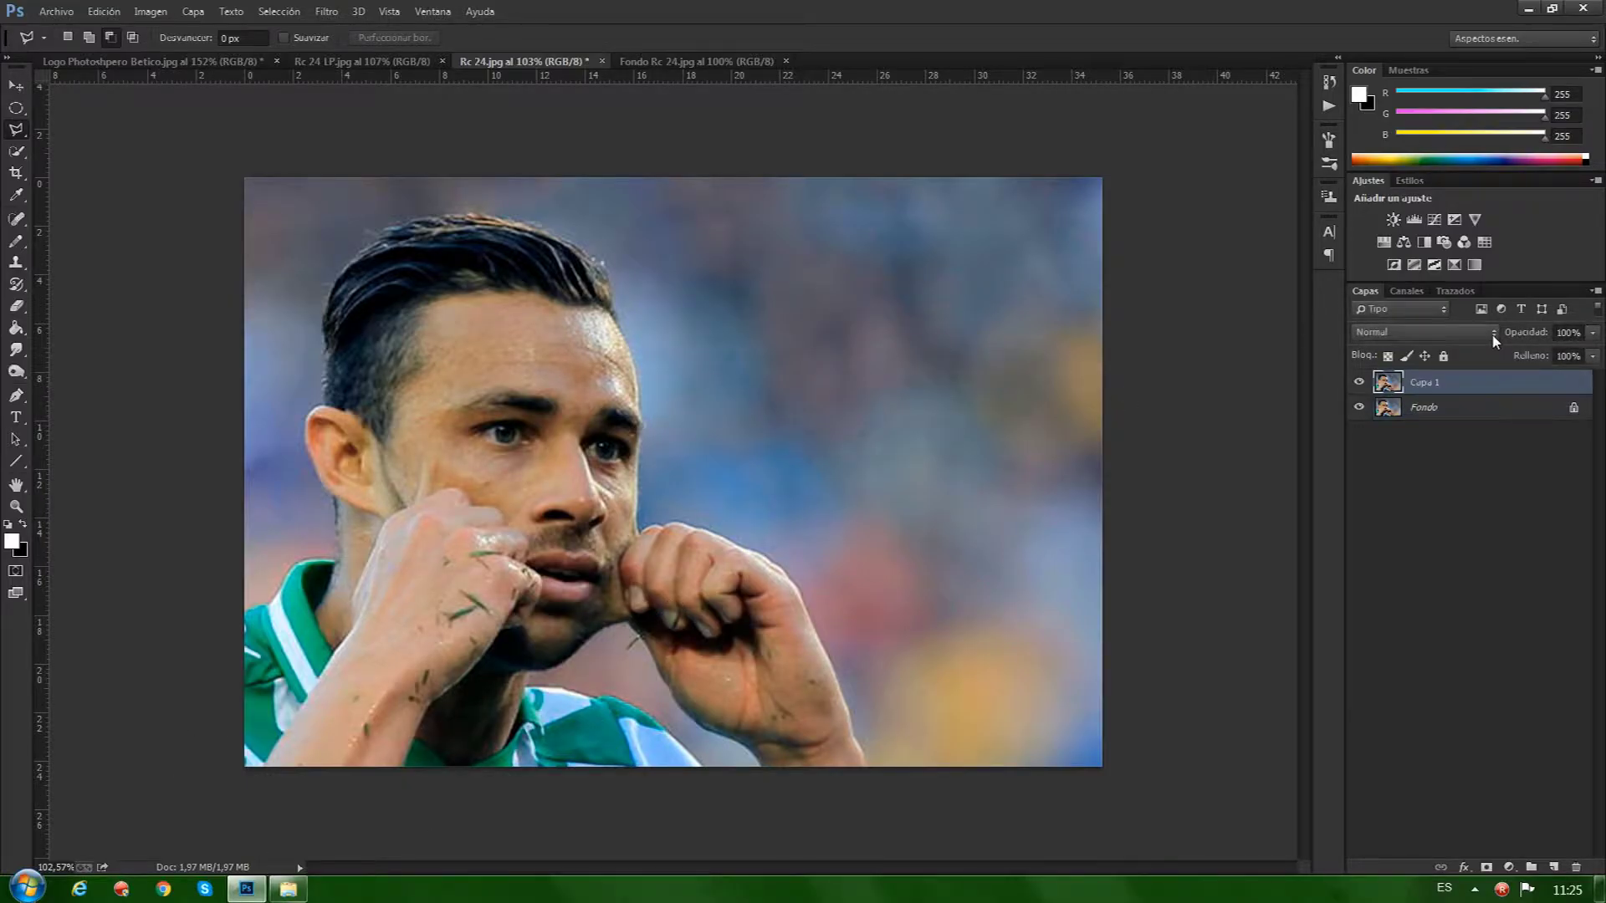
click(1359, 408)
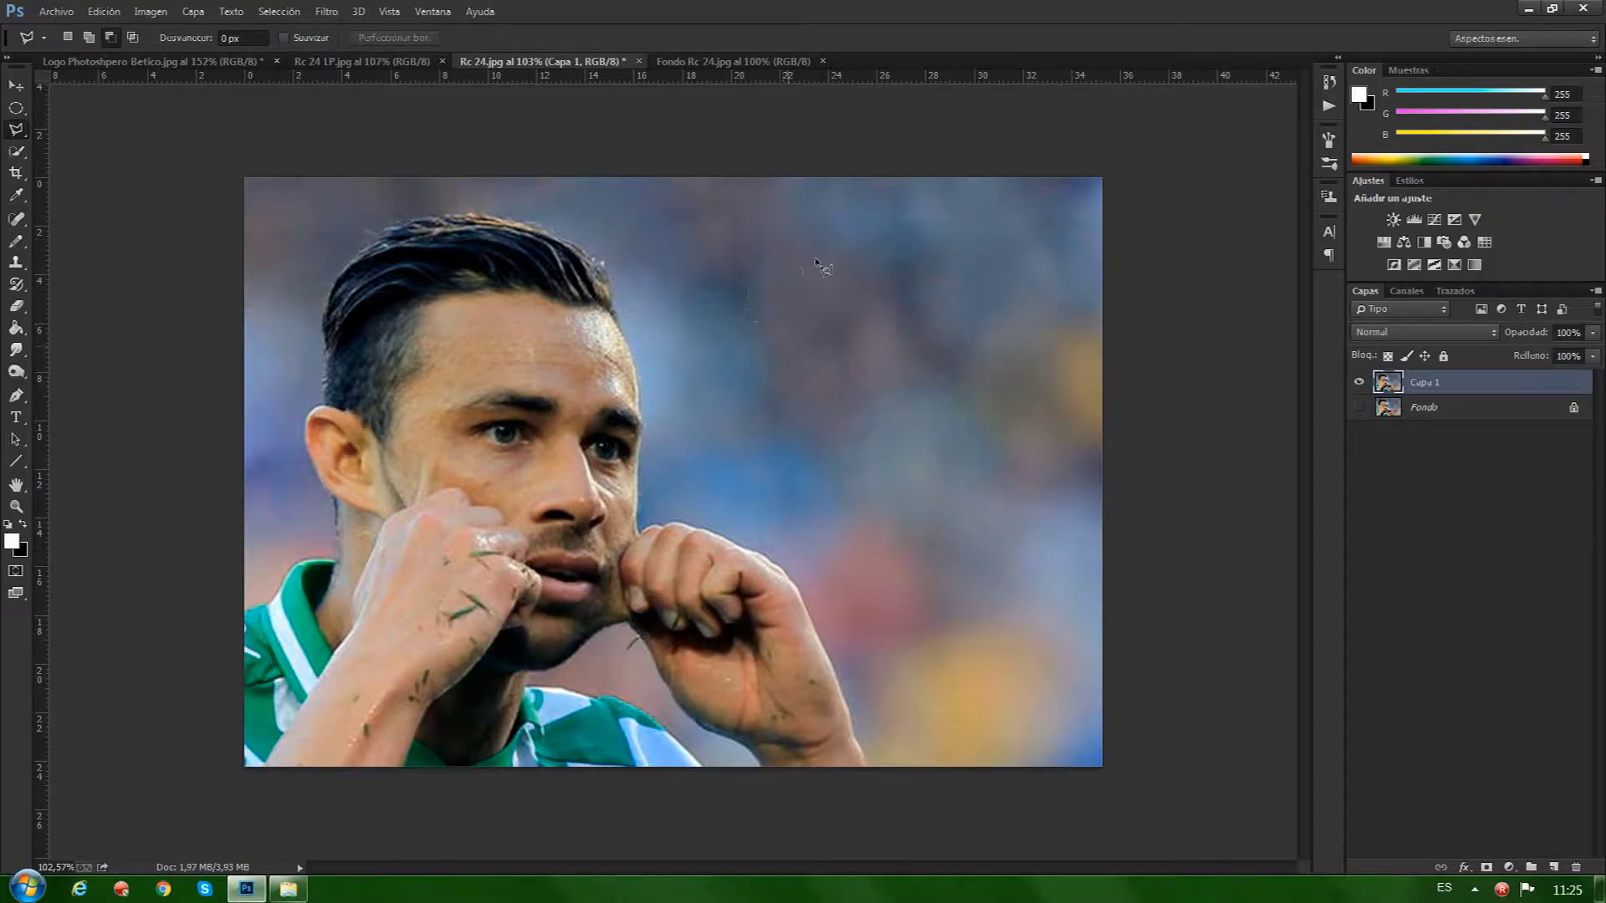
Quick-select the footballer's hair, face, ear, arm, neck and hand, subtracting the background by the chin.
click(17, 152)
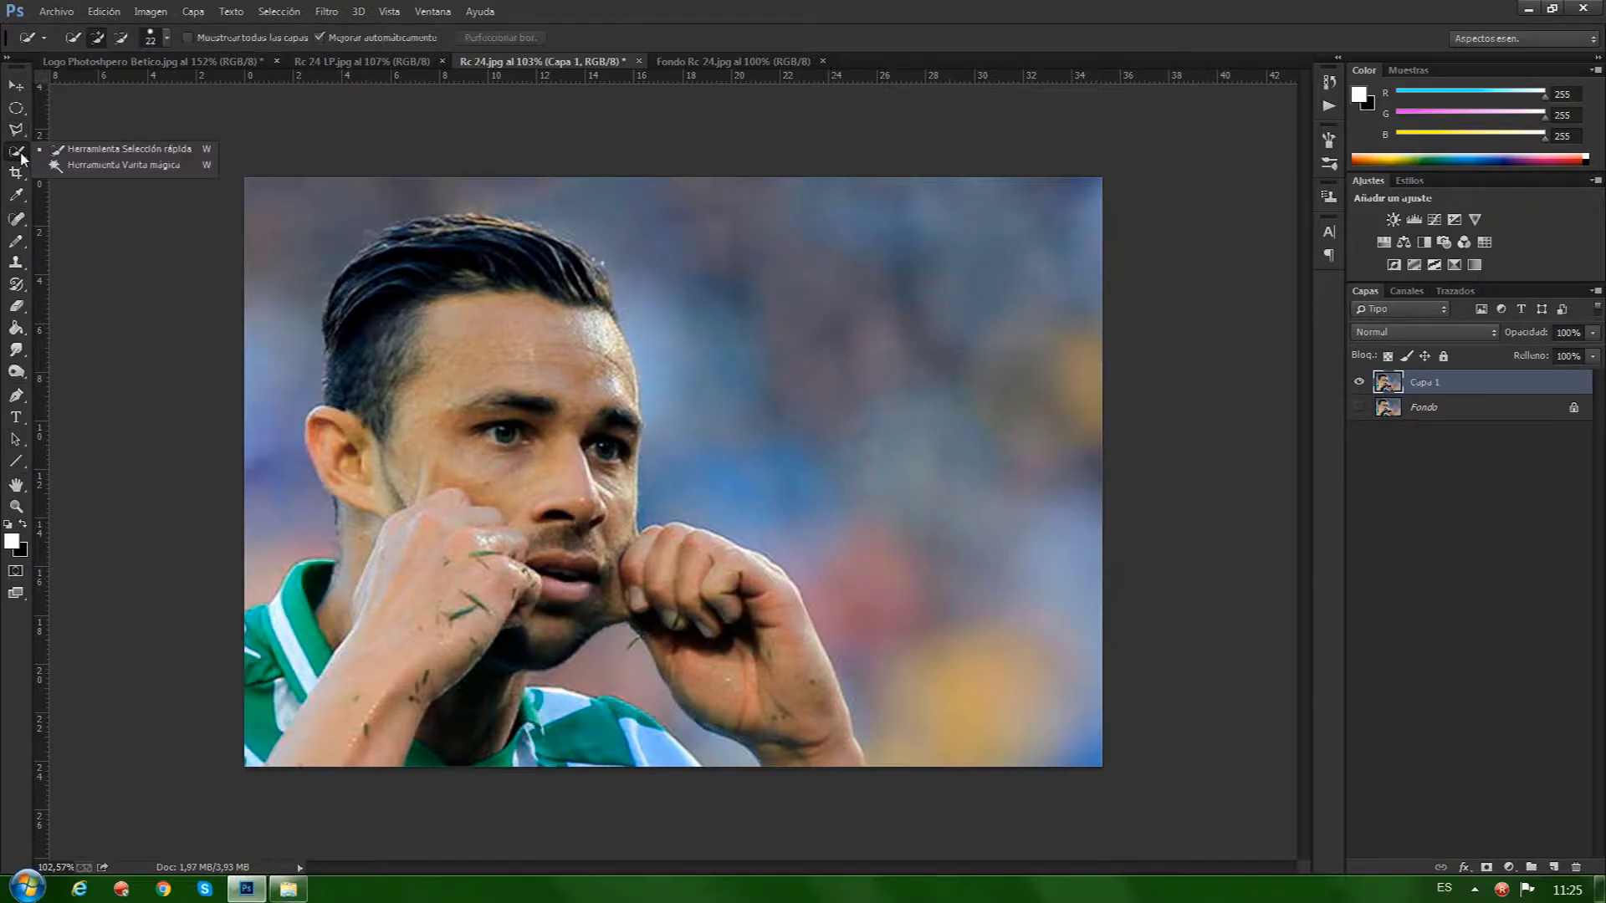
click(102, 152)
mouse_move(372, 307)
mouse_down()
mouse_move(497, 264)
mouse_move(572, 353)
mouse_move(602, 326)
mouse_up()
mouse_move(504, 467)
mouse_down()
mouse_move(510, 553)
mouse_move(434, 670)
mouse_move(317, 578)
mouse_move(269, 661)
mouse_up()
mouse_move(514, 705)
mouse_down()
mouse_move(577, 714)
mouse_move(681, 769)
mouse_move(615, 711)
mouse_up()
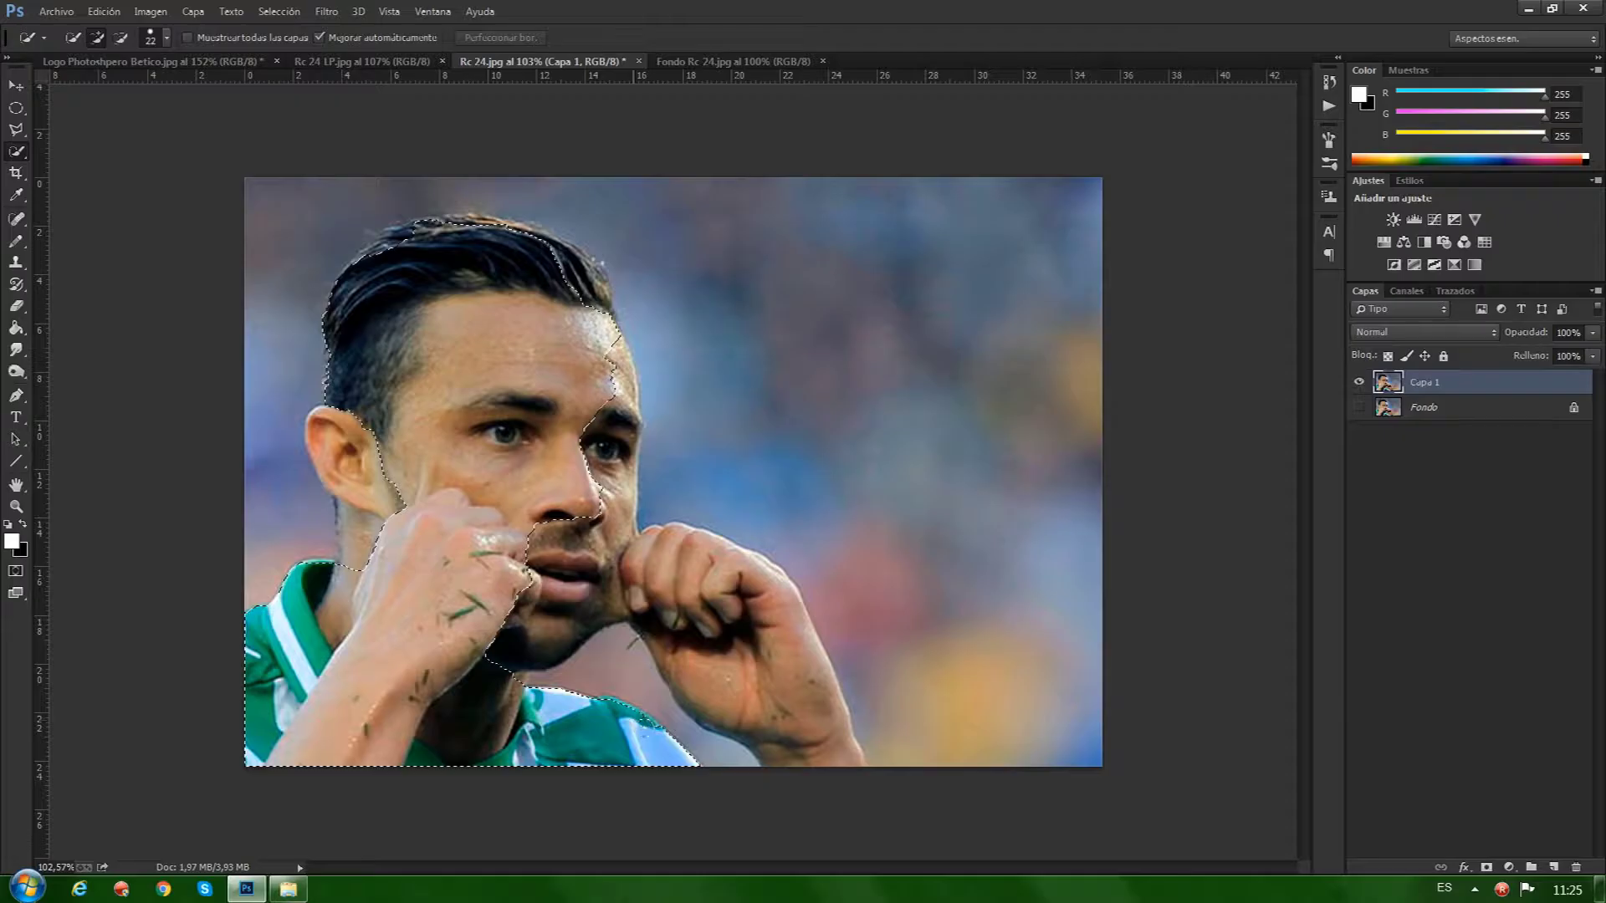
mouse_move(786, 777)
mouse_down()
mouse_move(791, 658)
mouse_move(847, 761)
mouse_up()
key(alt)
drag(582, 671, 667, 712)
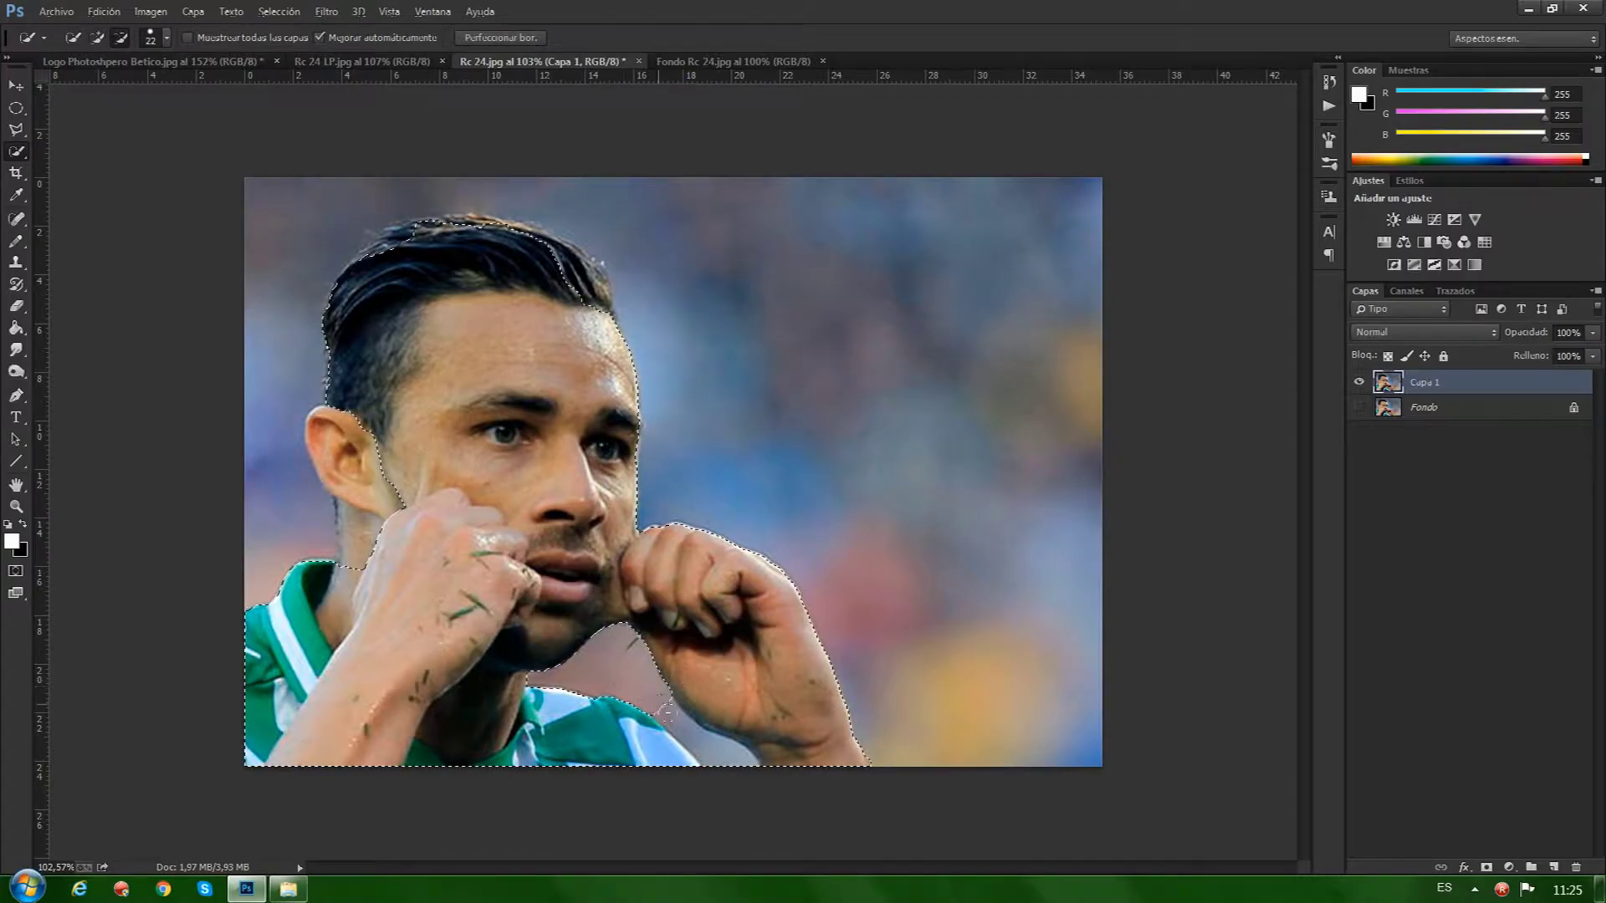
Review the selection in Quick Mask with a white foreground colour.
click(17, 571)
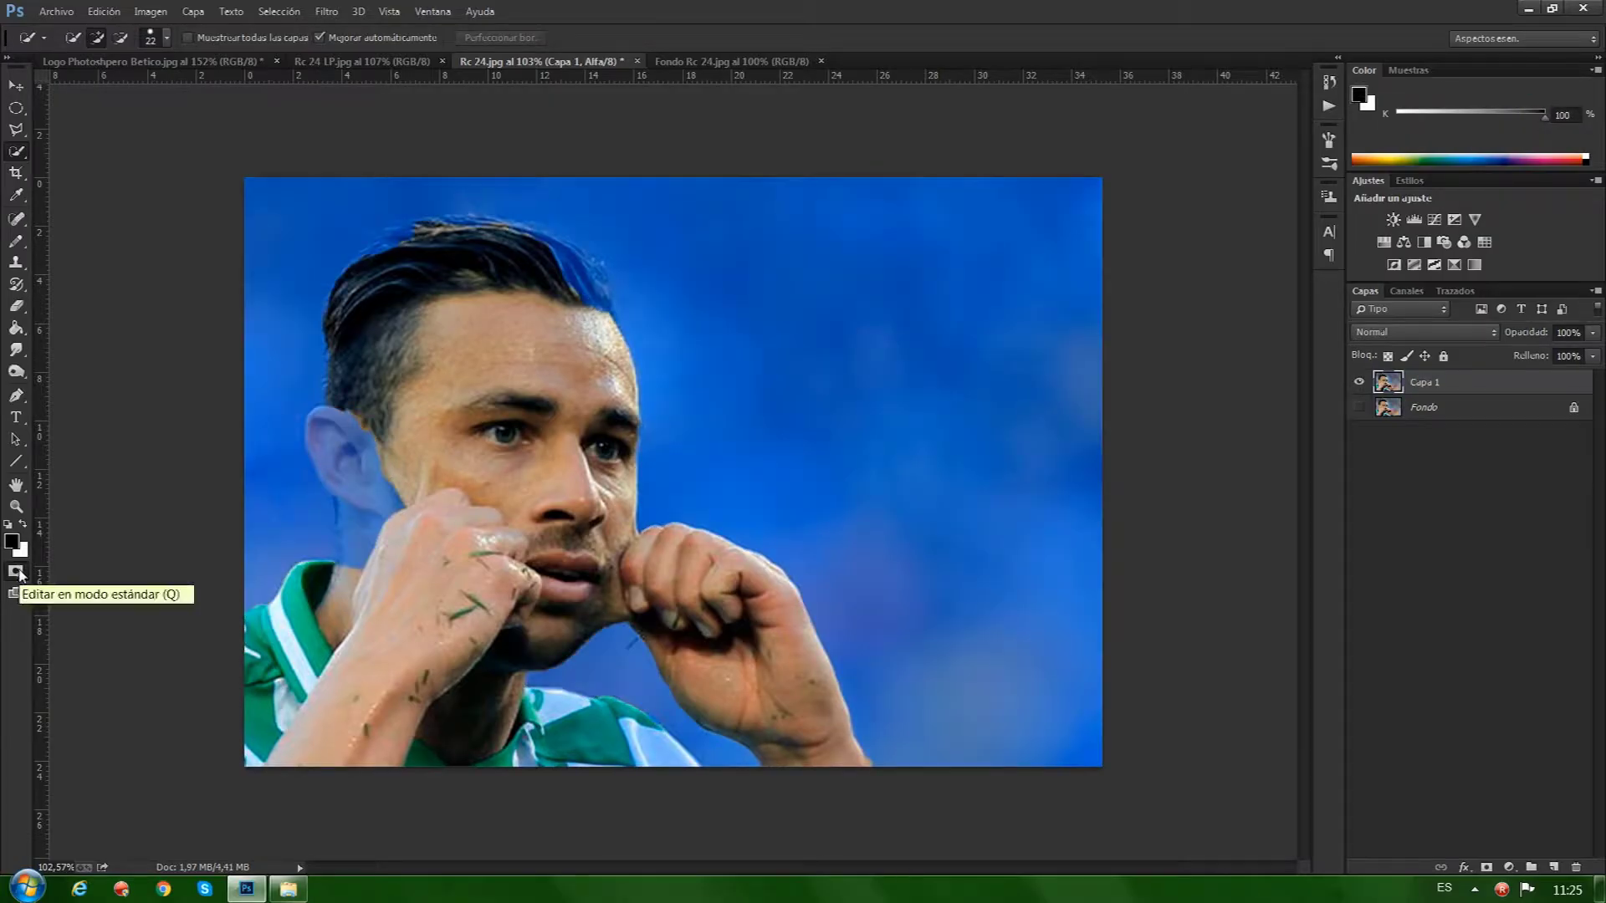
click(23, 526)
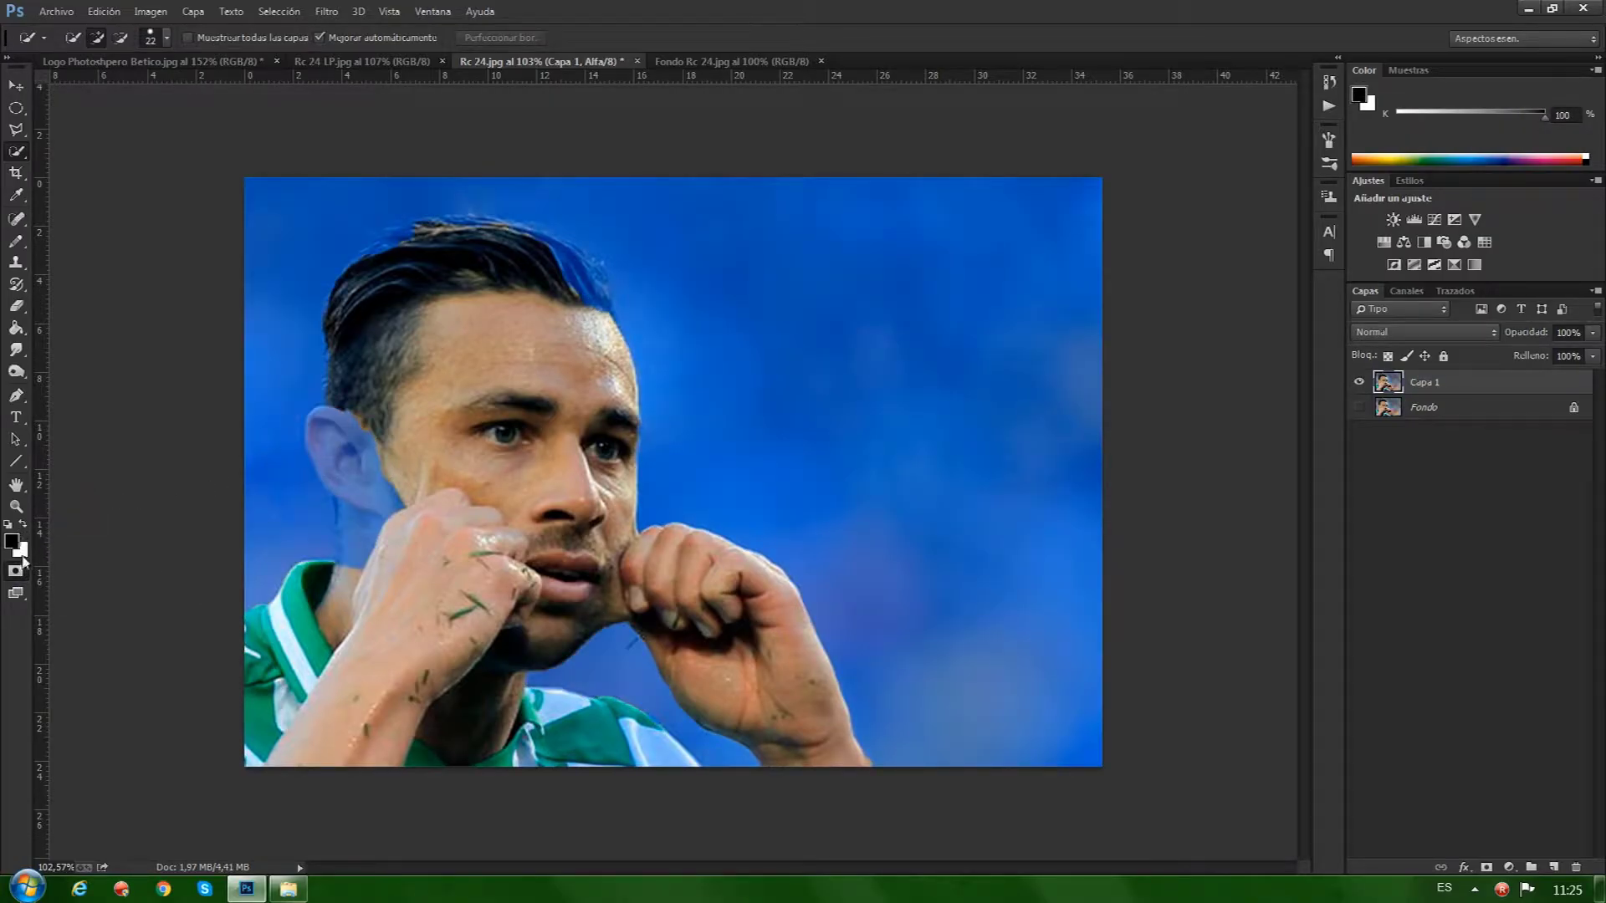
click(17, 572)
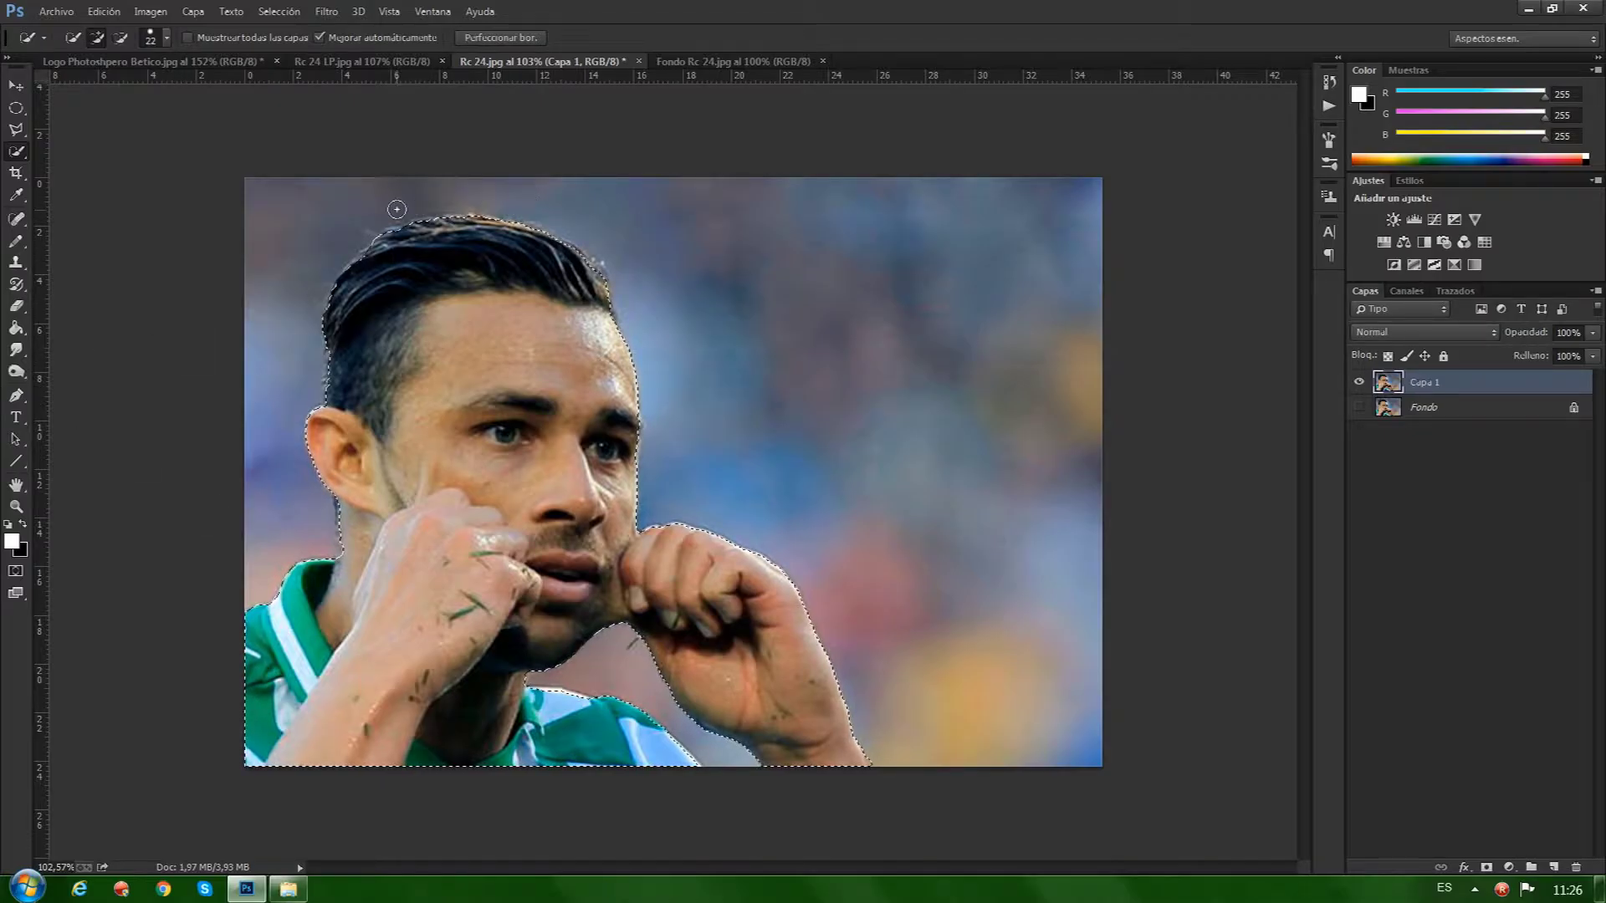
click(15, 572)
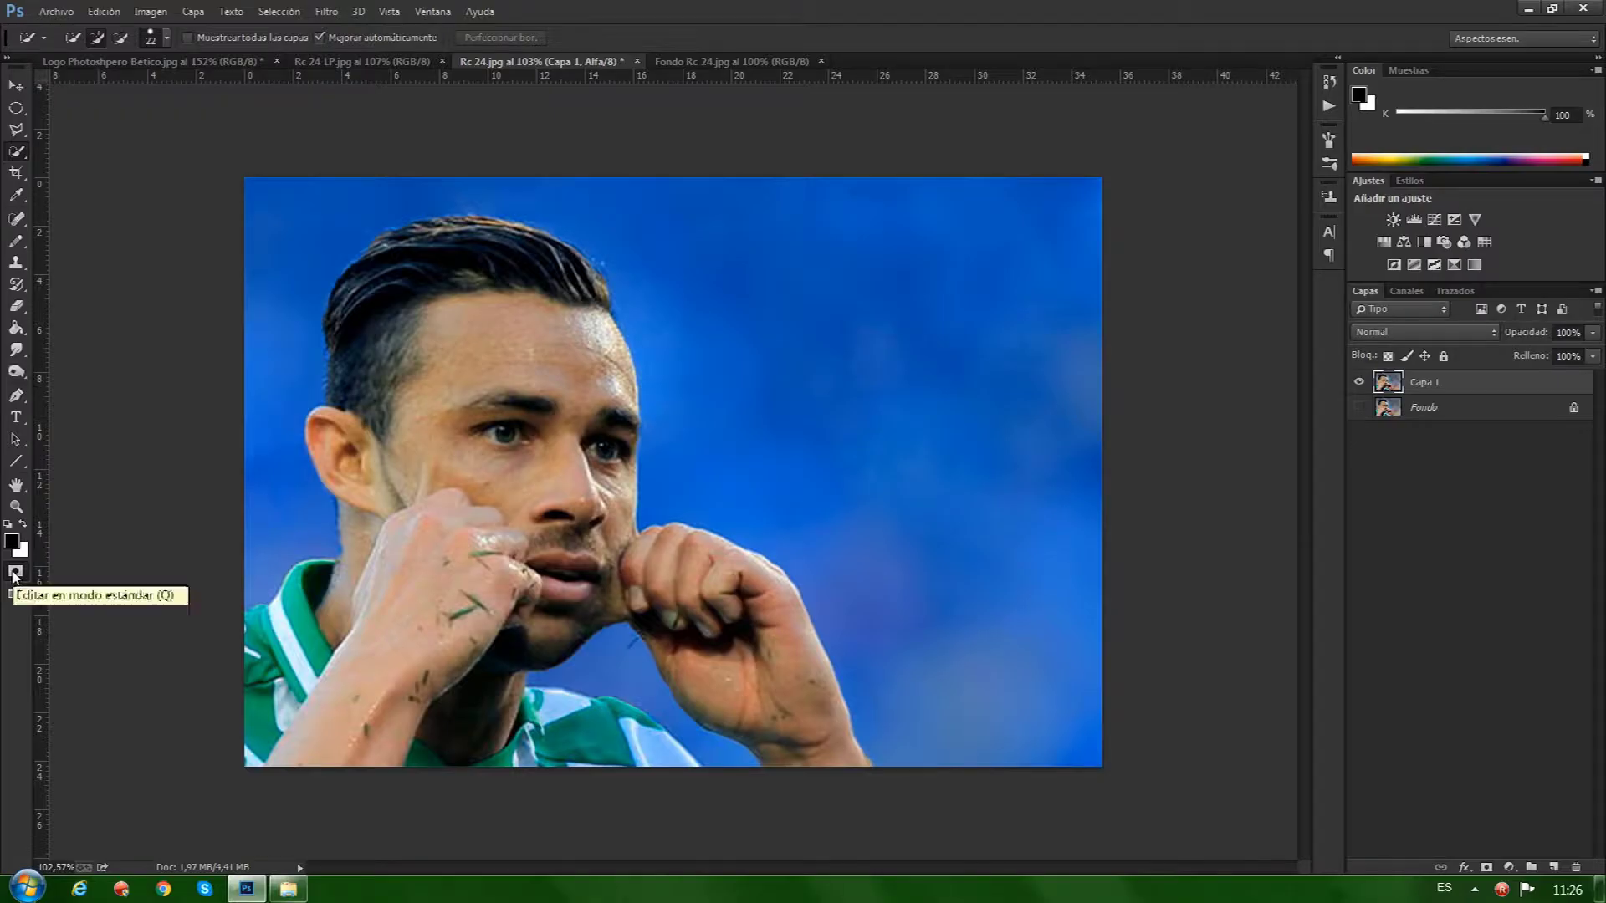
Refine the selection edge with Suavizado 36 and send the cut-out to a new layer.
click(15, 572)
click(509, 39)
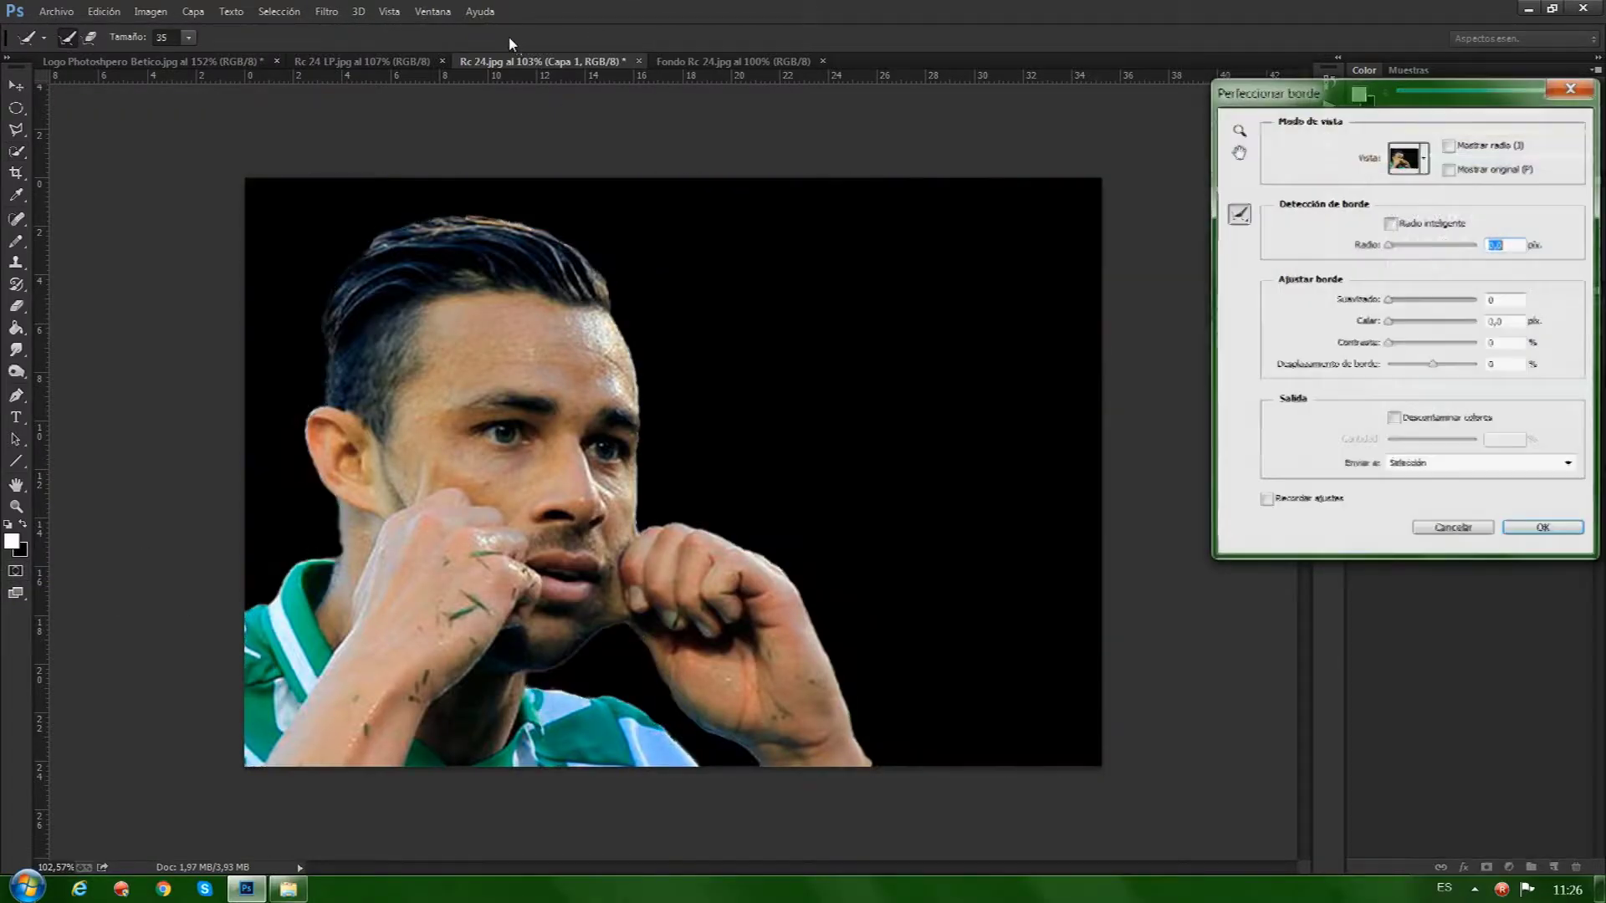
click(1394, 301)
drag(1395, 304, 1420, 303)
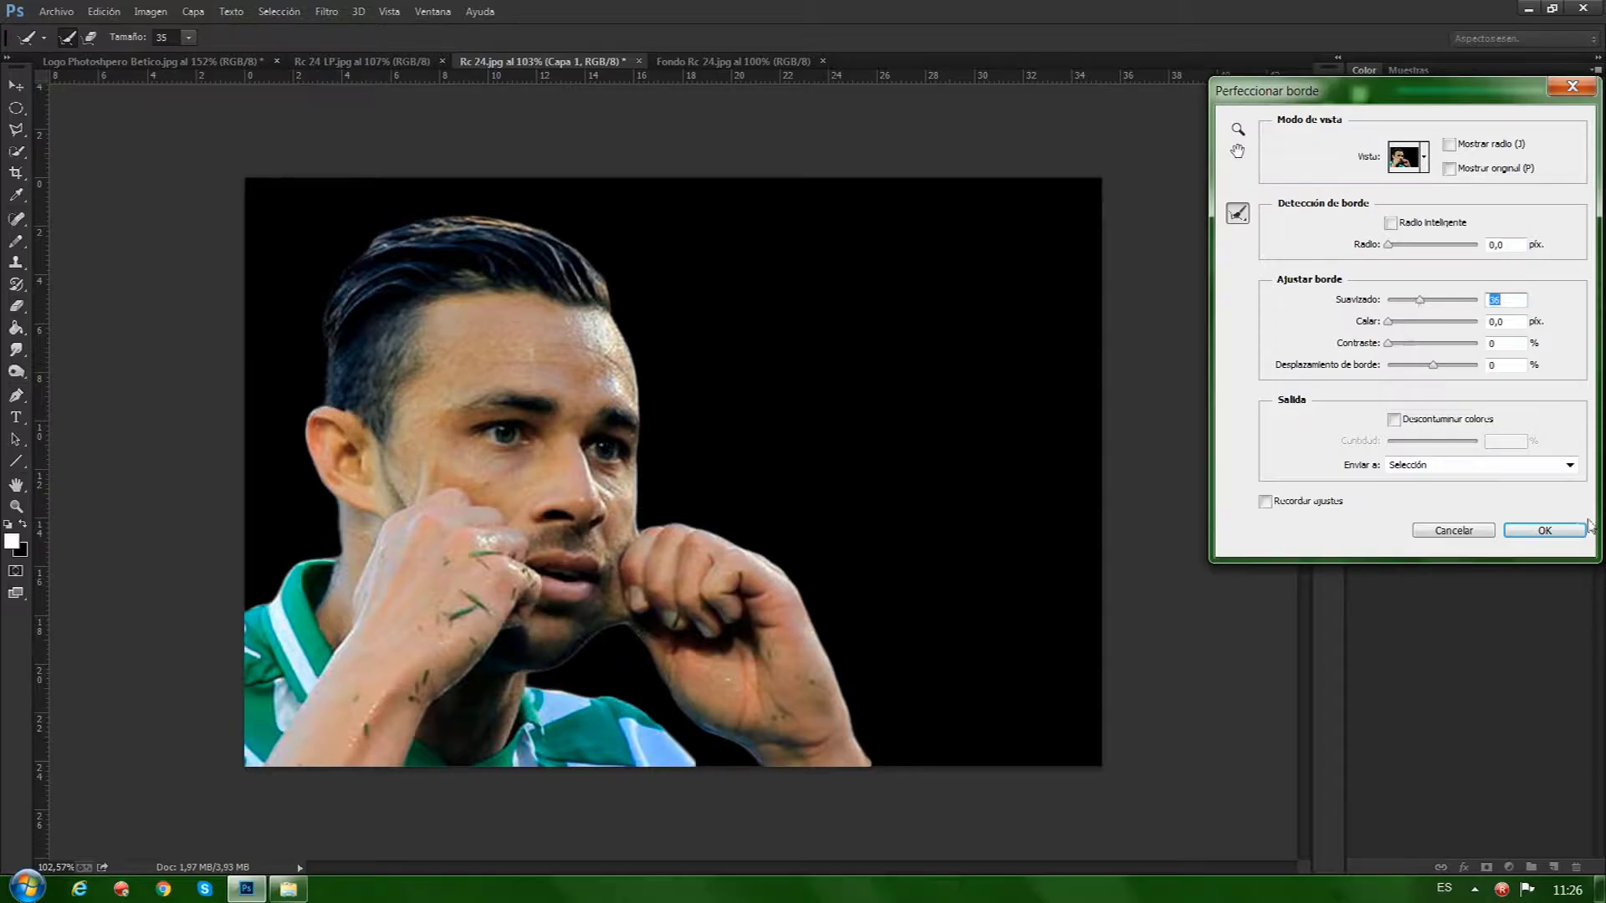
click(1570, 465)
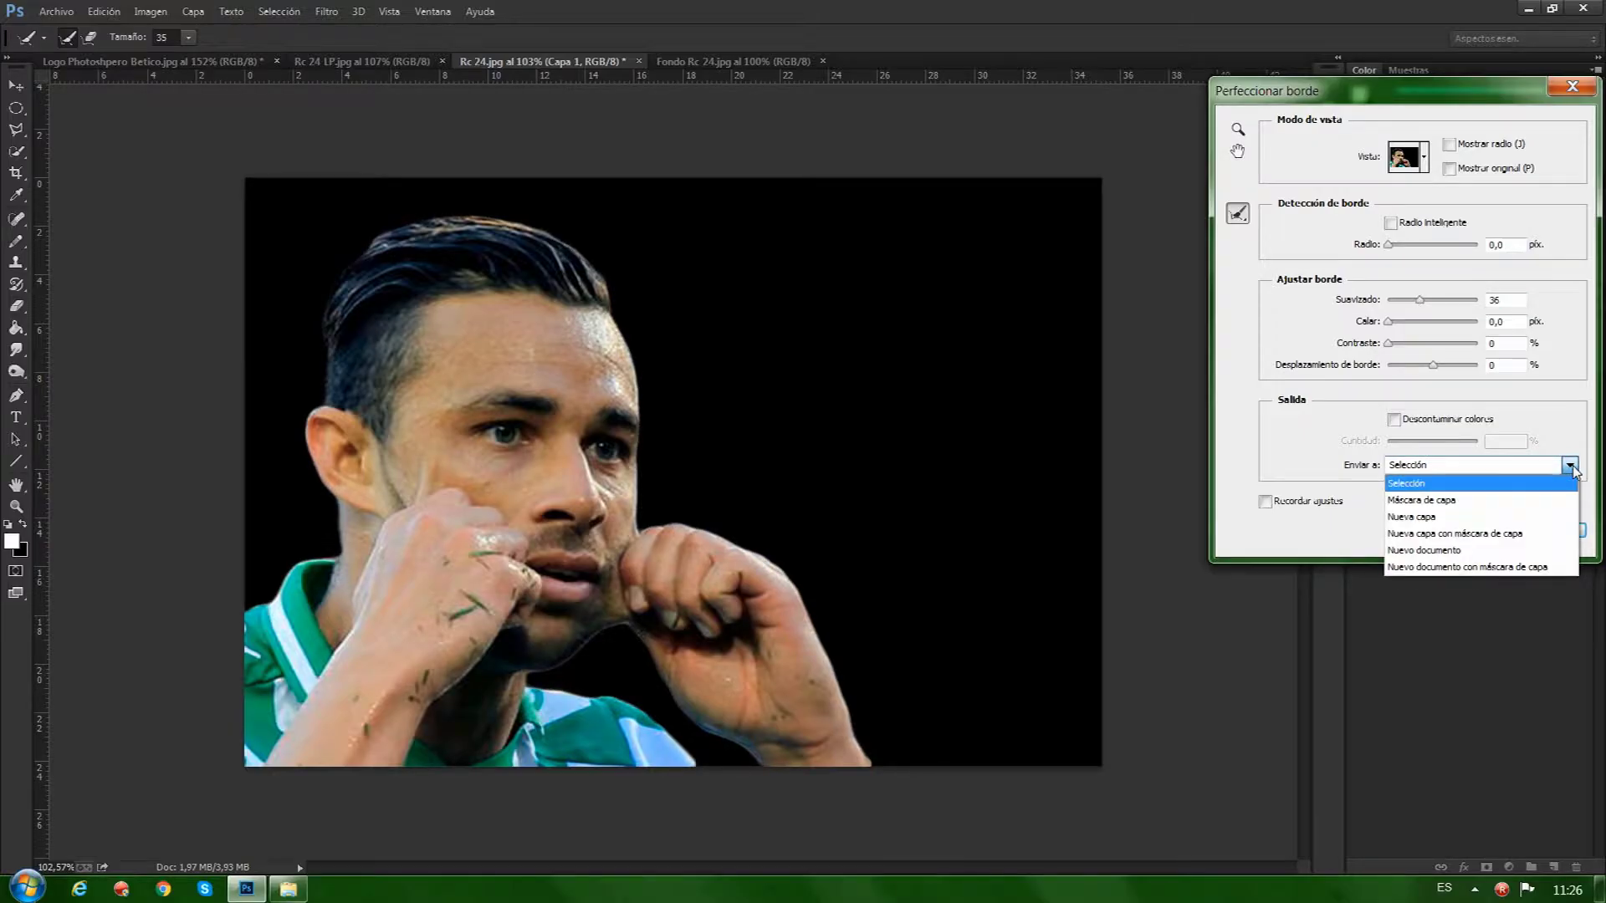
click(1439, 517)
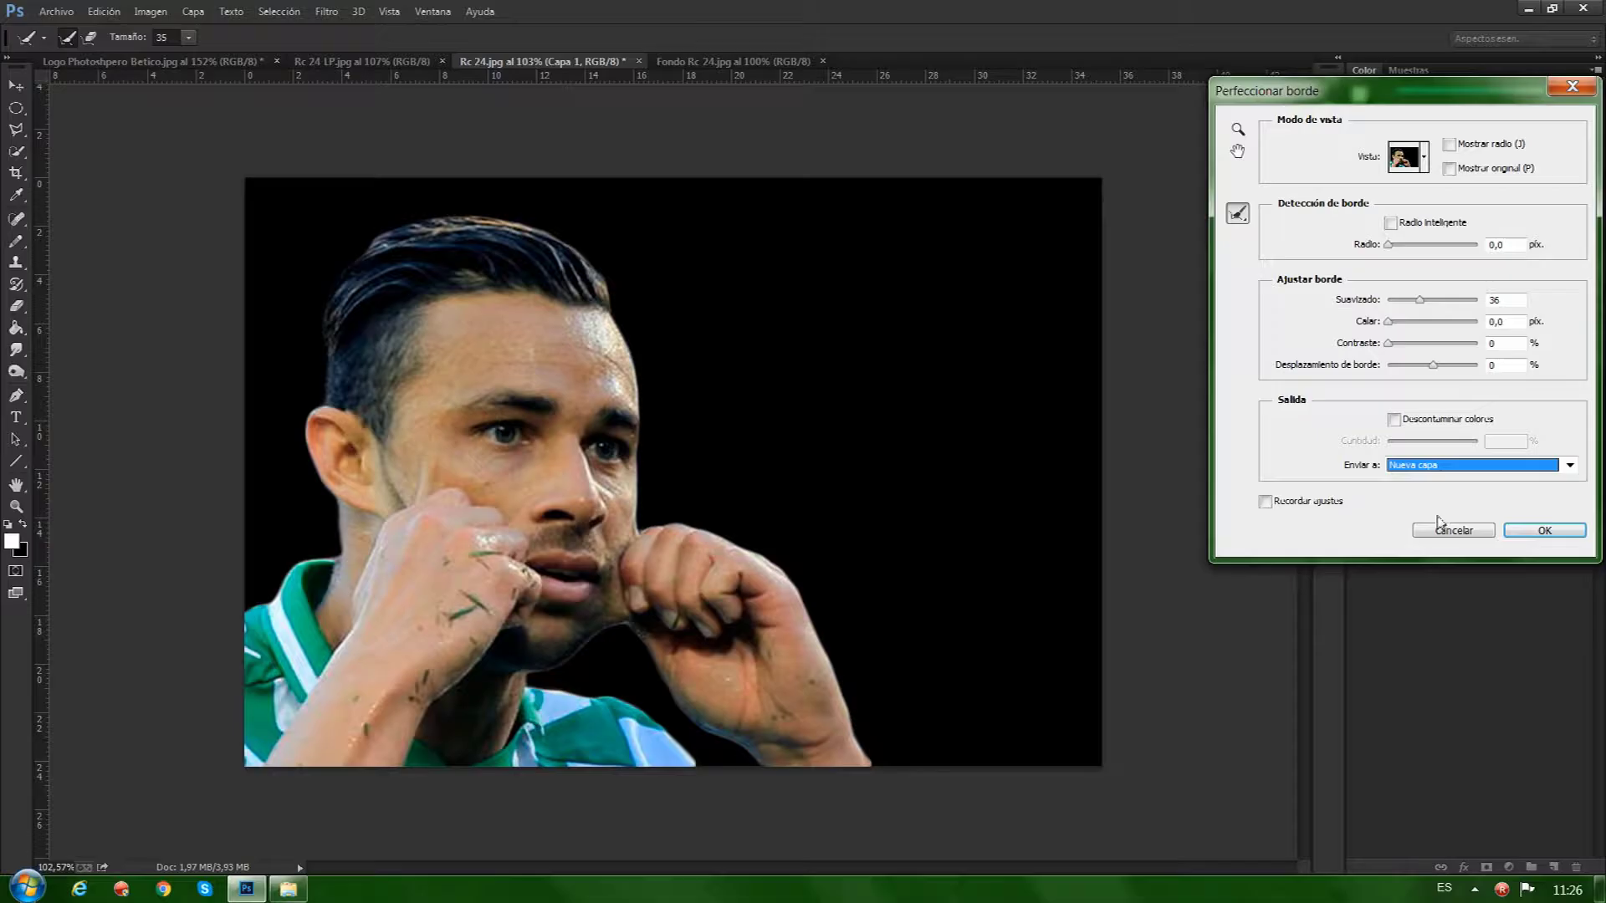
click(1548, 530)
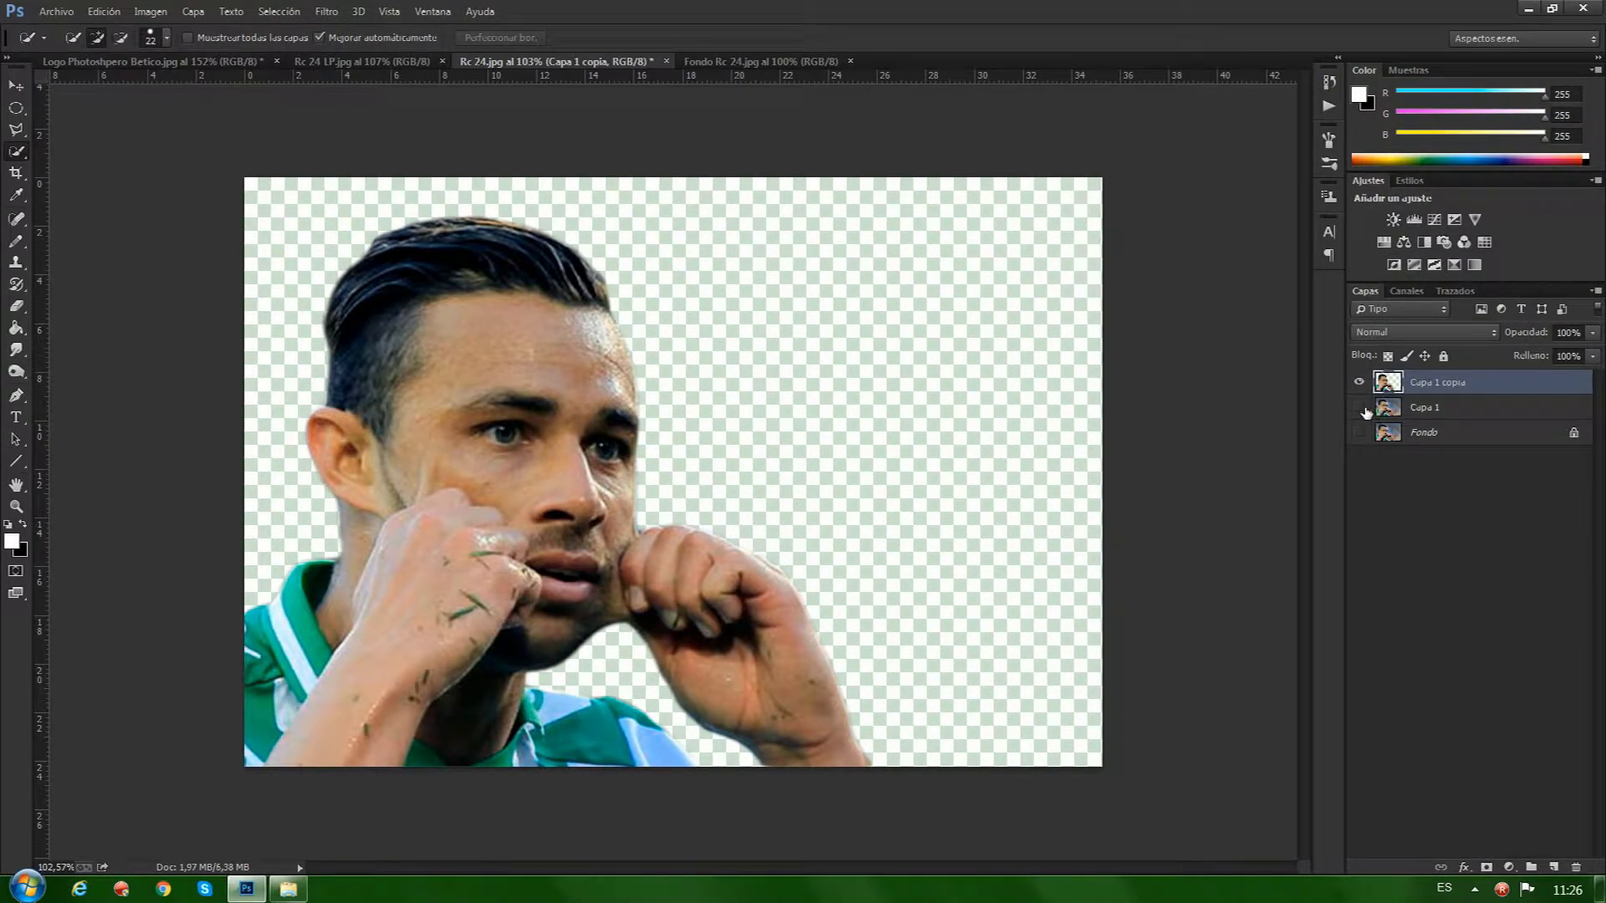
Add a new layer Capa 2 over Capa 1 and fill it white with the Paint Bucket.
click(1466, 411)
click(1554, 868)
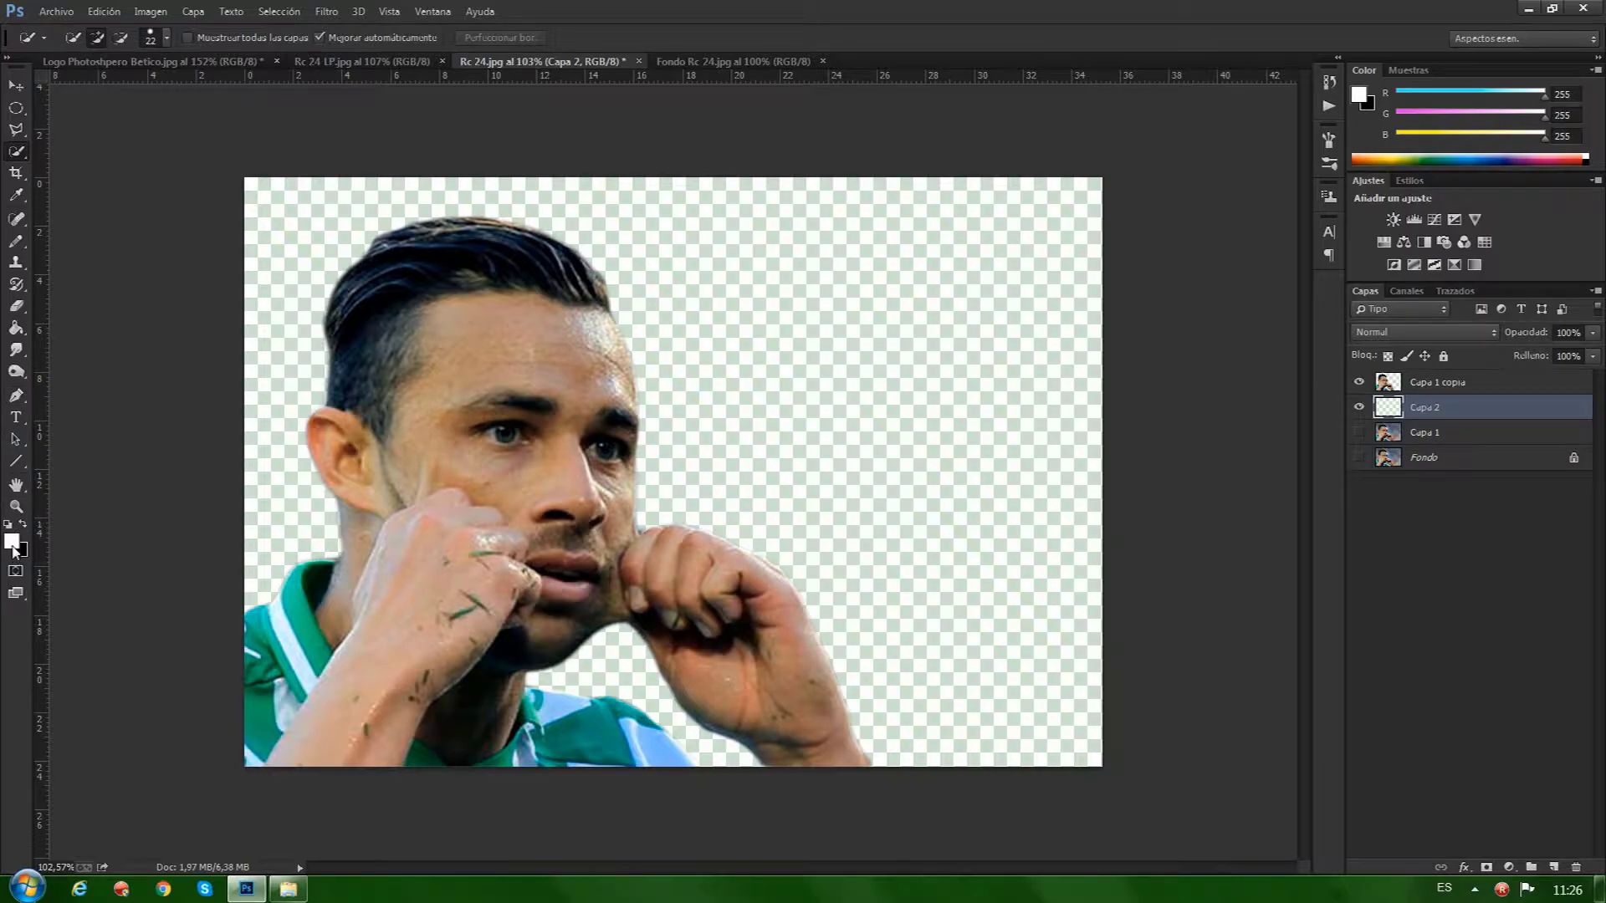
click(17, 329)
click(292, 264)
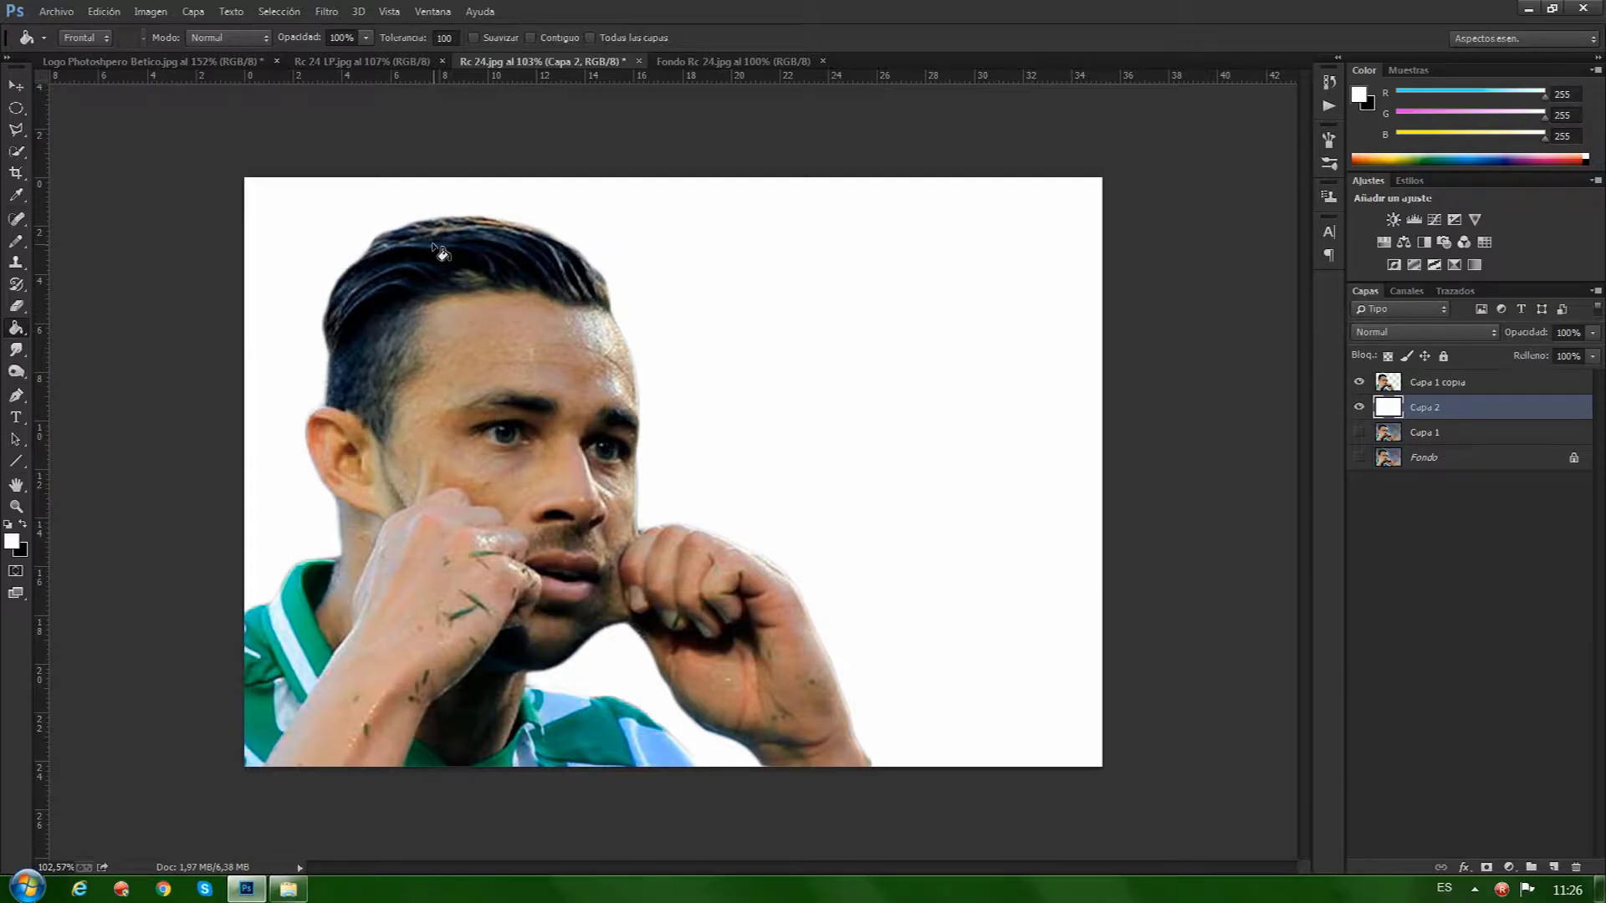
Choose the Line tool and set it to no fill with a yellow stroke.
click(20, 466)
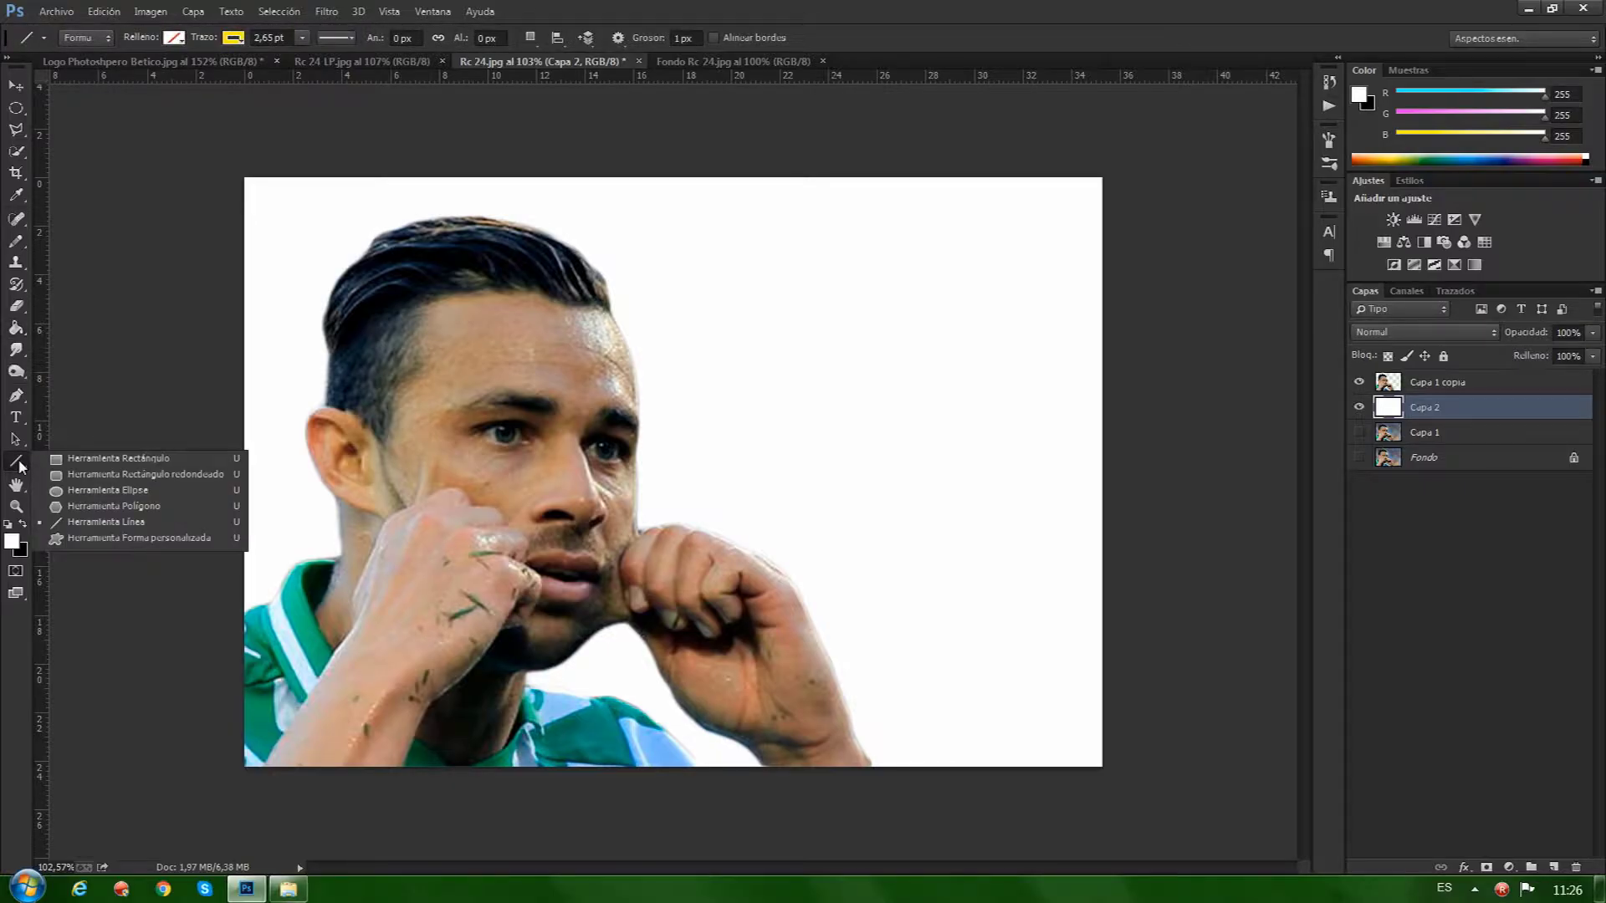
click(98, 523)
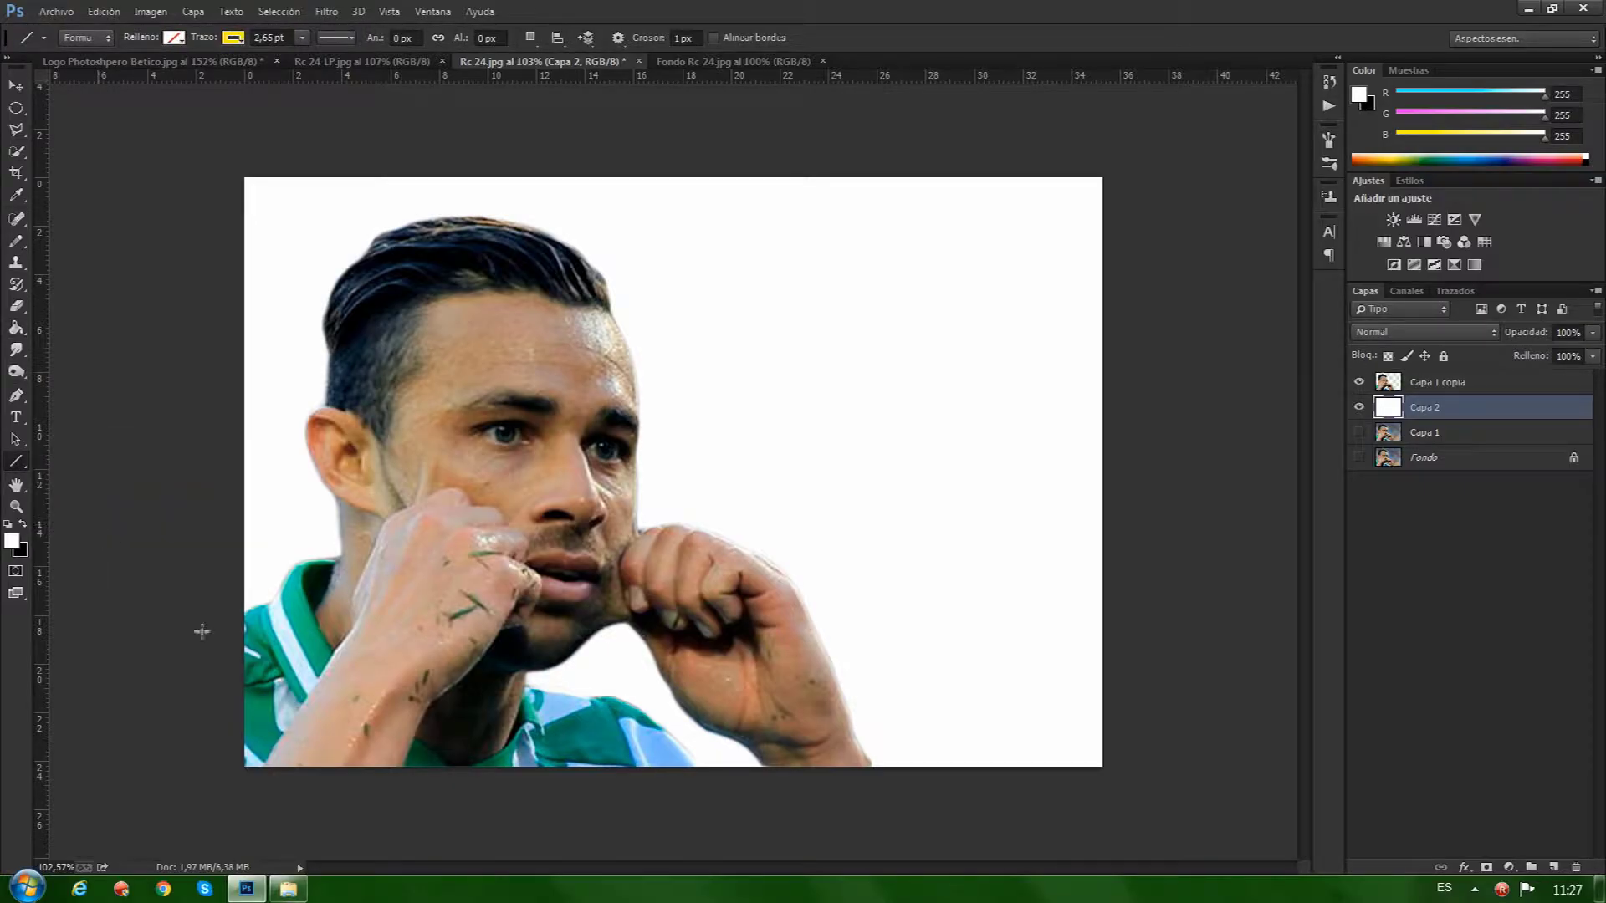
click(174, 39)
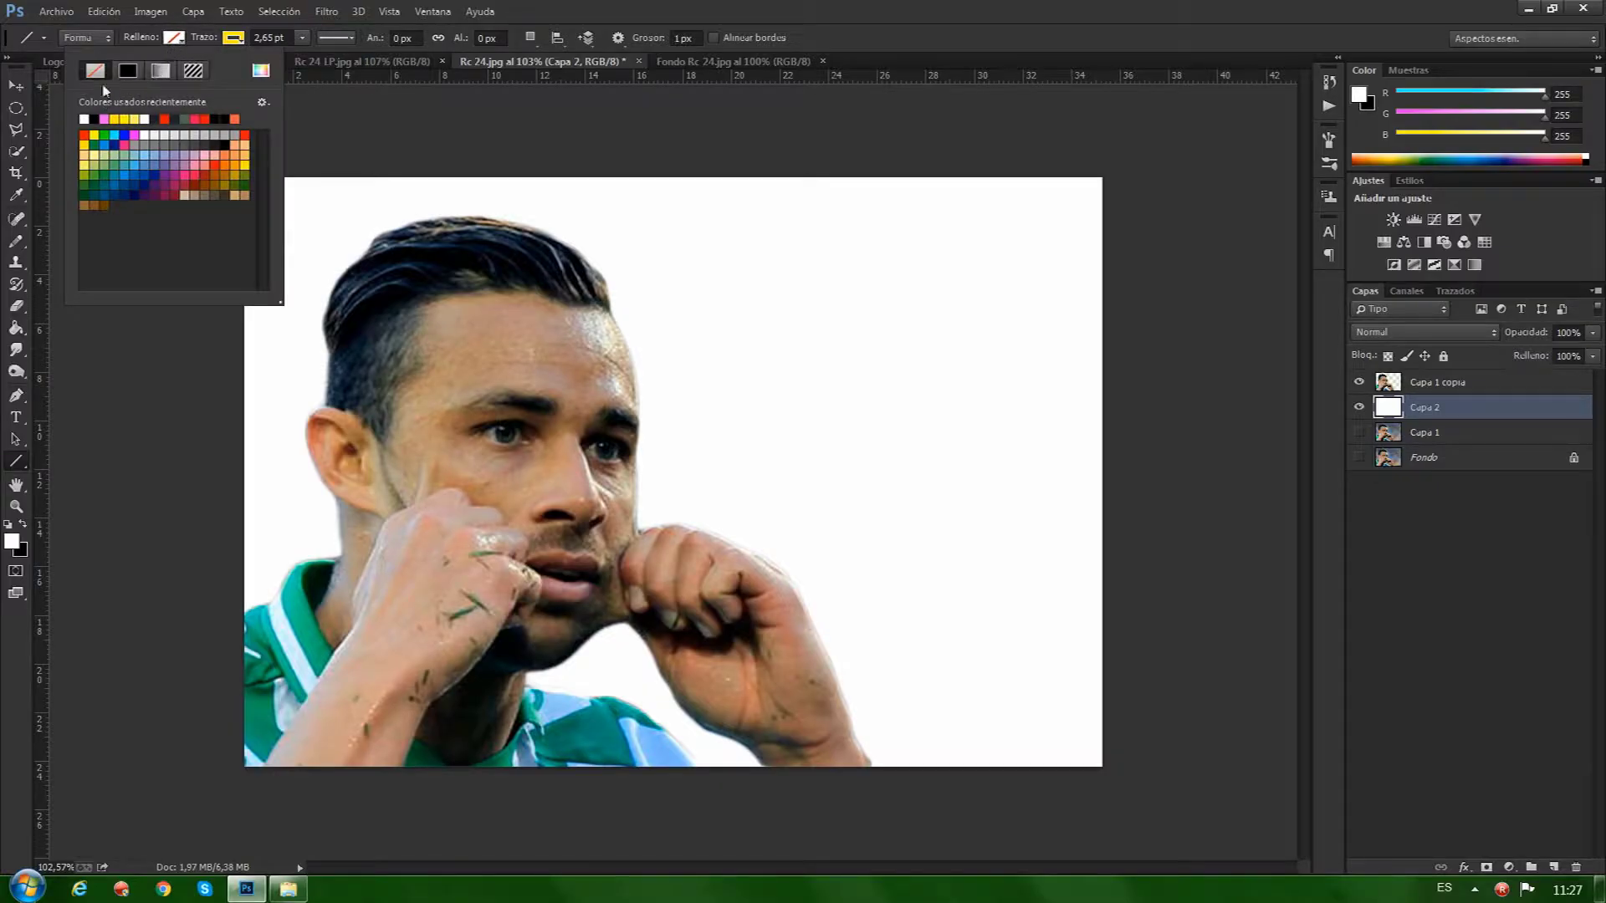
click(232, 38)
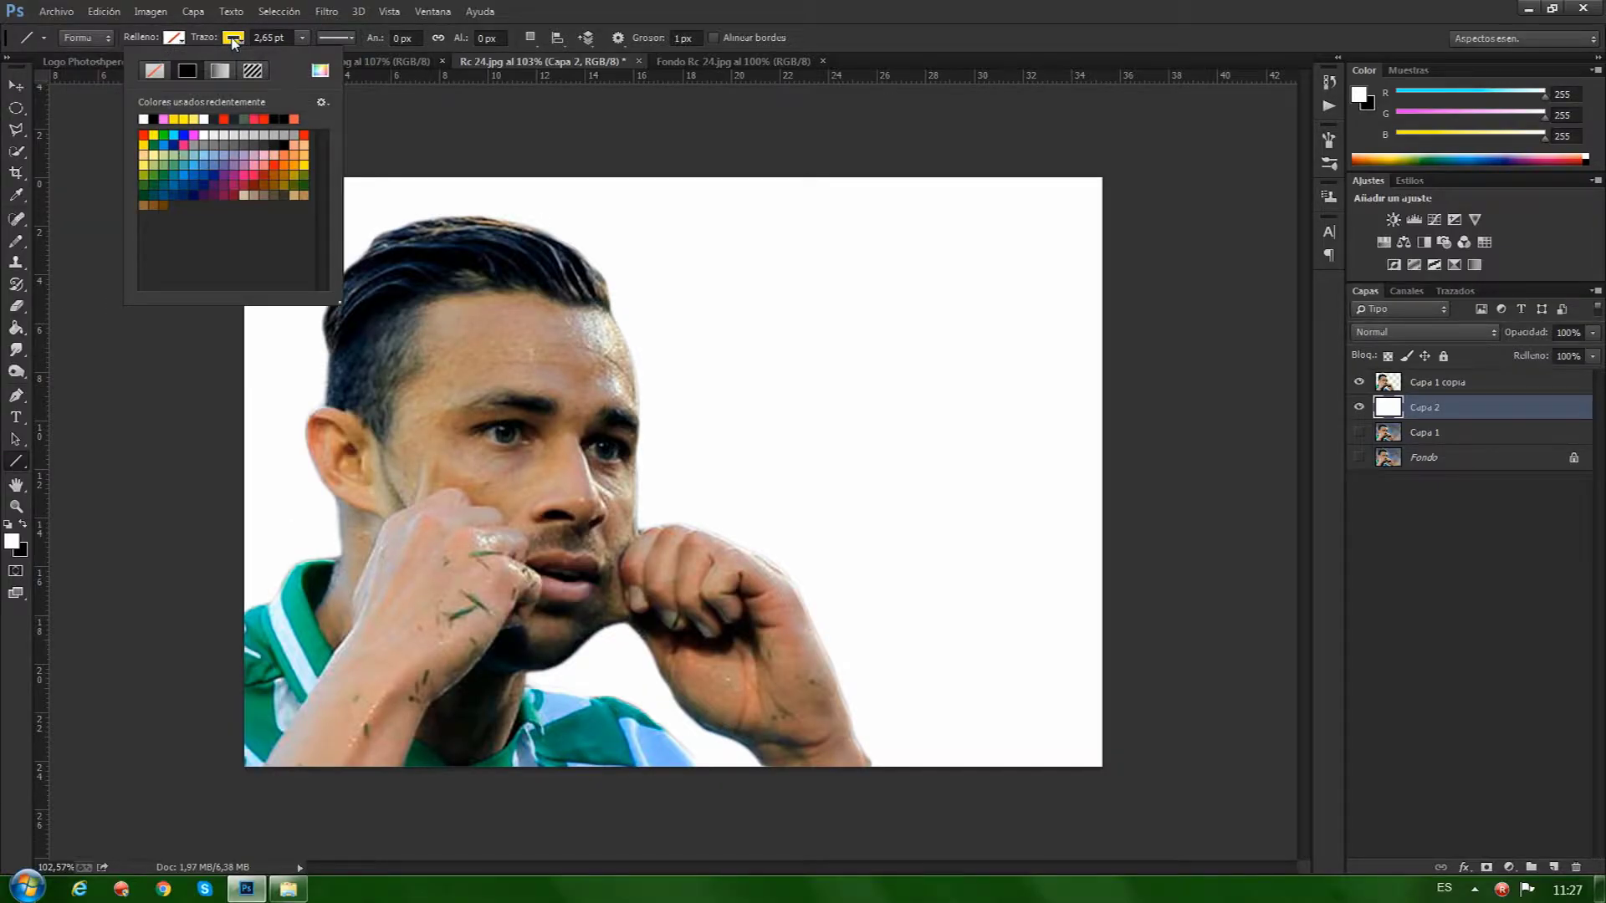
click(153, 134)
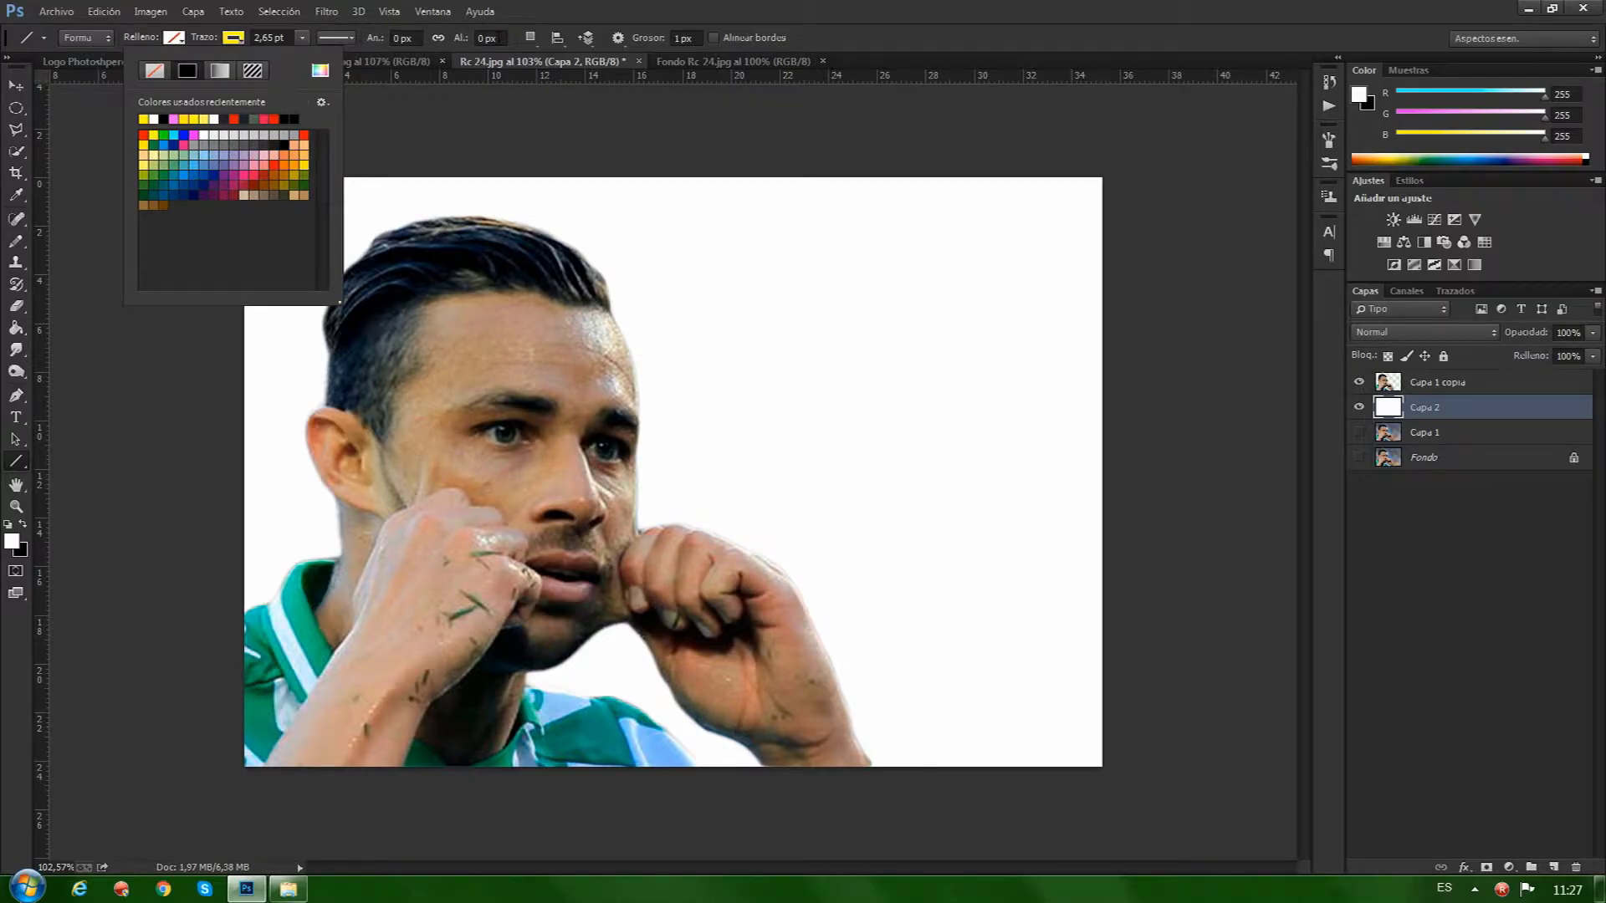
click(720, 8)
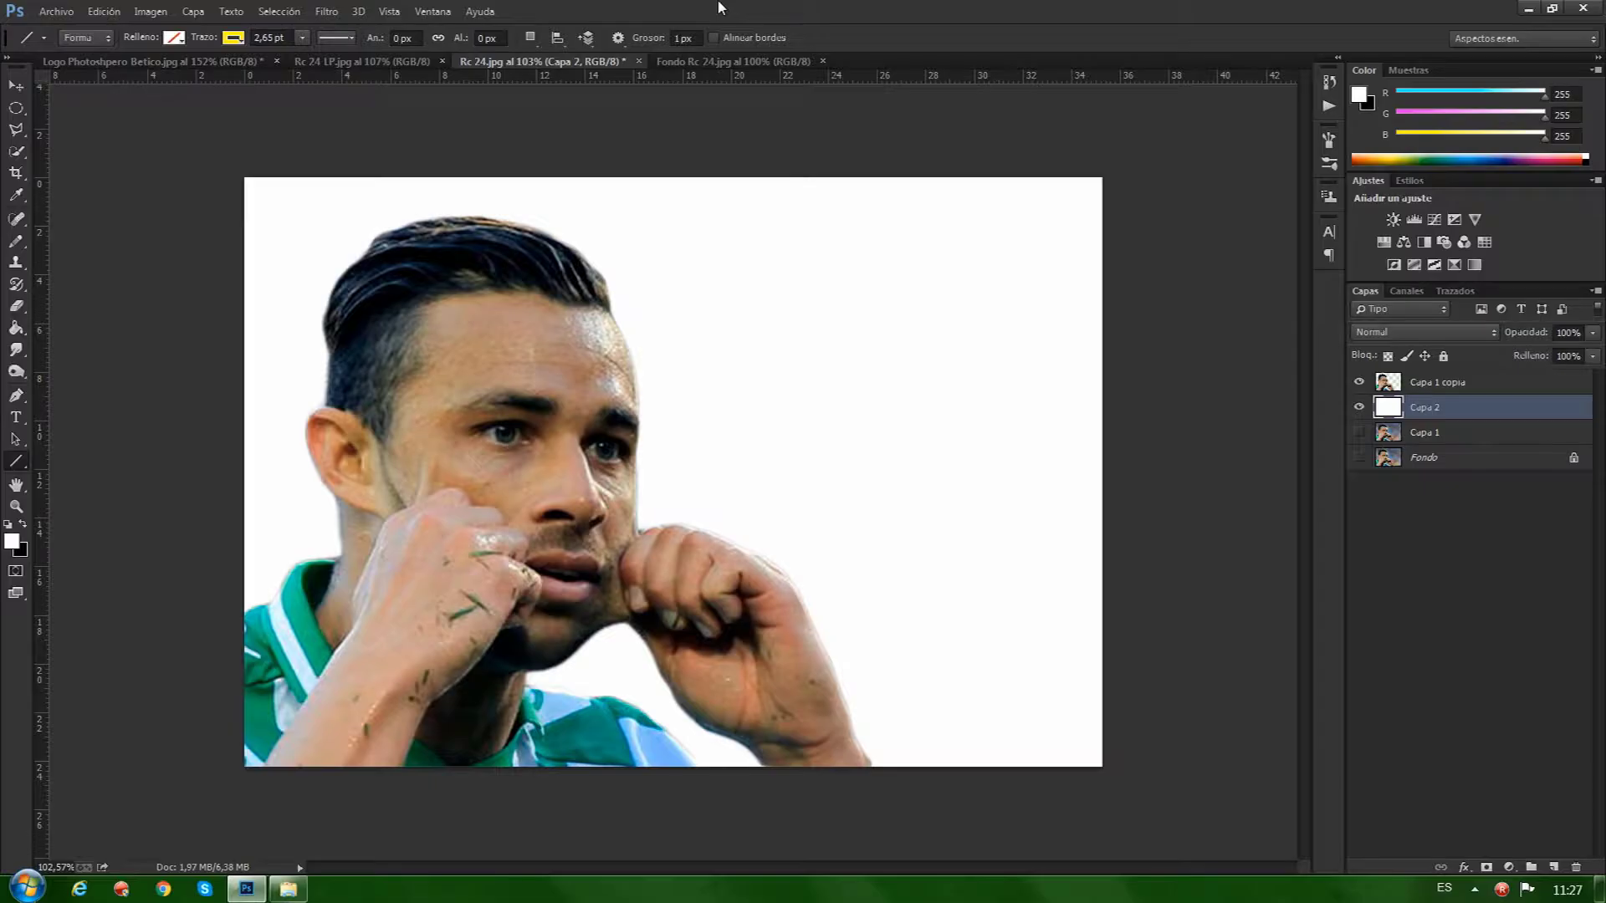
Show the grid over the portrait and zoom in on the head.
key(ctrl+apostrophe)
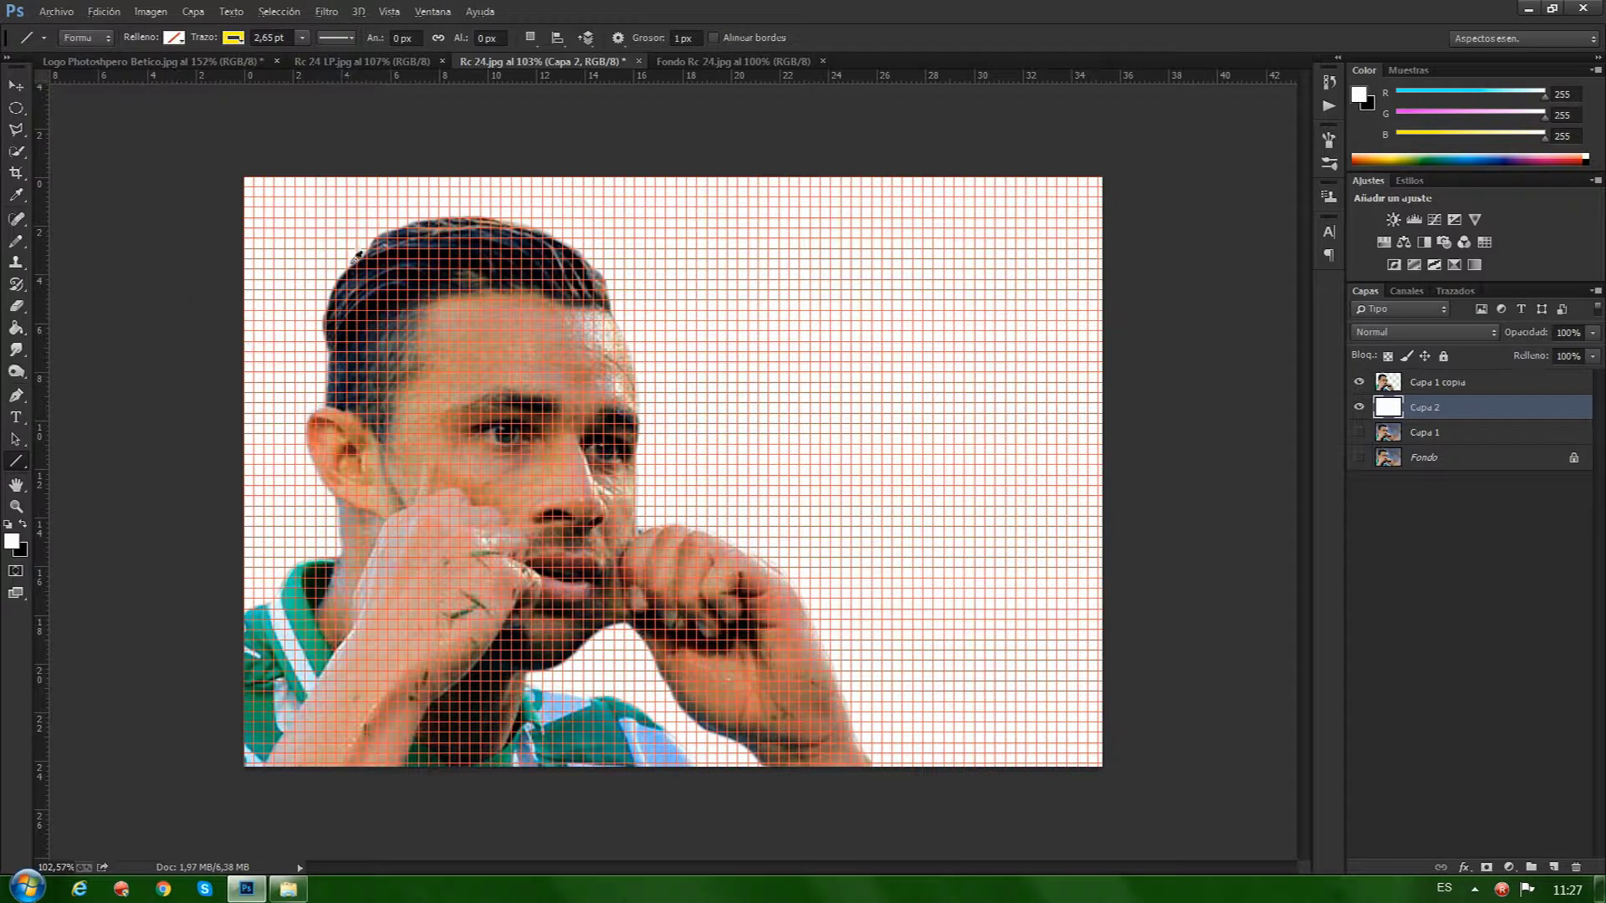
alt+scroll(406, 261, up, 3)
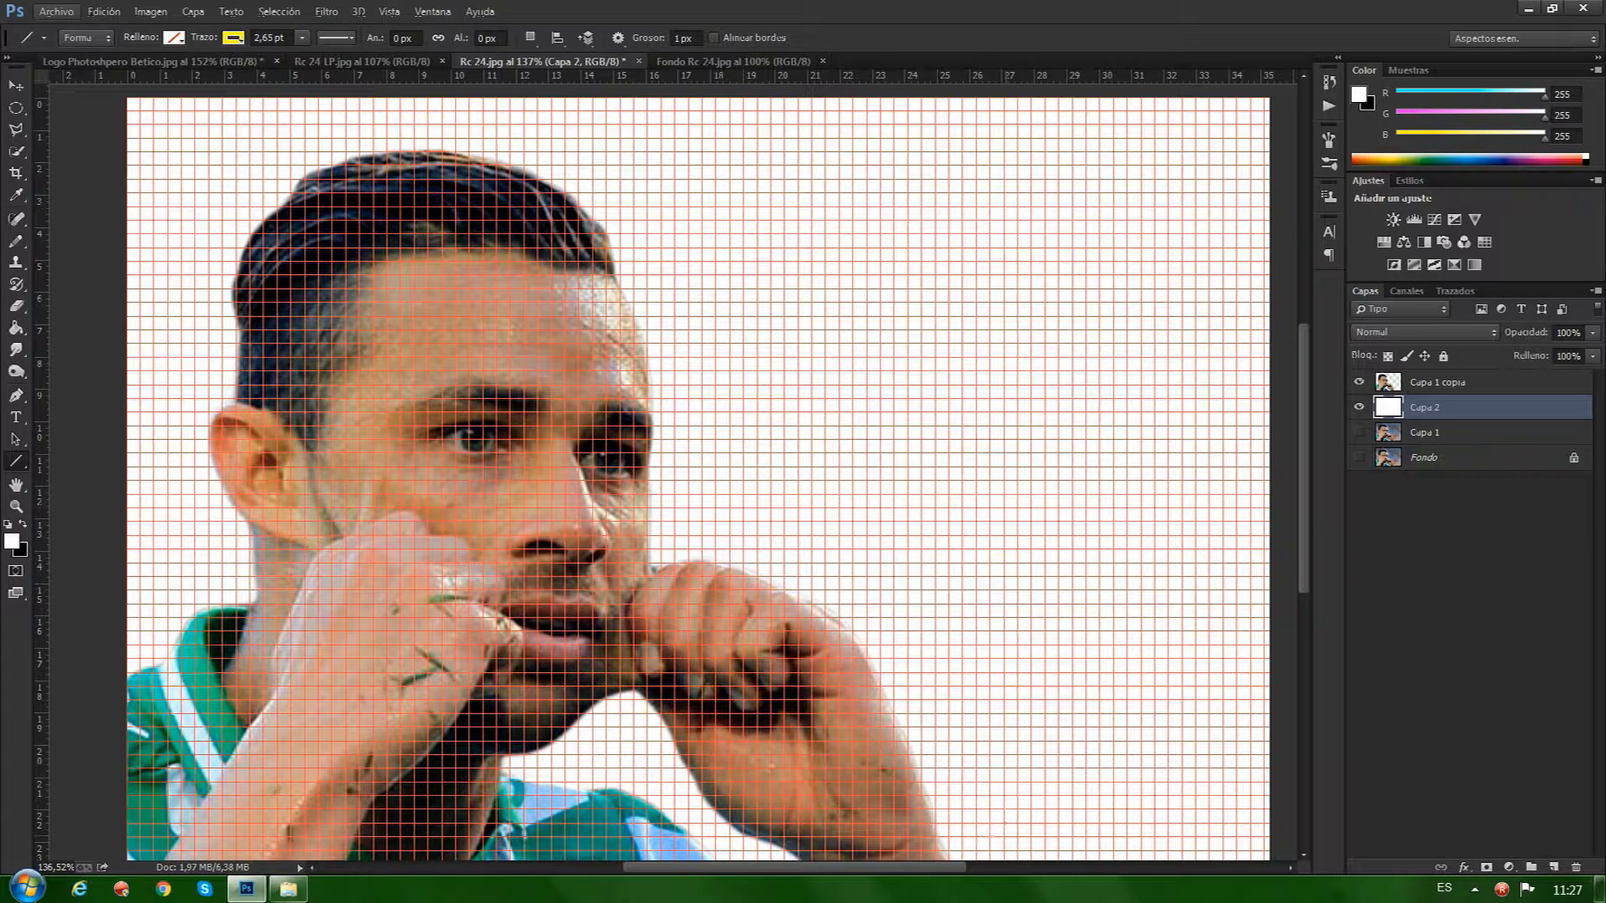
drag(692, 867, 641, 874)
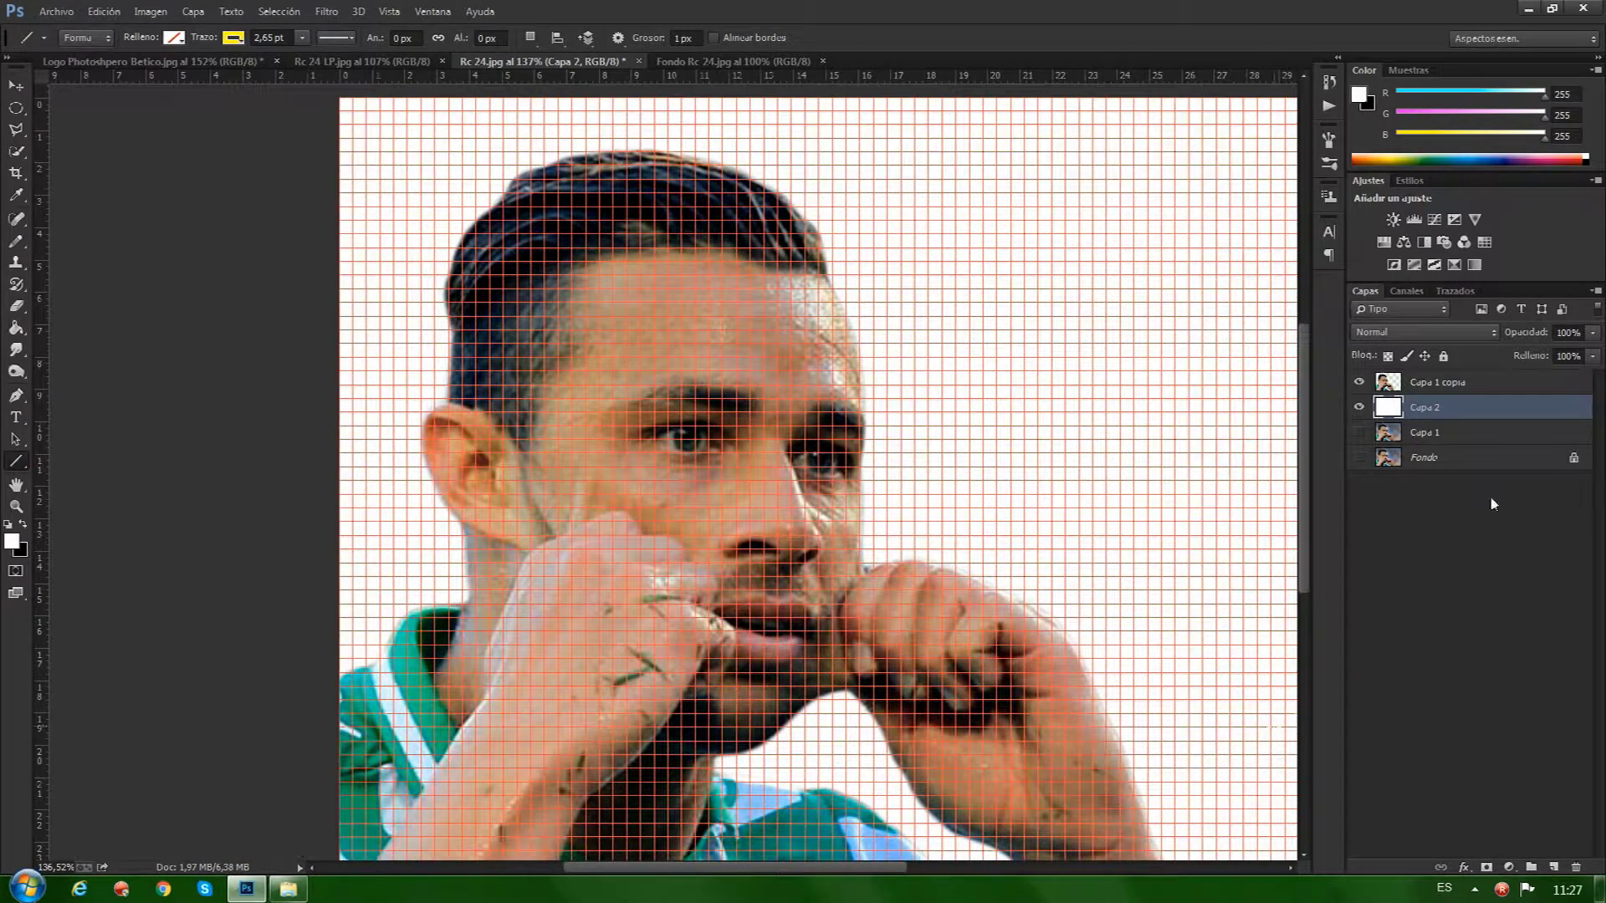
drag(1309, 418, 1310, 371)
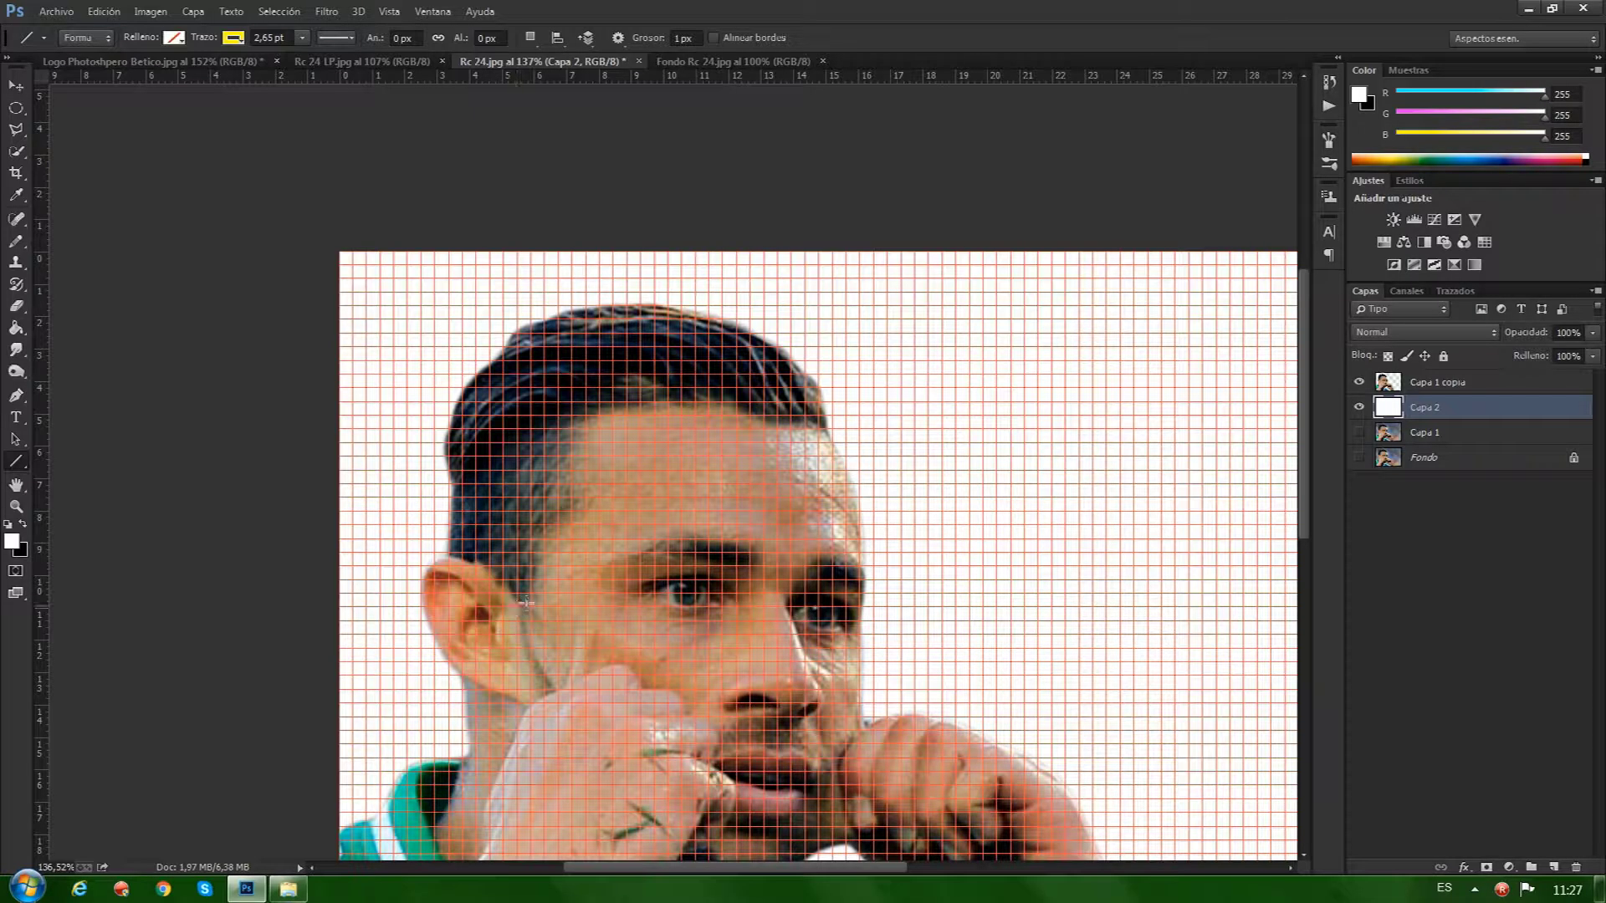
scroll(629, 466, up, 2)
key(ctrl+z)
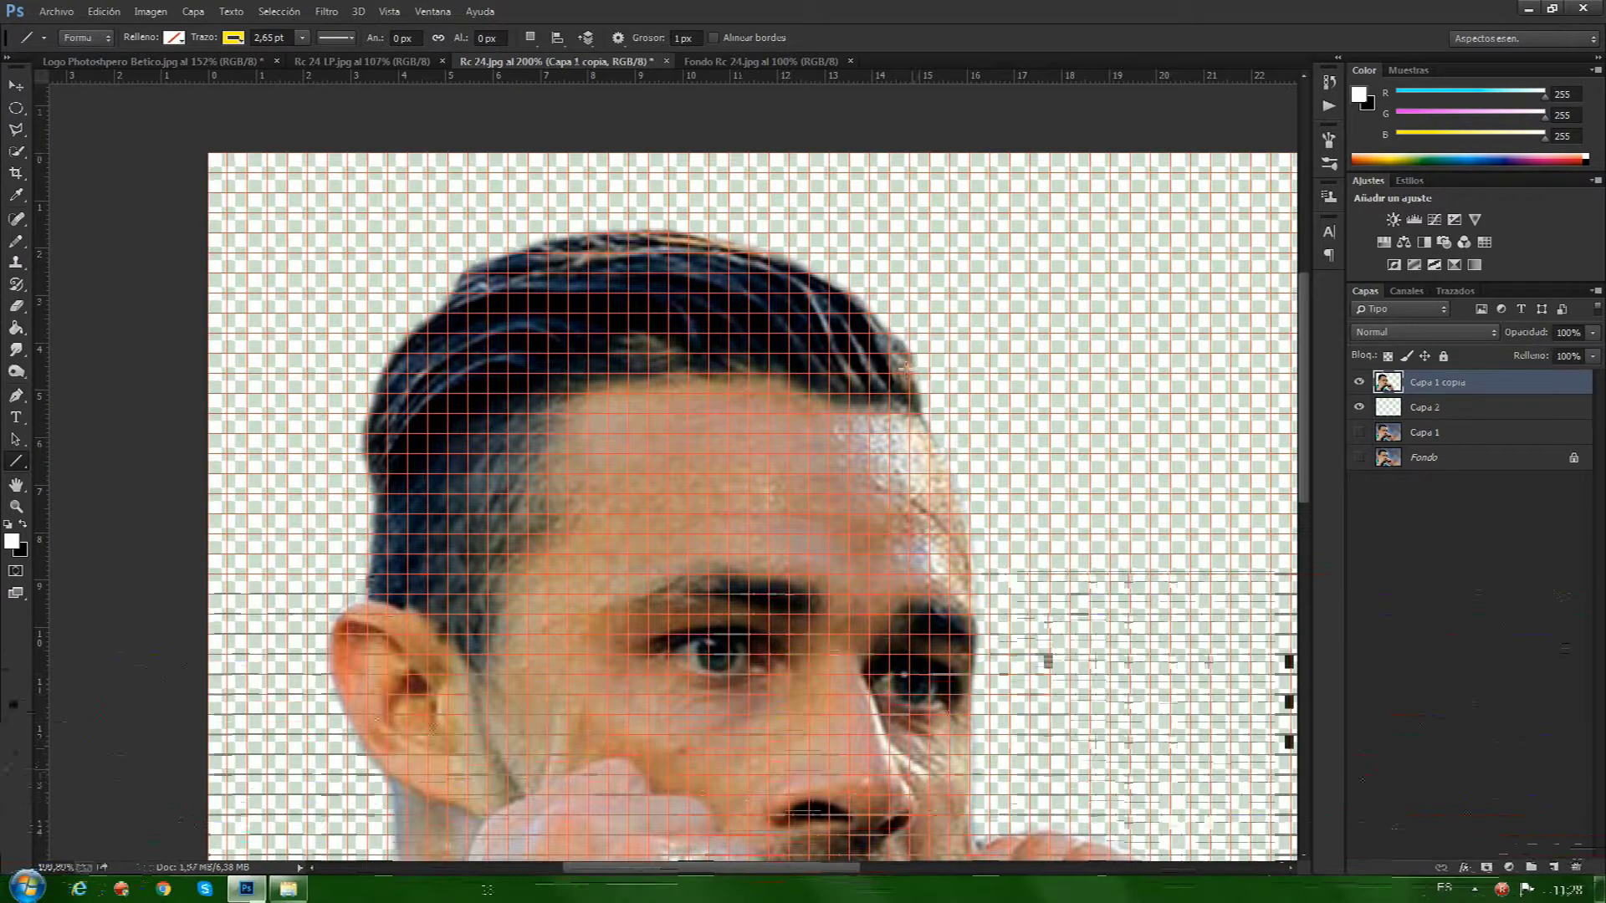
Draw yellow line segments along the top of the hair and down to the hairline.
mouse_move(908, 395)
mouse_down()
mouse_move(868, 311)
mouse_move(648, 232)
mouse_up()
drag(646, 231, 649, 233)
drag(649, 233, 508, 251)
drag(509, 251, 912, 399)
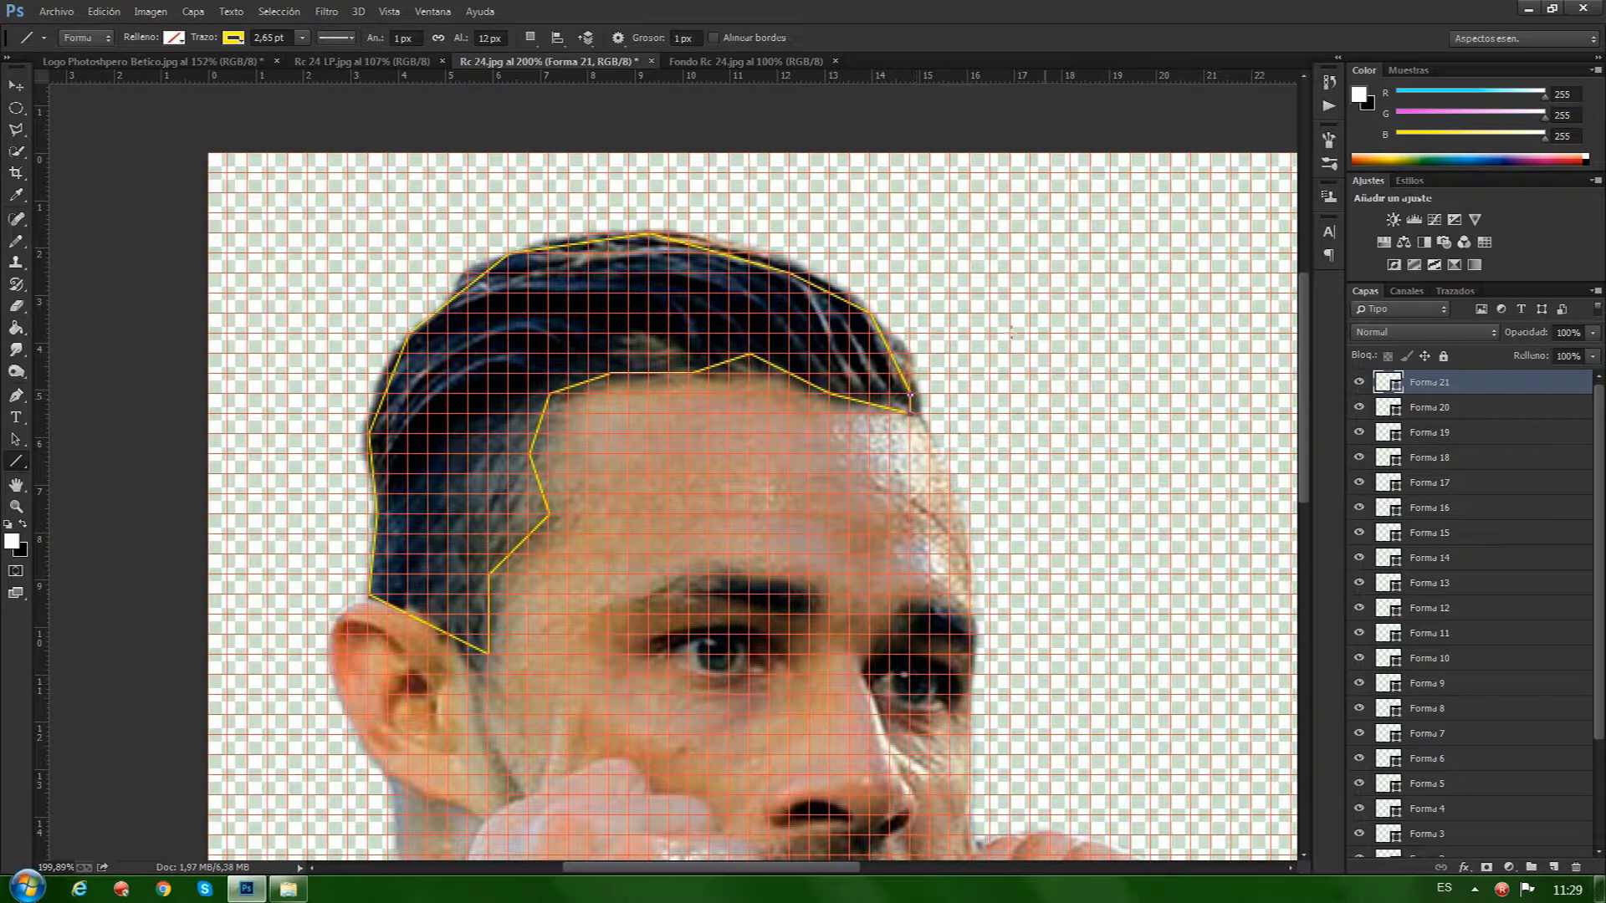
drag(829, 393, 870, 313)
Mesh the top of the hair with yellow lines joining hairline vertices to the crown.
mouse_move(790, 274)
mouse_down()
mouse_move(850, 355)
mouse_move(651, 234)
mouse_up()
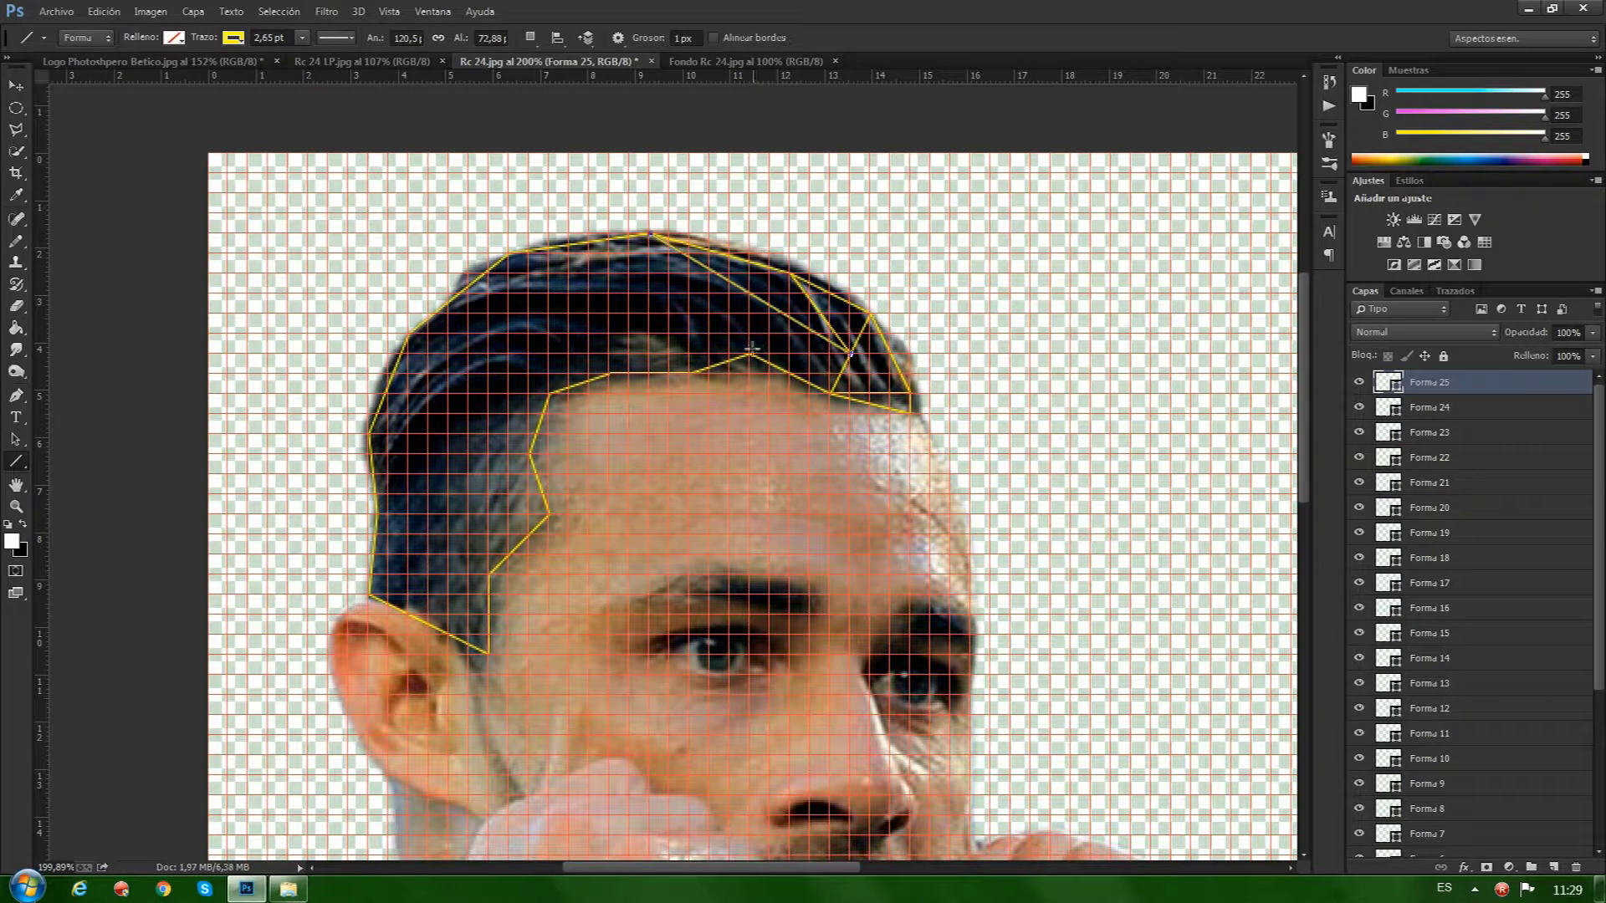
drag(750, 354, 651, 235)
drag(750, 354, 748, 294)
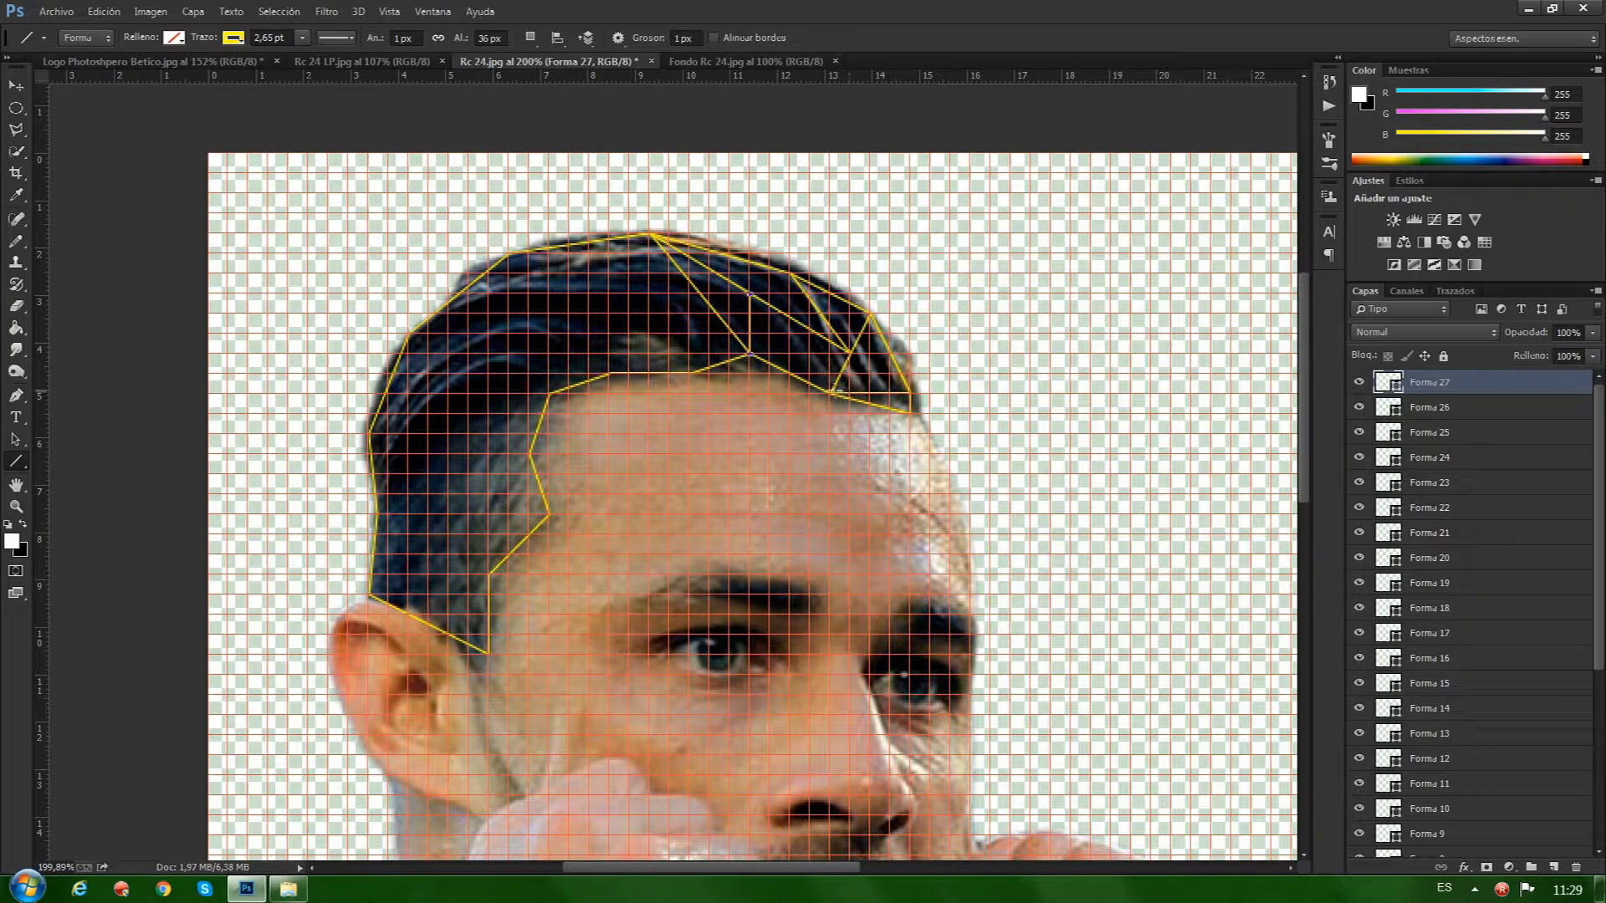
drag(828, 391, 750, 294)
drag(689, 371, 509, 251)
drag(689, 371, 645, 230)
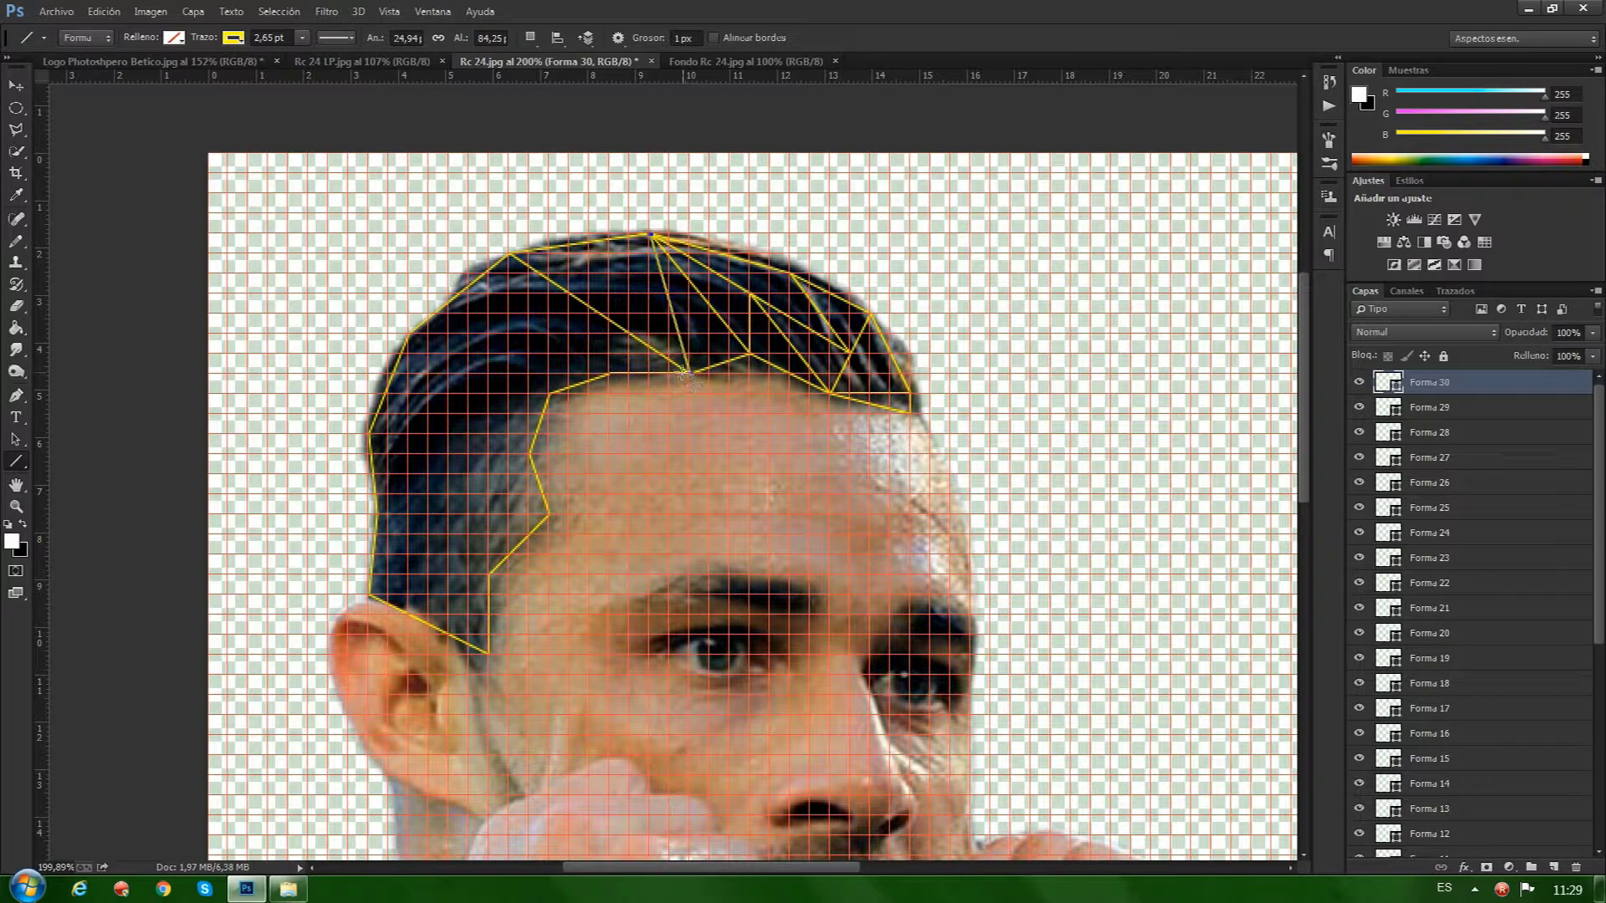
drag(608, 374, 511, 253)
drag(608, 374, 410, 333)
Extend the yellow triangles down the left side of the hair to the temple, sideburn and ear.
drag(549, 392, 369, 434)
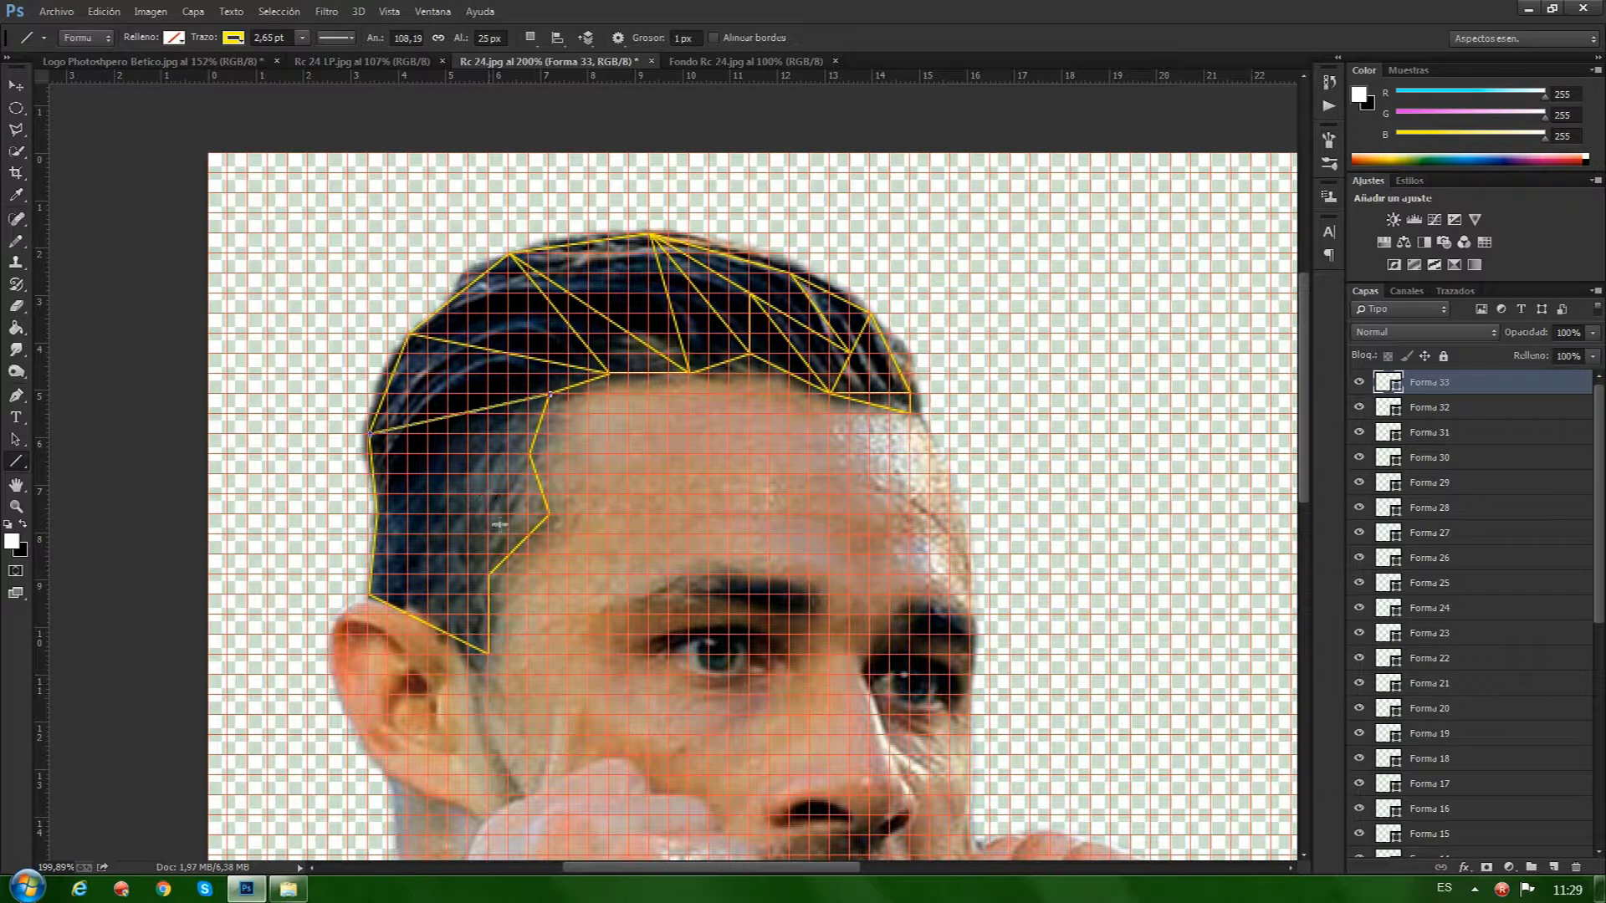
drag(549, 393, 549, 513)
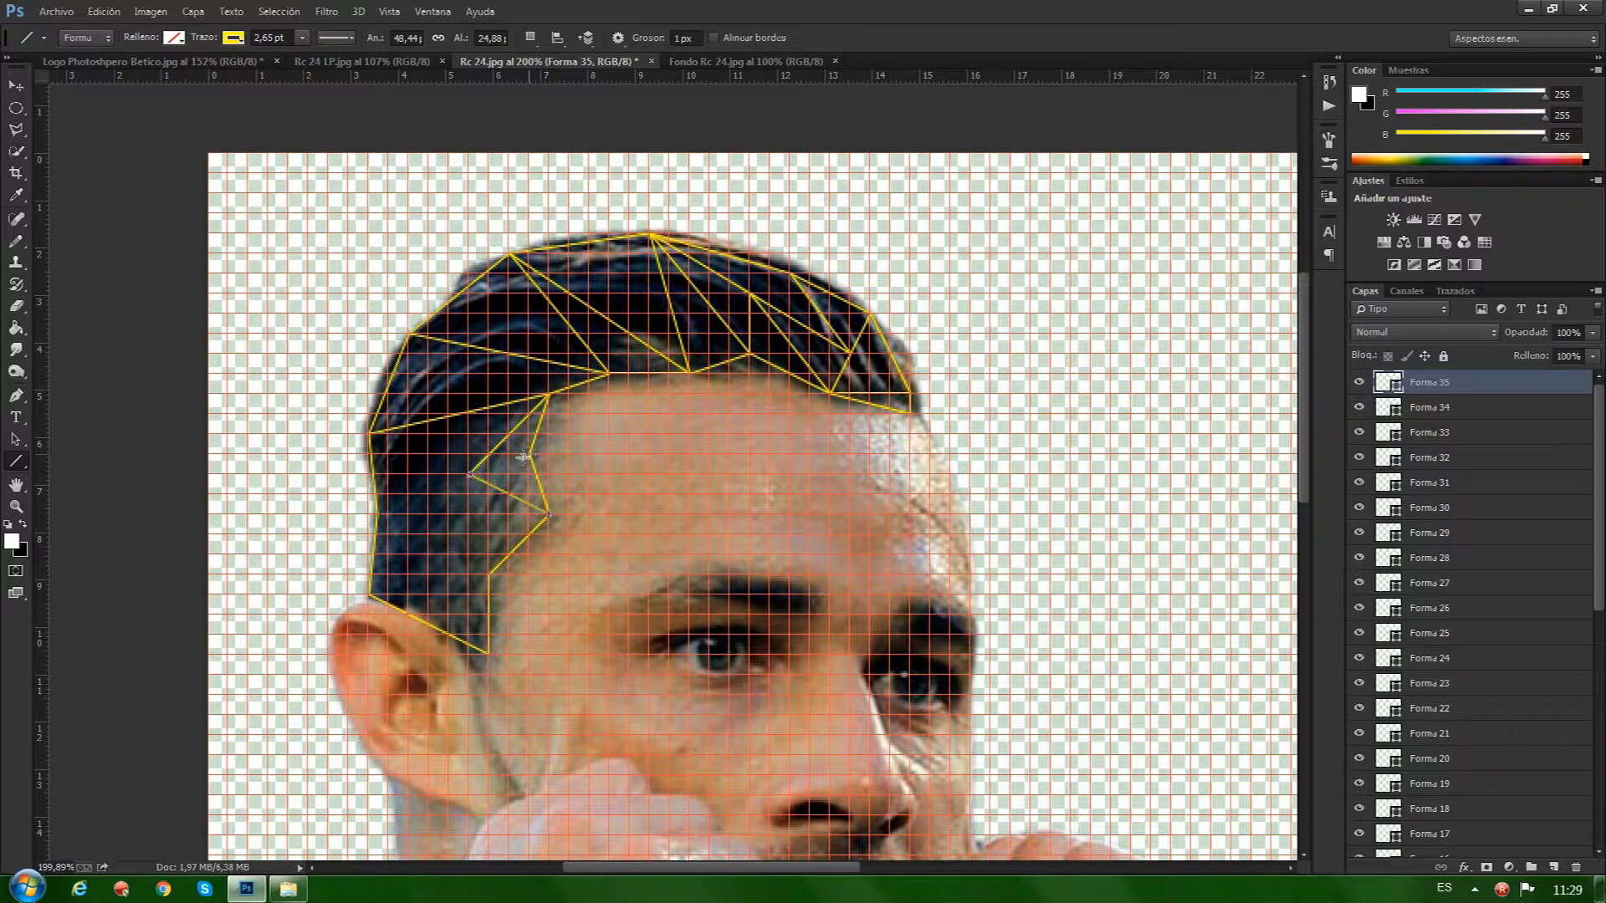
drag(523, 456, 469, 474)
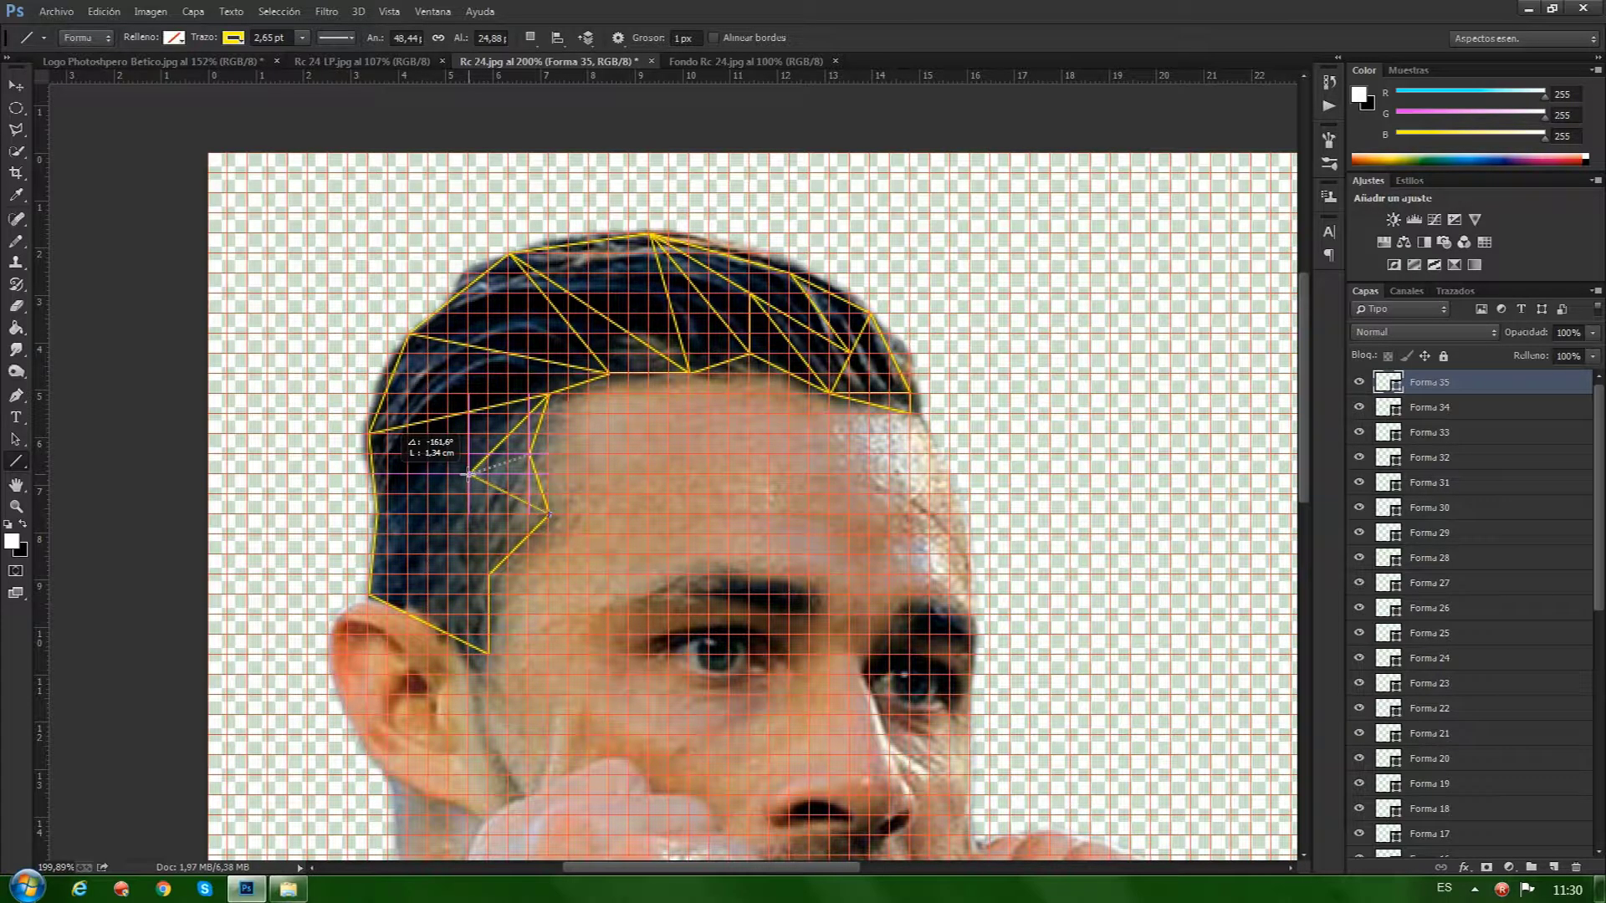
drag(470, 474, 469, 473)
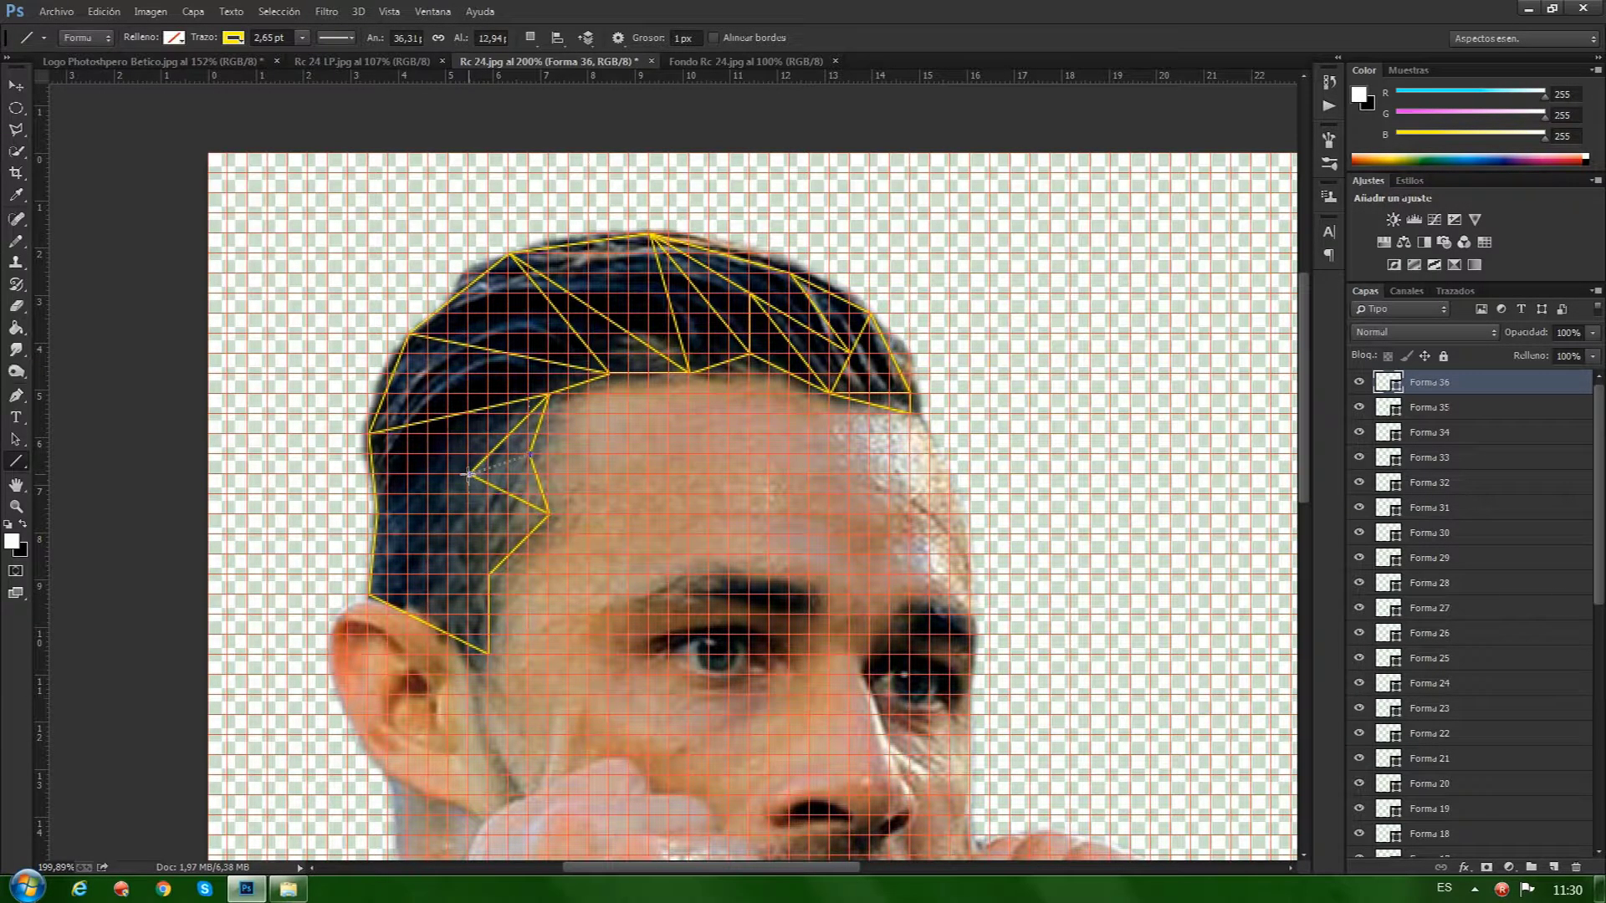
drag(489, 572, 368, 433)
drag(471, 473, 369, 513)
drag(471, 474, 369, 596)
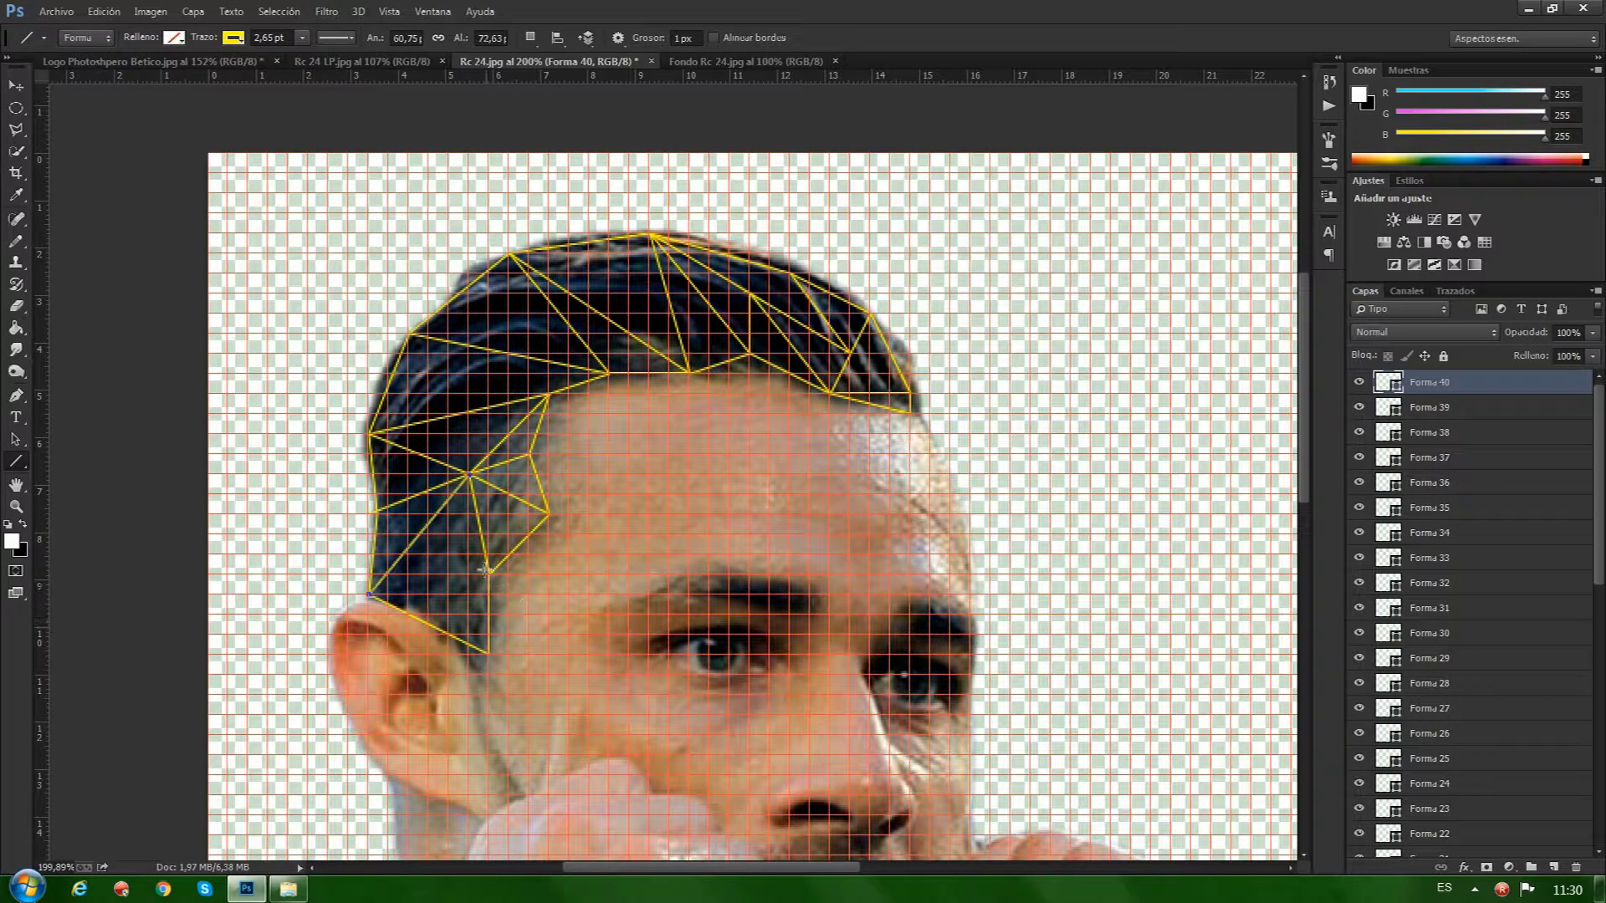
drag(488, 571, 369, 594)
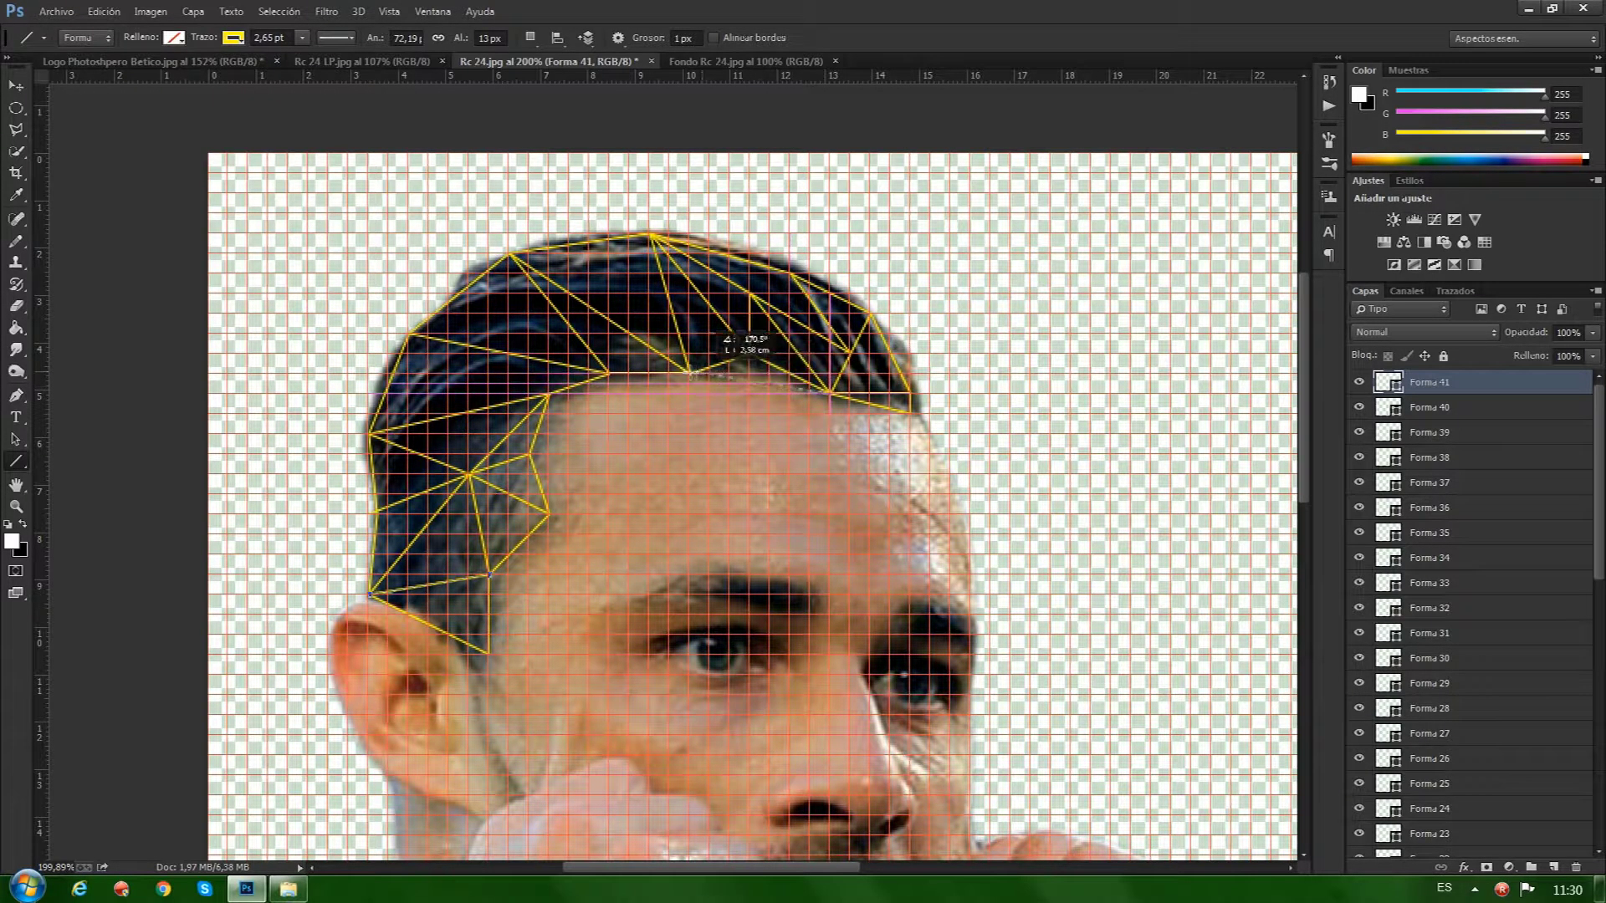
drag(830, 391, 687, 373)
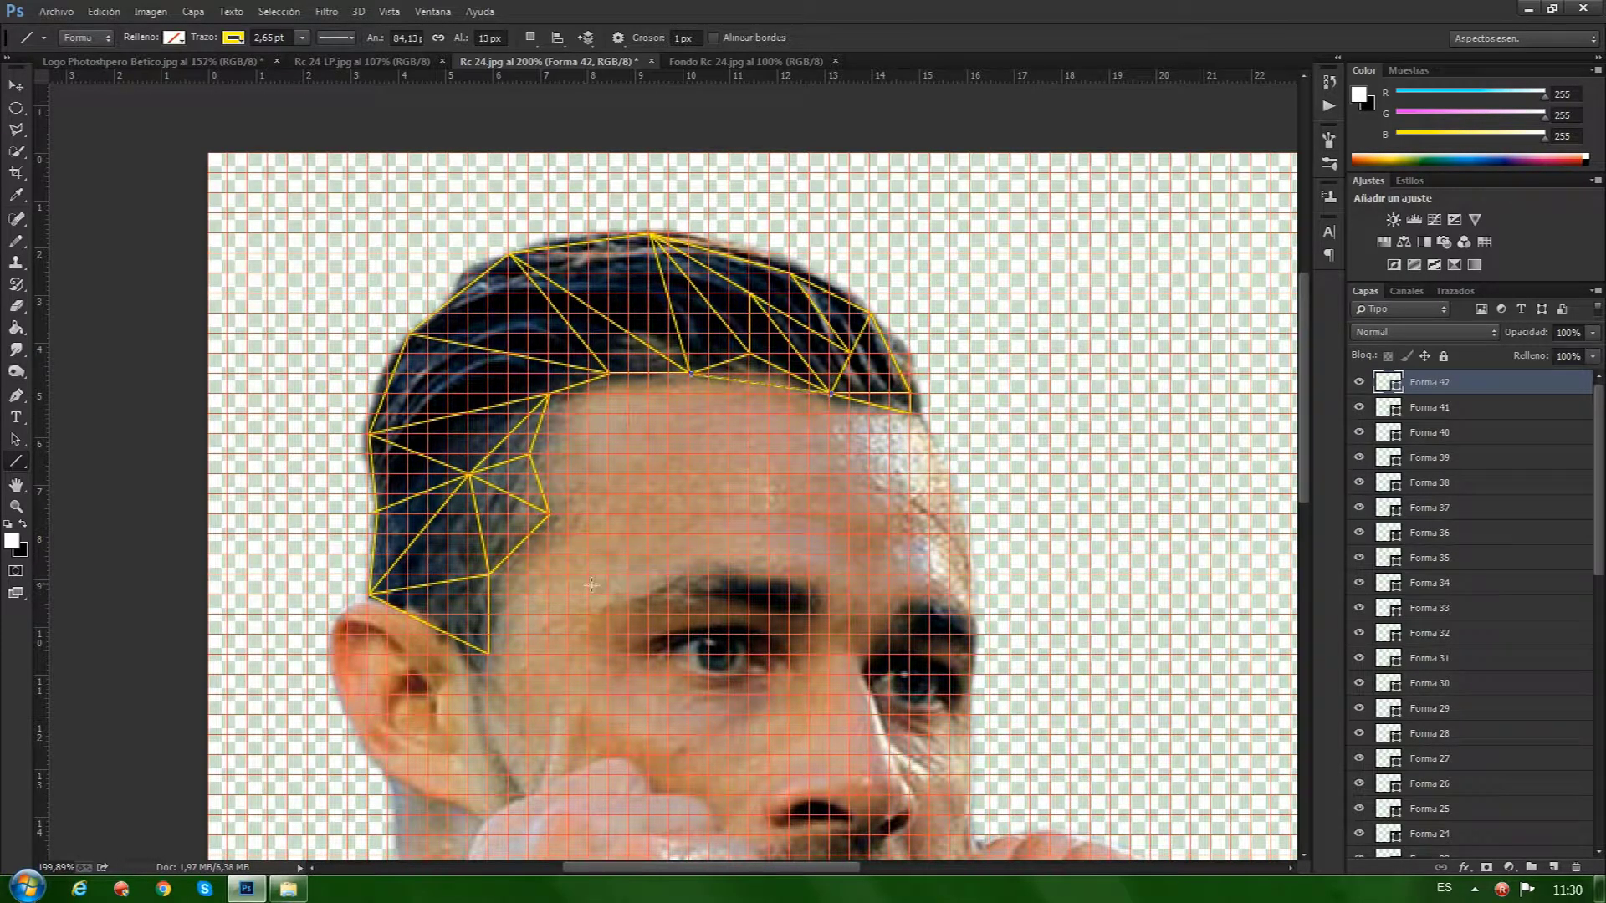
scroll(689, 575, up, 3)
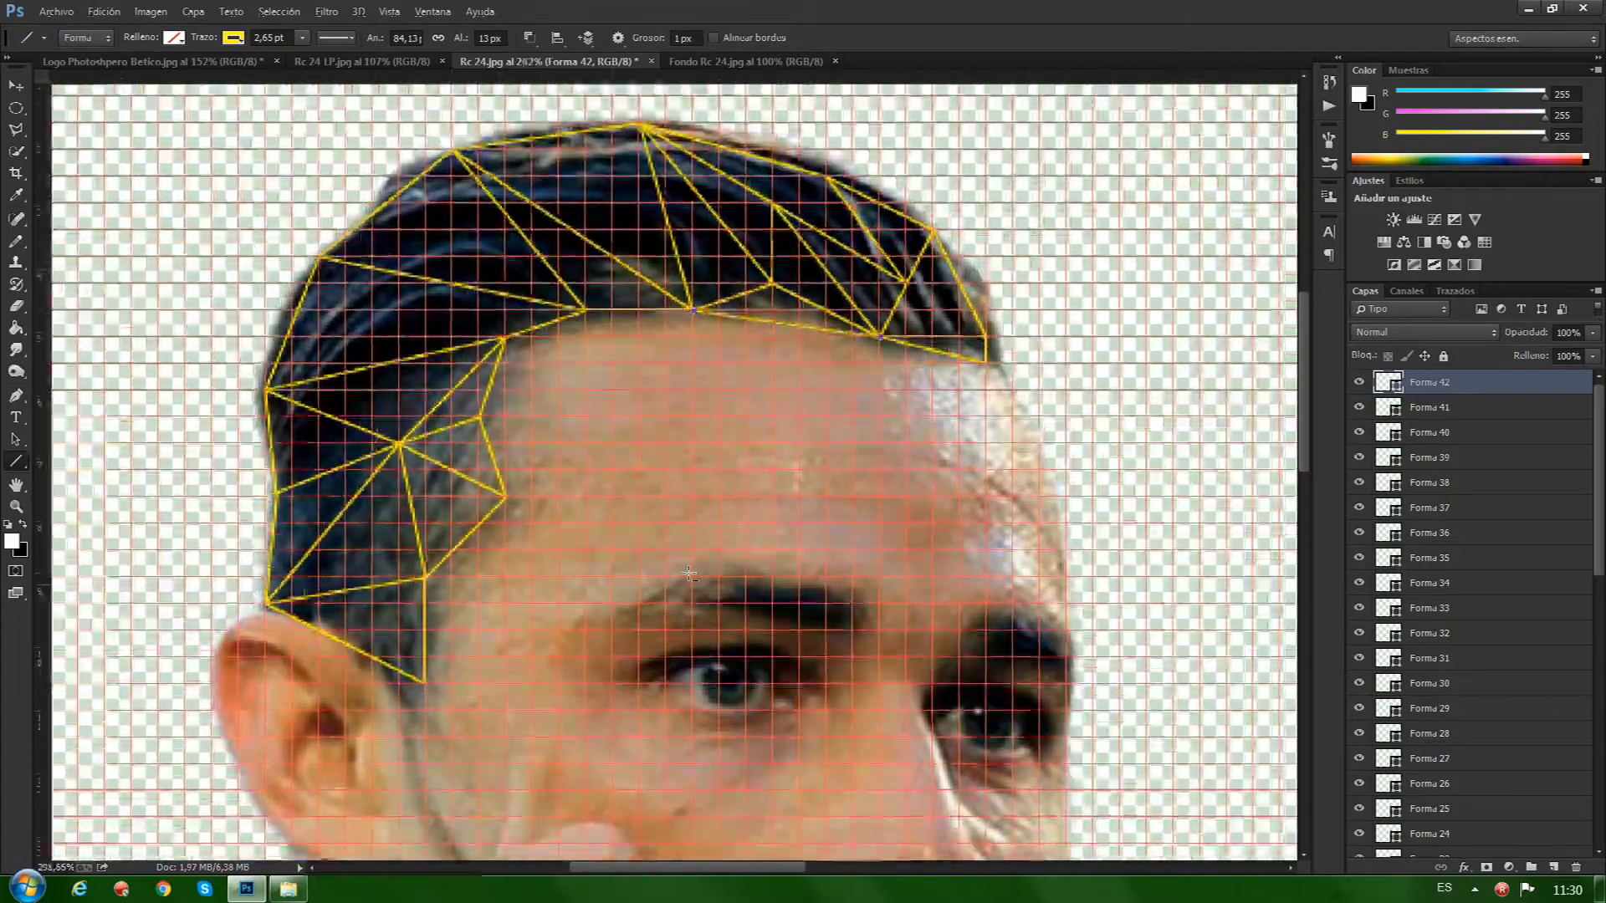
Zoom in on the left eye and draw yellow lines around its corners and lower edge.
scroll(690, 573, down, 3)
drag(1307, 356, 1296, 438)
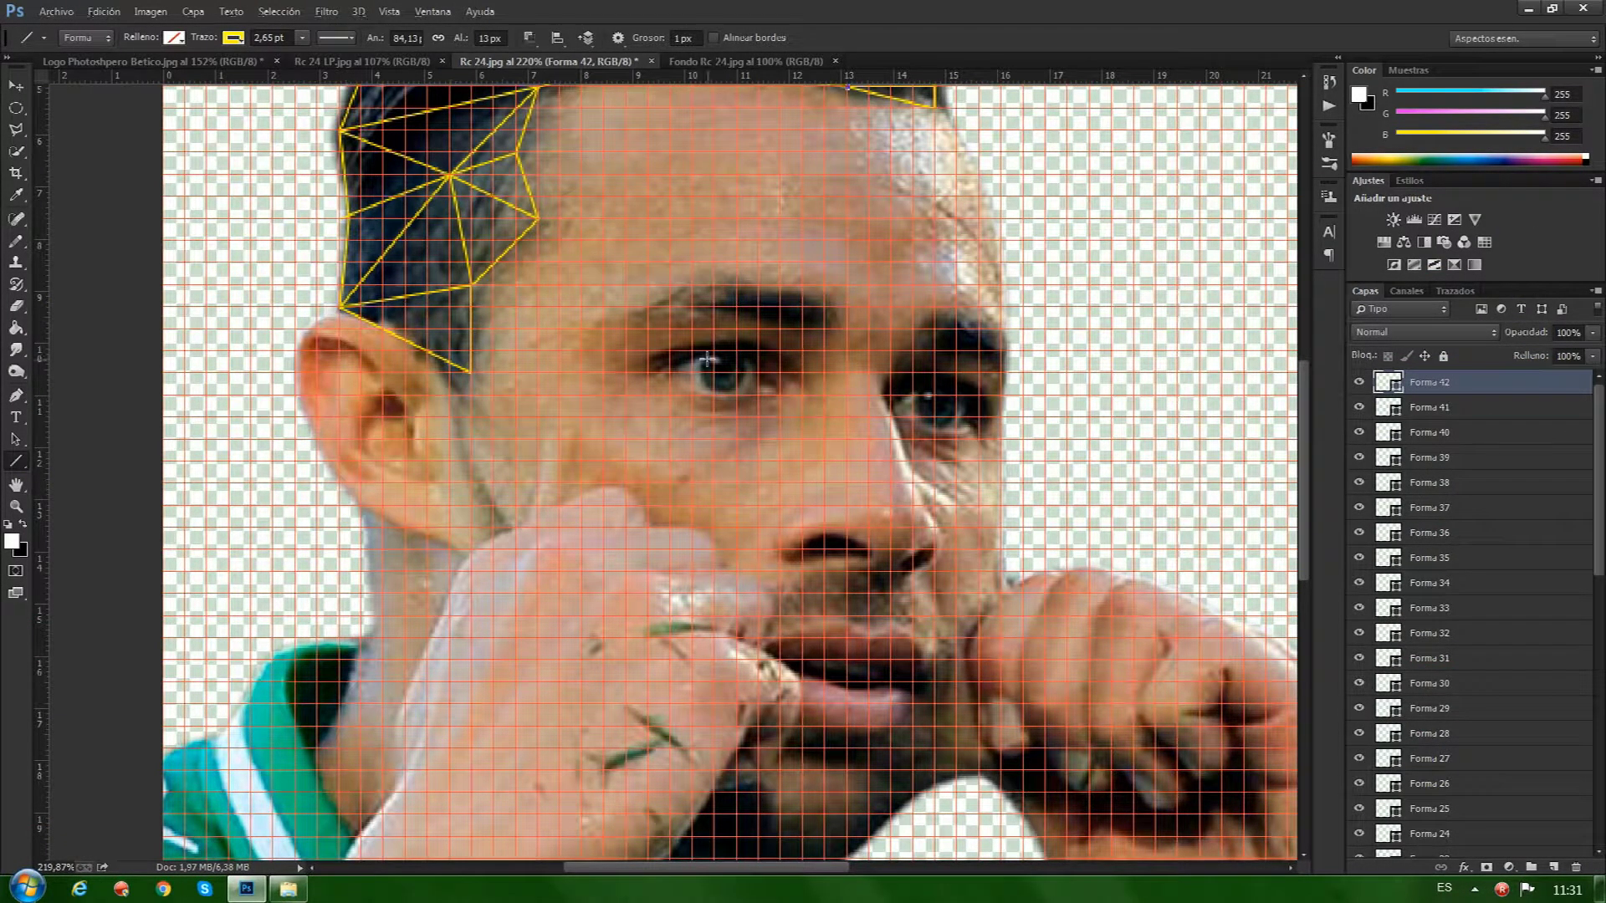
scroll(708, 360, up, 3)
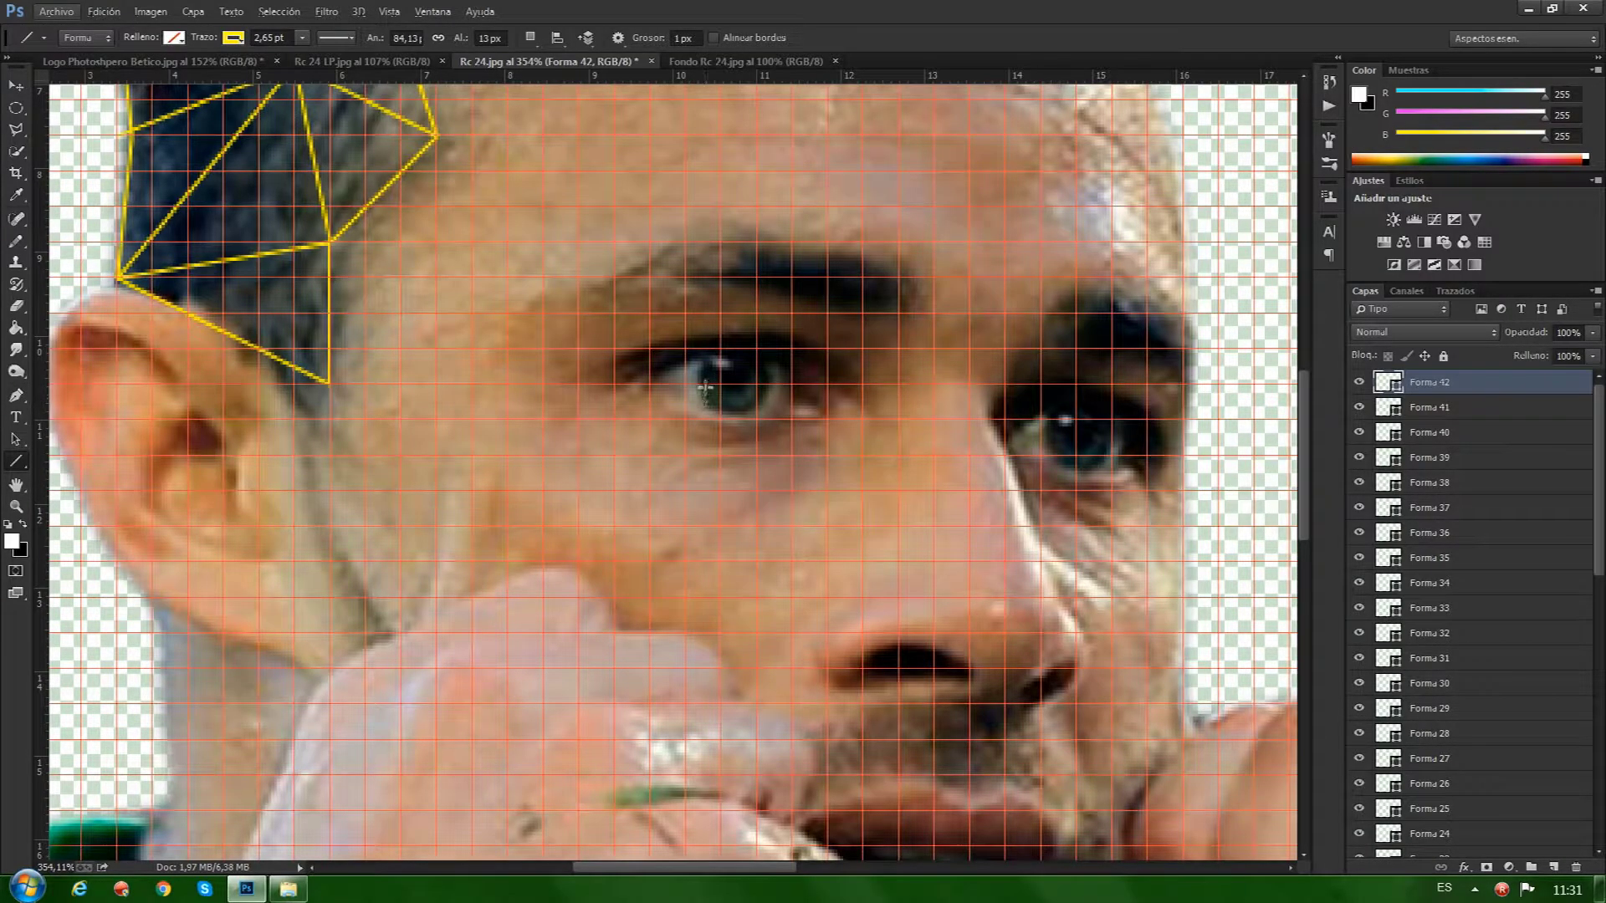
mouse_move(650, 386)
mouse_down()
mouse_move(721, 350)
mouse_move(696, 399)
mouse_move(721, 418)
mouse_move(650, 386)
mouse_up()
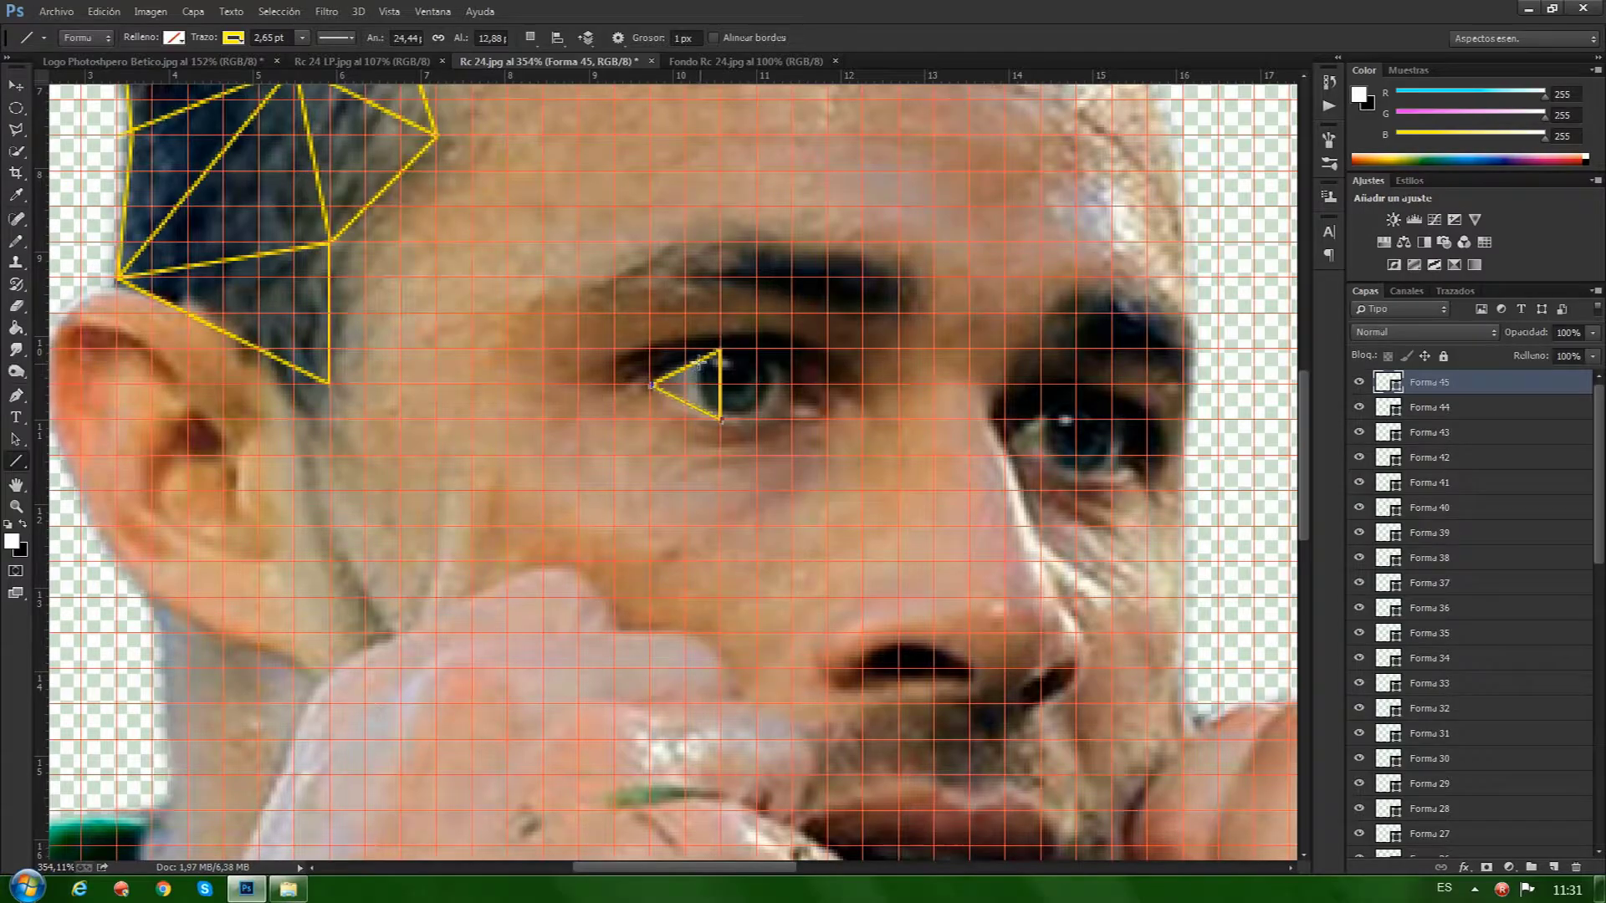
mouse_move(733, 368)
mouse_down()
mouse_move(725, 413)
mouse_move(701, 412)
mouse_move(721, 383)
mouse_up()
mouse_move(722, 347)
mouse_down()
mouse_move(757, 351)
mouse_move(793, 384)
mouse_move(758, 418)
mouse_move(701, 387)
mouse_move(701, 360)
mouse_up()
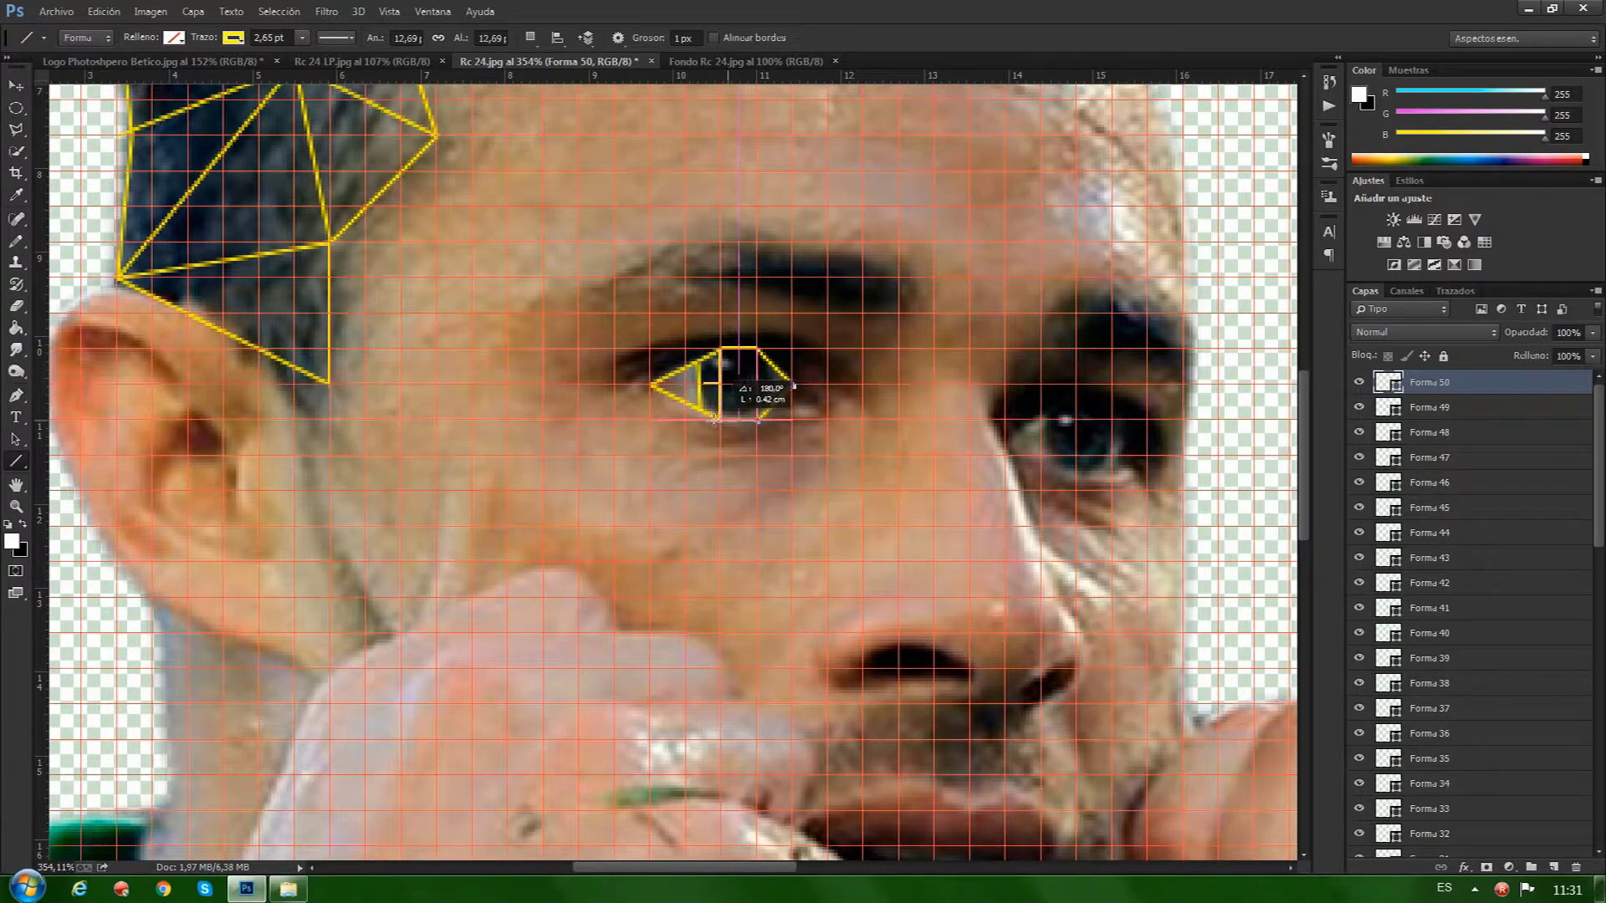
drag(718, 418, 758, 385)
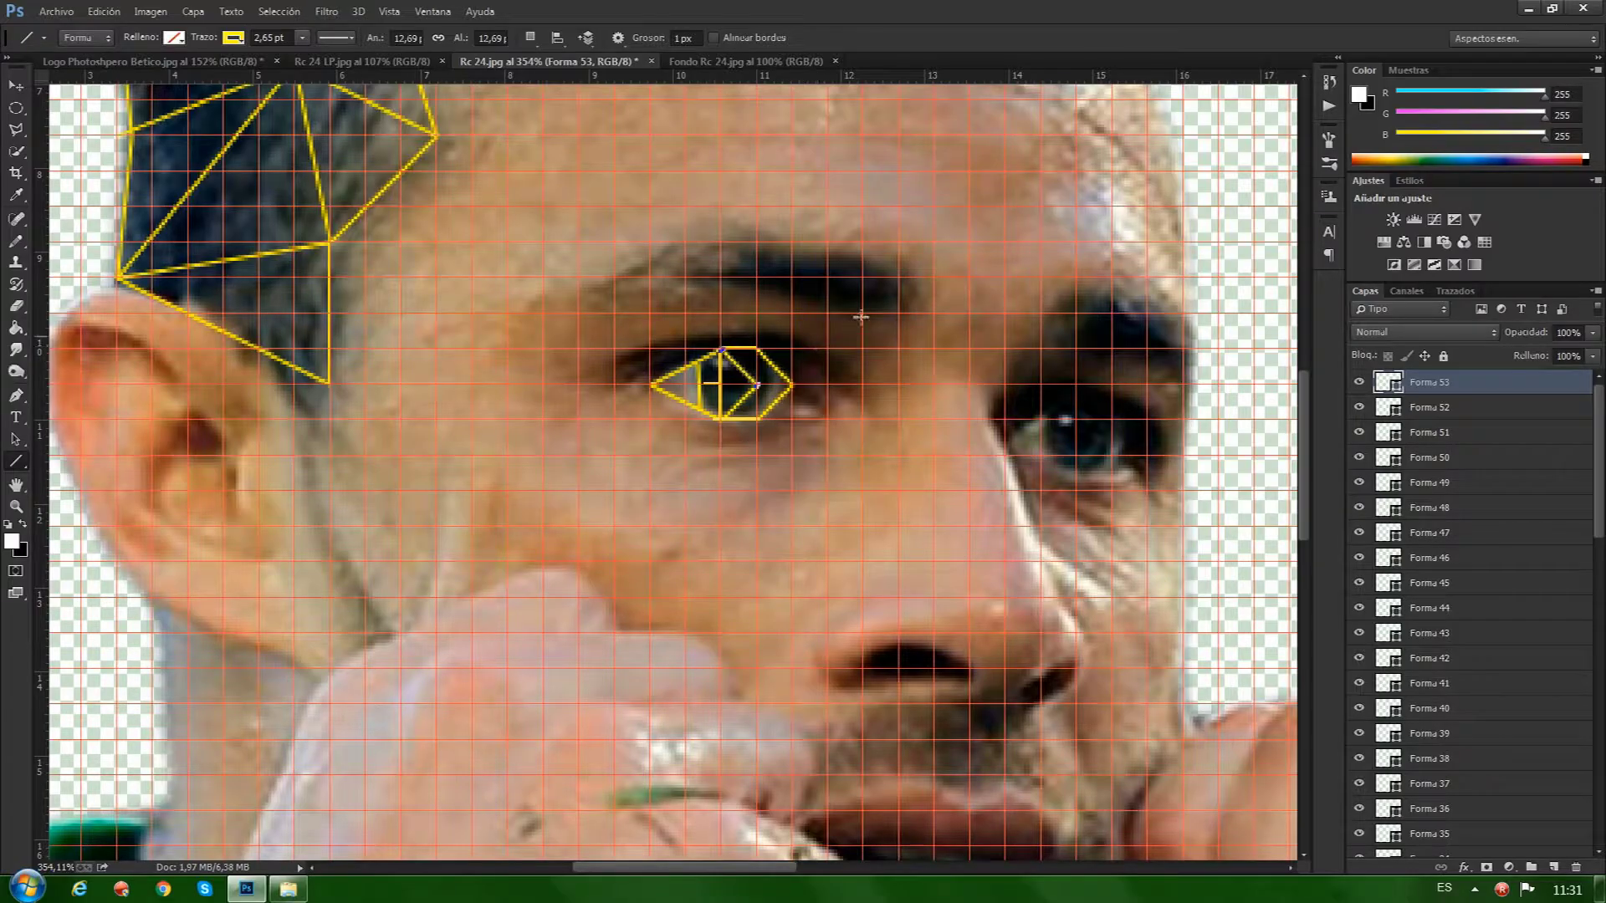
mouse_move(792, 385)
mouse_down()
mouse_move(834, 349)
mouse_move(826, 418)
mouse_move(758, 419)
mouse_up()
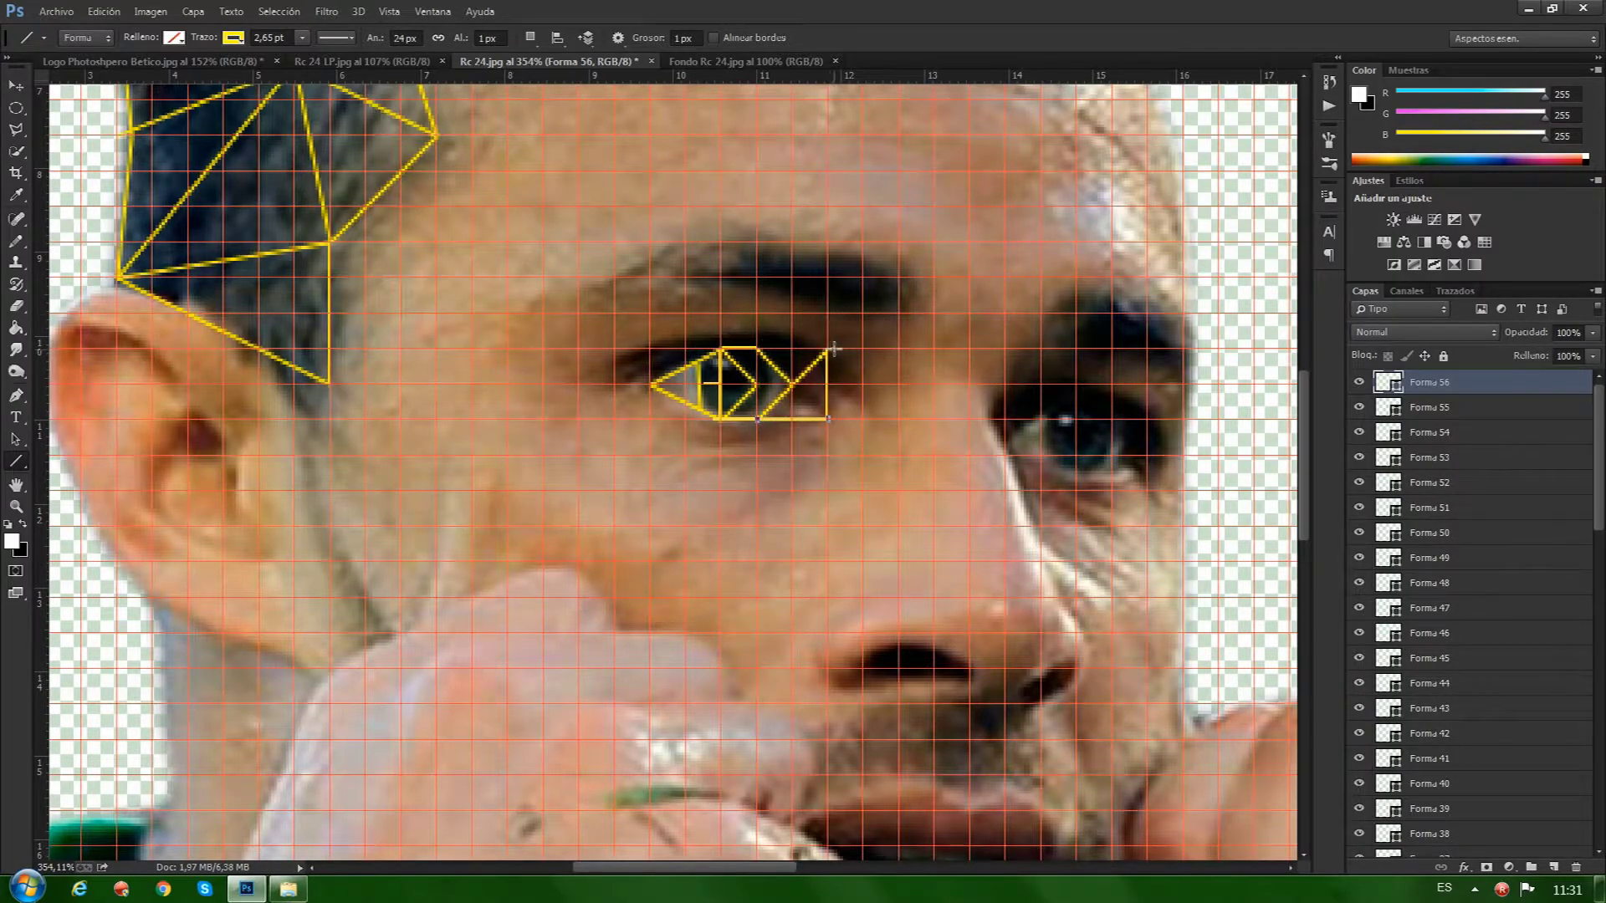
Add yellow lines above the left eye, reaching up to the eyebrow.
mouse_move(826, 347)
mouse_down()
mouse_move(754, 312)
mouse_move(661, 303)
mouse_move(757, 317)
mouse_move(756, 350)
mouse_move(827, 348)
mouse_up()
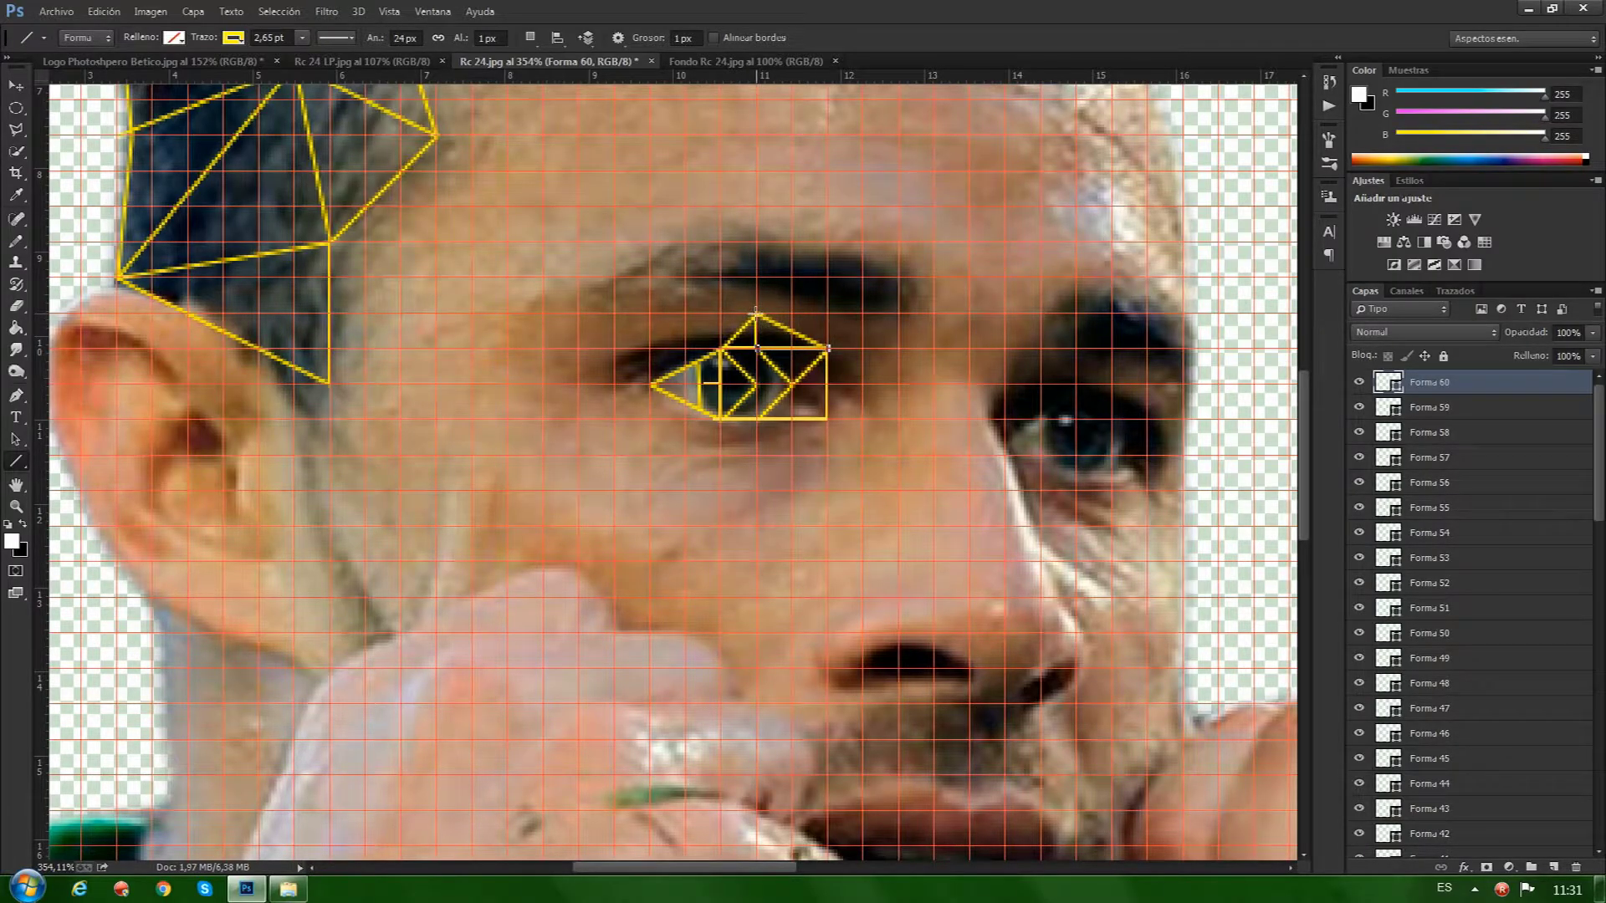
mouse_move(757, 313)
mouse_down()
mouse_move(611, 314)
mouse_move(649, 350)
mouse_move(778, 295)
mouse_move(757, 315)
mouse_up()
drag(649, 386, 650, 350)
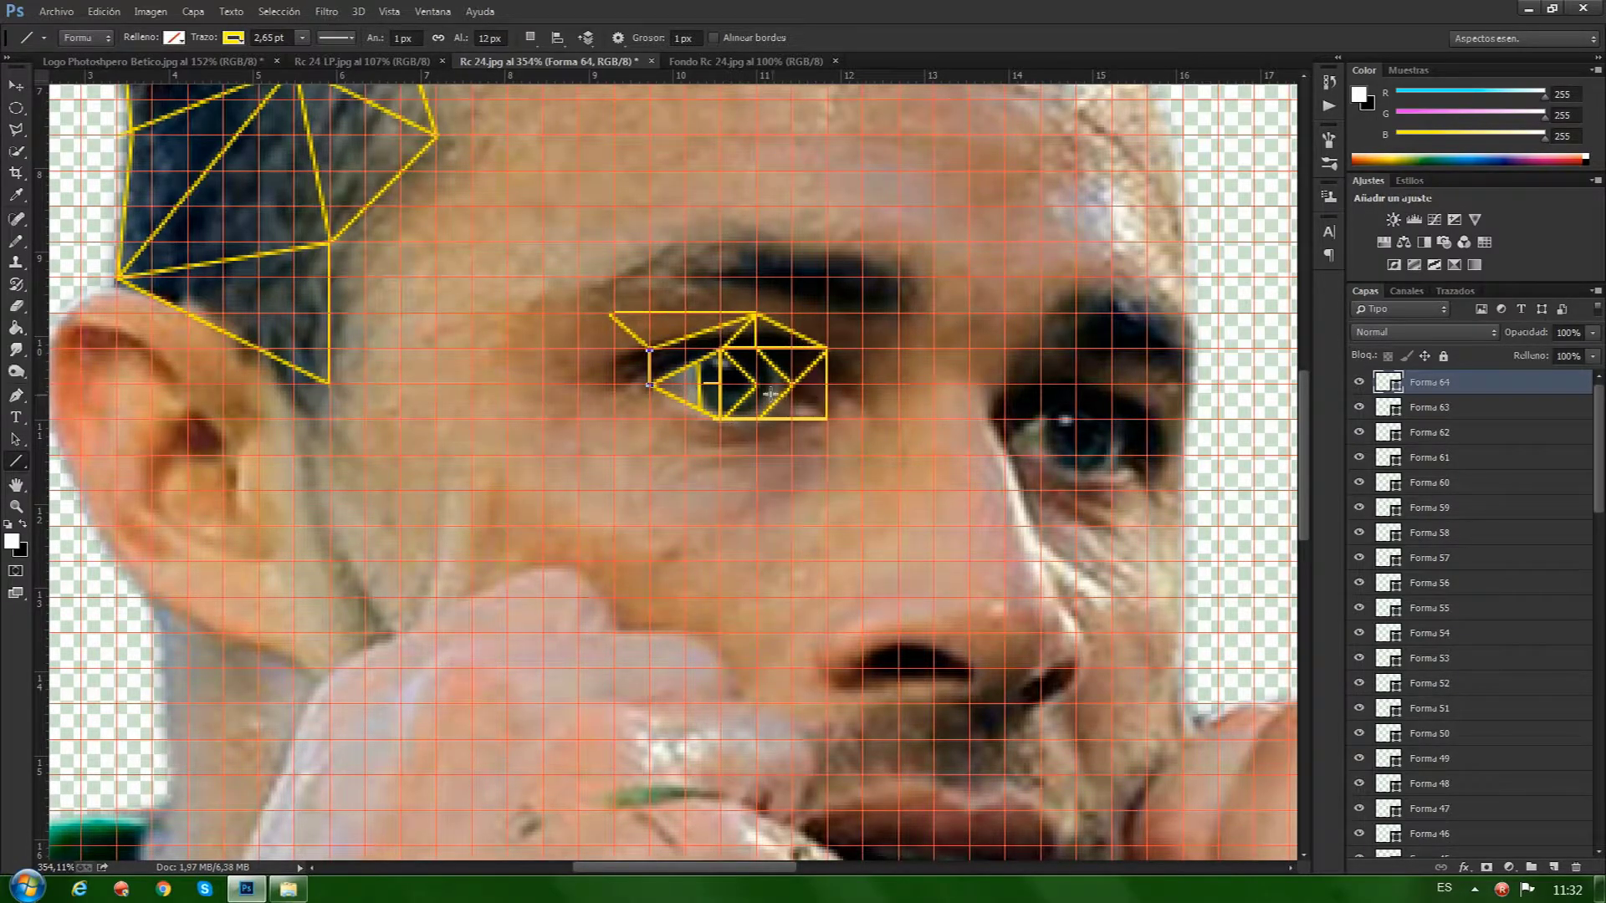
mouse_move(758, 384)
mouse_down()
mouse_move(794, 384)
mouse_move(756, 368)
mouse_move(756, 420)
mouse_up()
mouse_move(792, 296)
mouse_down()
mouse_move(885, 300)
mouse_move(864, 313)
mouse_up()
Finish the eyebrow triangles and connect a cheek vertex to the hairline.
mouse_move(864, 313)
mouse_down()
mouse_move(898, 313)
mouse_move(898, 276)
mouse_move(757, 243)
mouse_move(575, 276)
mouse_move(897, 311)
mouse_up()
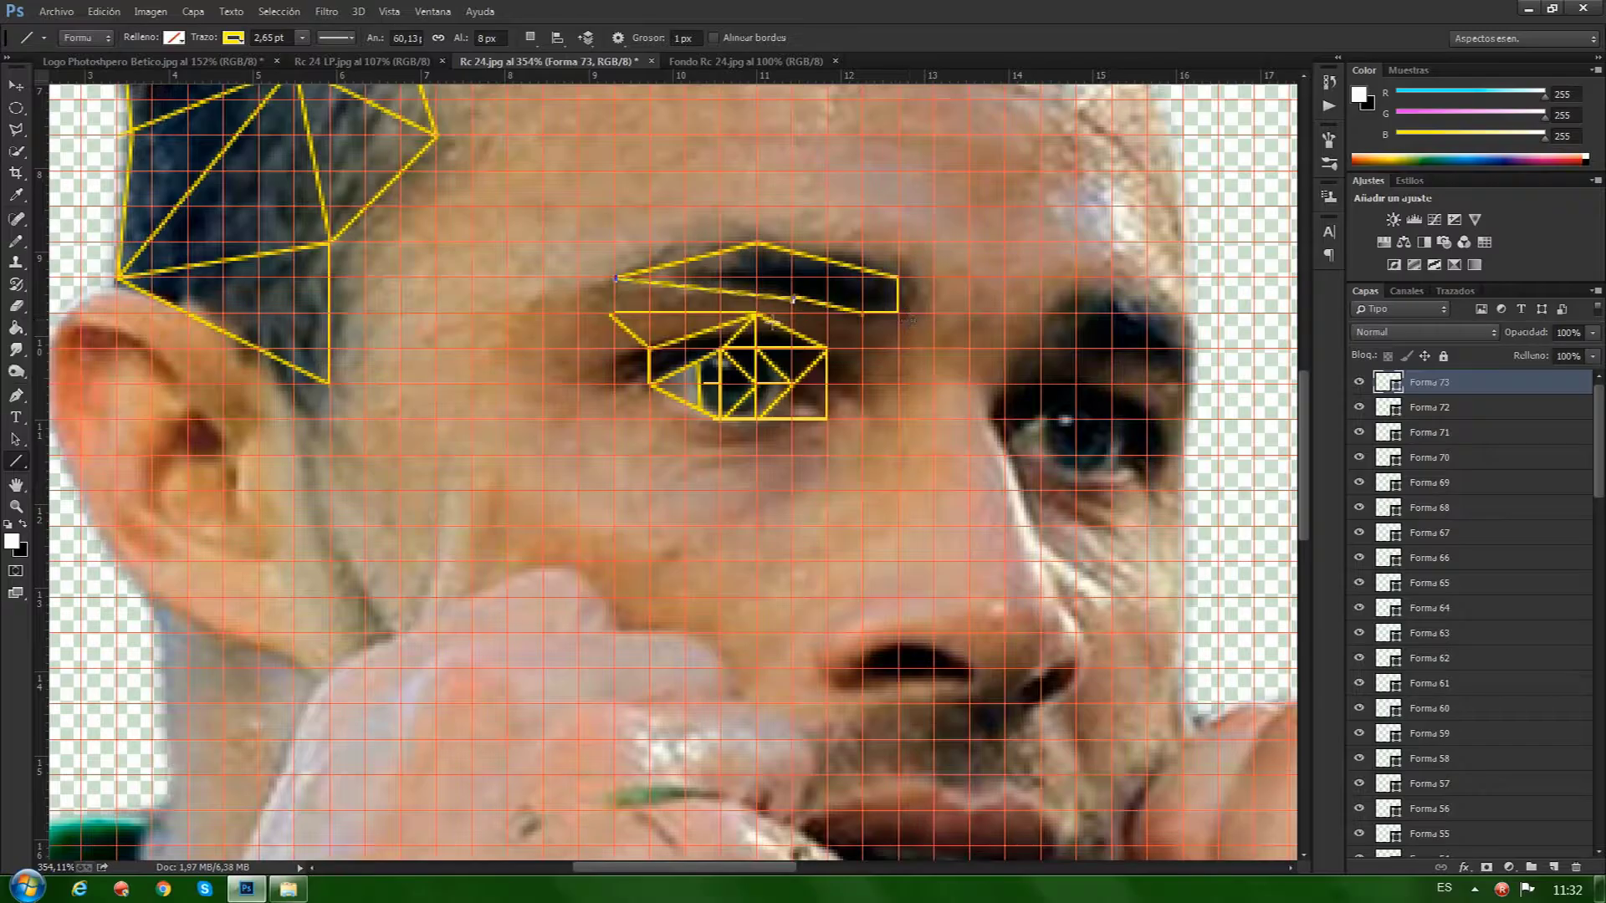
mouse_move(862, 314)
mouse_down()
mouse_move(899, 278)
mouse_move(796, 253)
mouse_move(723, 259)
mouse_move(793, 254)
mouse_up()
drag(685, 285, 721, 254)
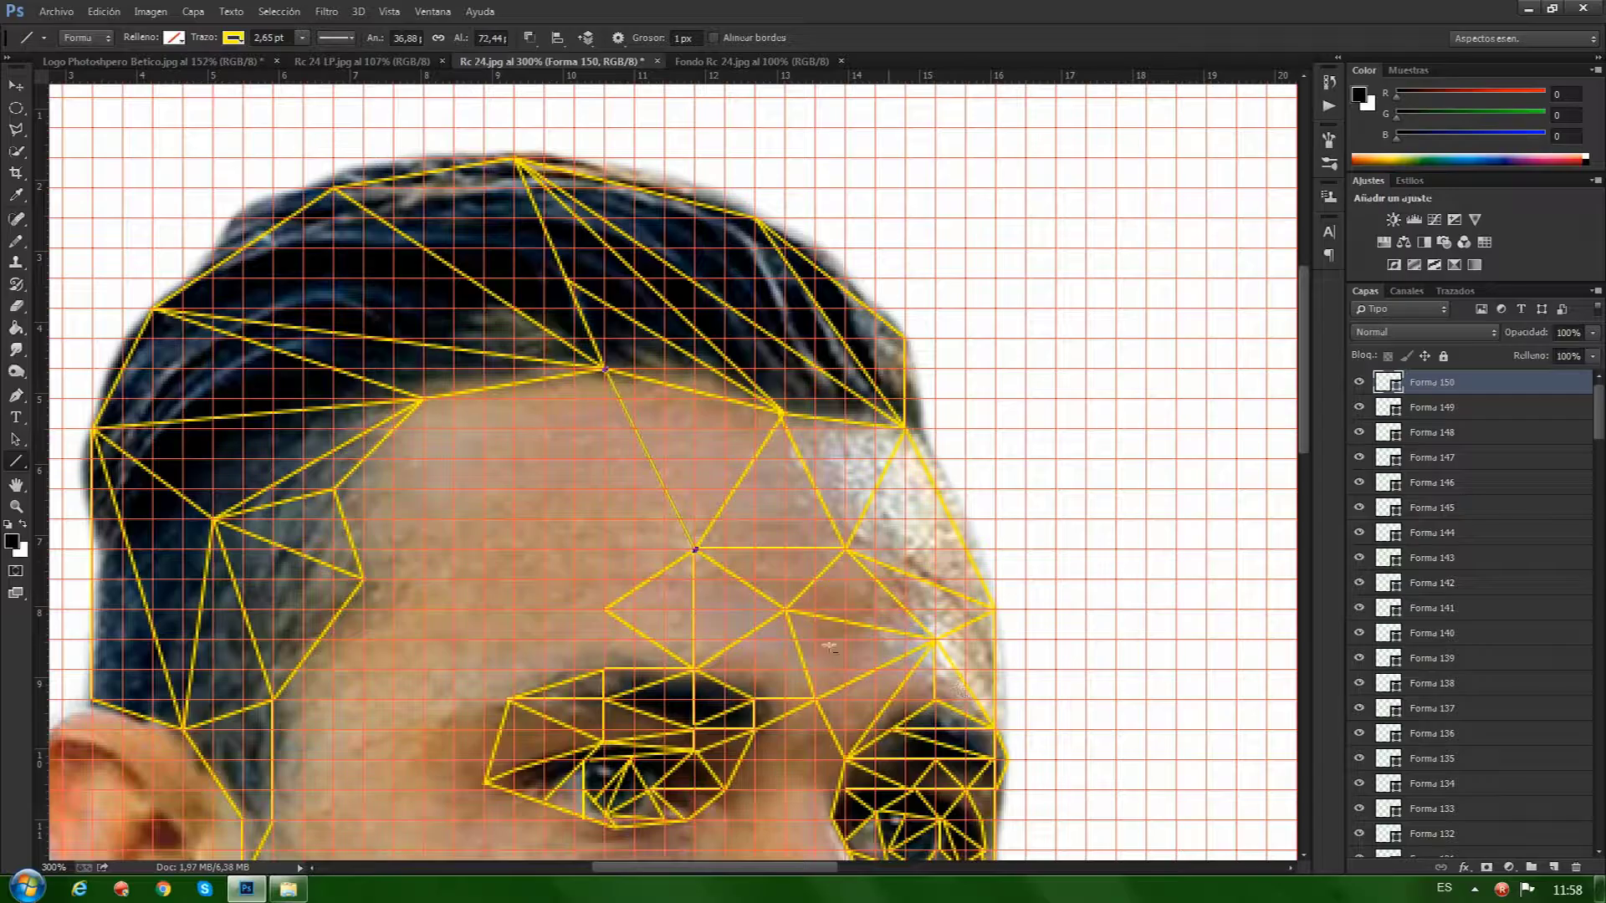
drag(693, 549, 425, 400)
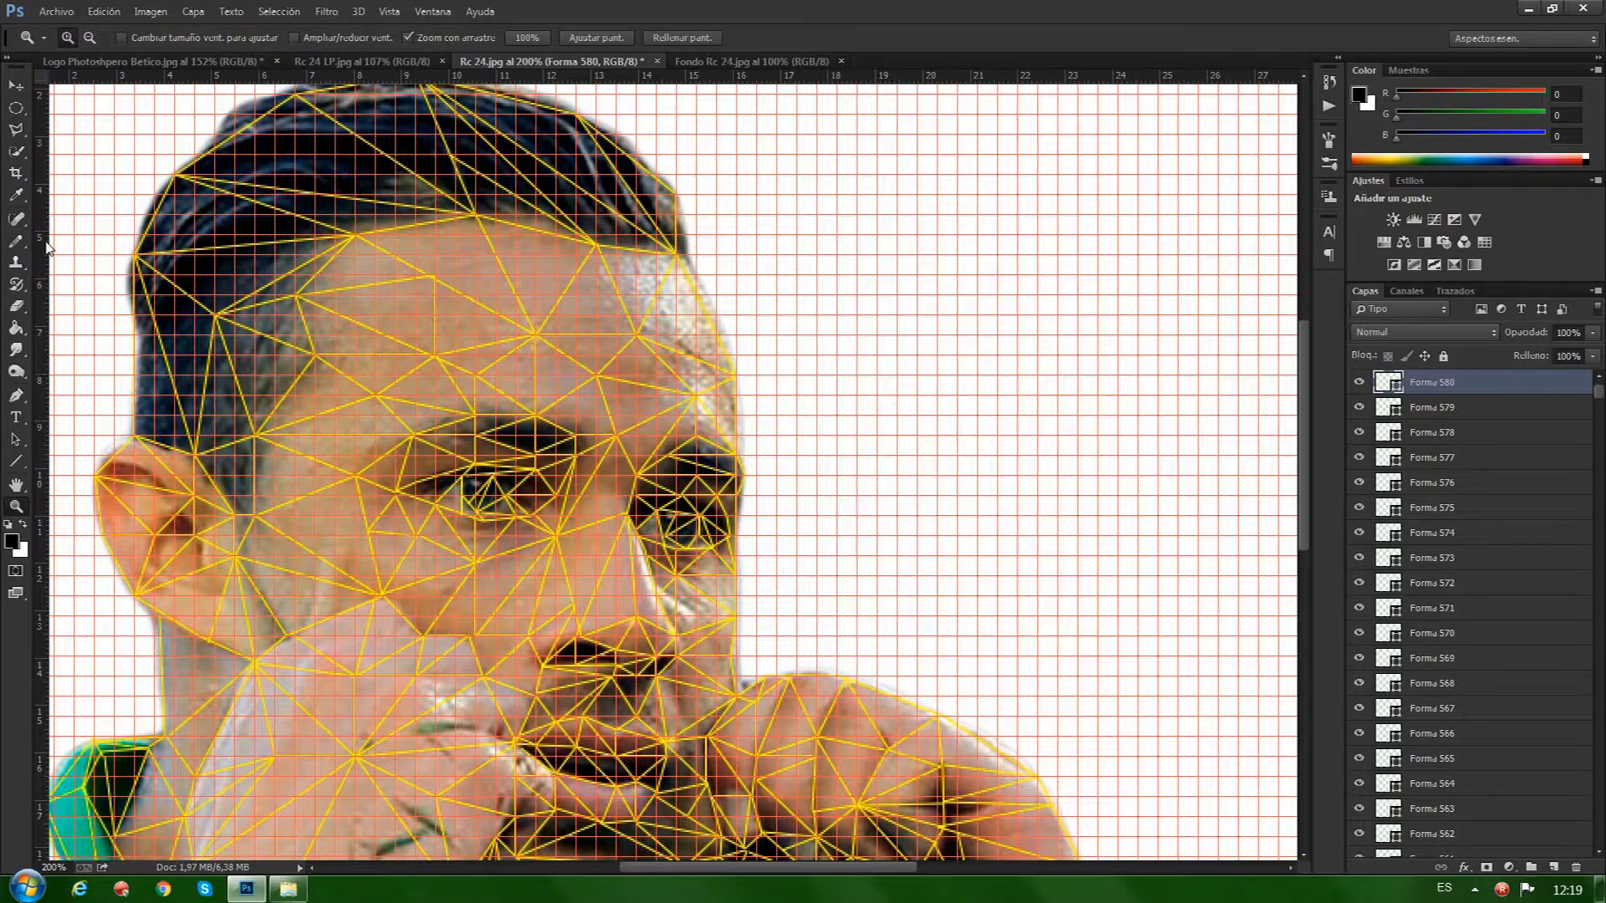
Zoom out to review the full mesh, zoom back to 200%, and hide the grid.
click(601, 494)
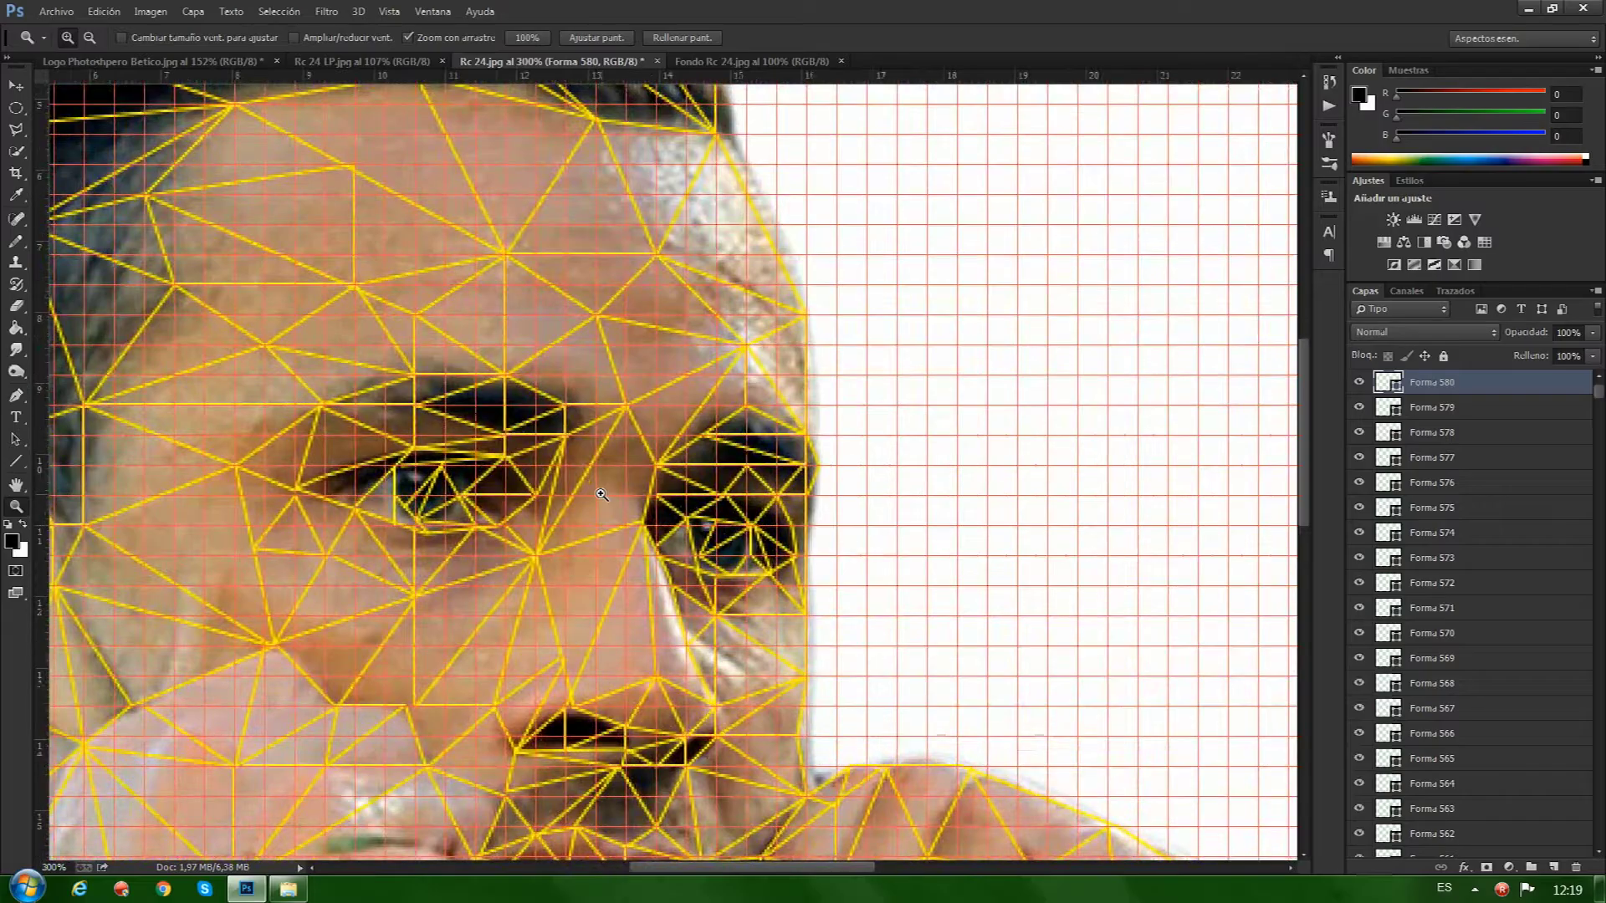
key(alt)
alt+click(608, 479)
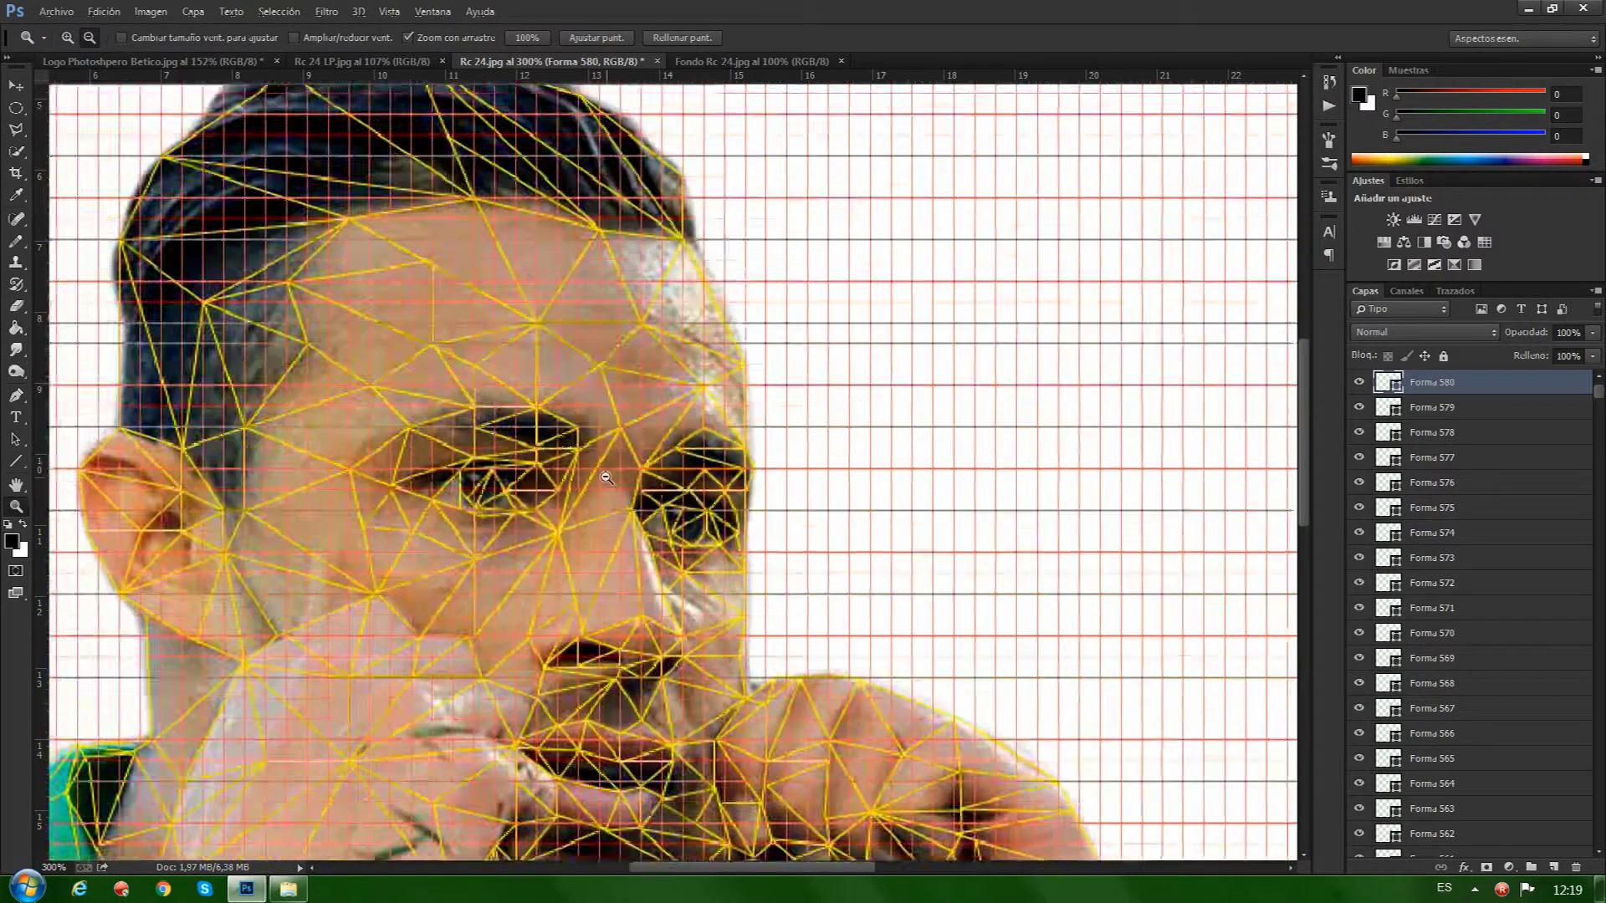
alt+click(633, 499)
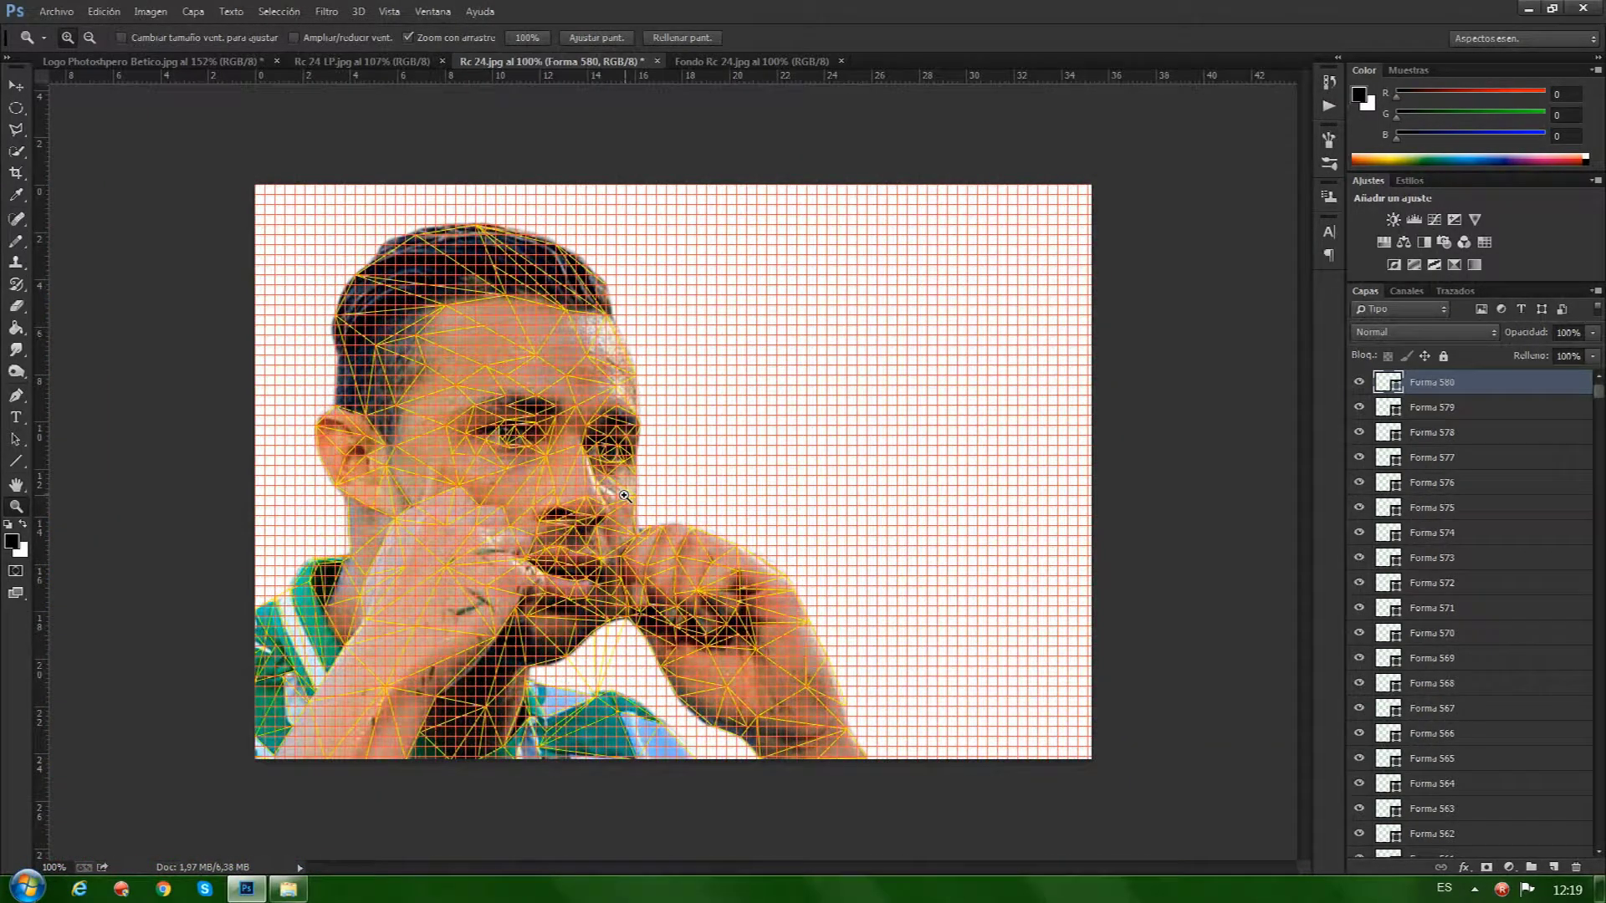
click(569, 444)
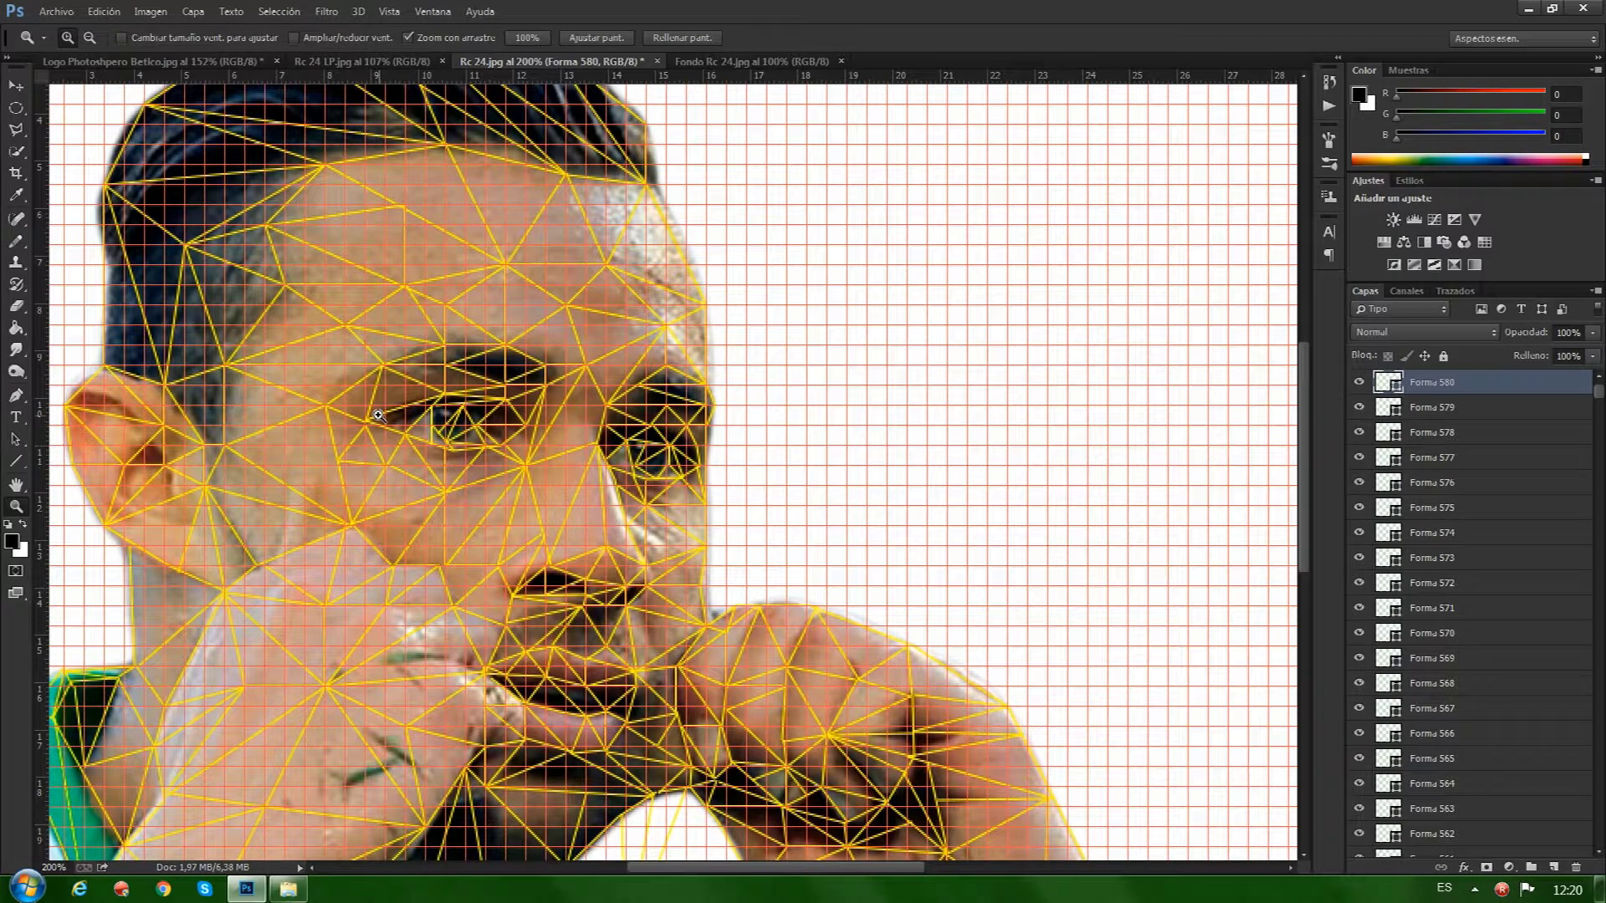
key(ctrl+apostrophe)
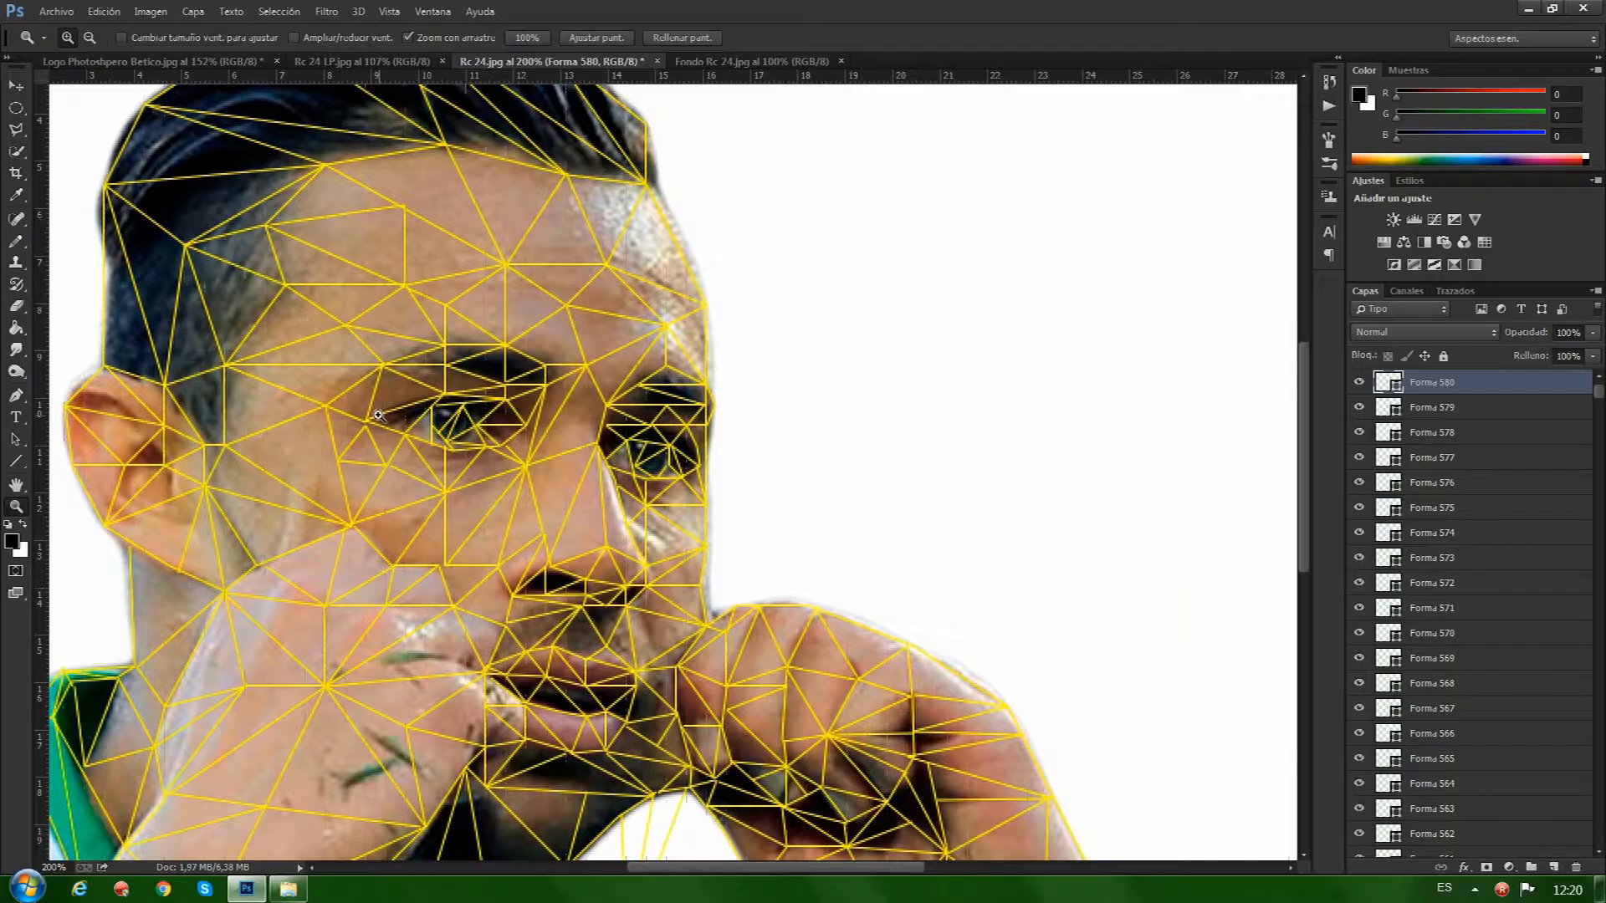
drag(741, 635, 747, 636)
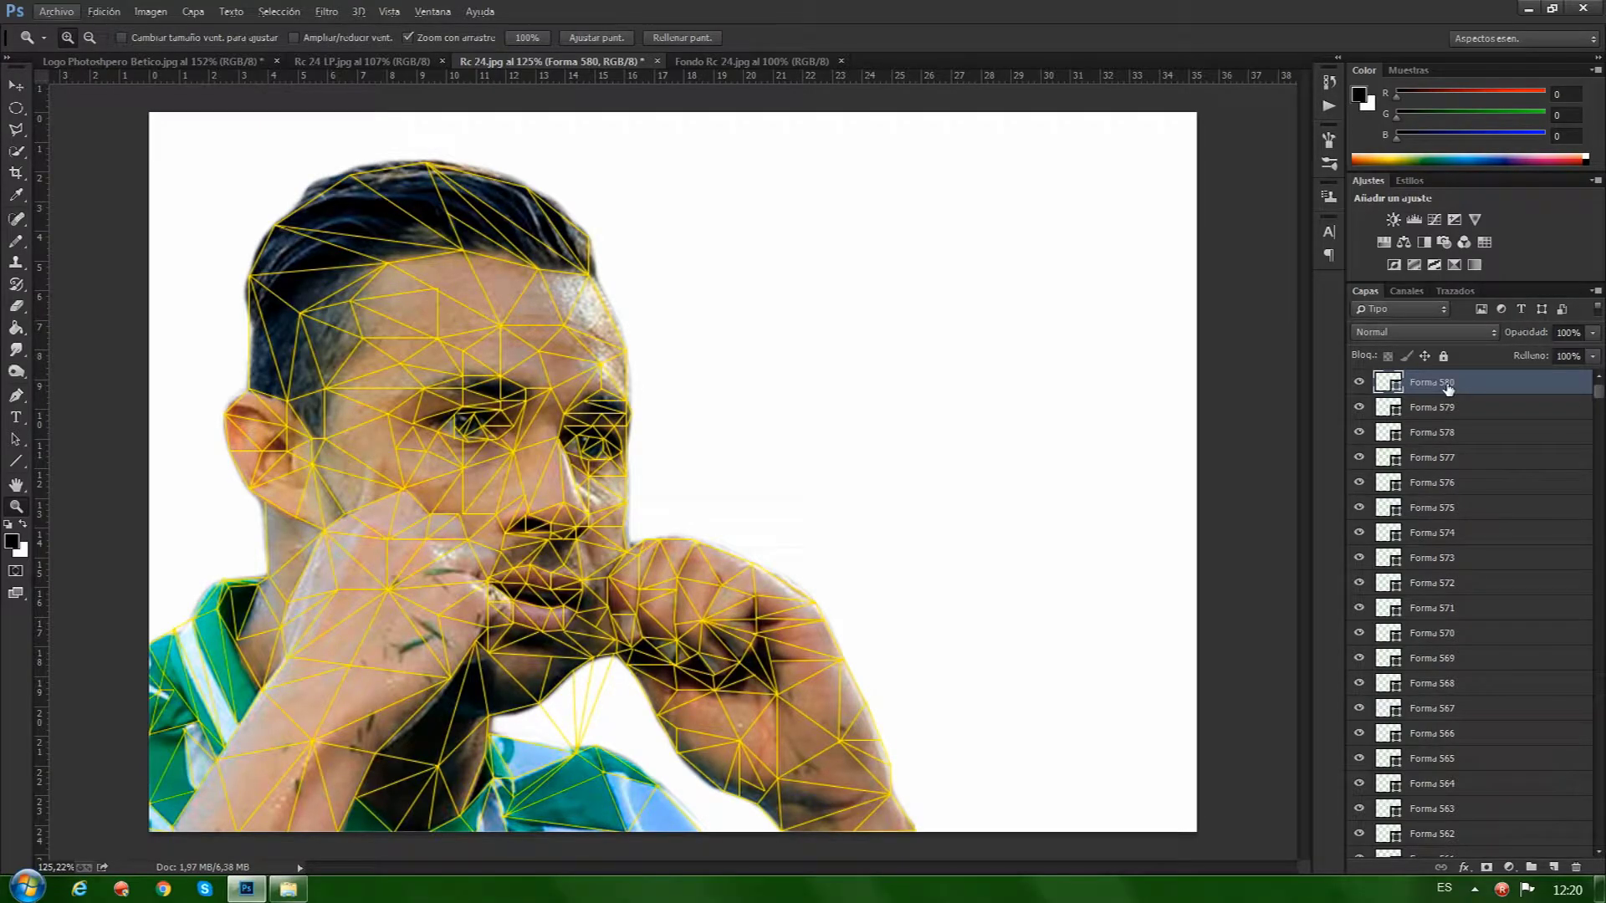
Select layers Forma 1 through Forma 580 and merge them with Ctrl+E.
drag(1600, 398, 1604, 851)
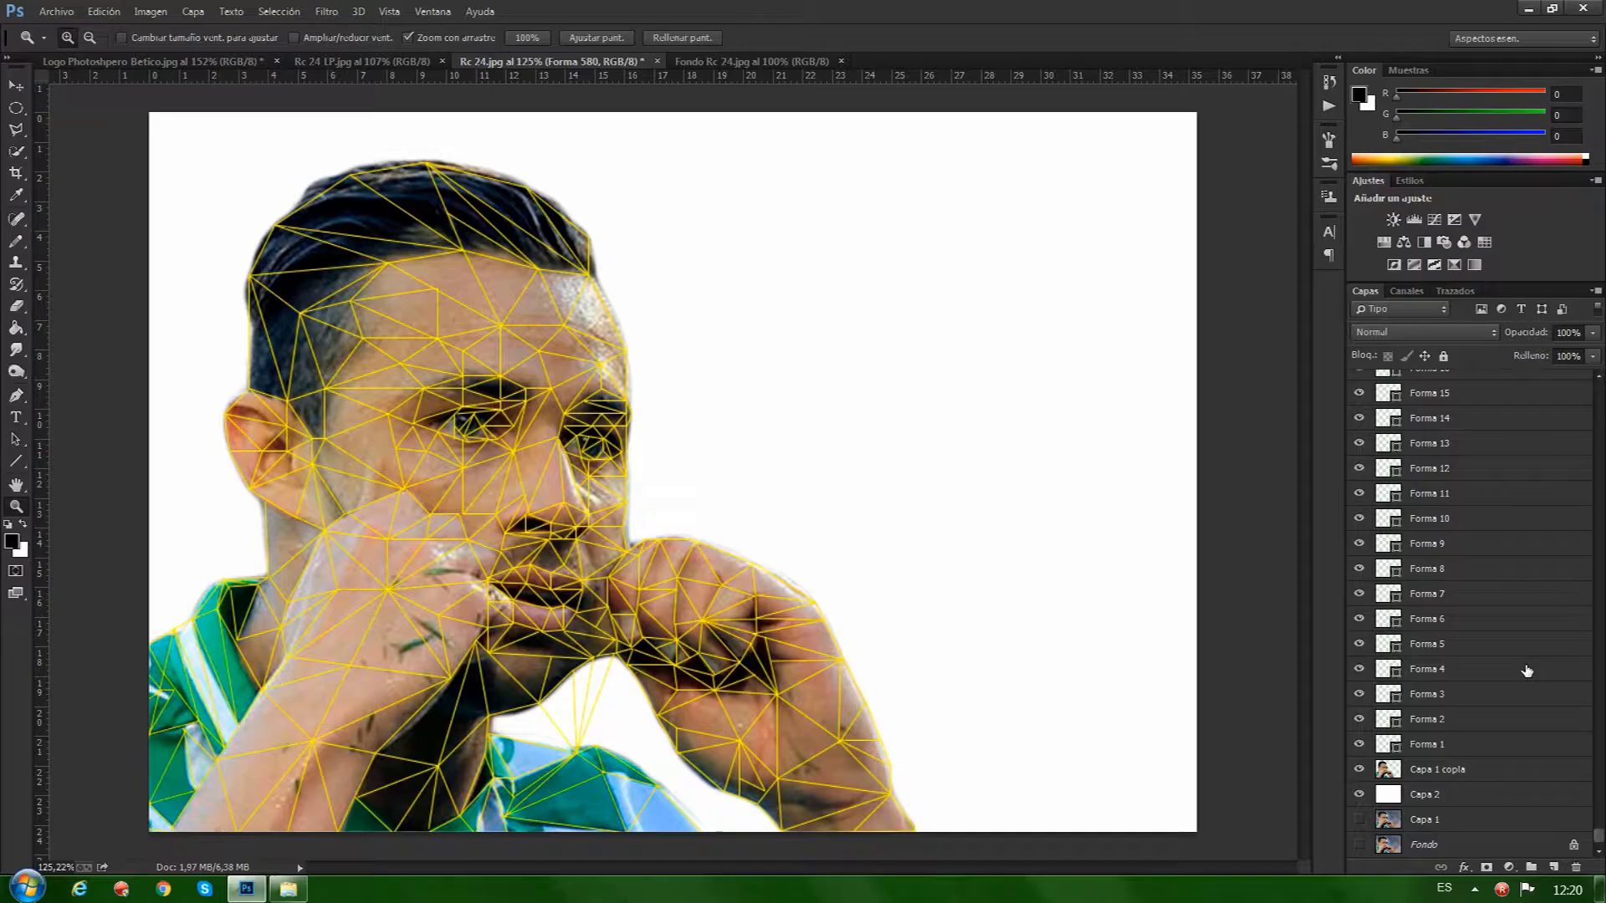
click(1456, 747)
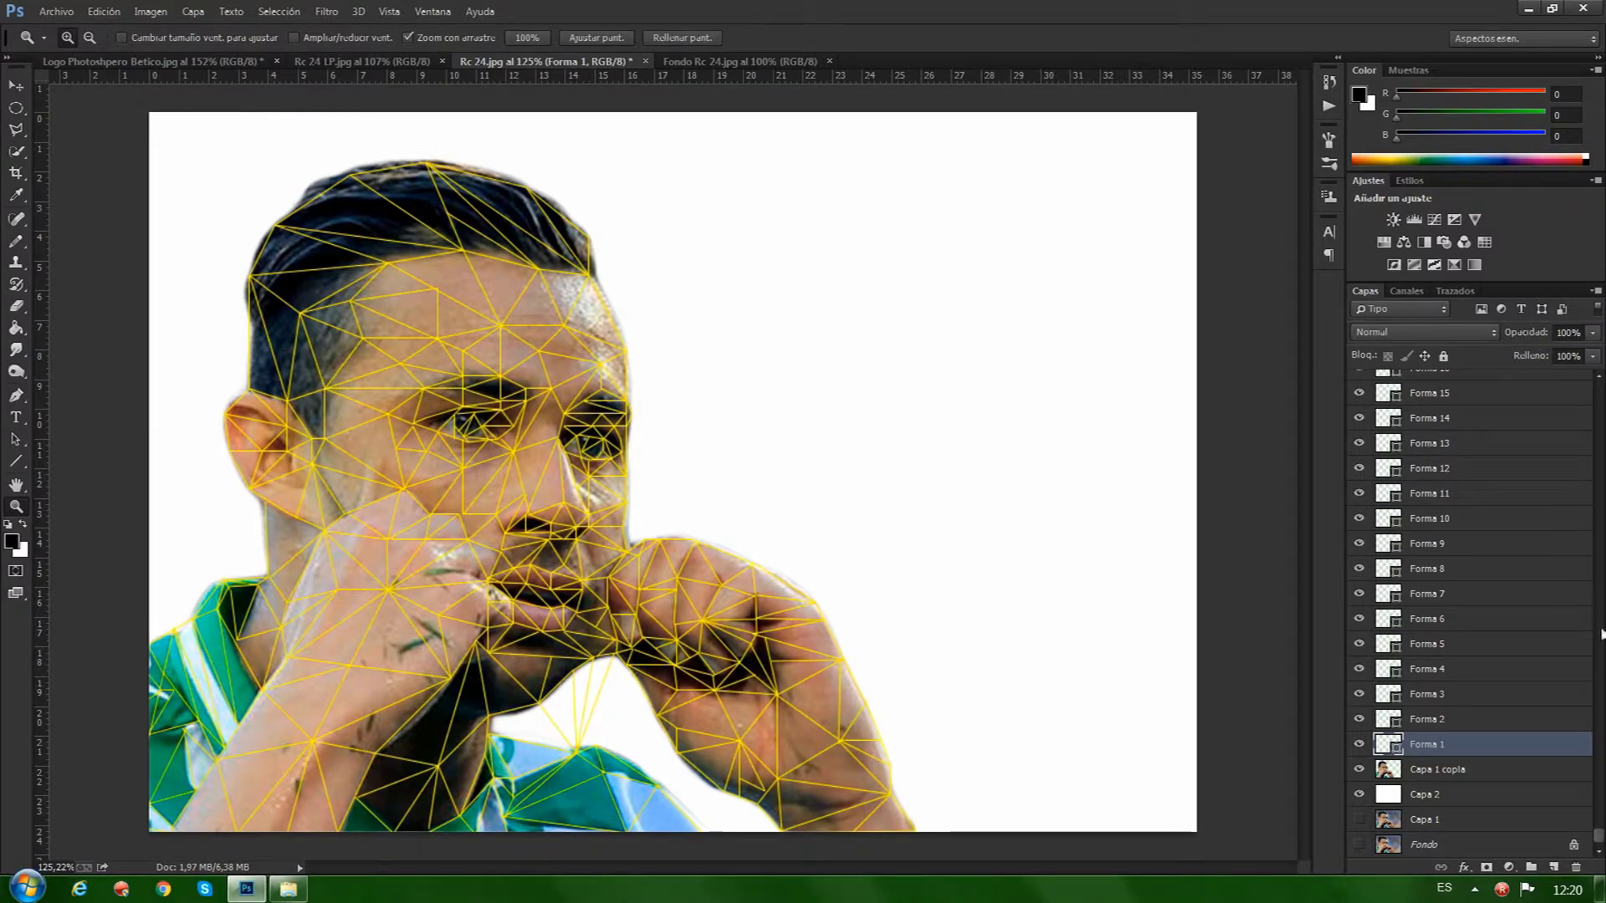
drag(1600, 841, 1599, 387)
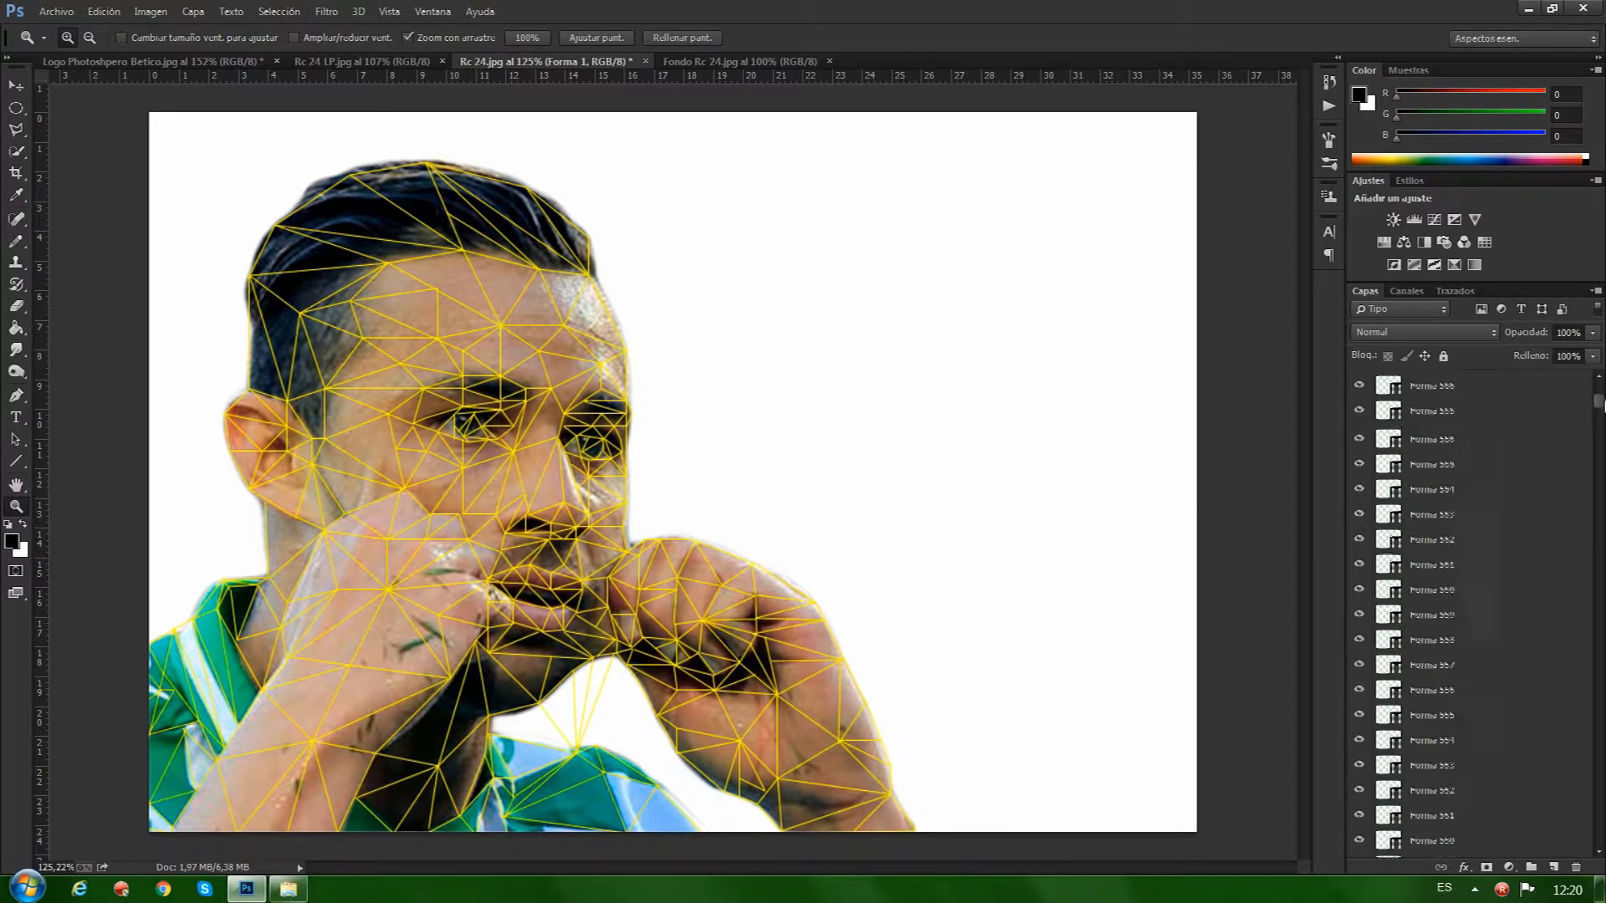
shift+click(1469, 383)
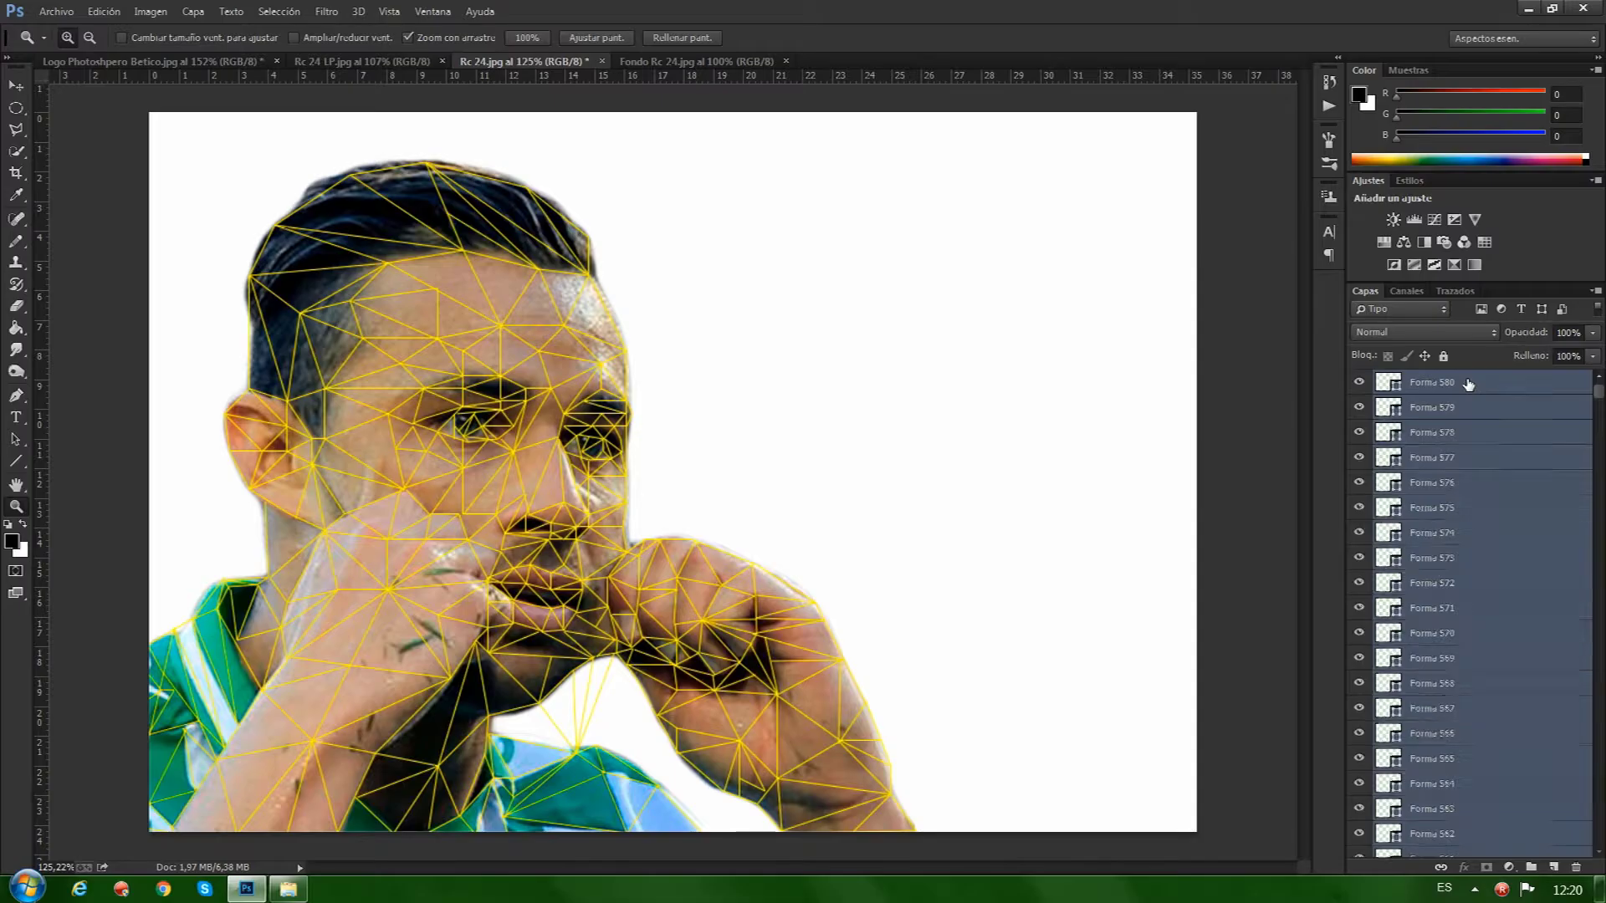
key(ctrl+e)
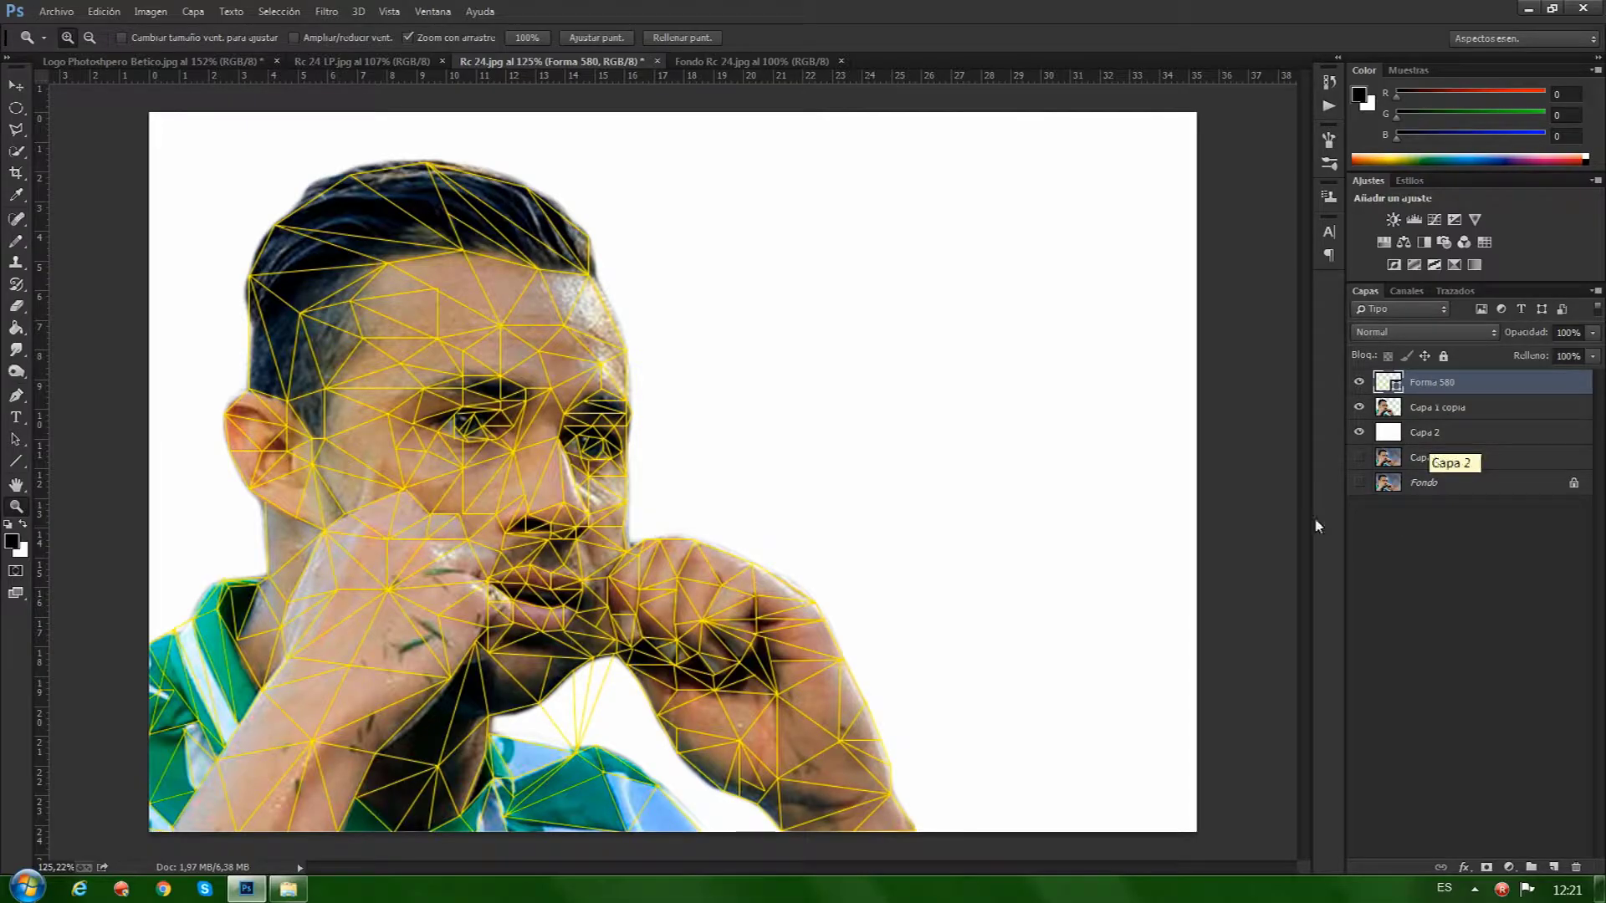
Fill the Capa 2 backdrop with white, after a brief brown fill, and show Capa 1 copia again.
click(1360, 409)
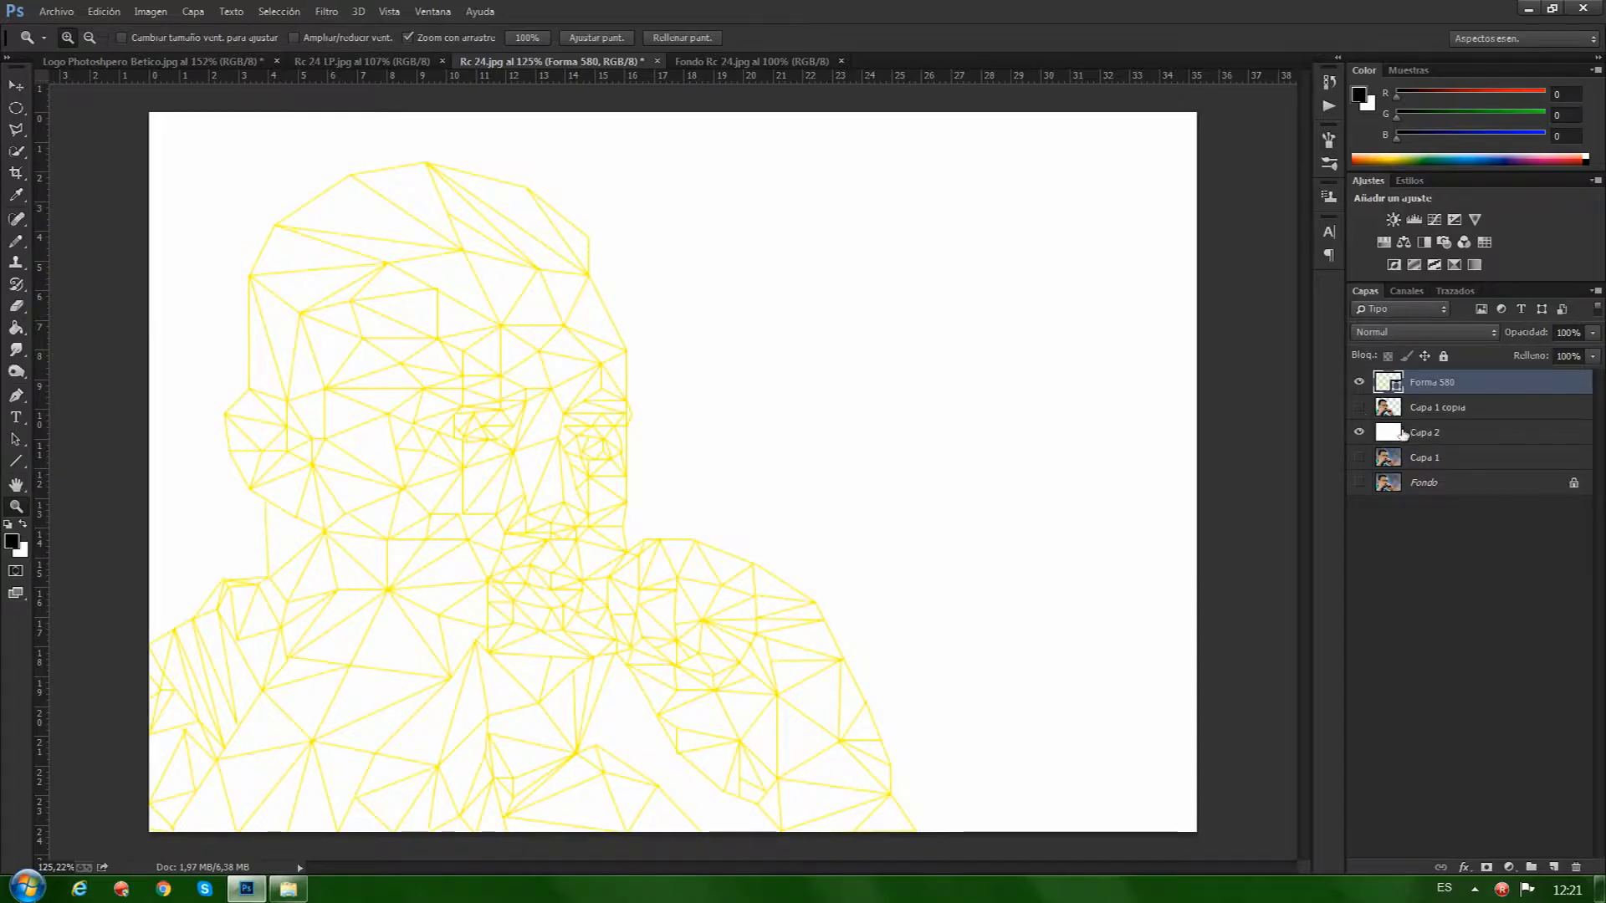
click(1392, 436)
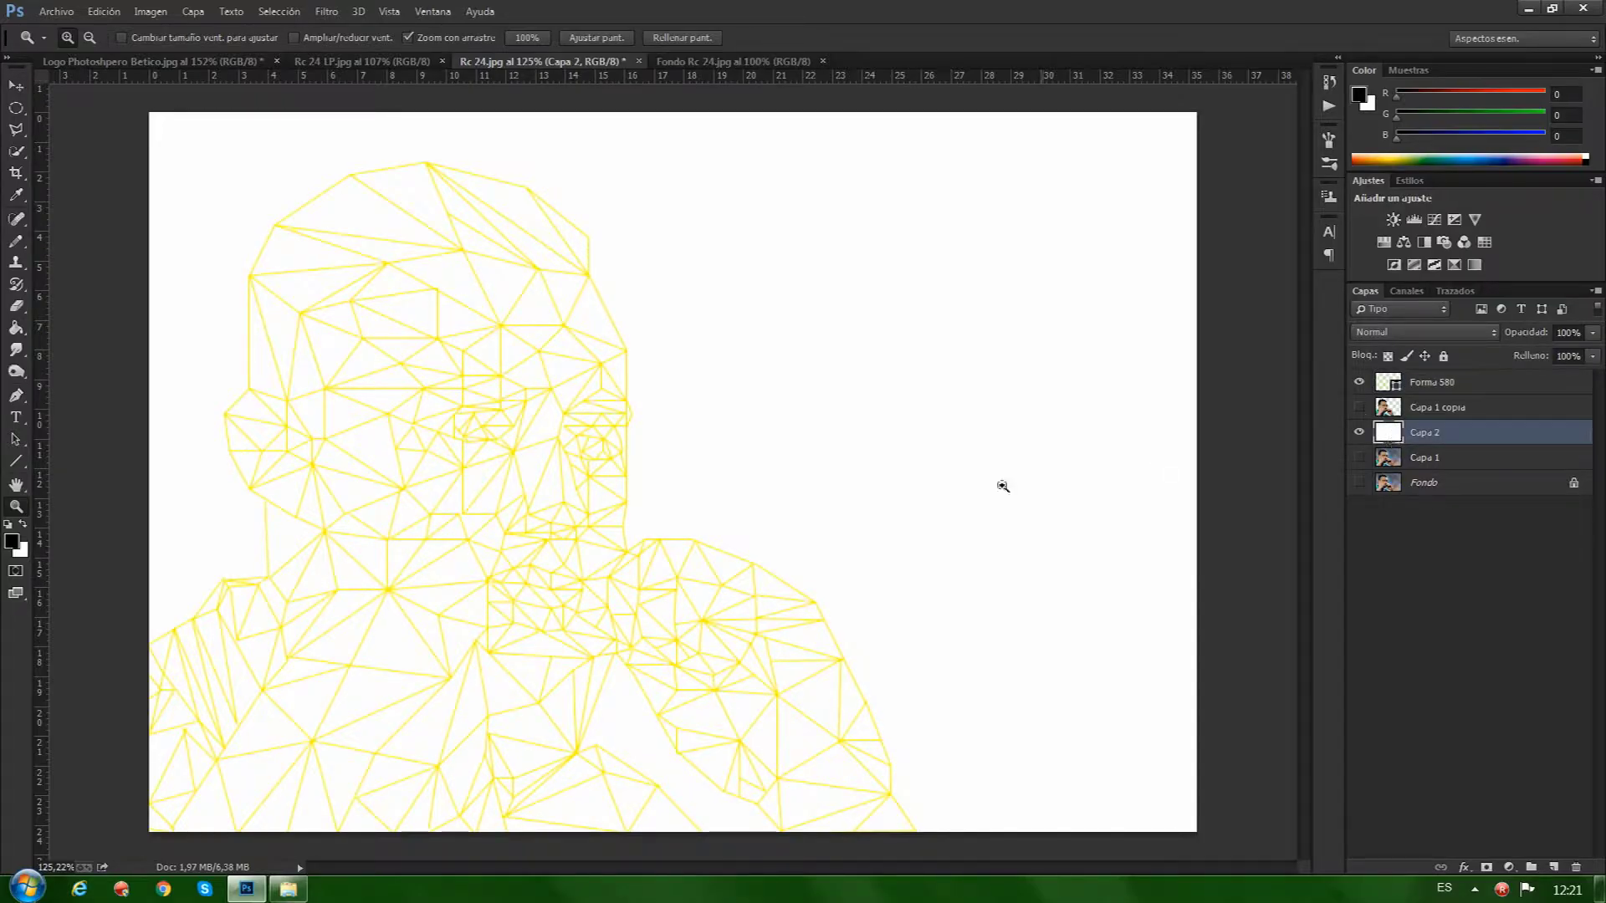
click(12, 541)
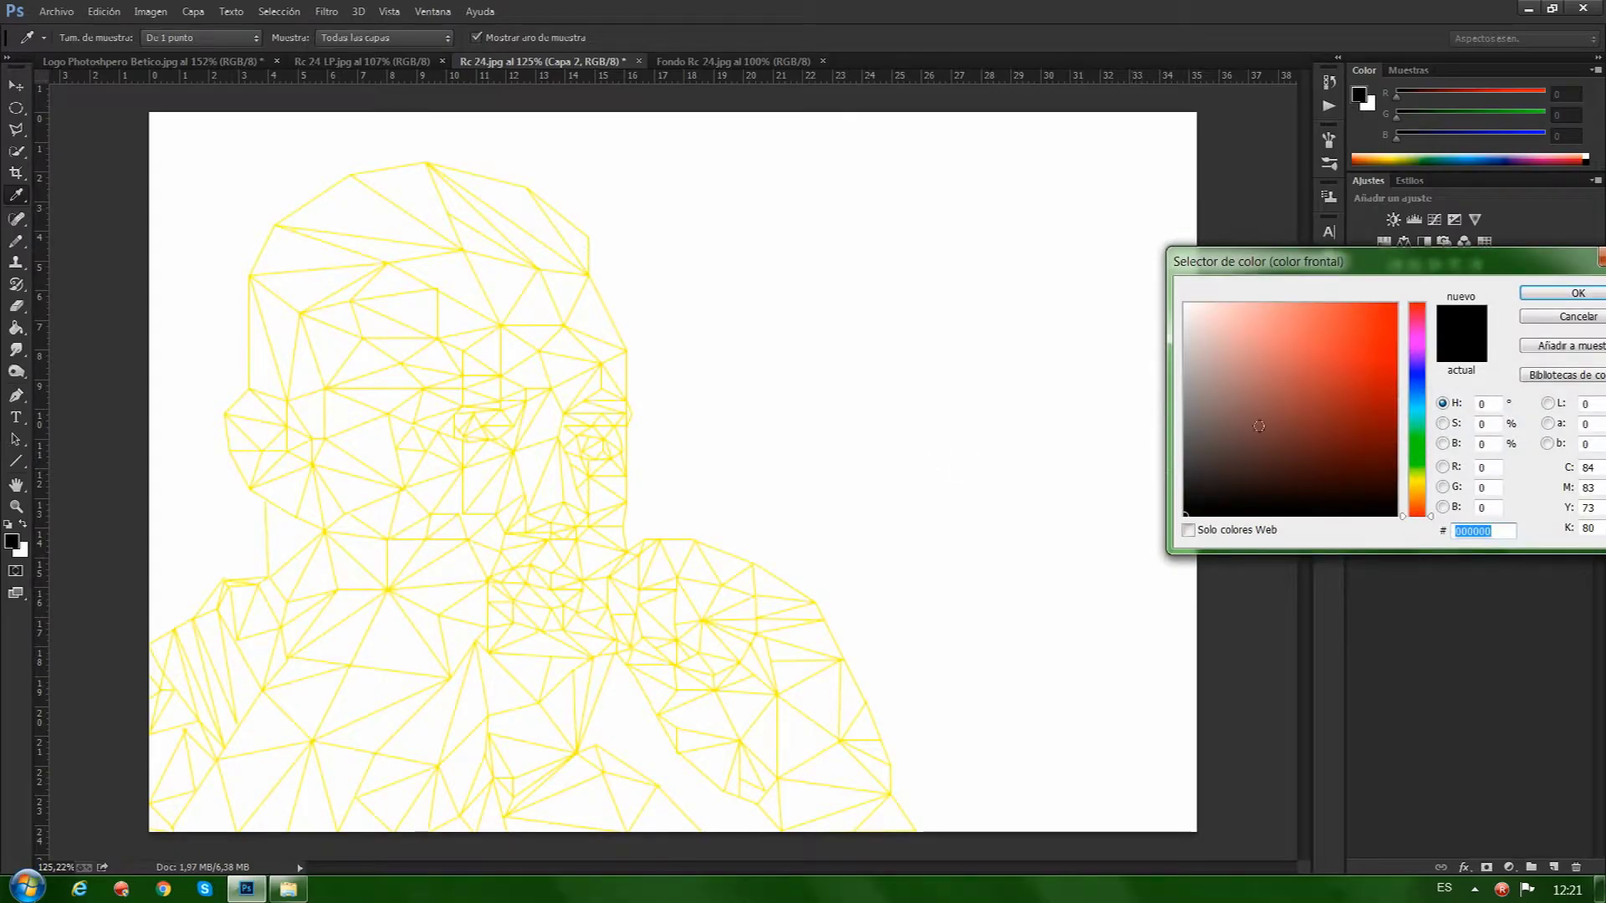
click(1249, 413)
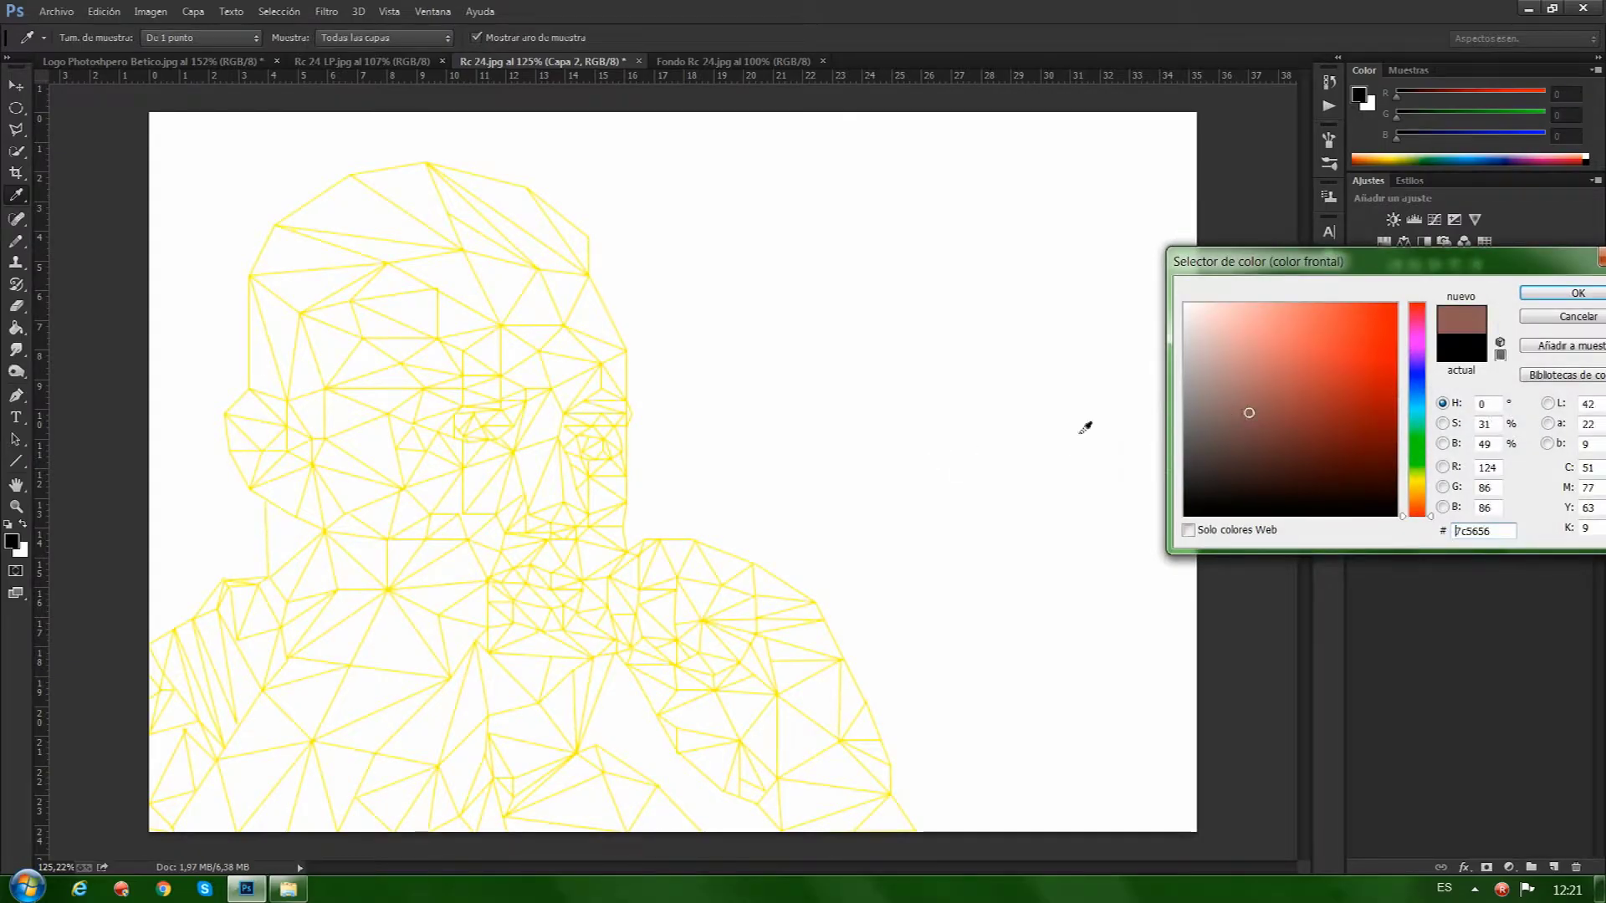
click(1575, 294)
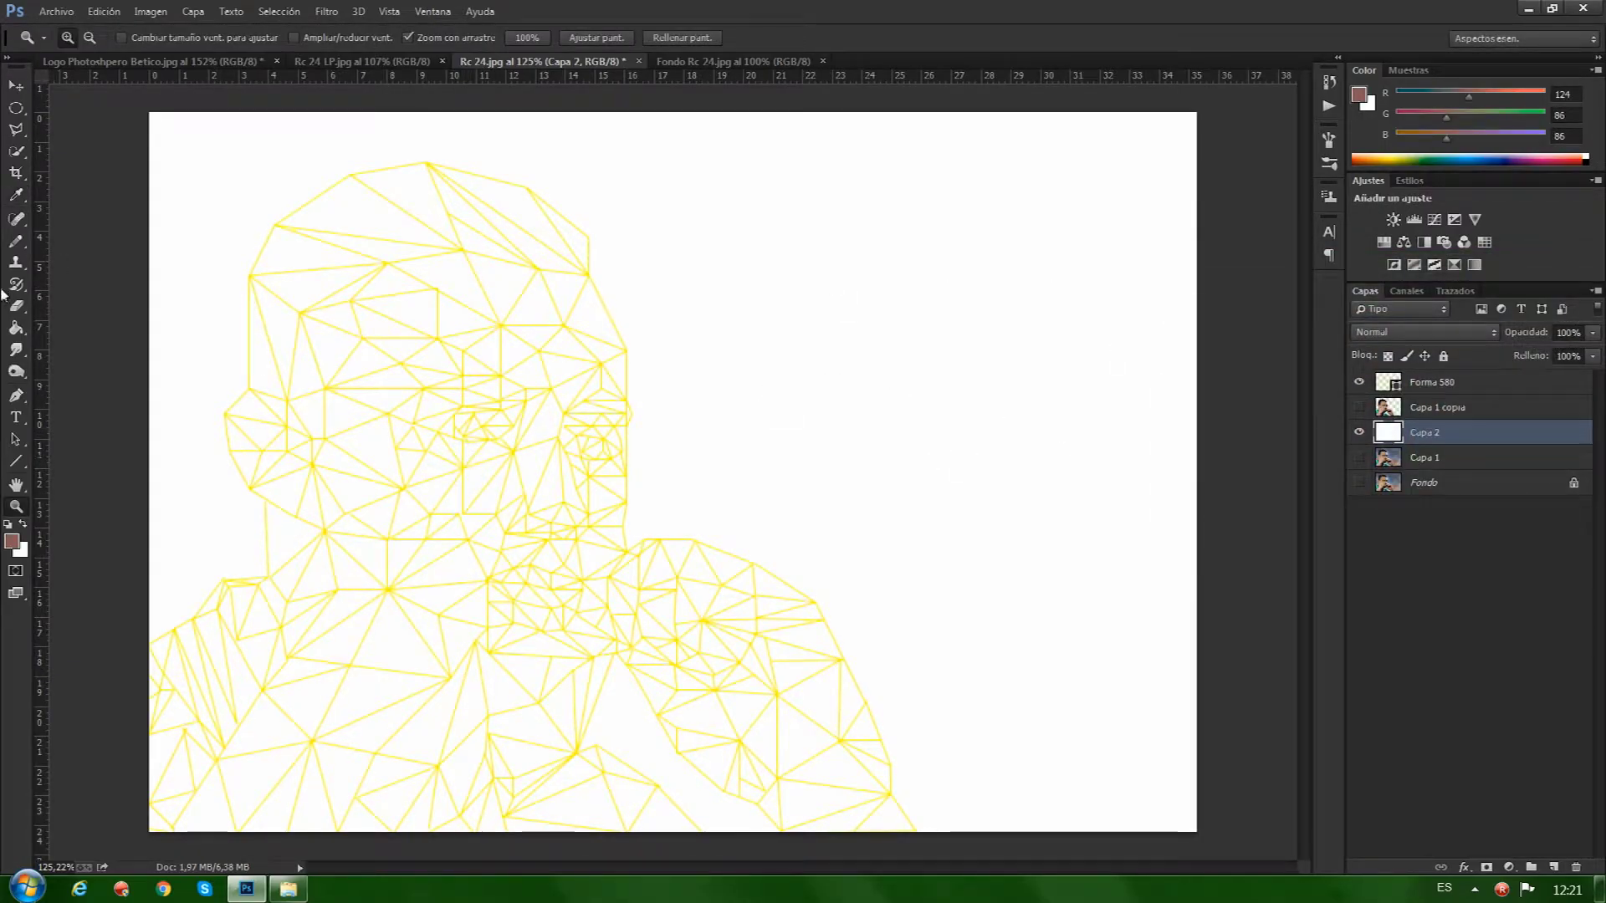
click(16, 328)
click(437, 317)
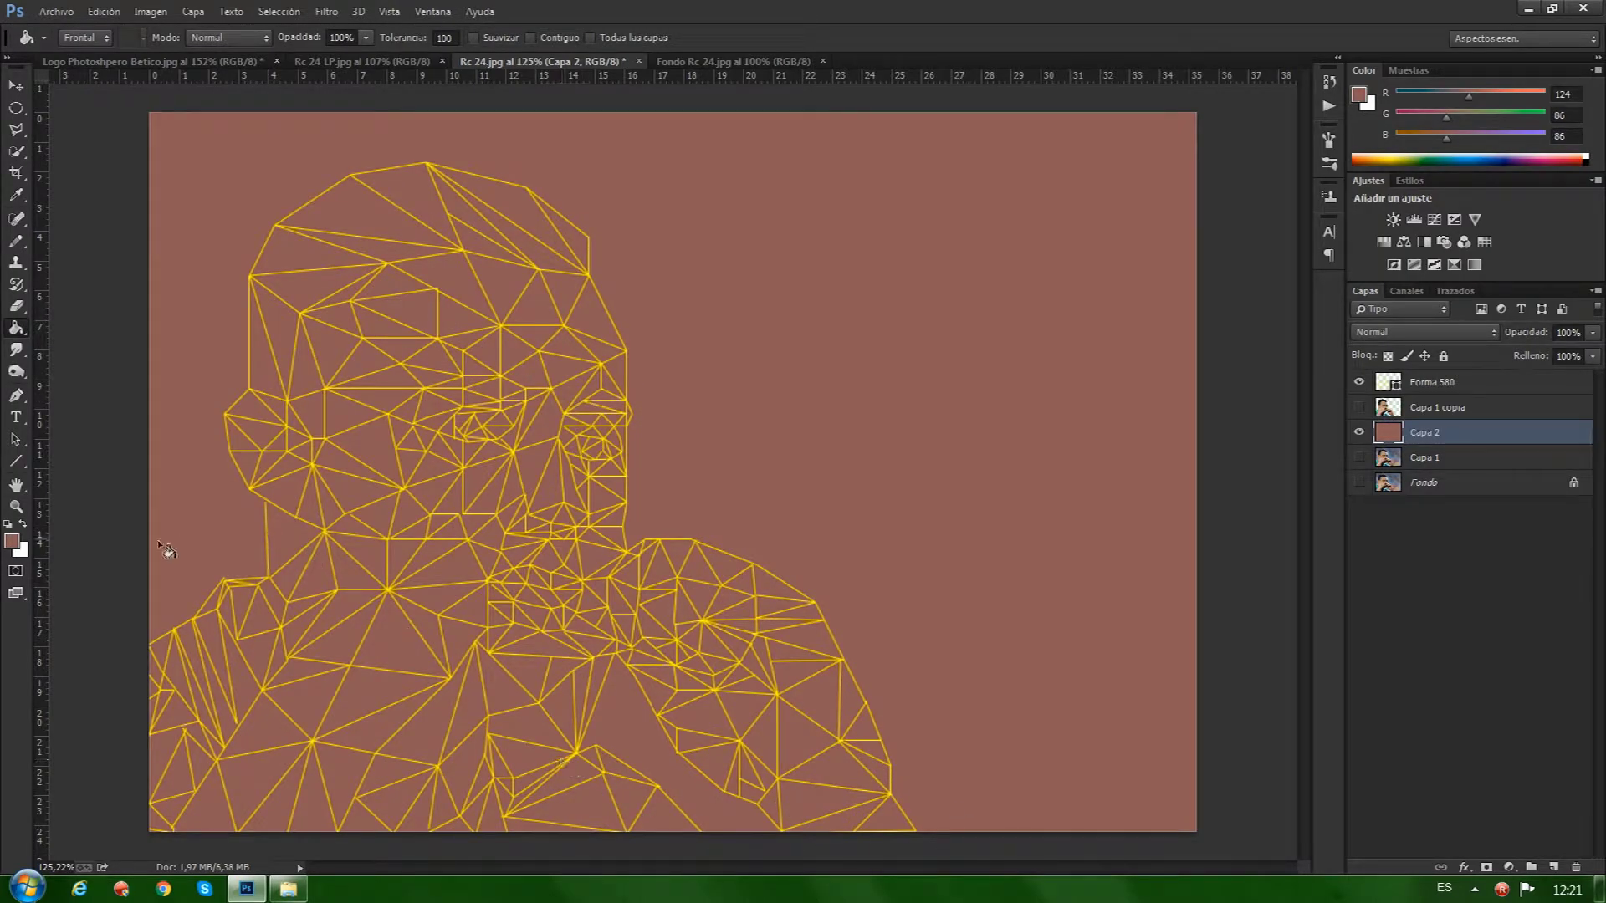
click(23, 526)
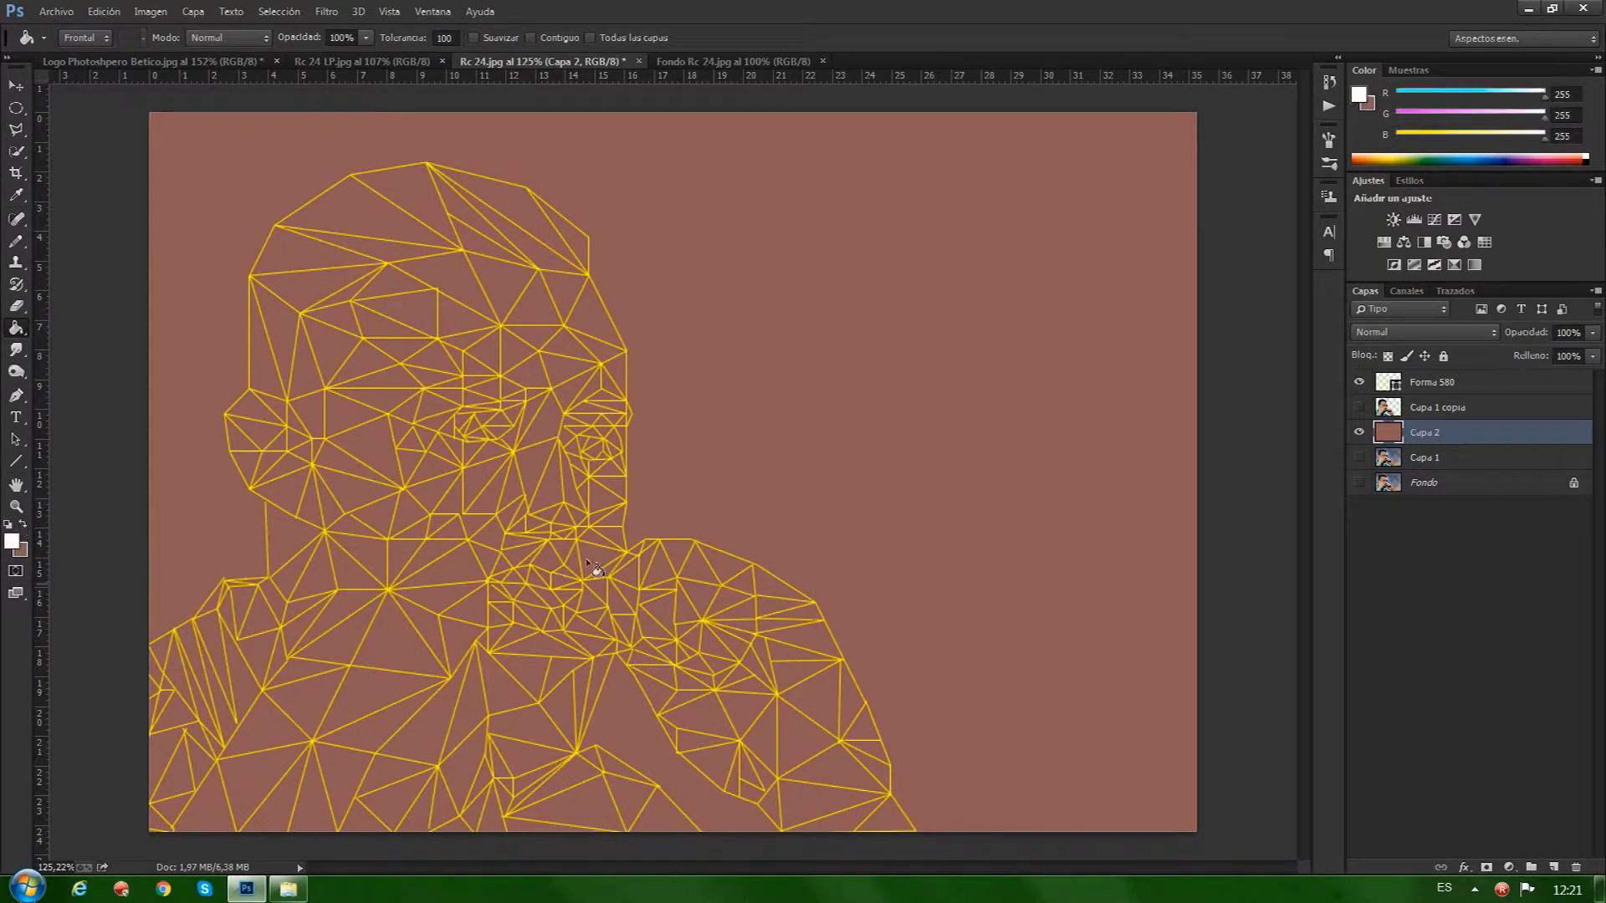
click(860, 396)
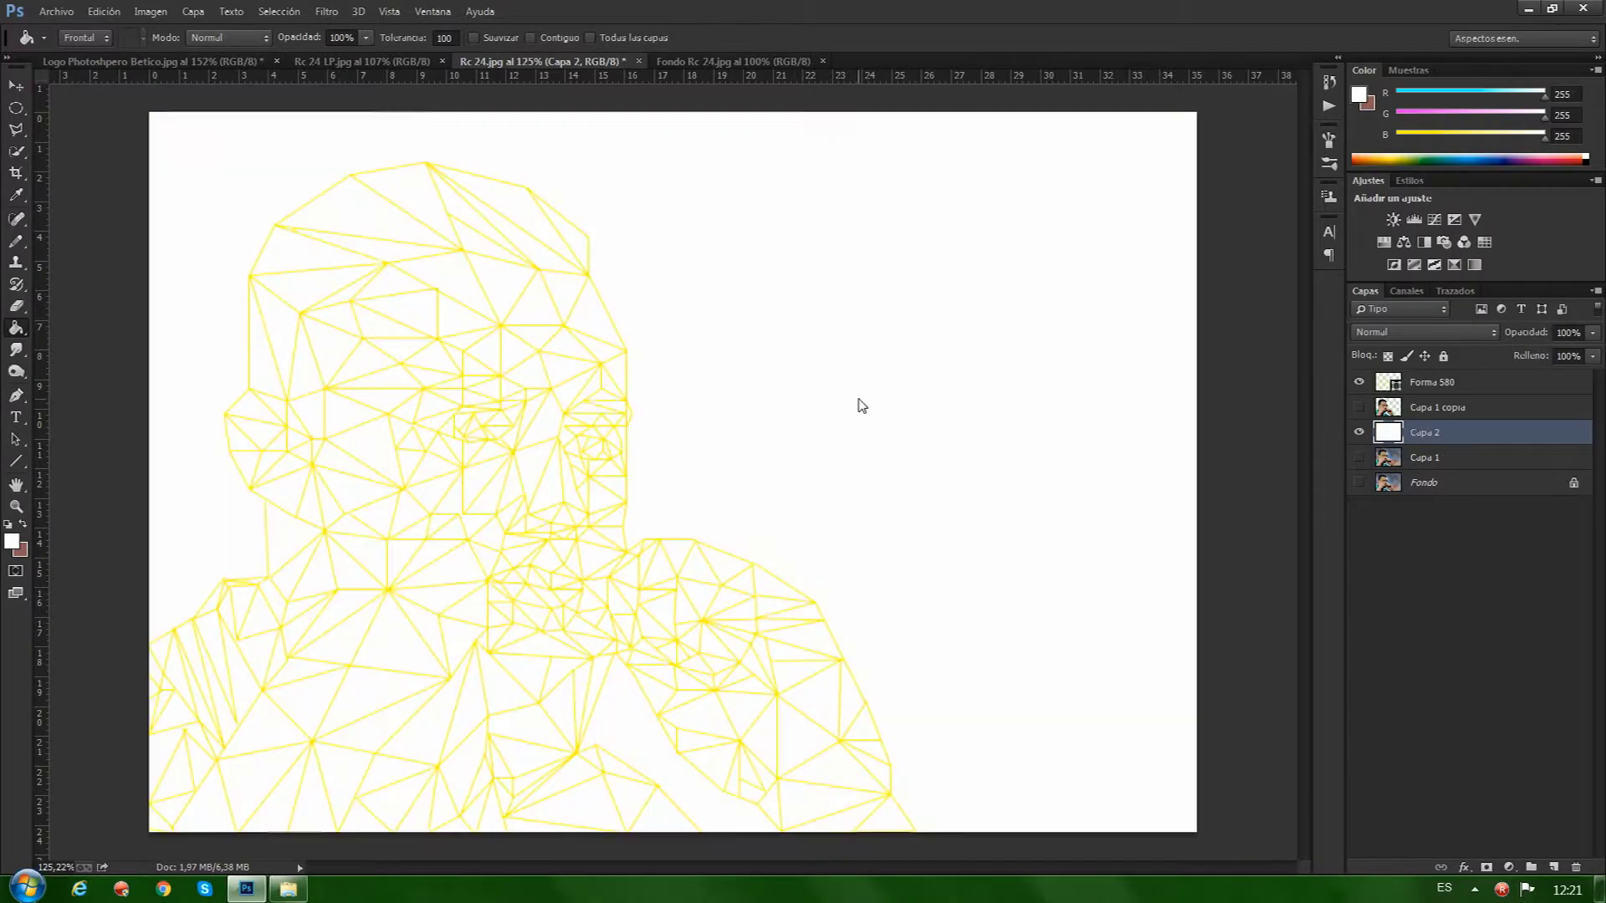
click(1360, 407)
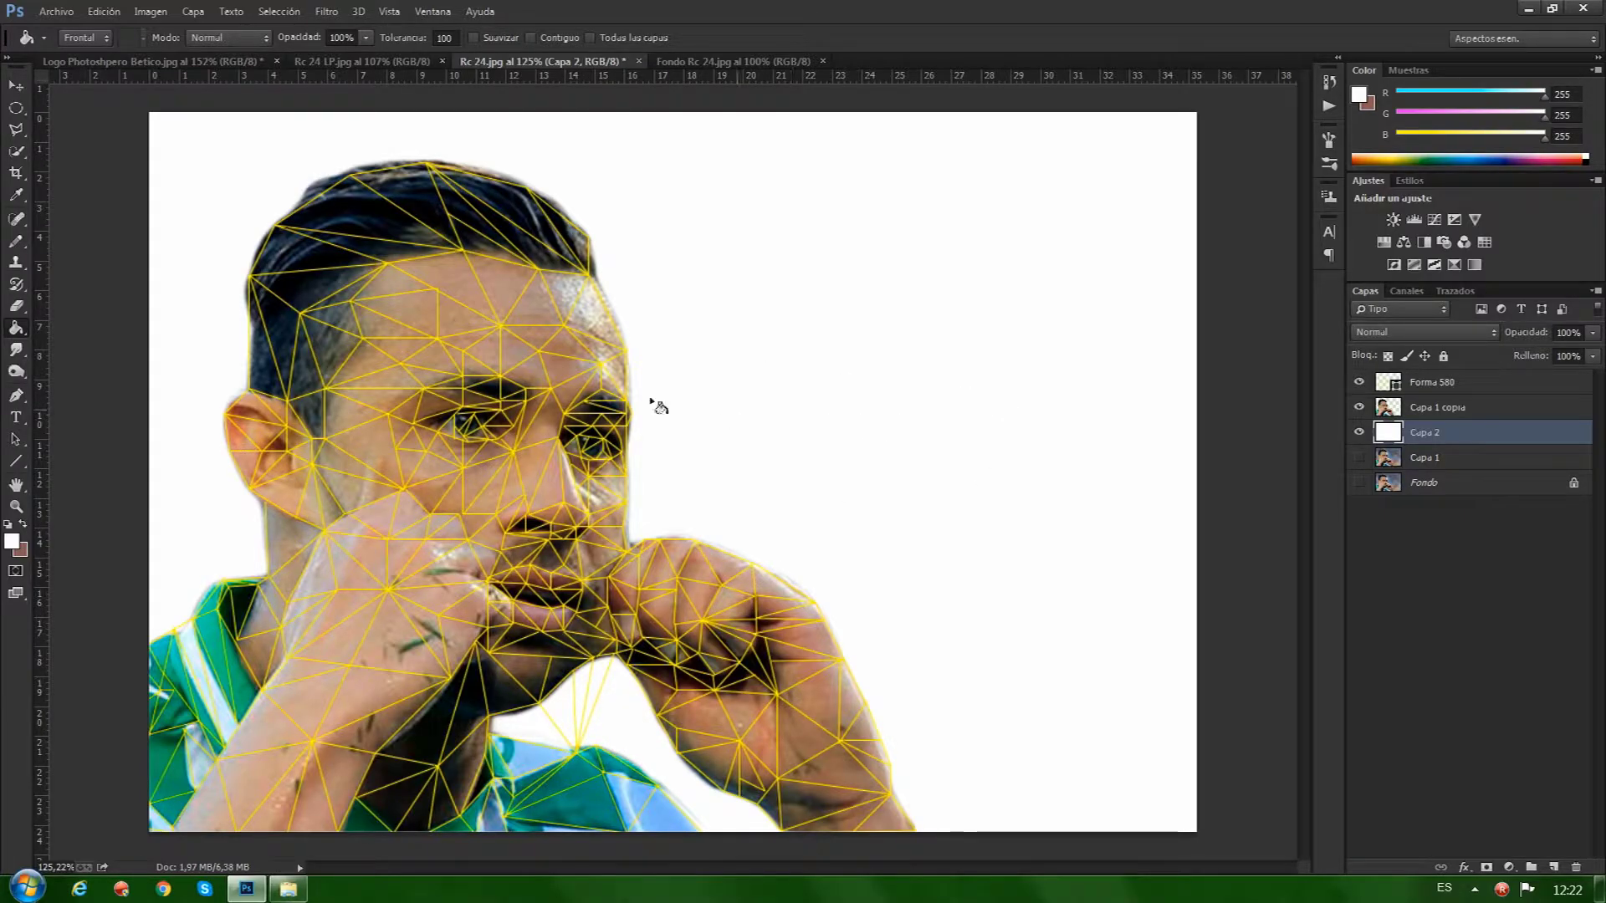
Toggle the Forma 580 mesh to compare, then zoom and pan to the top of the head.
click(1359, 382)
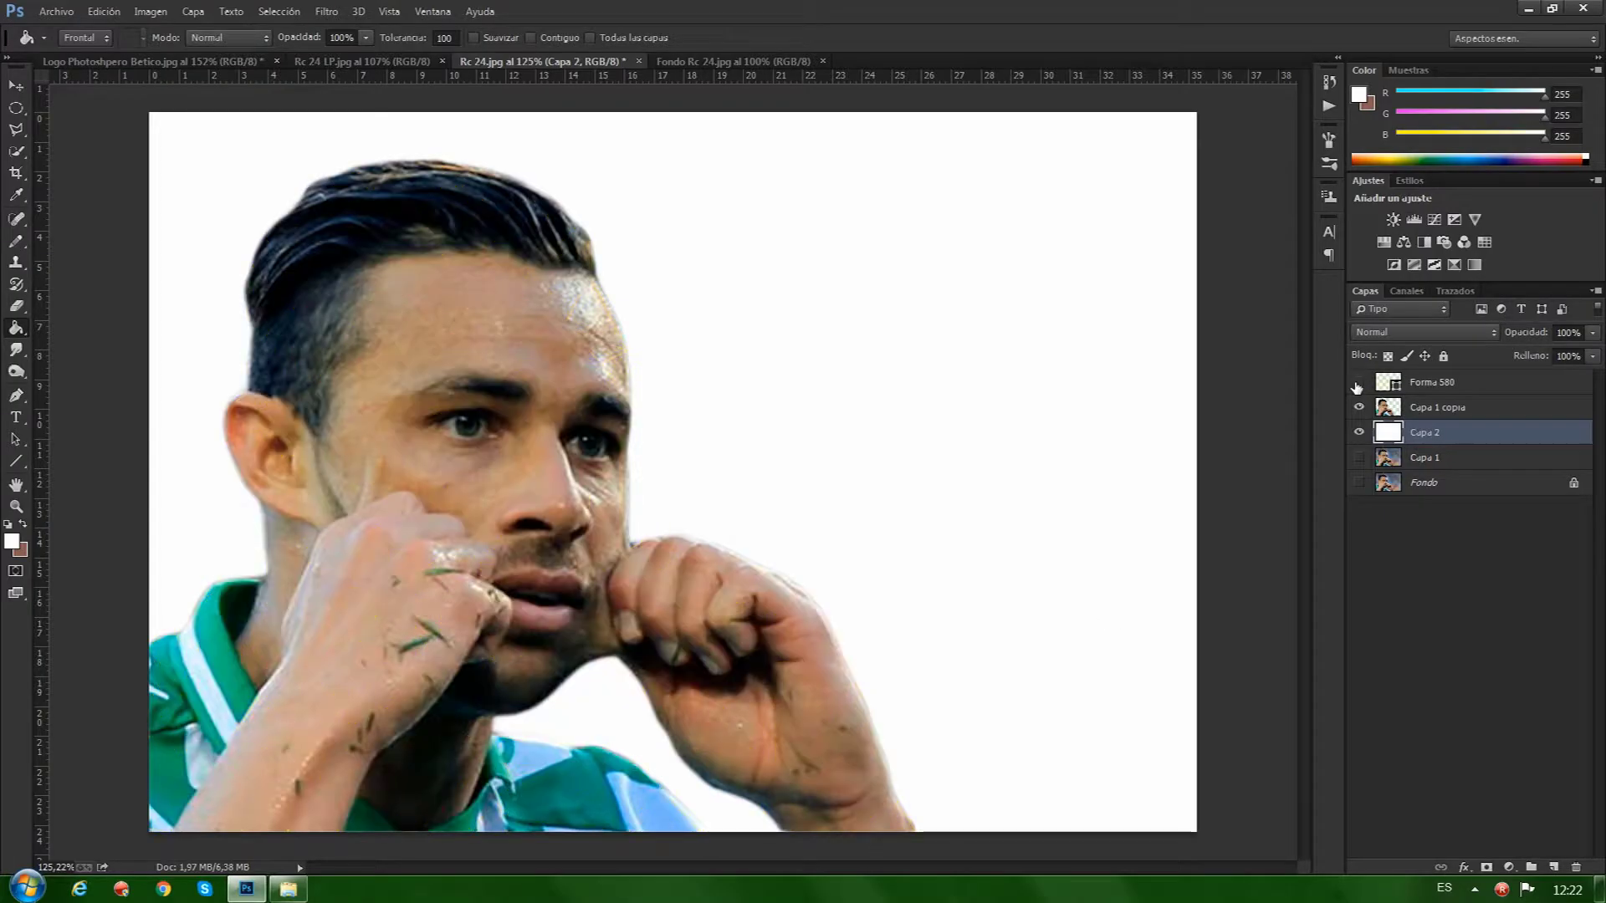
click(1359, 382)
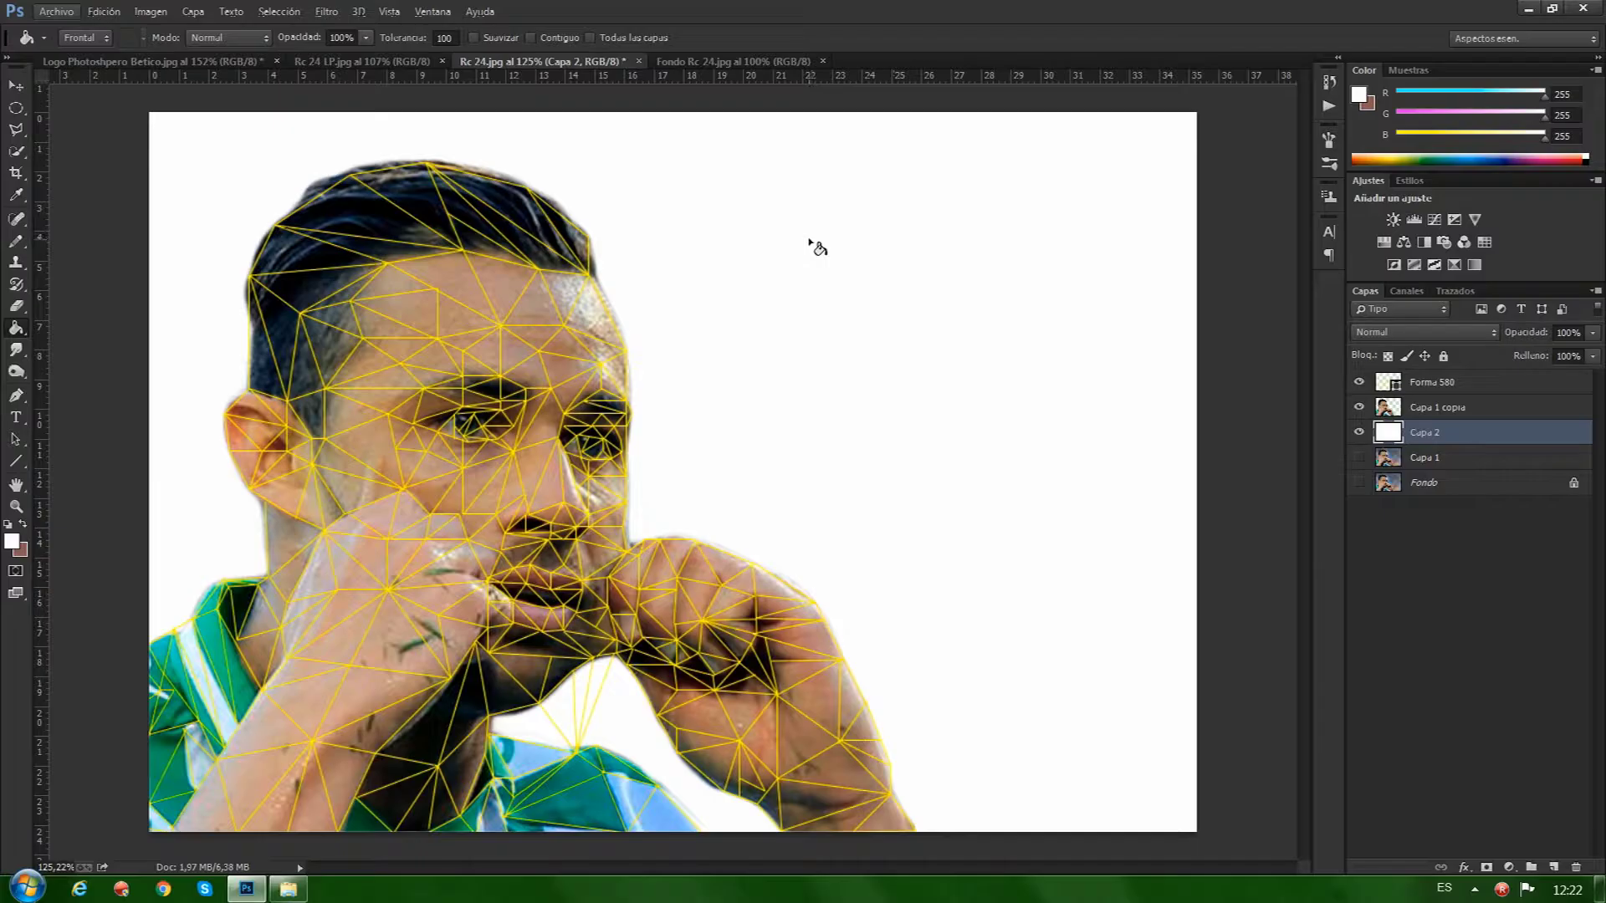
scroll(788, 268, up, 4)
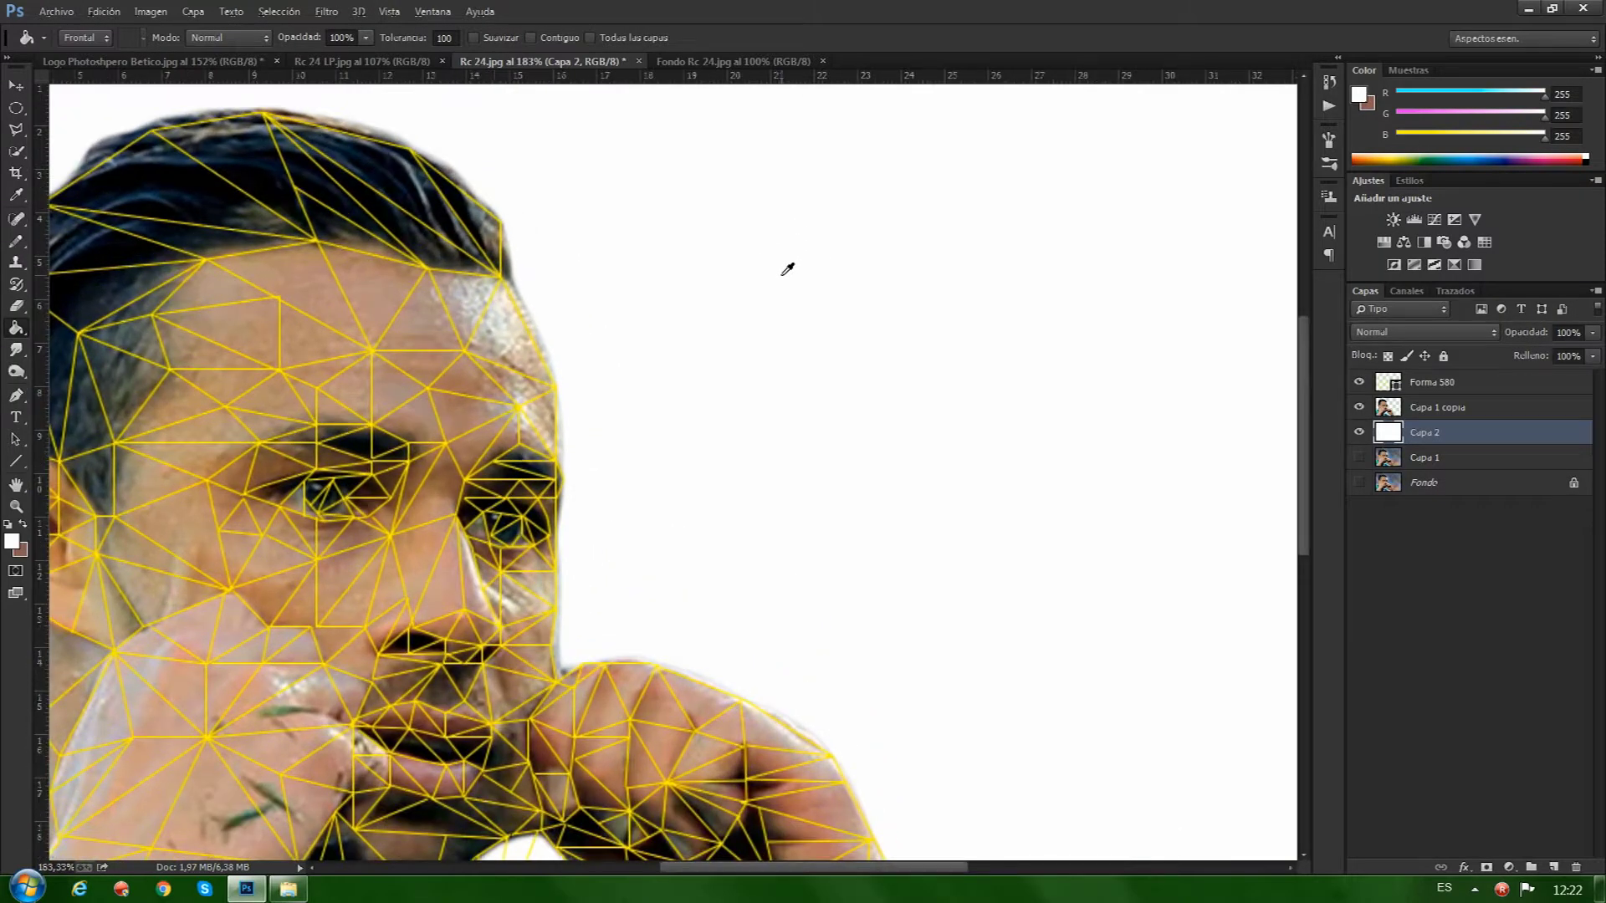
key(alt)
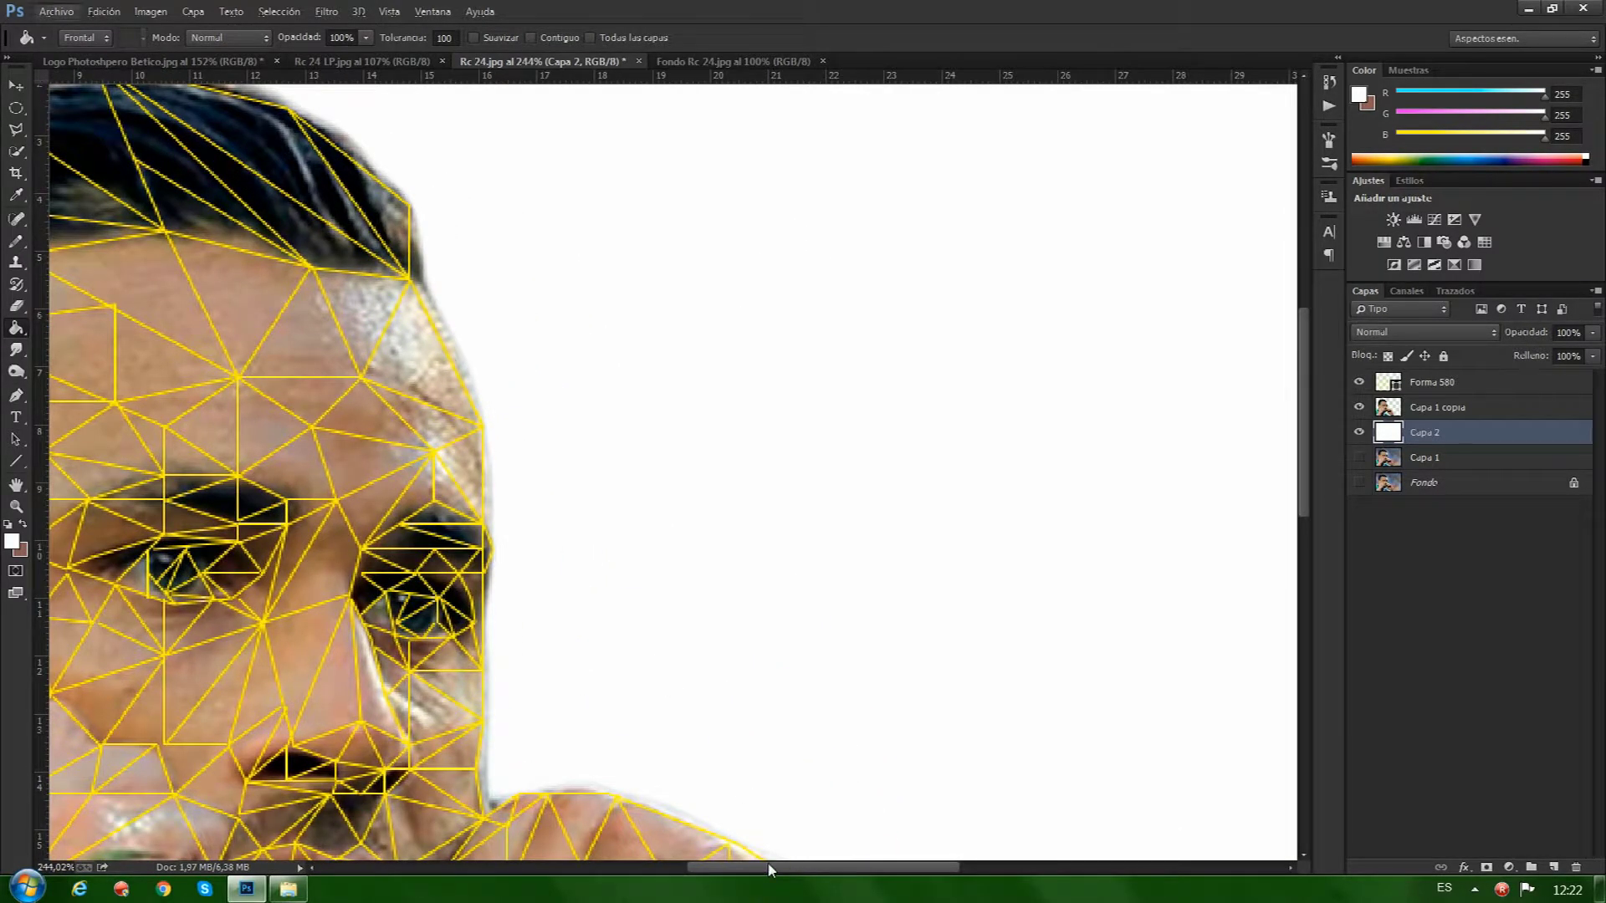
scroll(768, 870, left, 1)
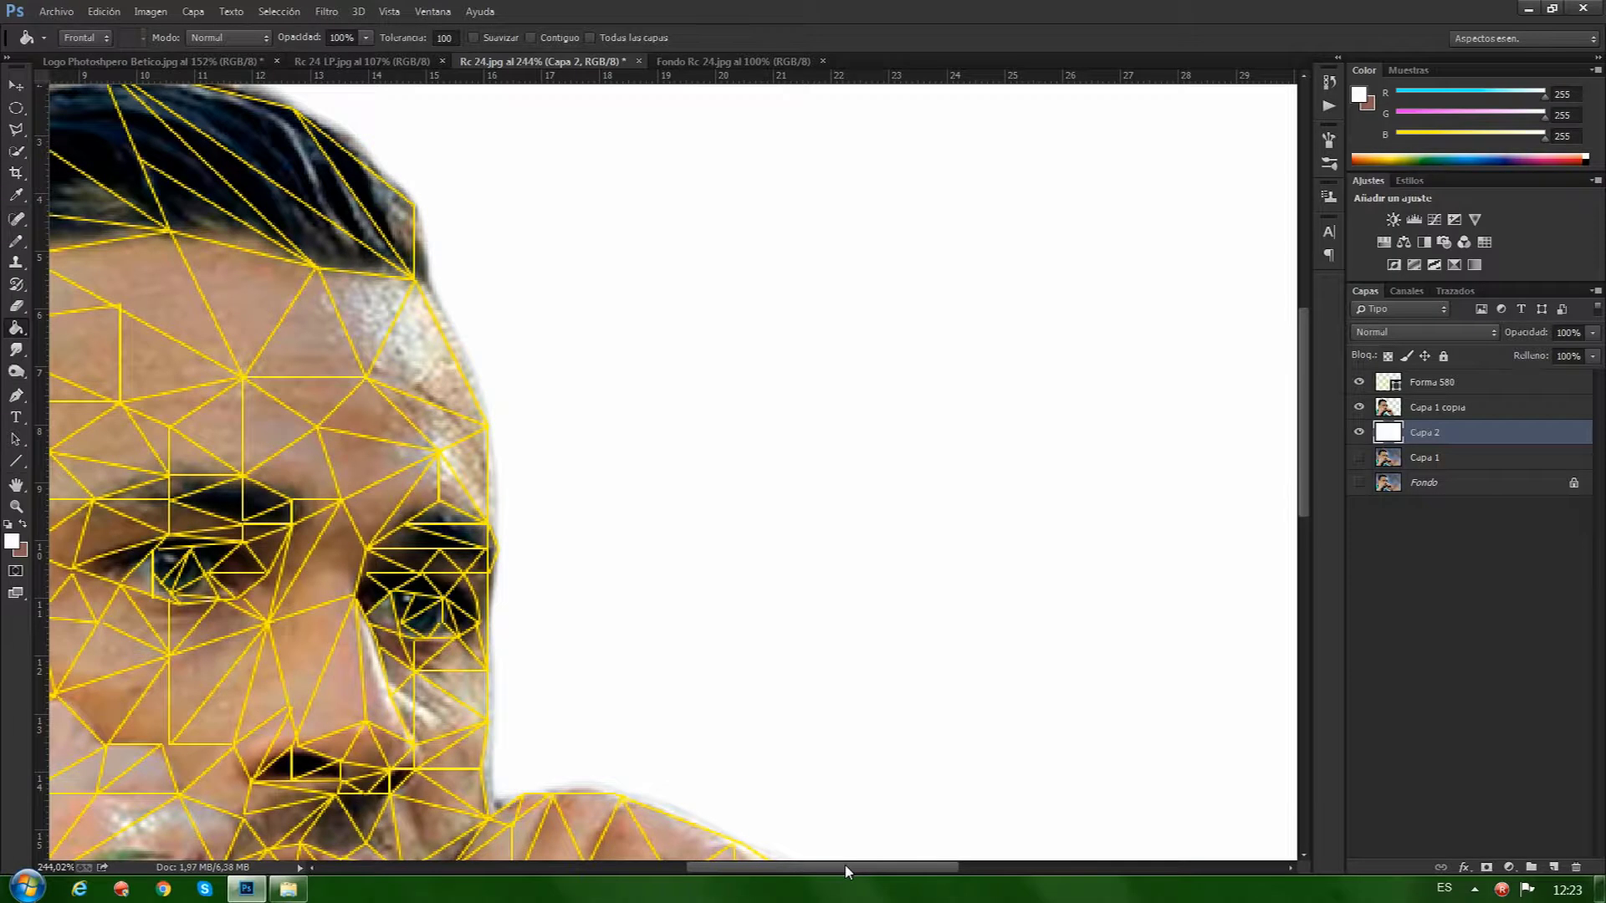
drag(467, 283, 791, 512)
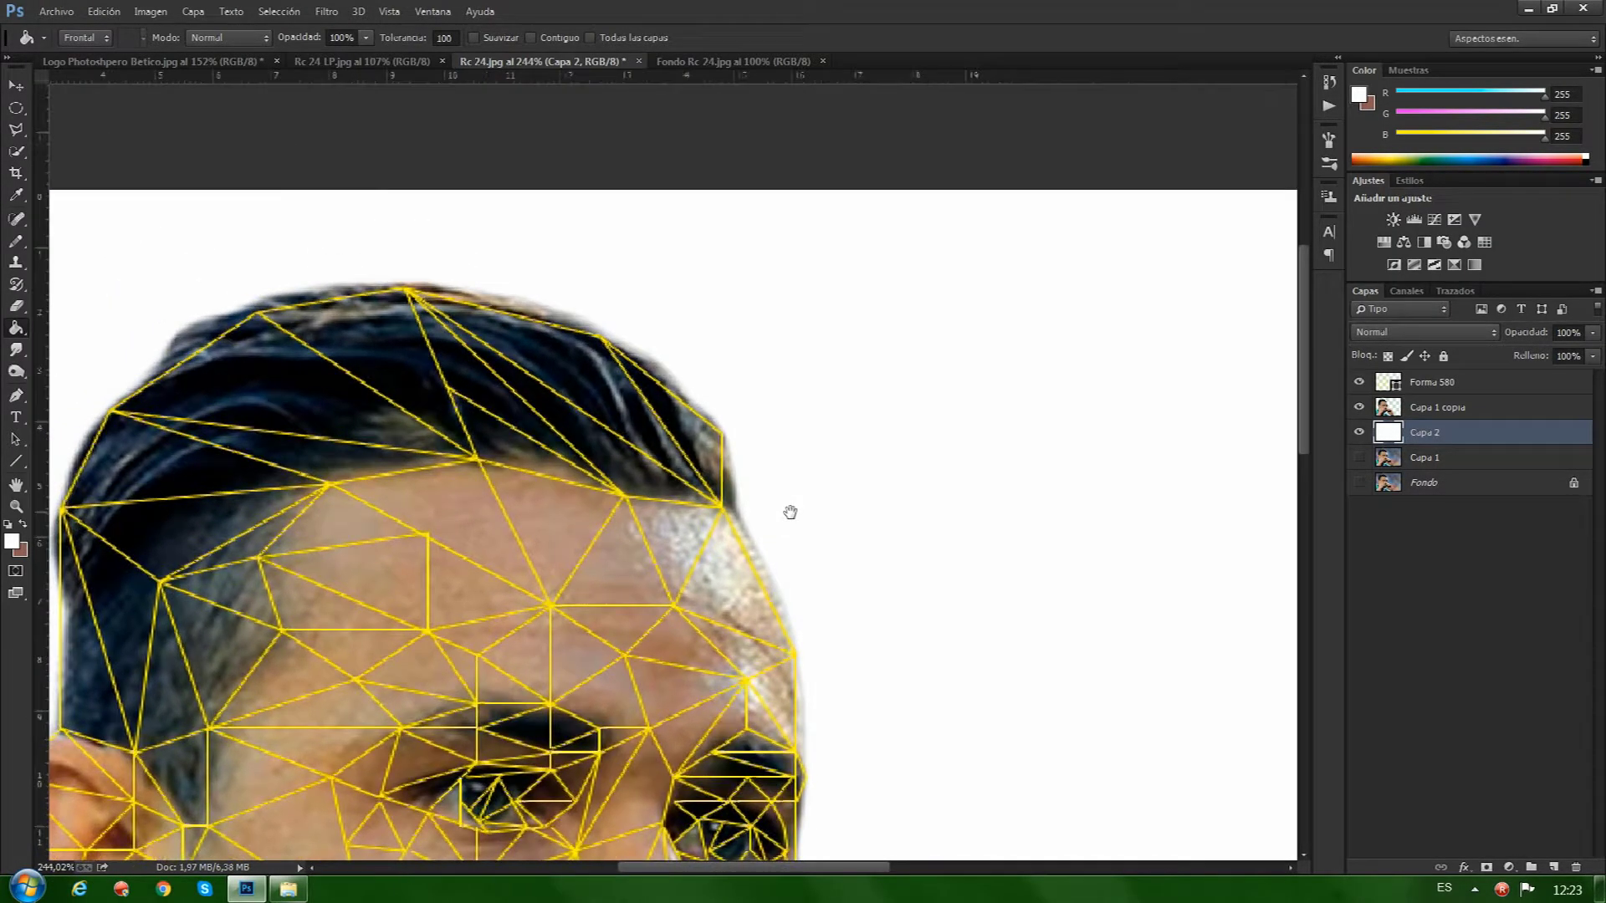
click(16, 130)
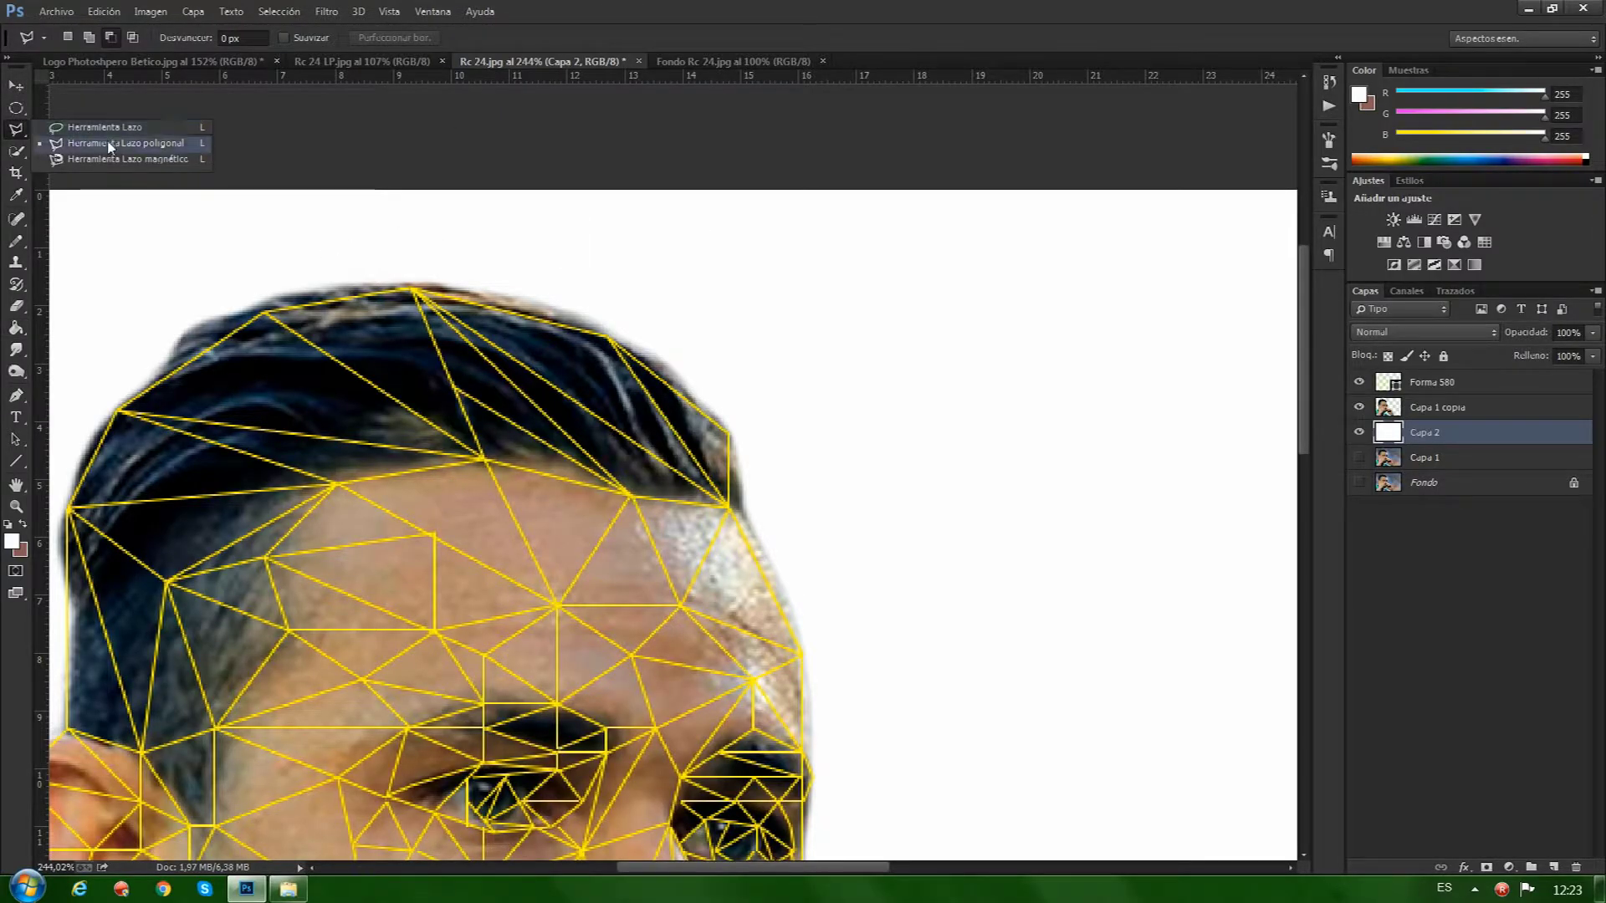
With Polygonal Lasso, fill the first temple and forehead triangles with their average colour.
click(105, 143)
scroll(753, 517, up, 5)
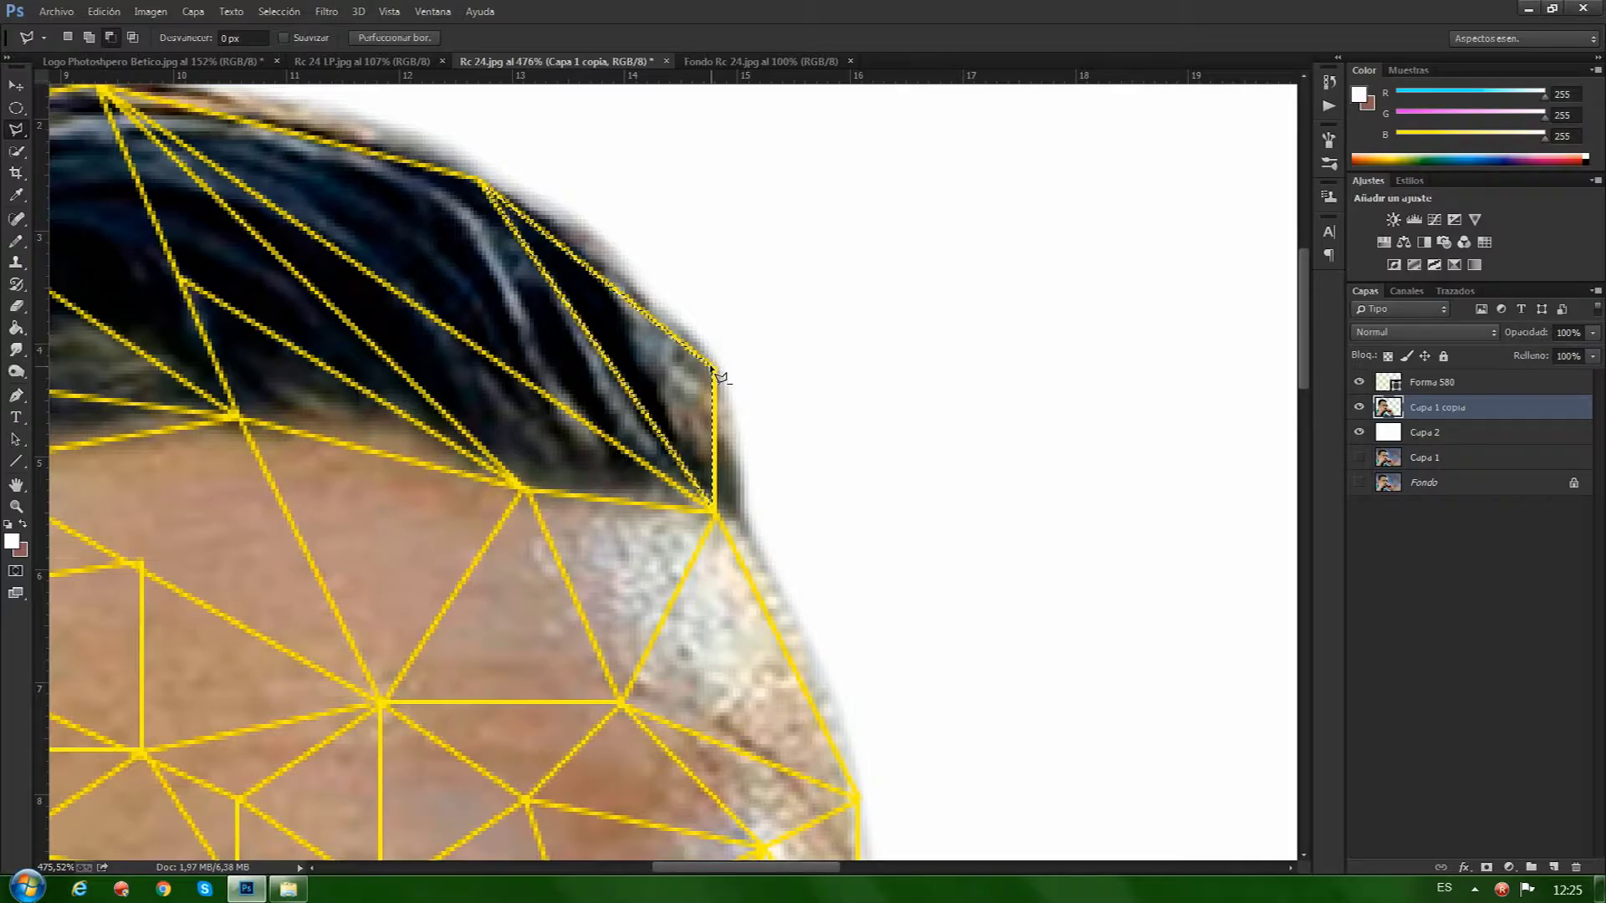
key(ctrl+f)
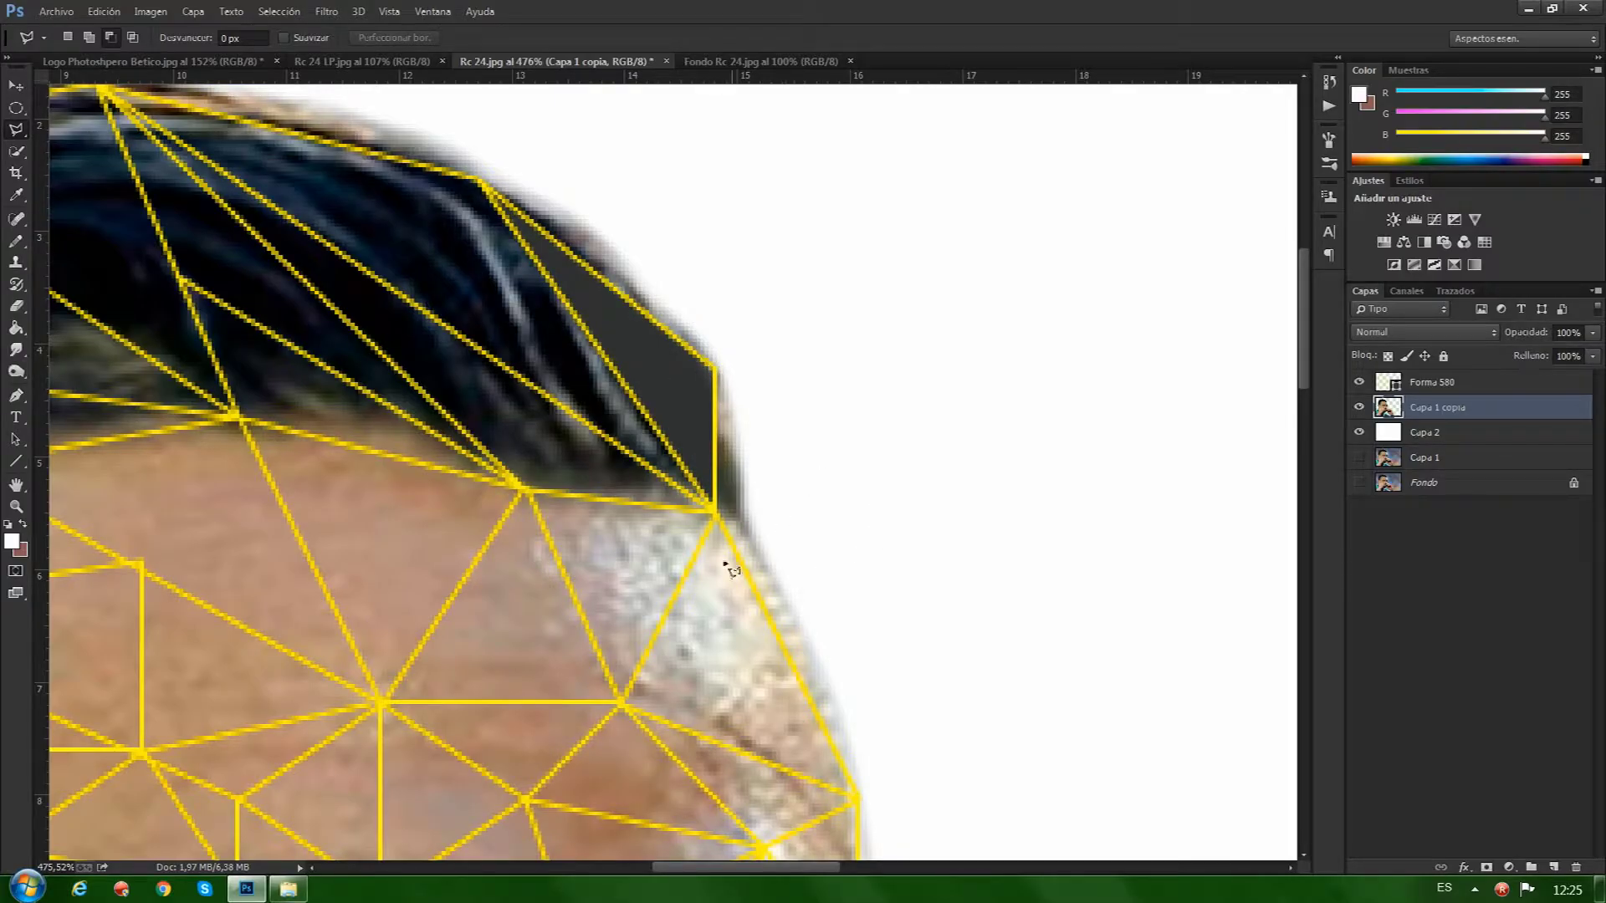
click(714, 510)
double_click(855, 799)
key(ctrl+f)
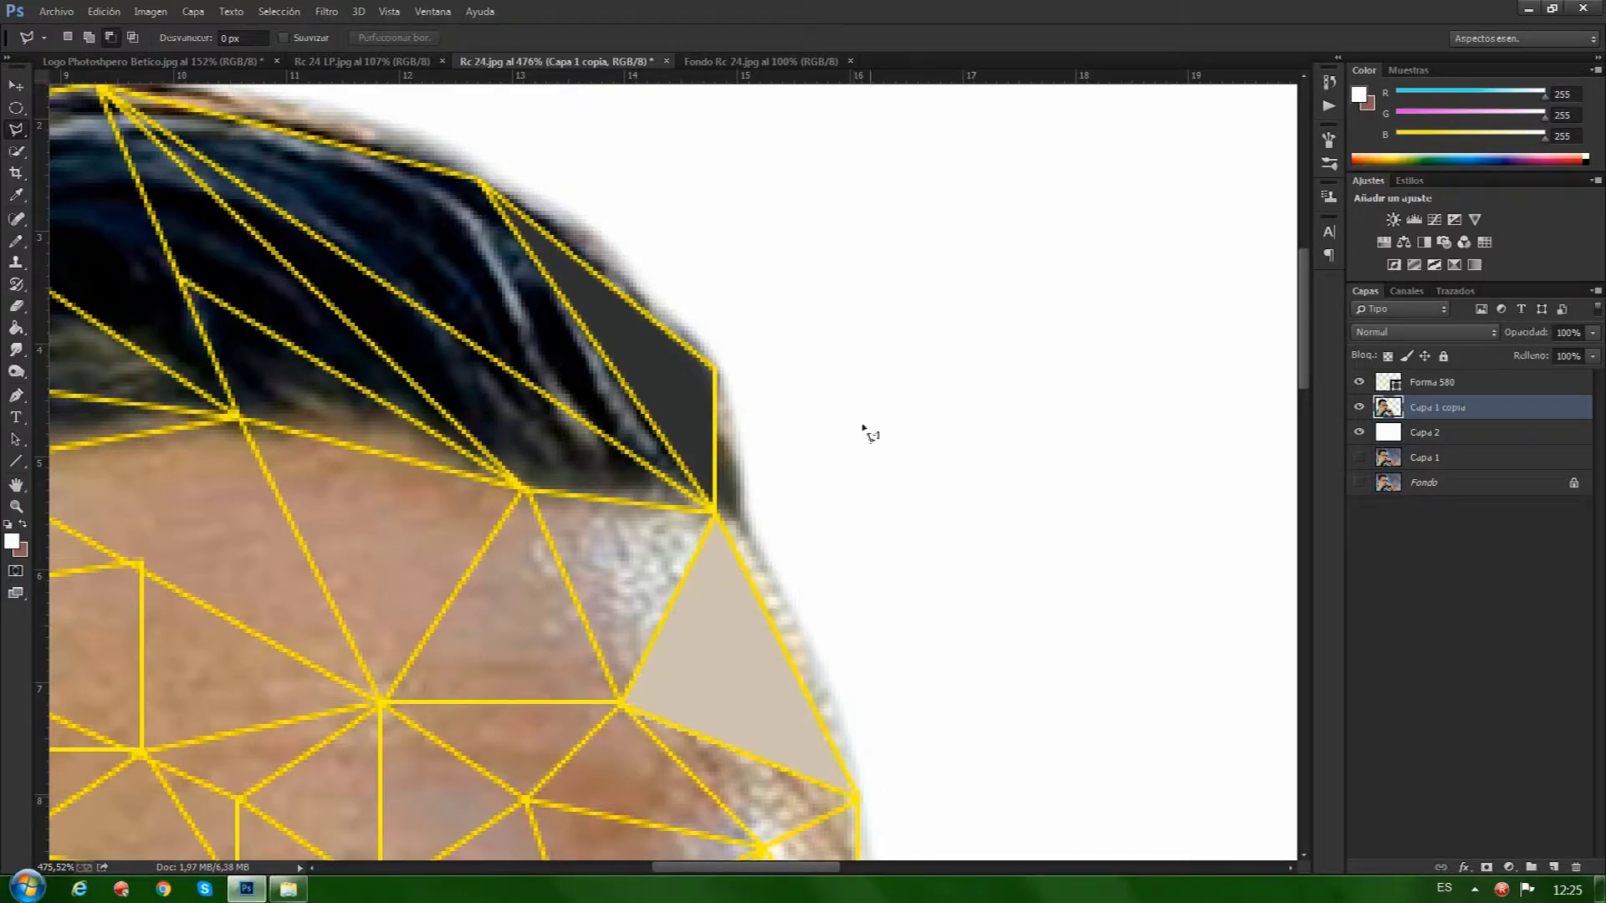
click(715, 511)
click(523, 490)
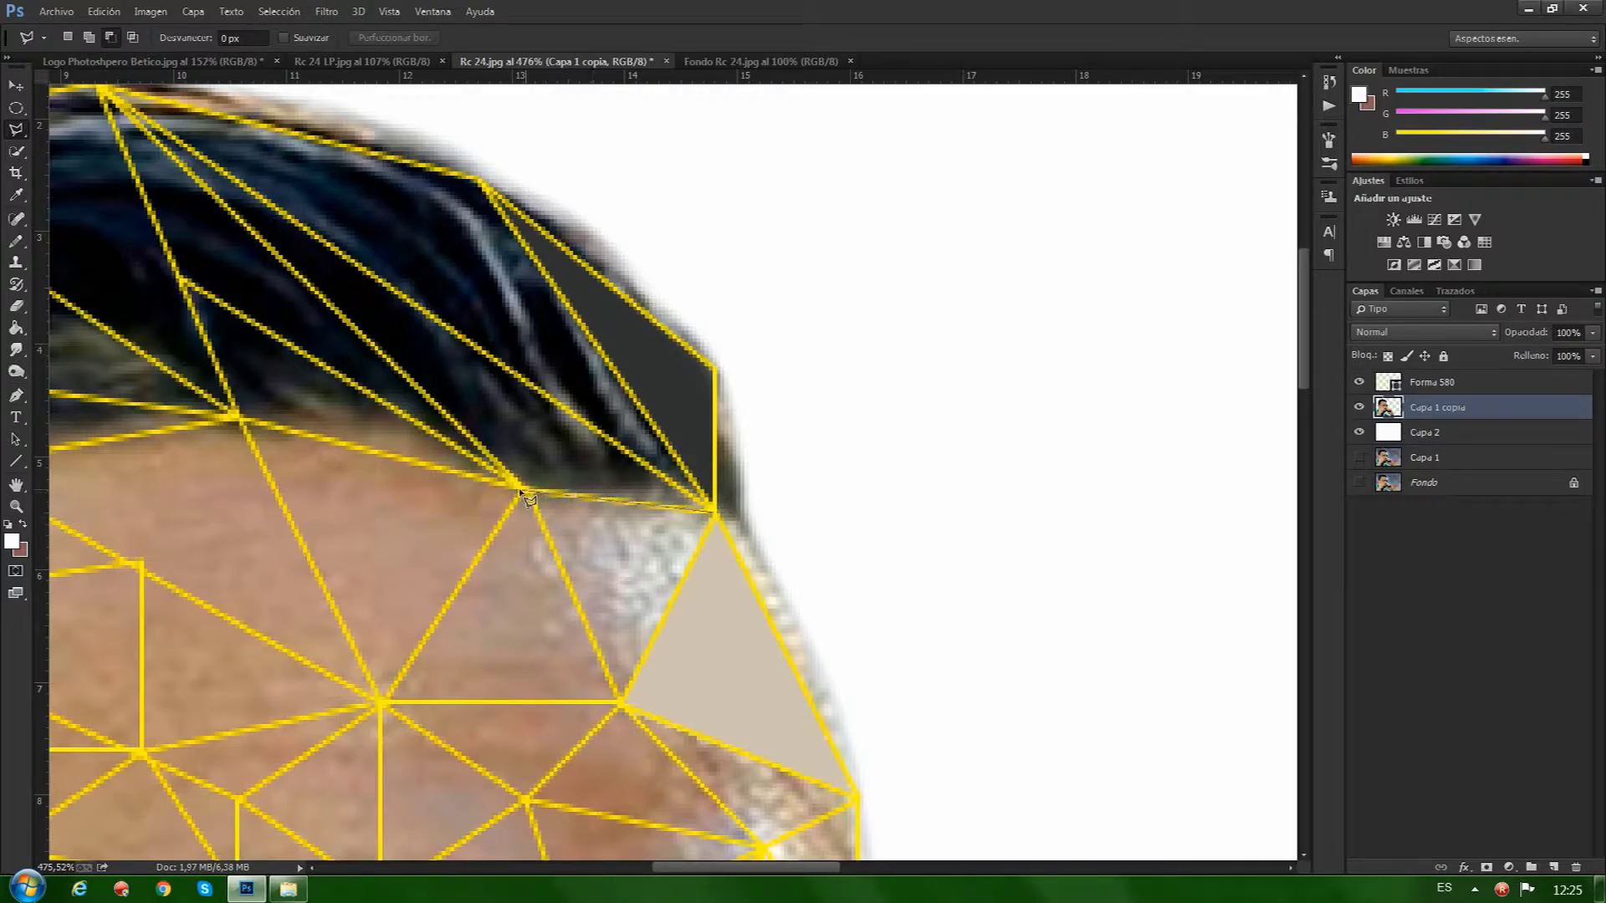
double_click(622, 704)
key(ctrl+f)
key(ctrl+d)
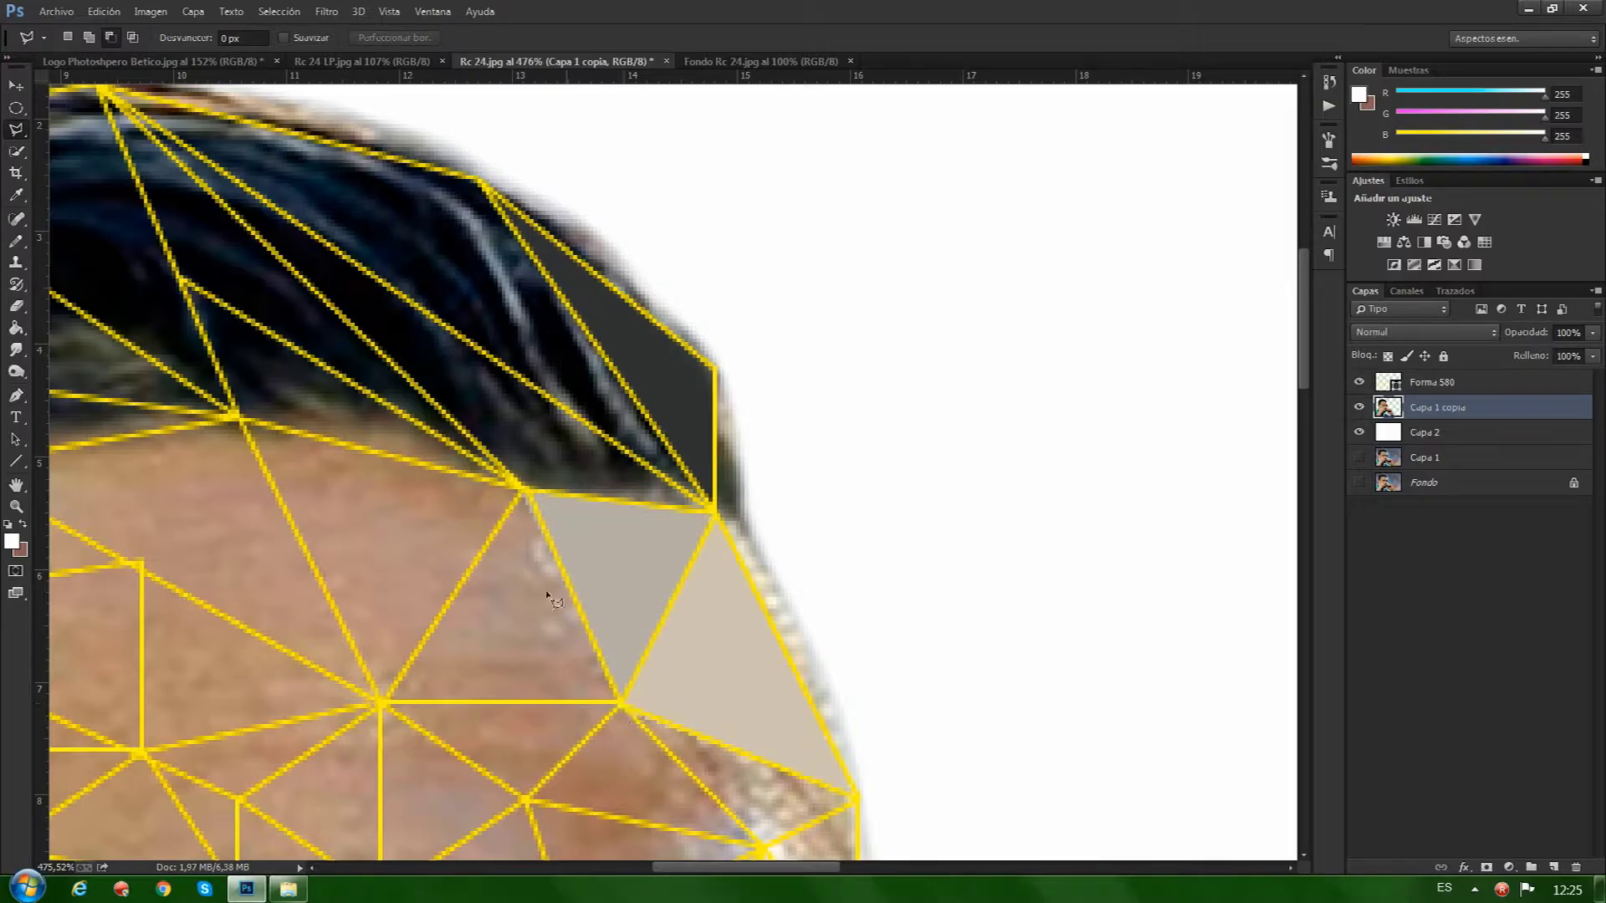
Average-fill another forehead triangle and the first crown hair triangle.
click(522, 490)
click(382, 703)
click(622, 704)
double_click(623, 703)
key(ctrl+f)
key(ctrl+d)
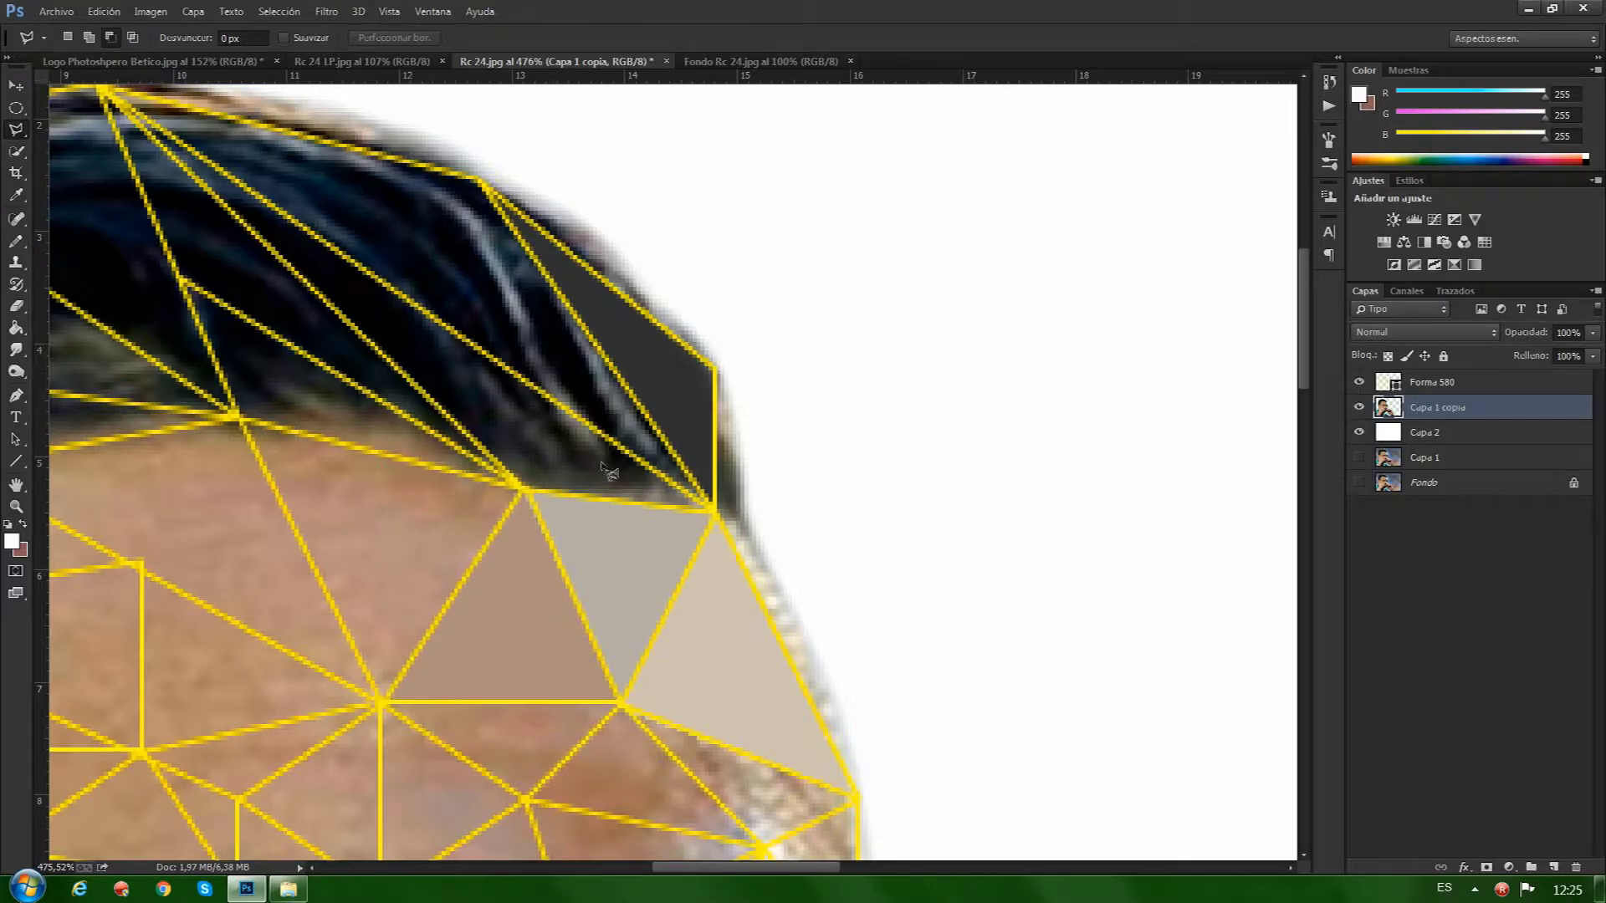
drag(1299, 317, 1302, 297)
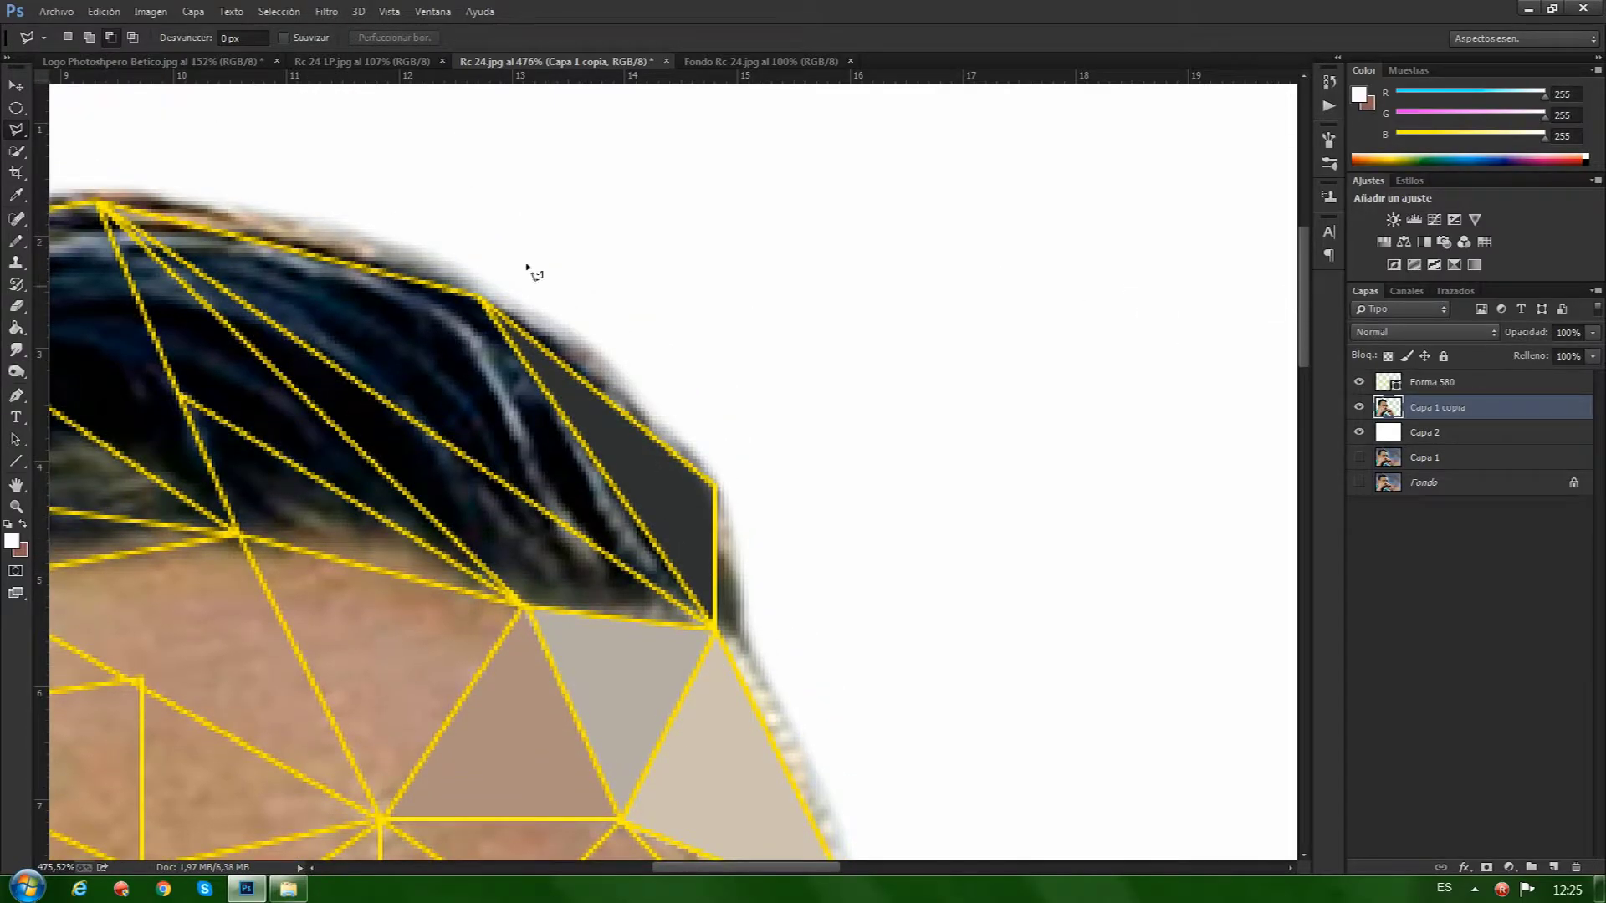
click(99, 205)
double_click(477, 296)
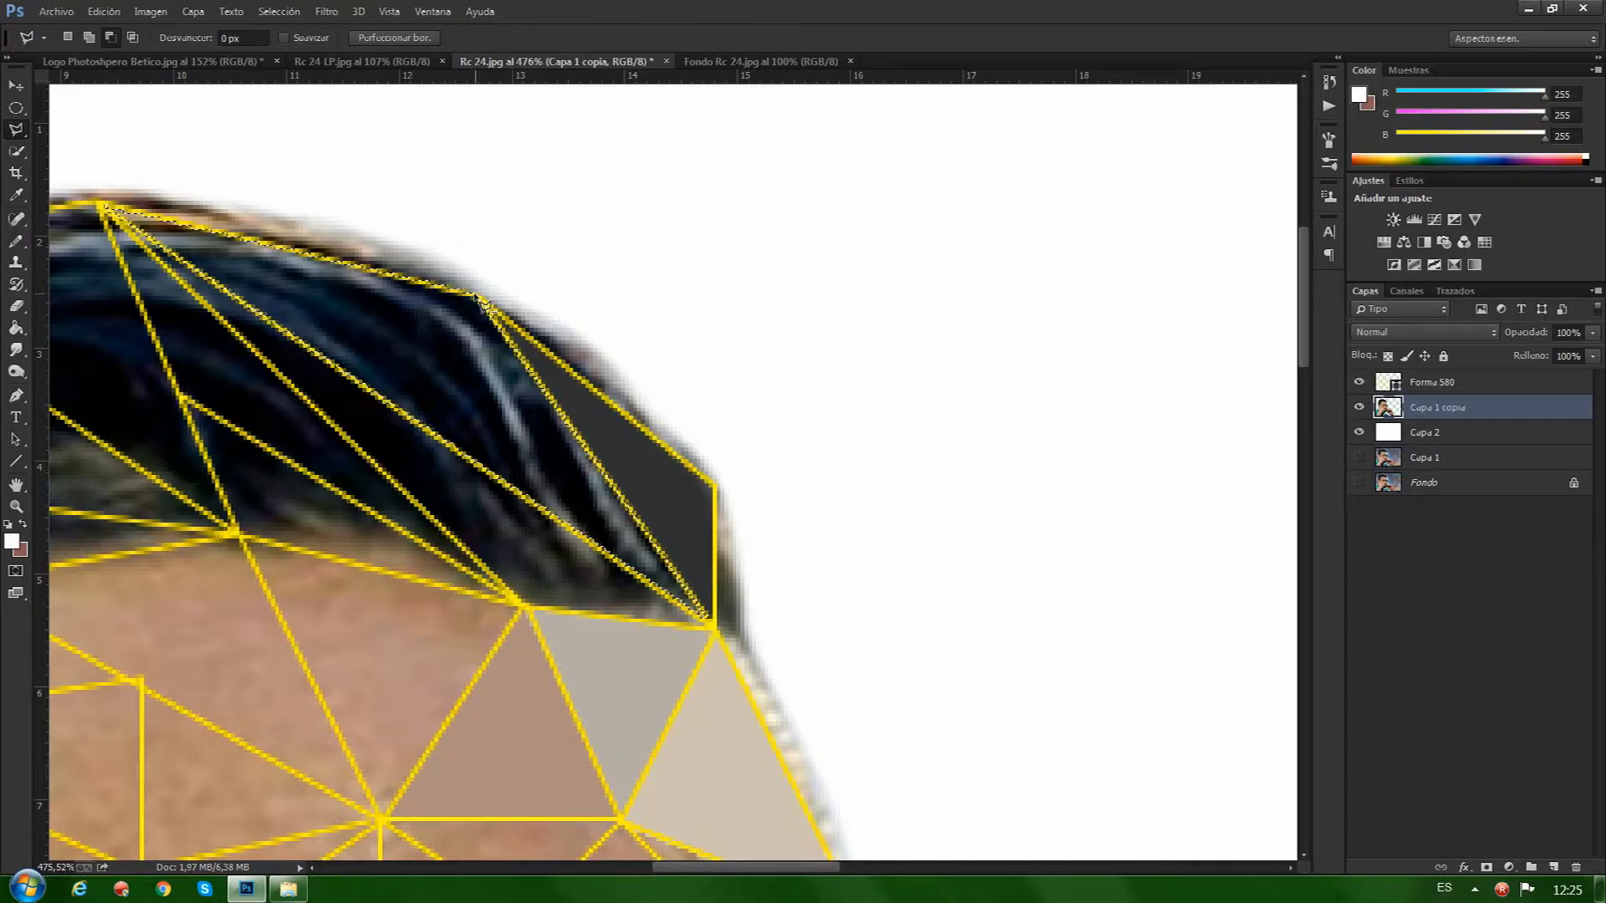
key(ctrl+f)
key(ctrl+d)
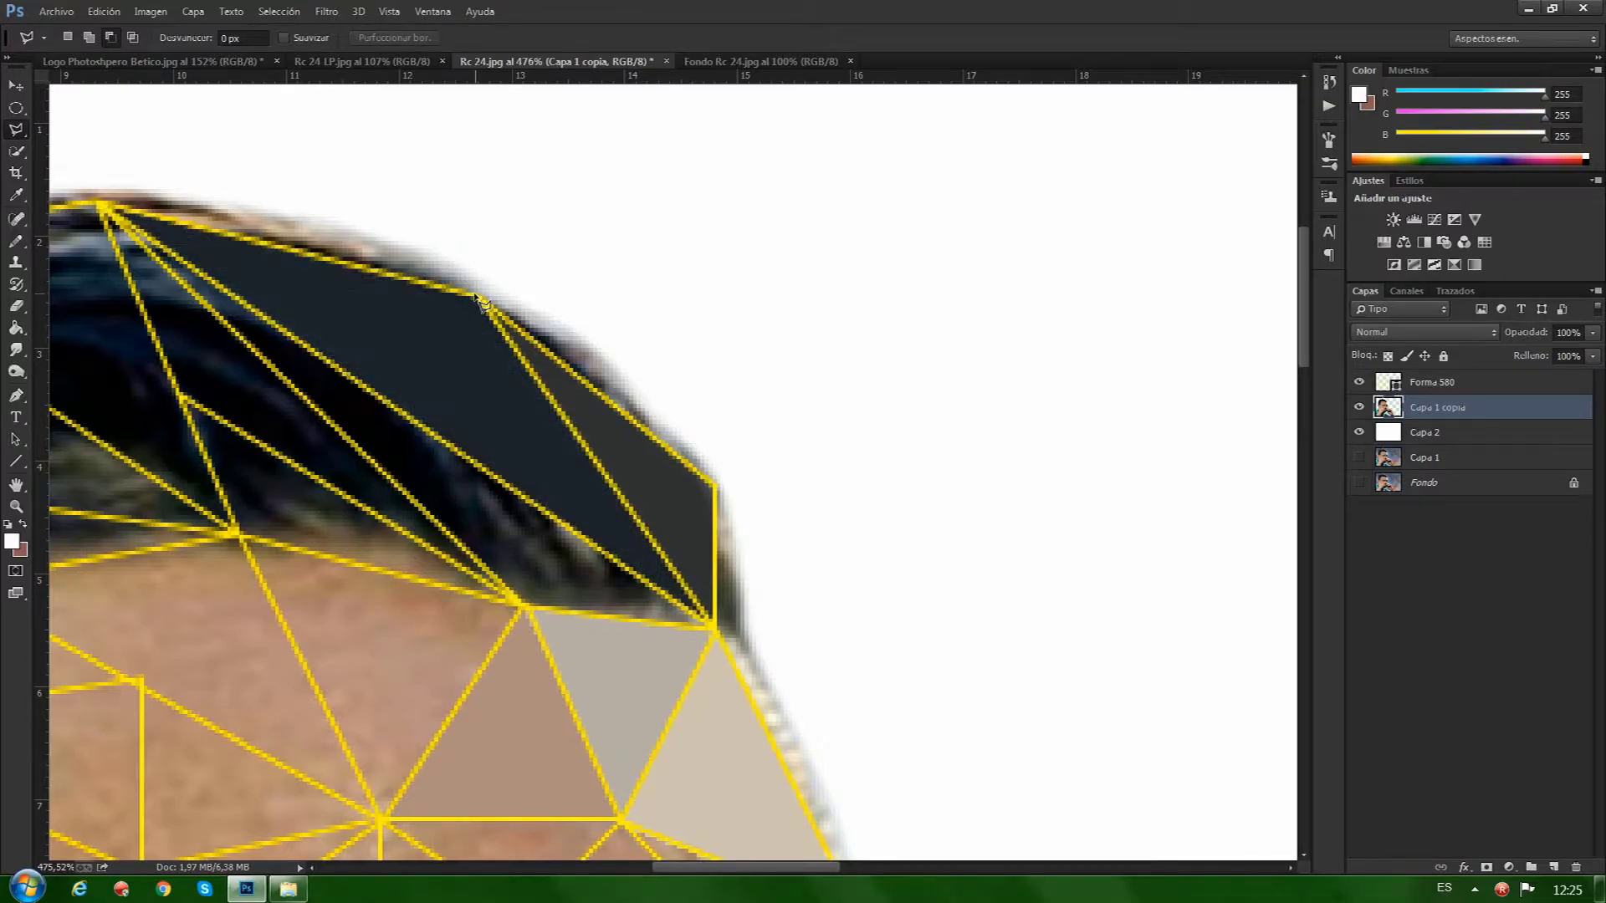
Flat-fill three more hair triangles with their averaged colours, deselecting after each.
click(101, 204)
click(520, 603)
double_click(713, 626)
key(ctrl+f)
key(ctrl+d)
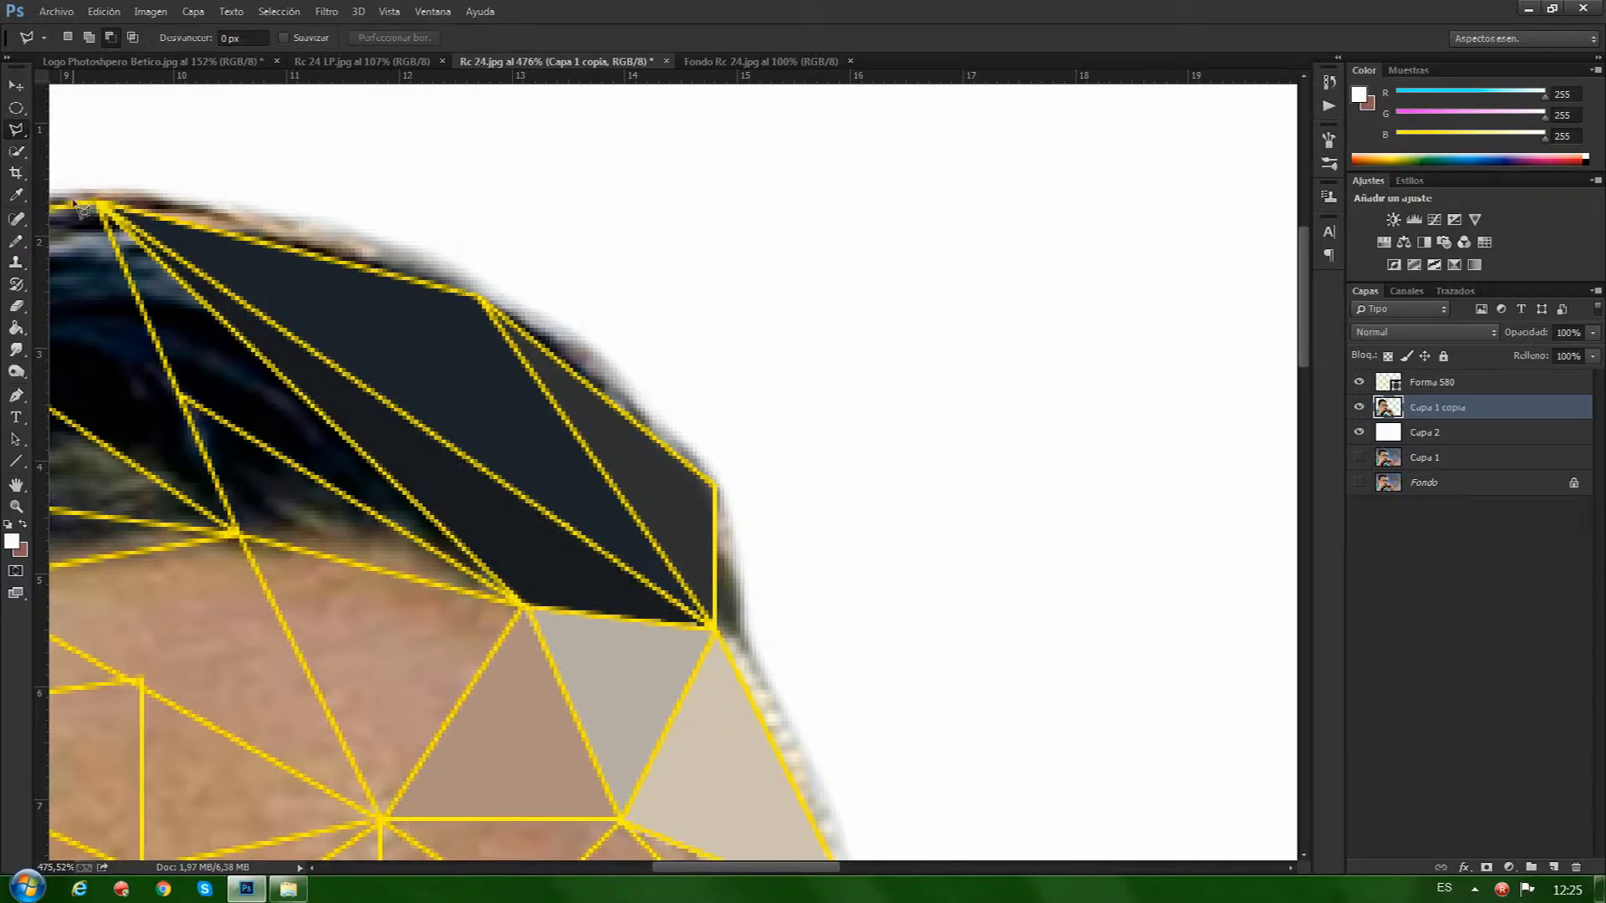
click(185, 402)
double_click(524, 615)
key(ctrl+f)
key(ctrl+d)
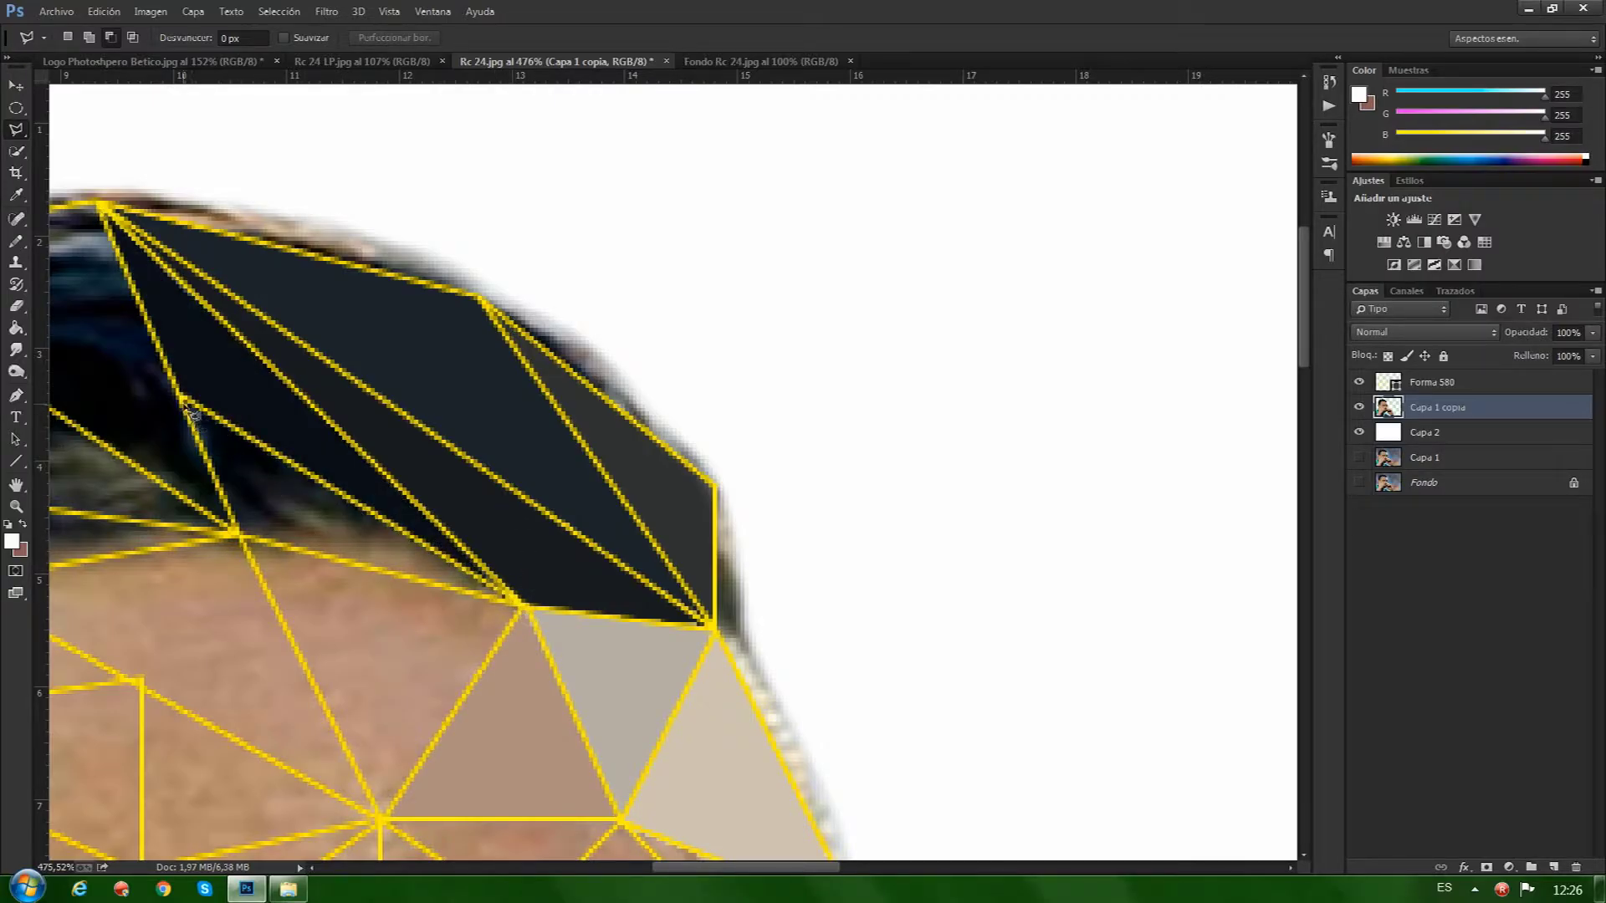
click(237, 536)
double_click(523, 610)
key(ctrl+f)
key(ctrl+d)
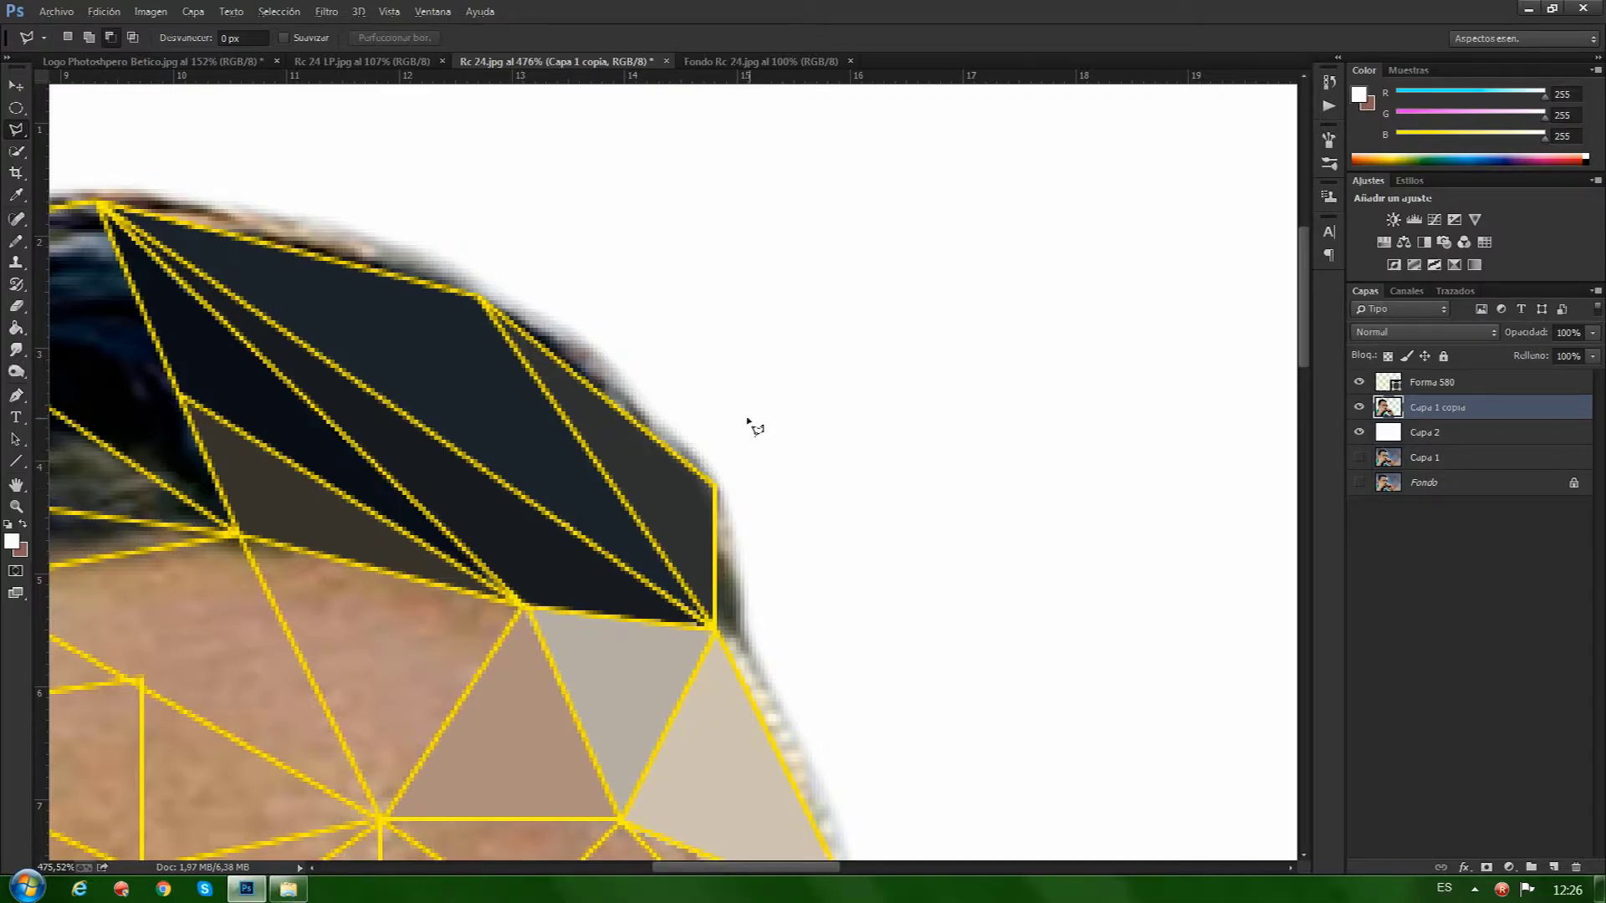
Fill the eyebrow triangle with its average colour using Polygonal Lasso and Ctrl+F.
scroll(745, 424, down, 2)
scroll(744, 424, down, 3)
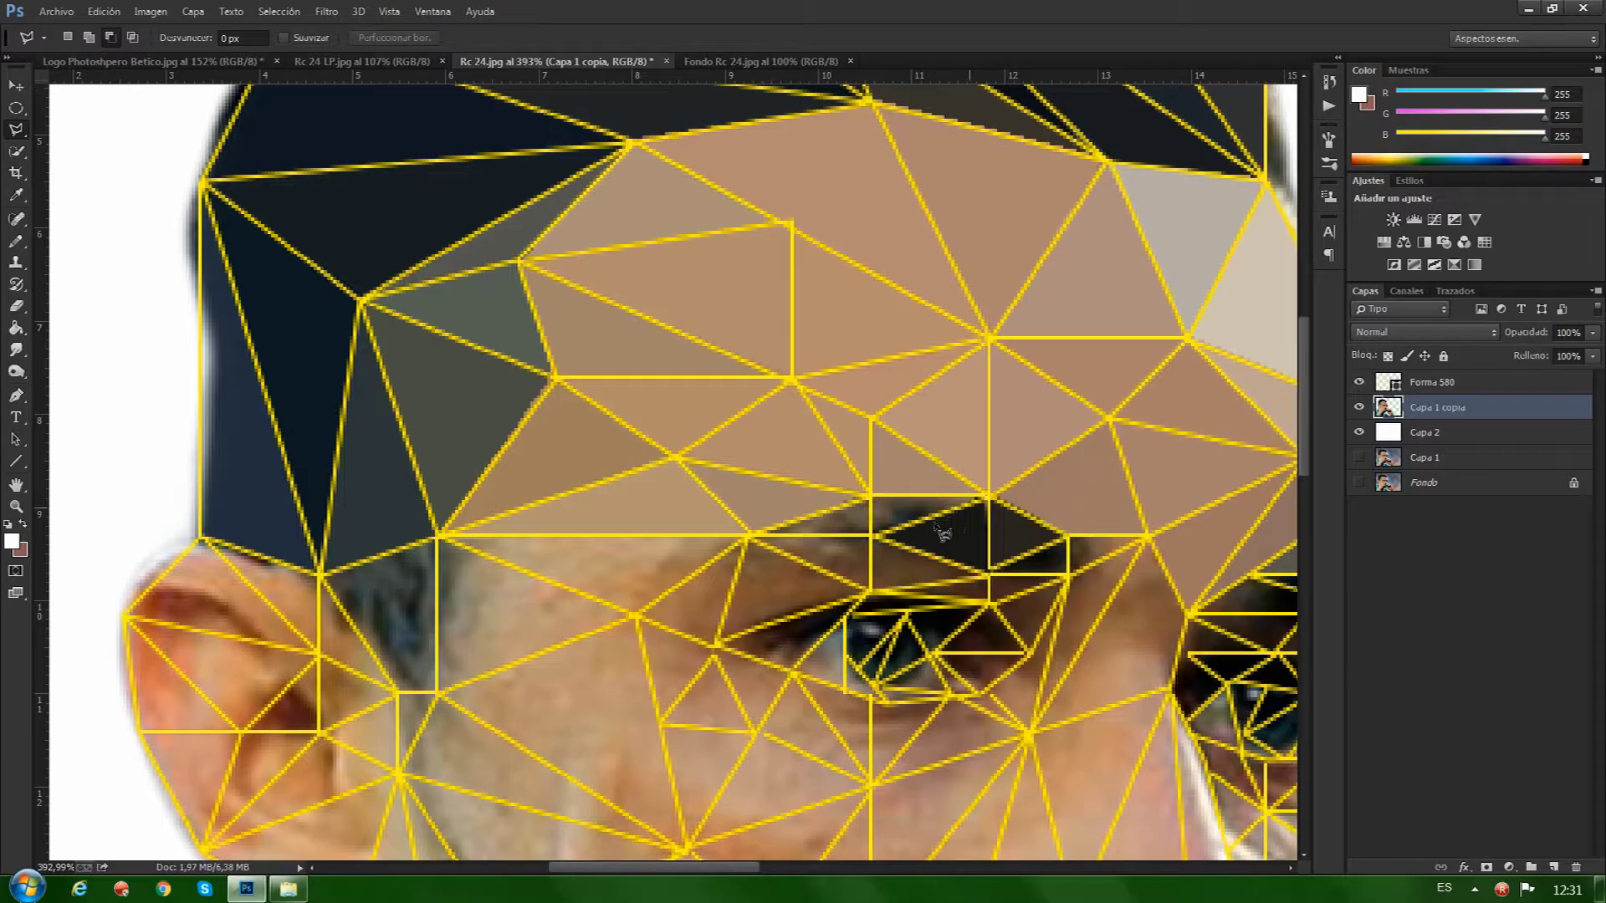
click(870, 495)
double_click(988, 497)
key(ctrl+f)
key(ctrl+d)
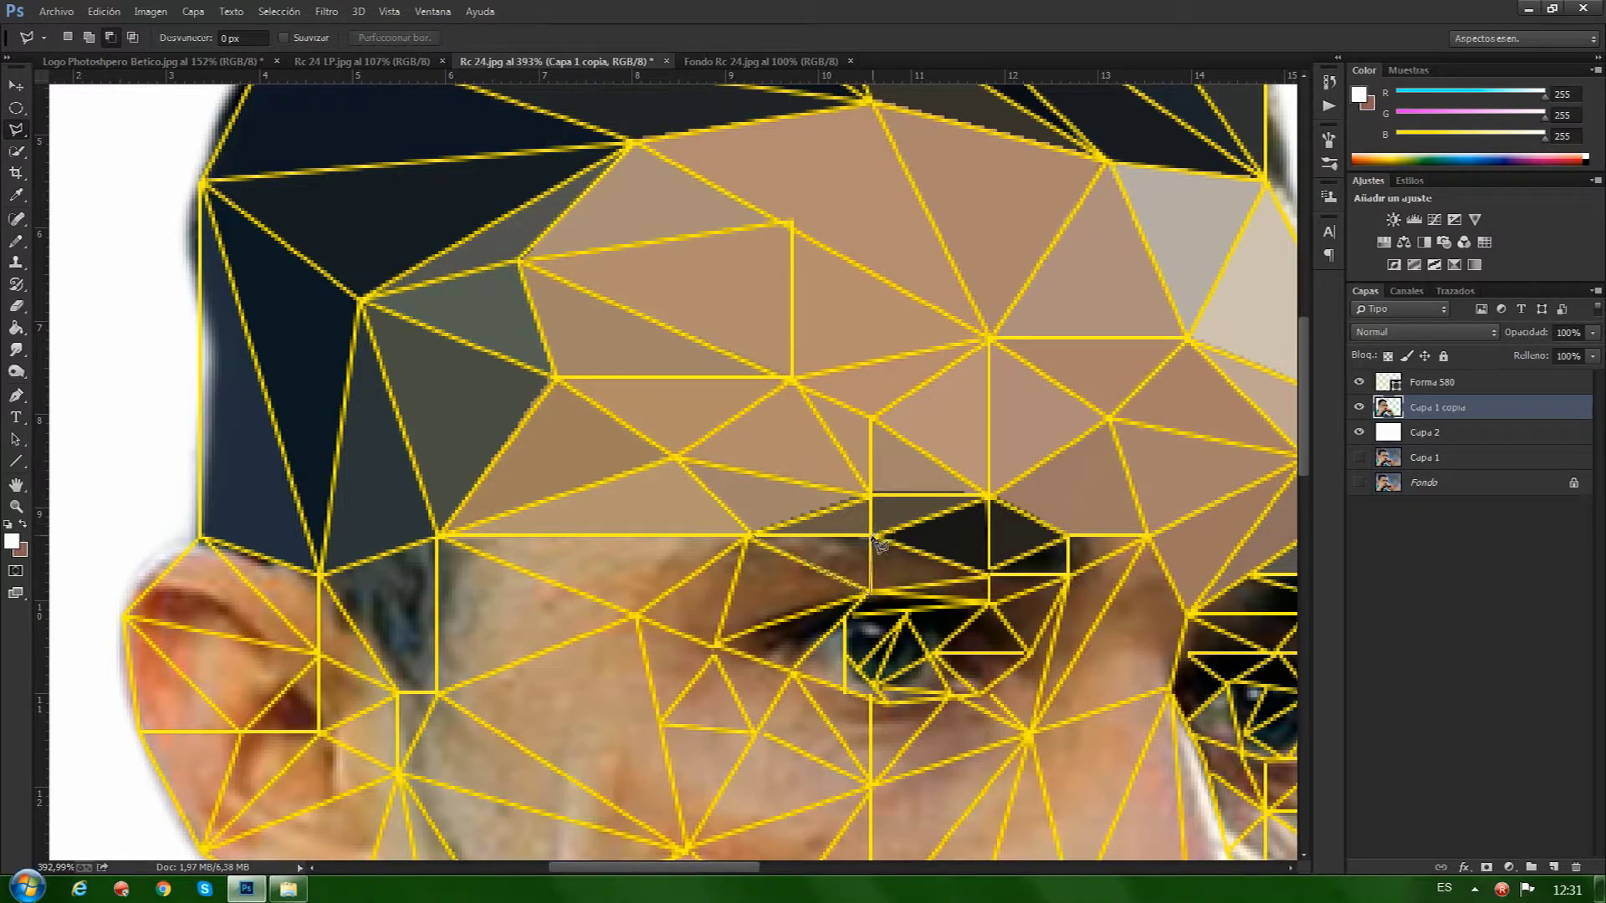
Flat-fill the brow triangle and the triangle above the eye with their average colours.
click(866, 591)
click(749, 535)
key(ctrl+f)
key(ctrl+d)
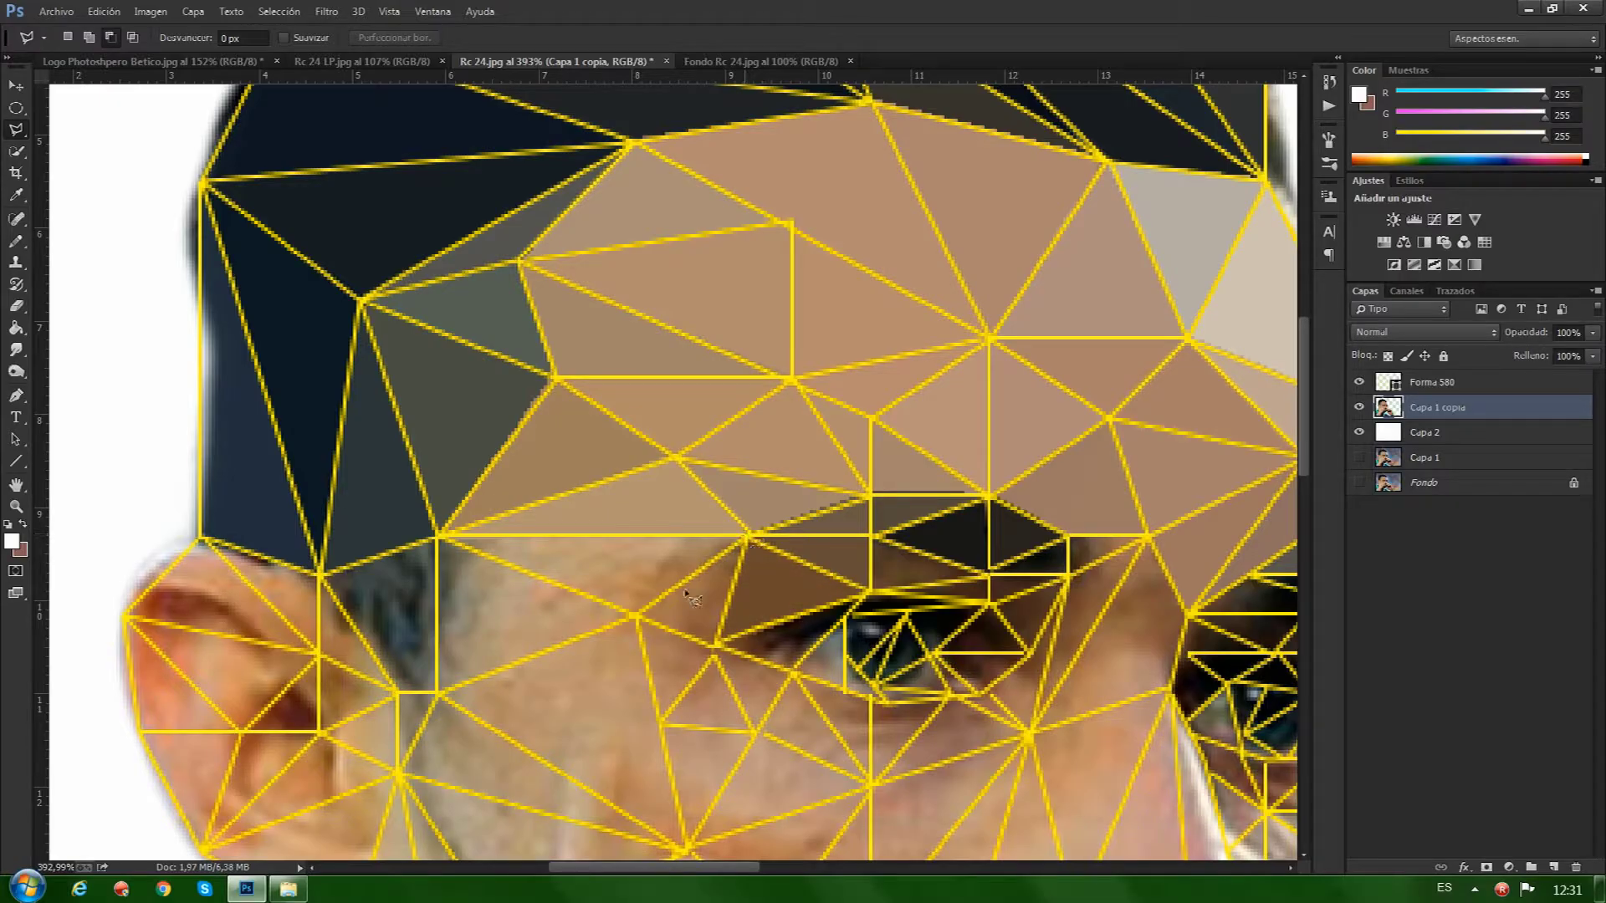
click(636, 617)
click(747, 536)
double_click(719, 646)
key(ctrl+f)
key(ctrl+d)
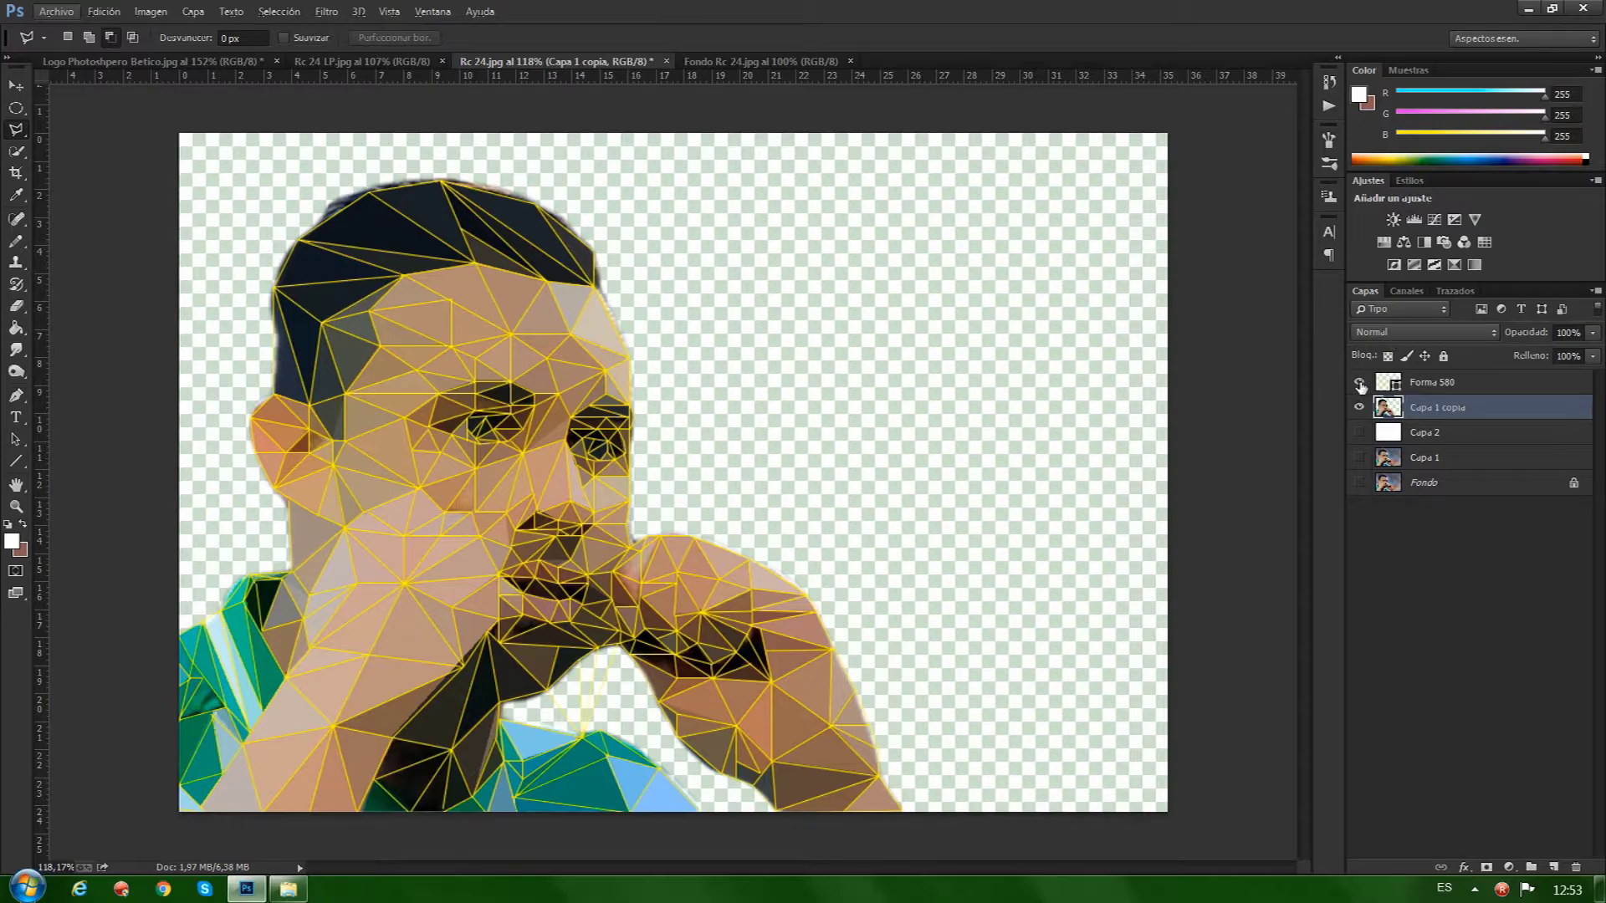
Hide the Forma 580 mesh and flat-fill the hair triangle at the top of the head.
click(1359, 383)
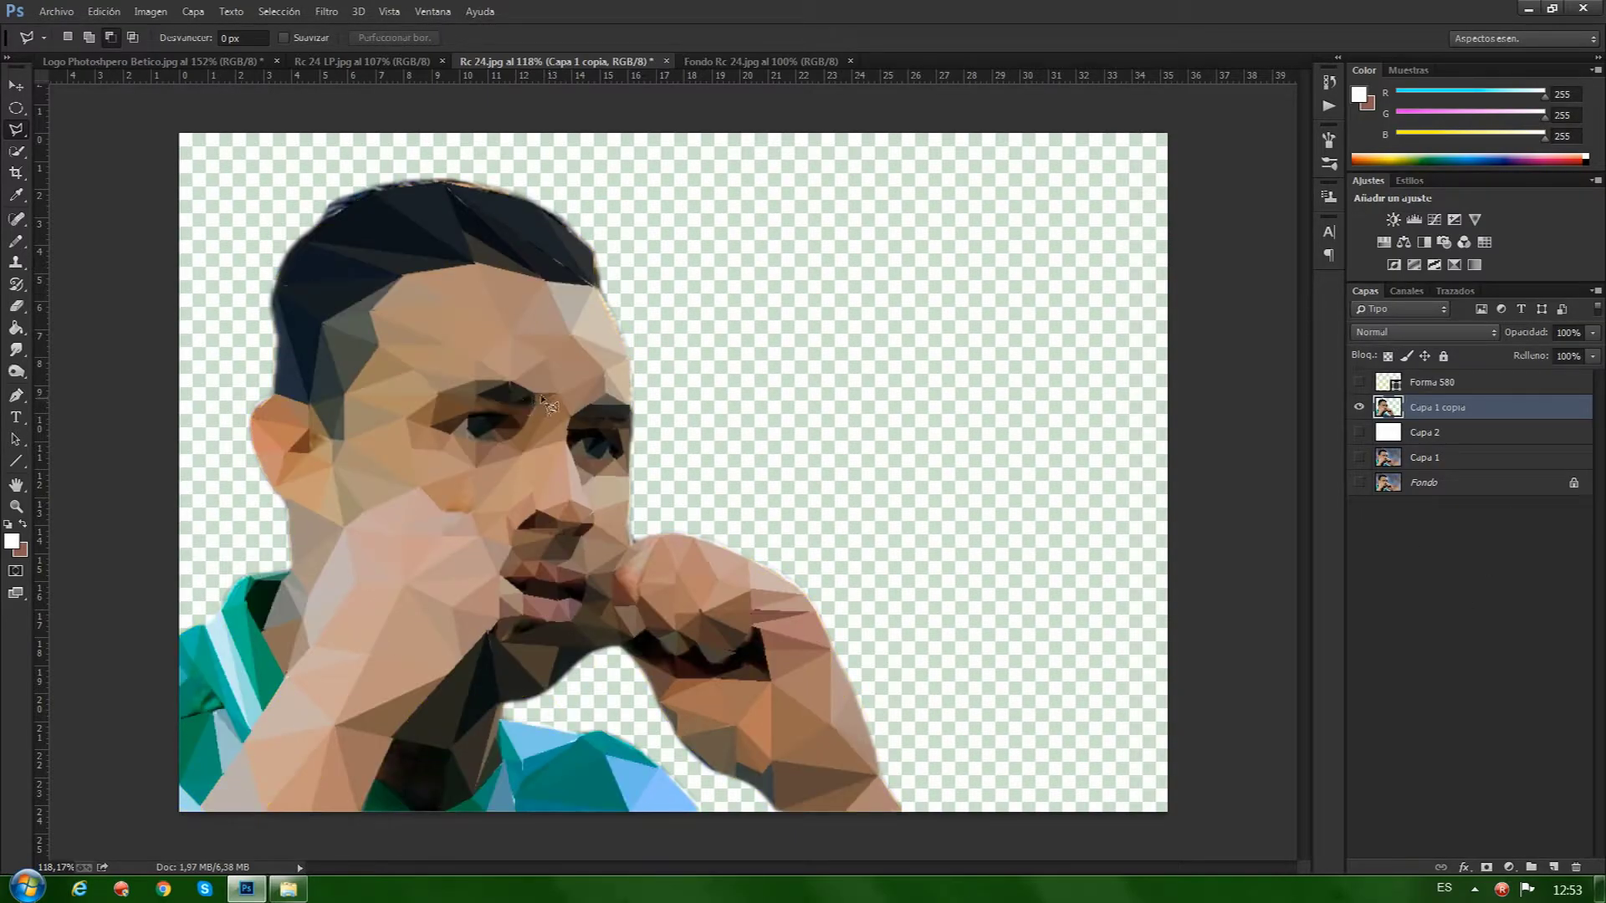
scroll(506, 400, up, 4)
scroll(506, 399, up, 2)
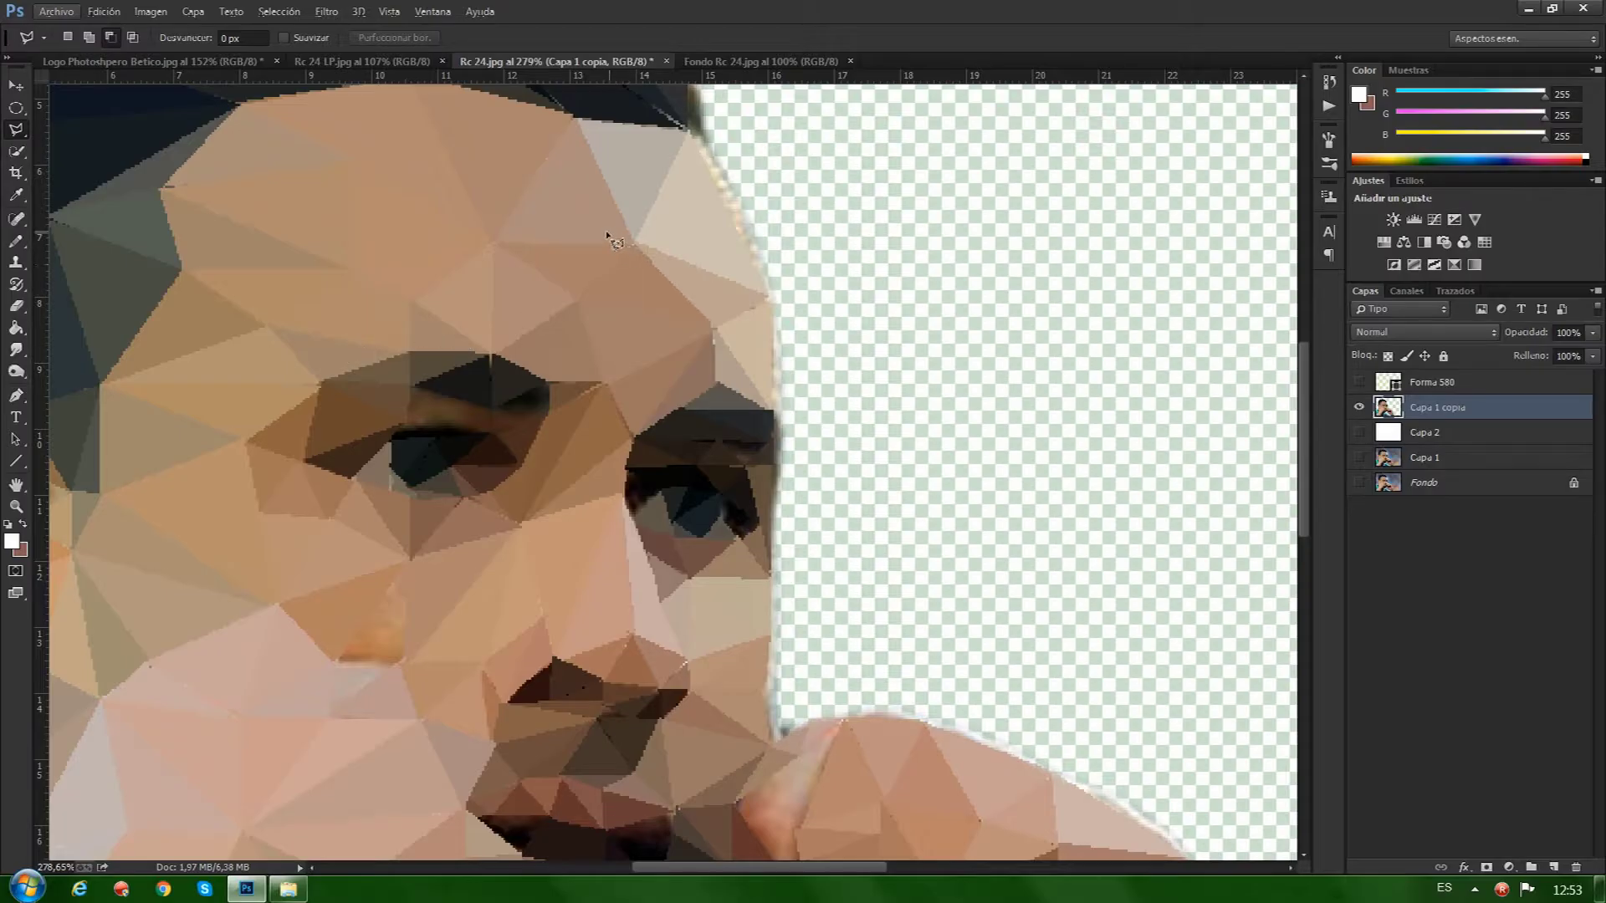
scroll(665, 339, up, 3)
scroll(668, 345, up, 2)
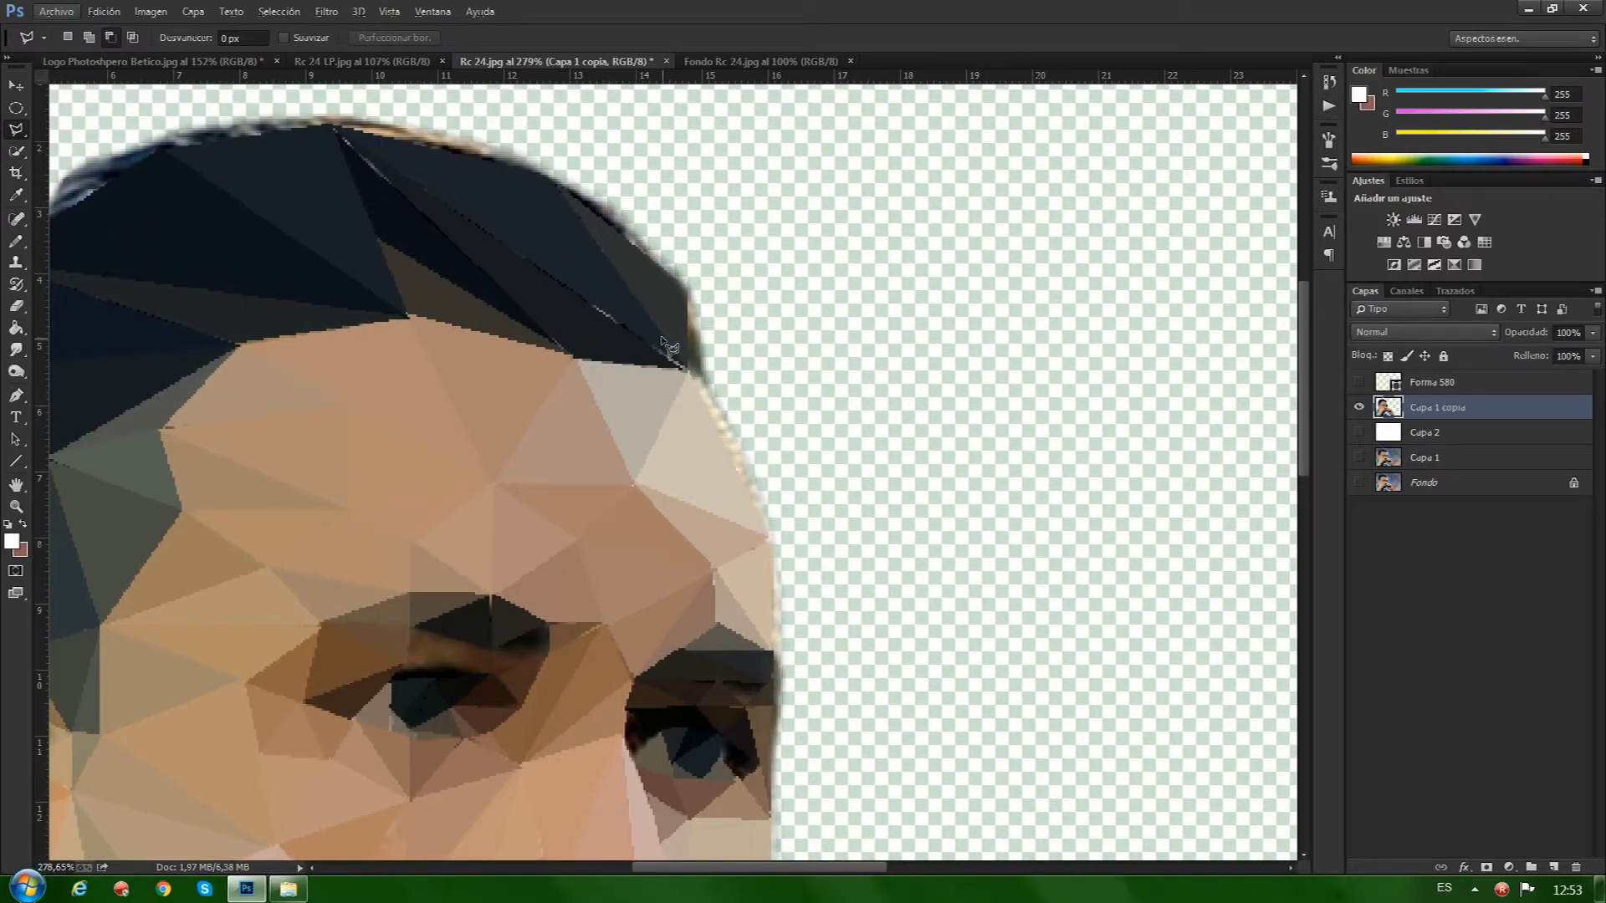
click(326, 126)
click(687, 368)
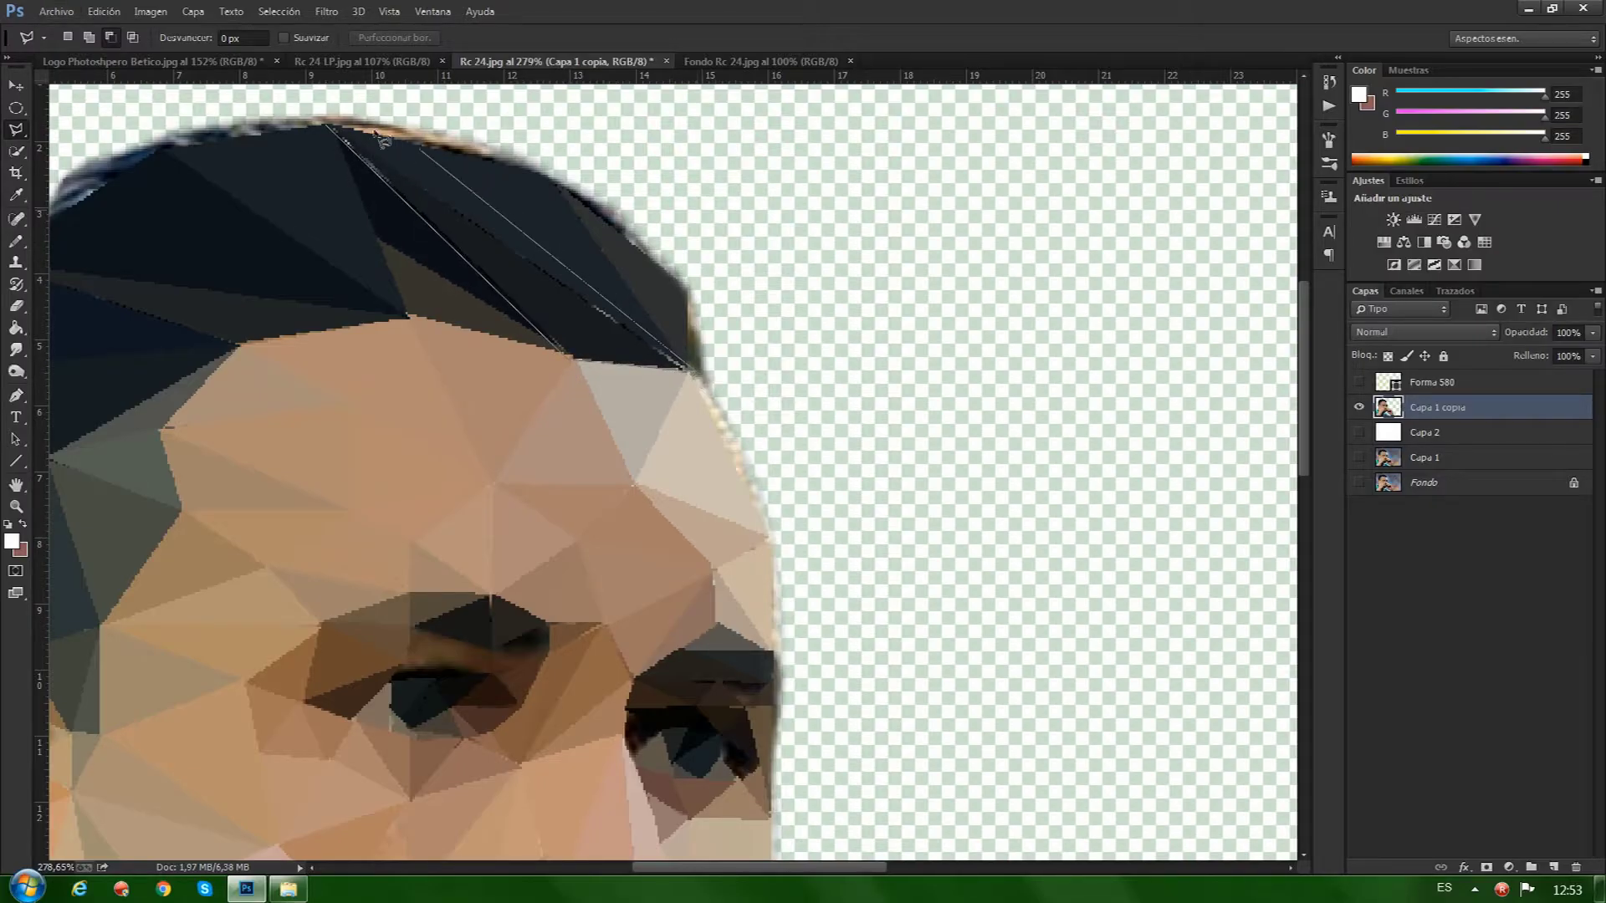
click(329, 129)
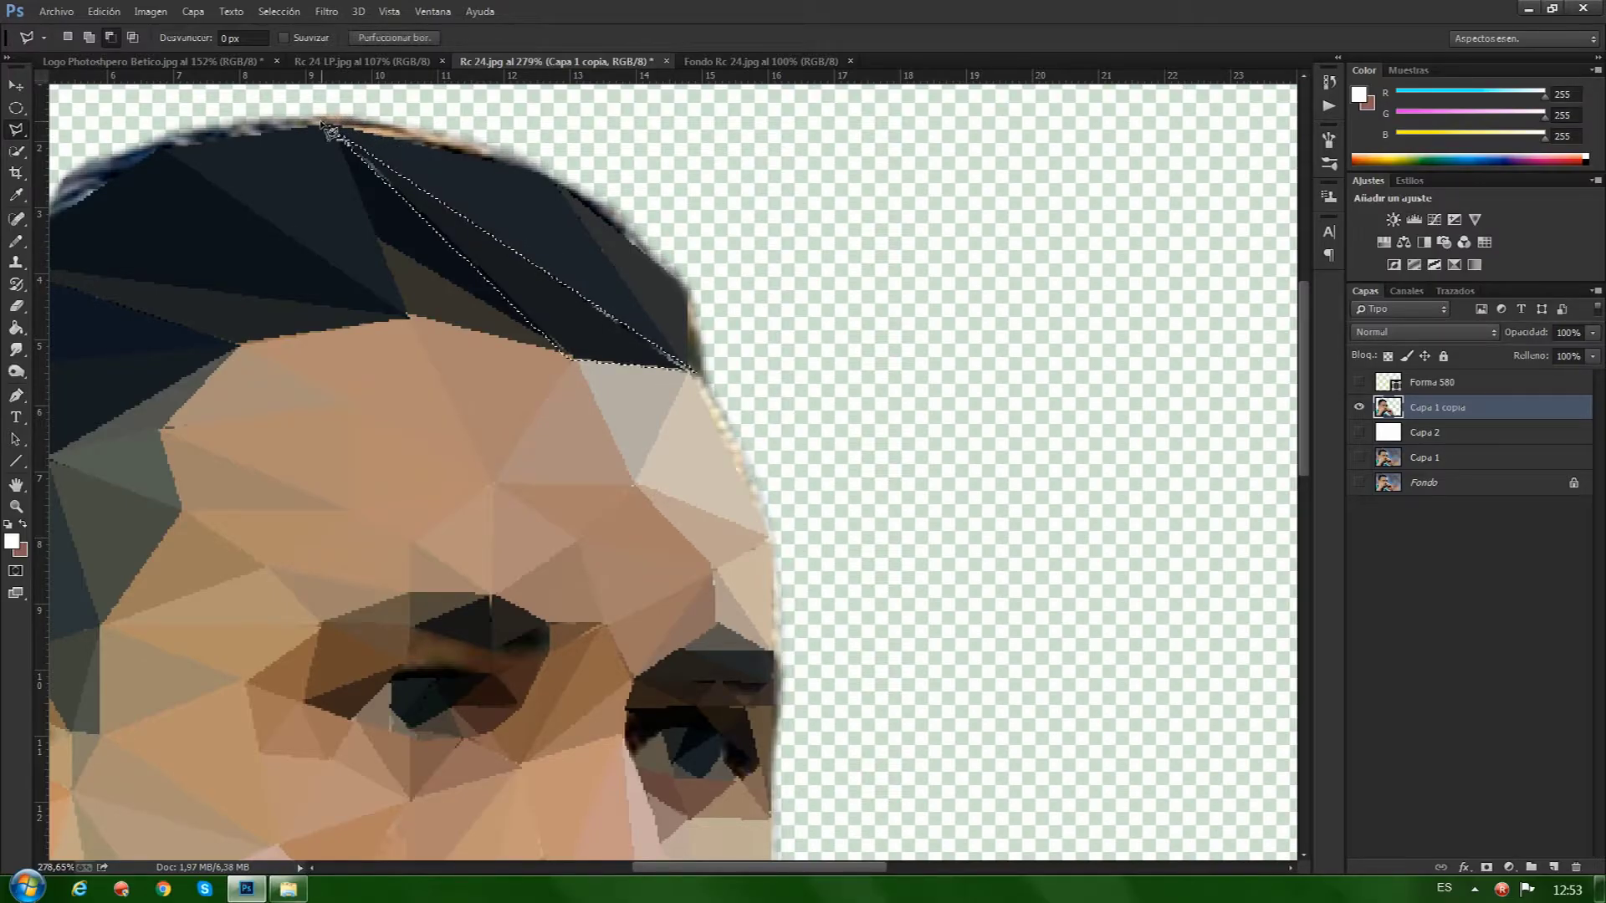
key(ctrl+f)
key(ctrl+d)
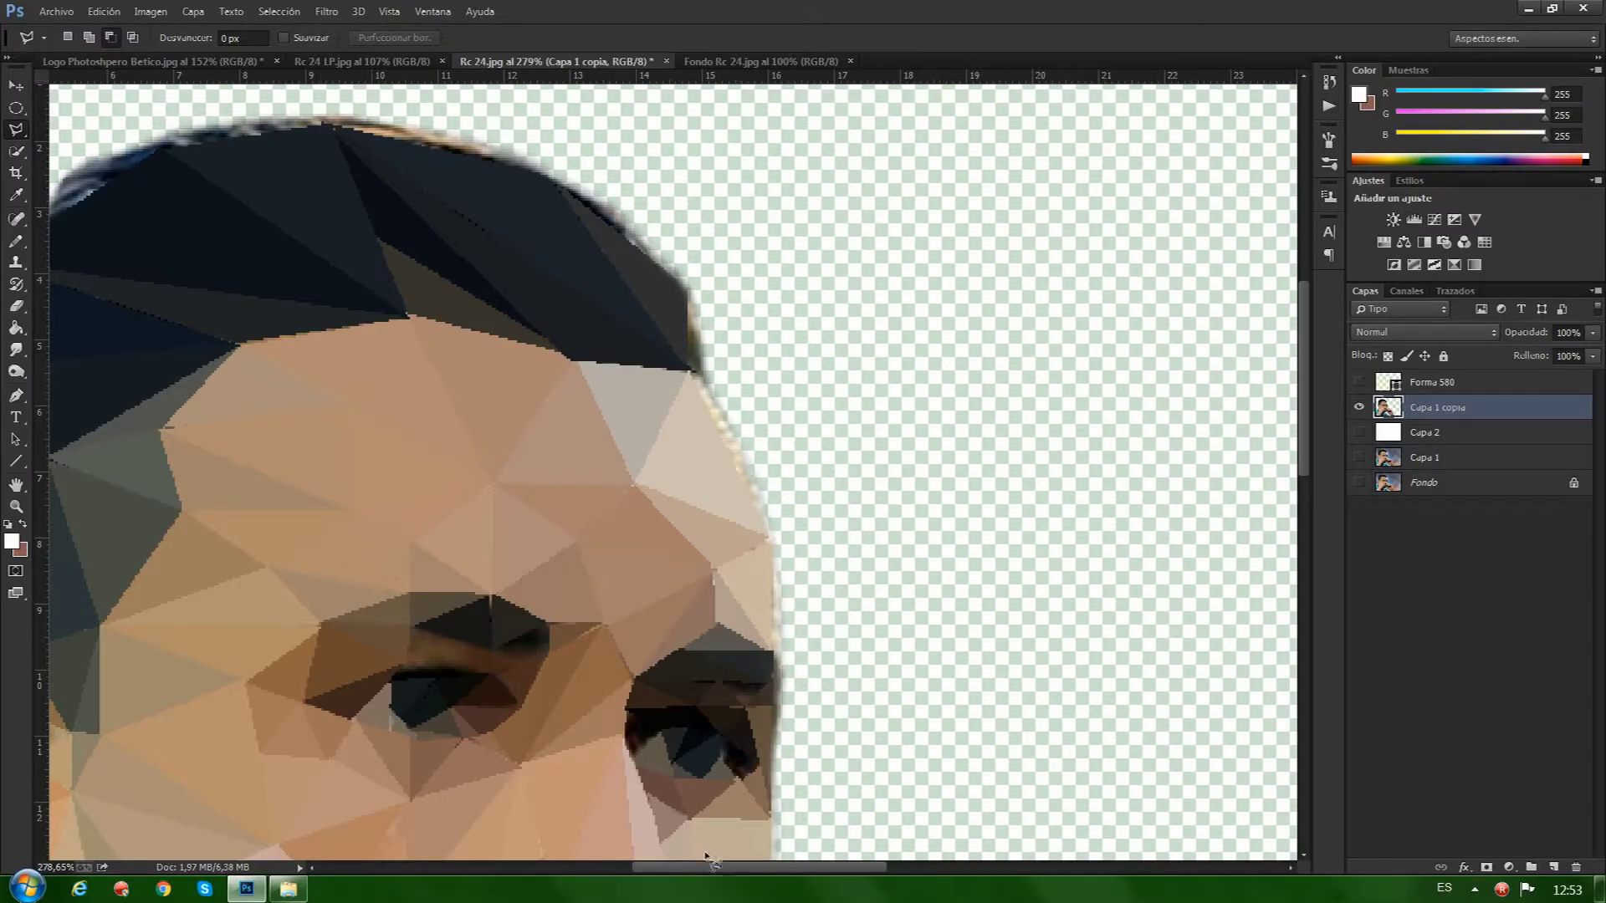
Select the hairline triangle, deselect it, and show the yellow Forma 580 mesh again.
drag(747, 872, 703, 869)
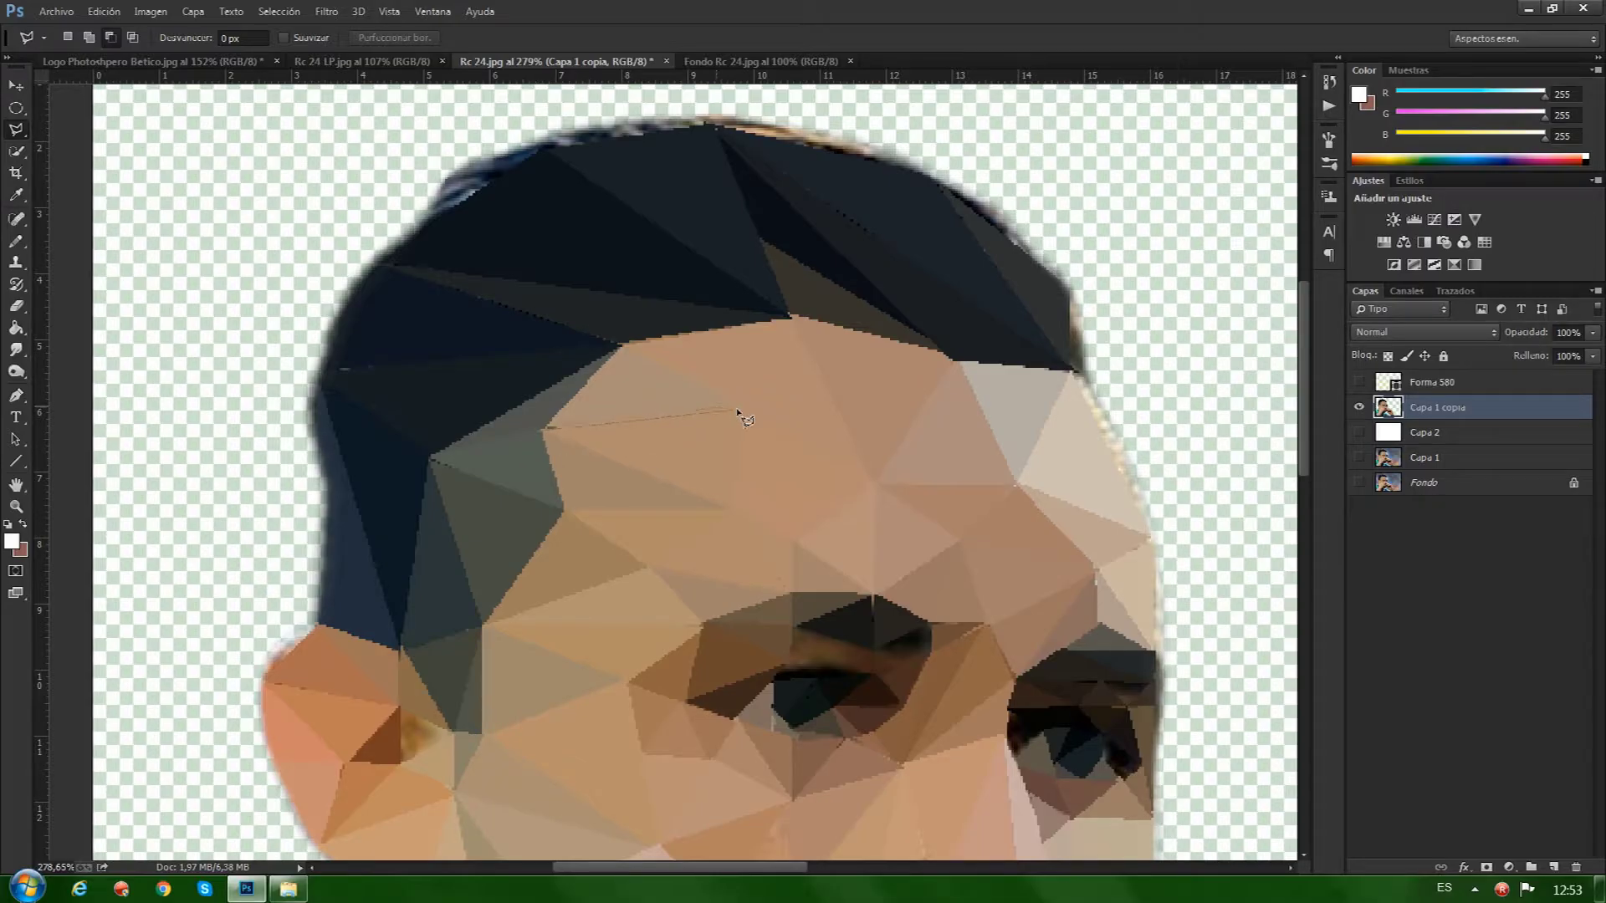
click(619, 345)
click(539, 432)
key(ctrl+d)
click(1359, 383)
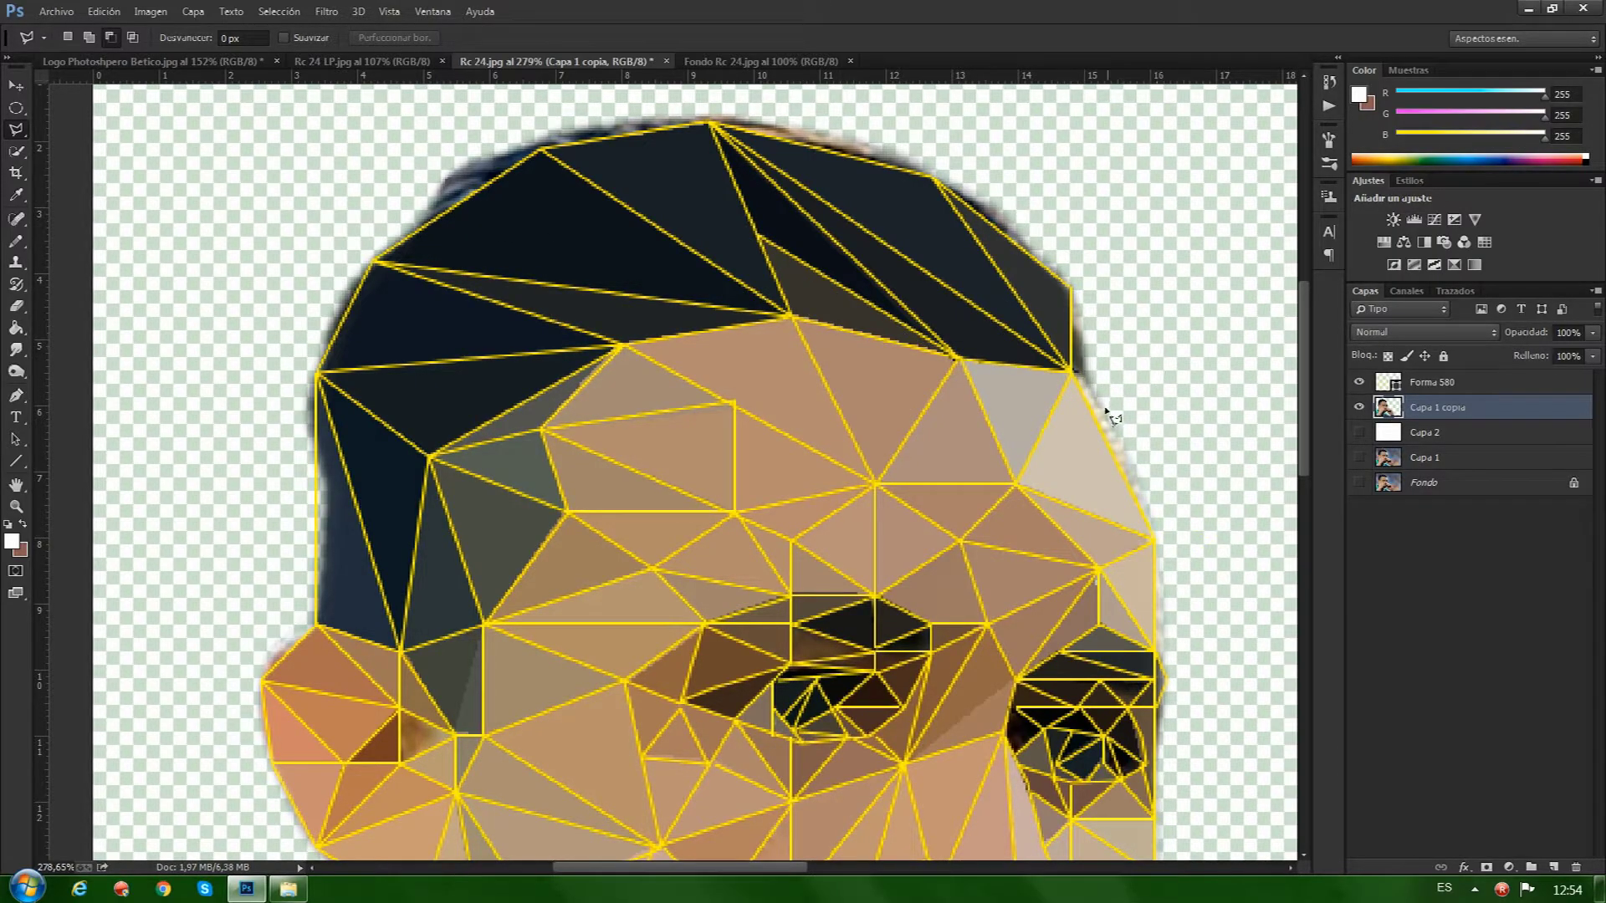
Trace the outline across the top of the hair and down the left edge to the shoulder.
click(1072, 289)
click(933, 178)
click(710, 124)
click(539, 150)
click(374, 263)
click(318, 373)
click(316, 626)
scroll(267, 661, down, 3)
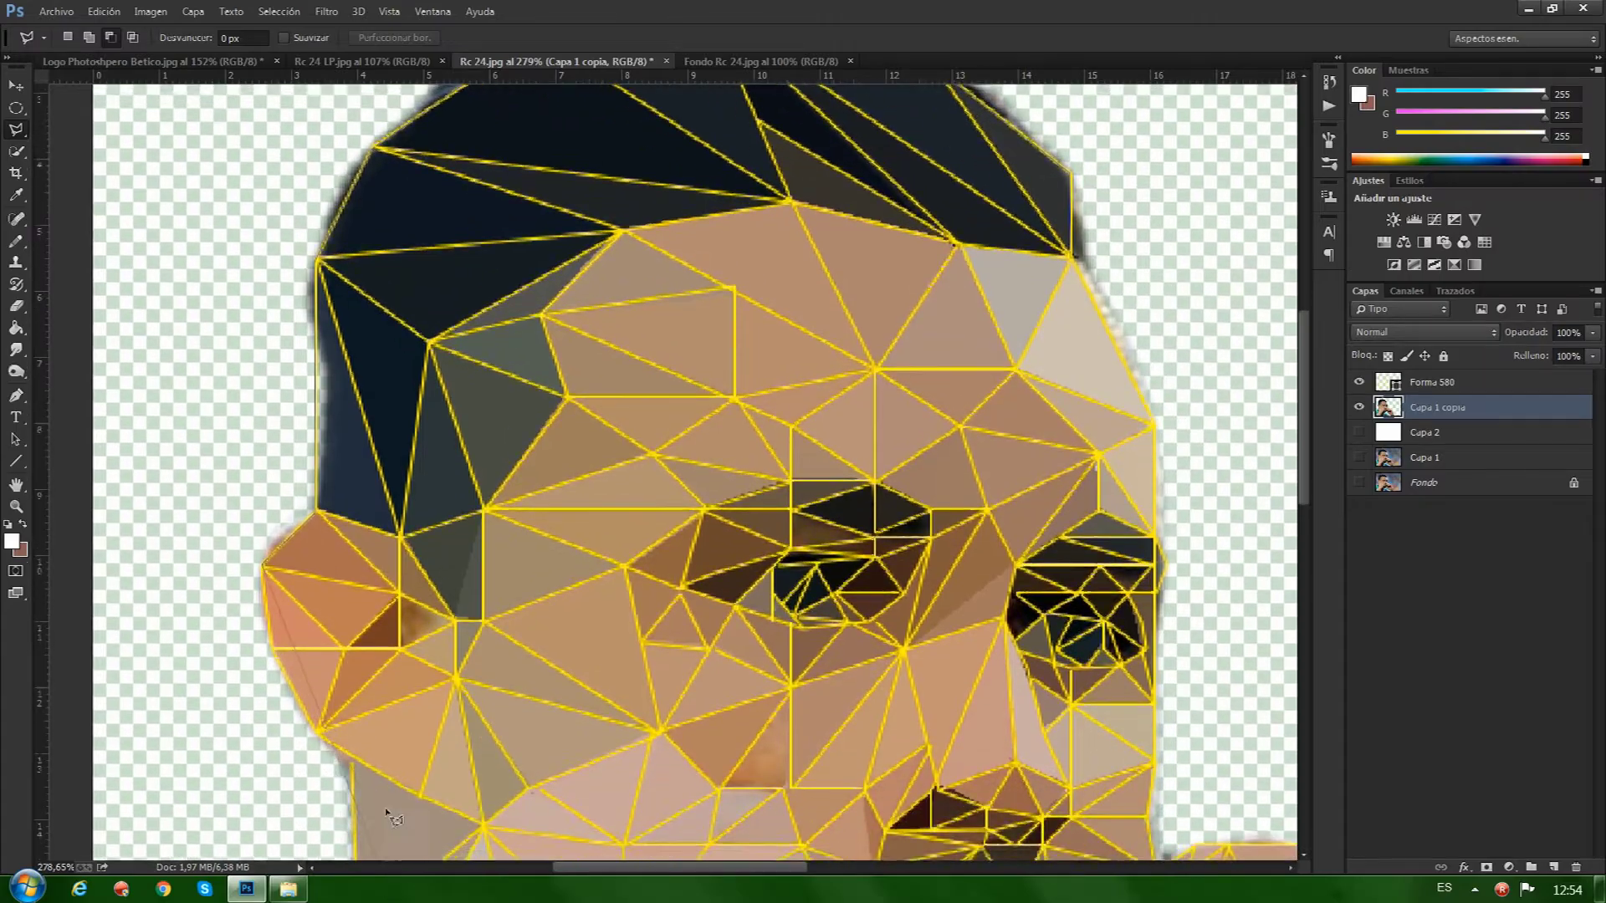
click(320, 724)
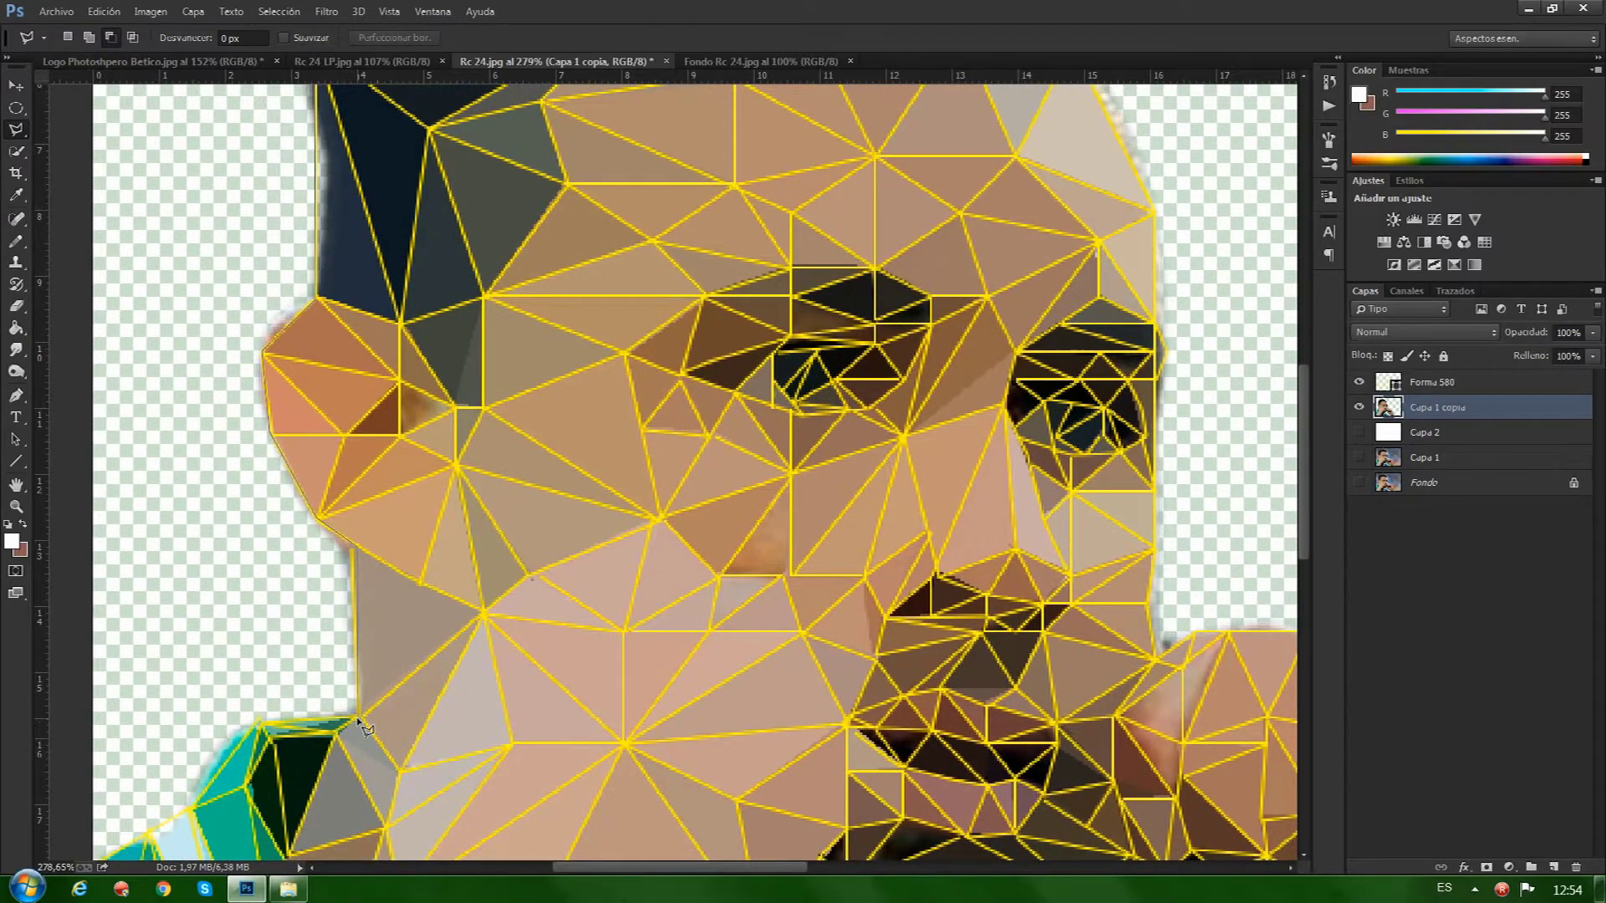
click(358, 721)
click(259, 721)
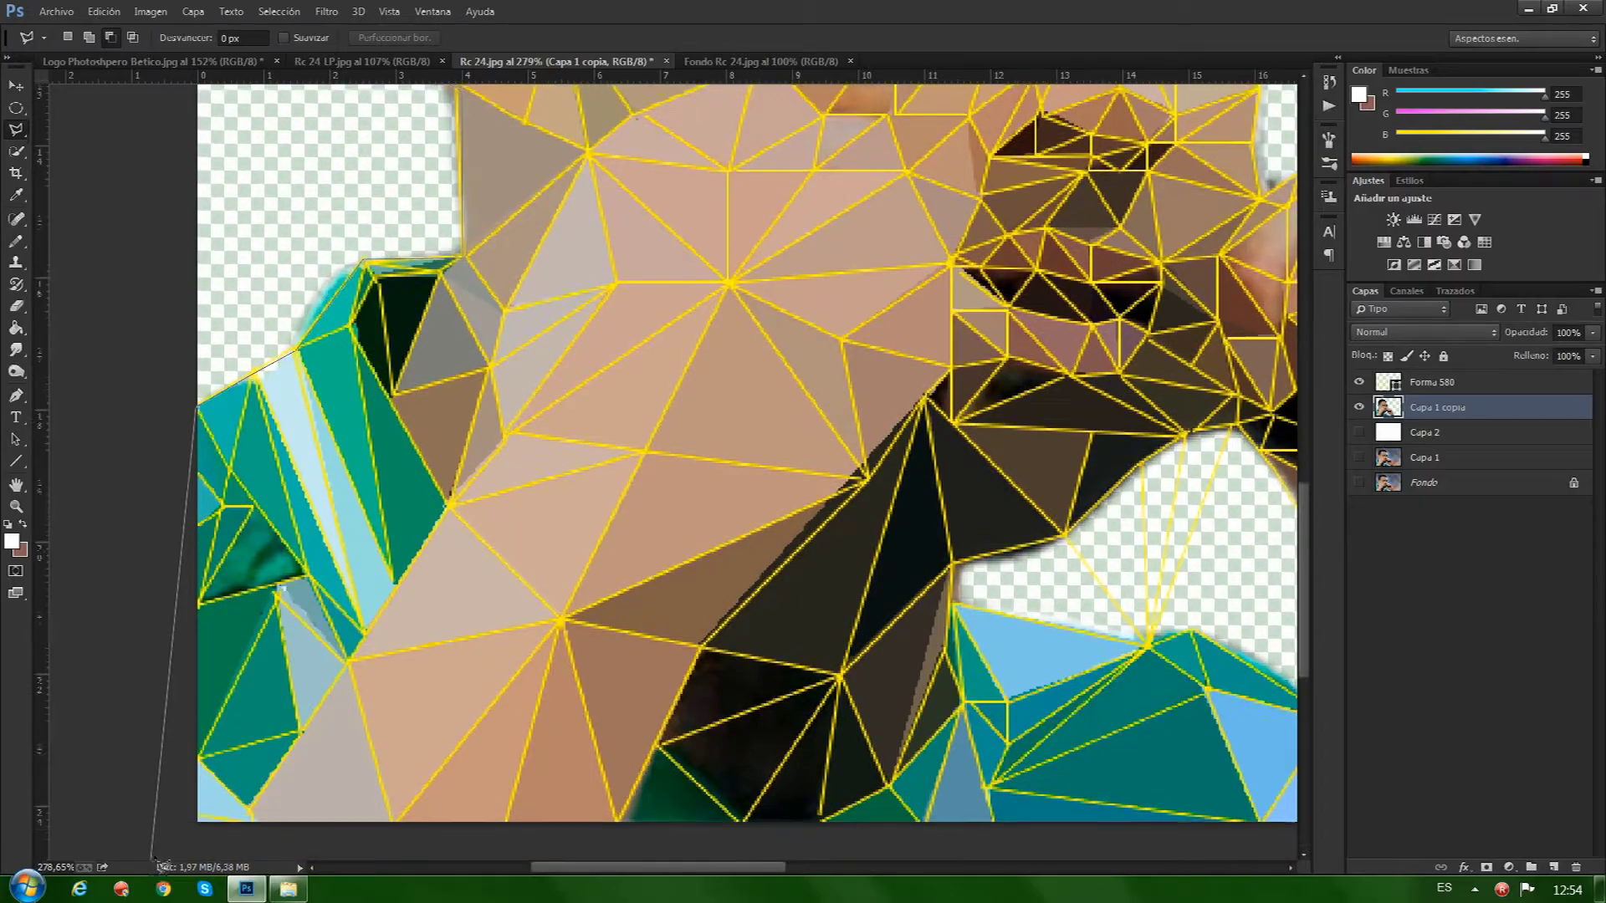
Continue the outline along the canvas bottom, collar, neck and hand corner.
click(186, 819)
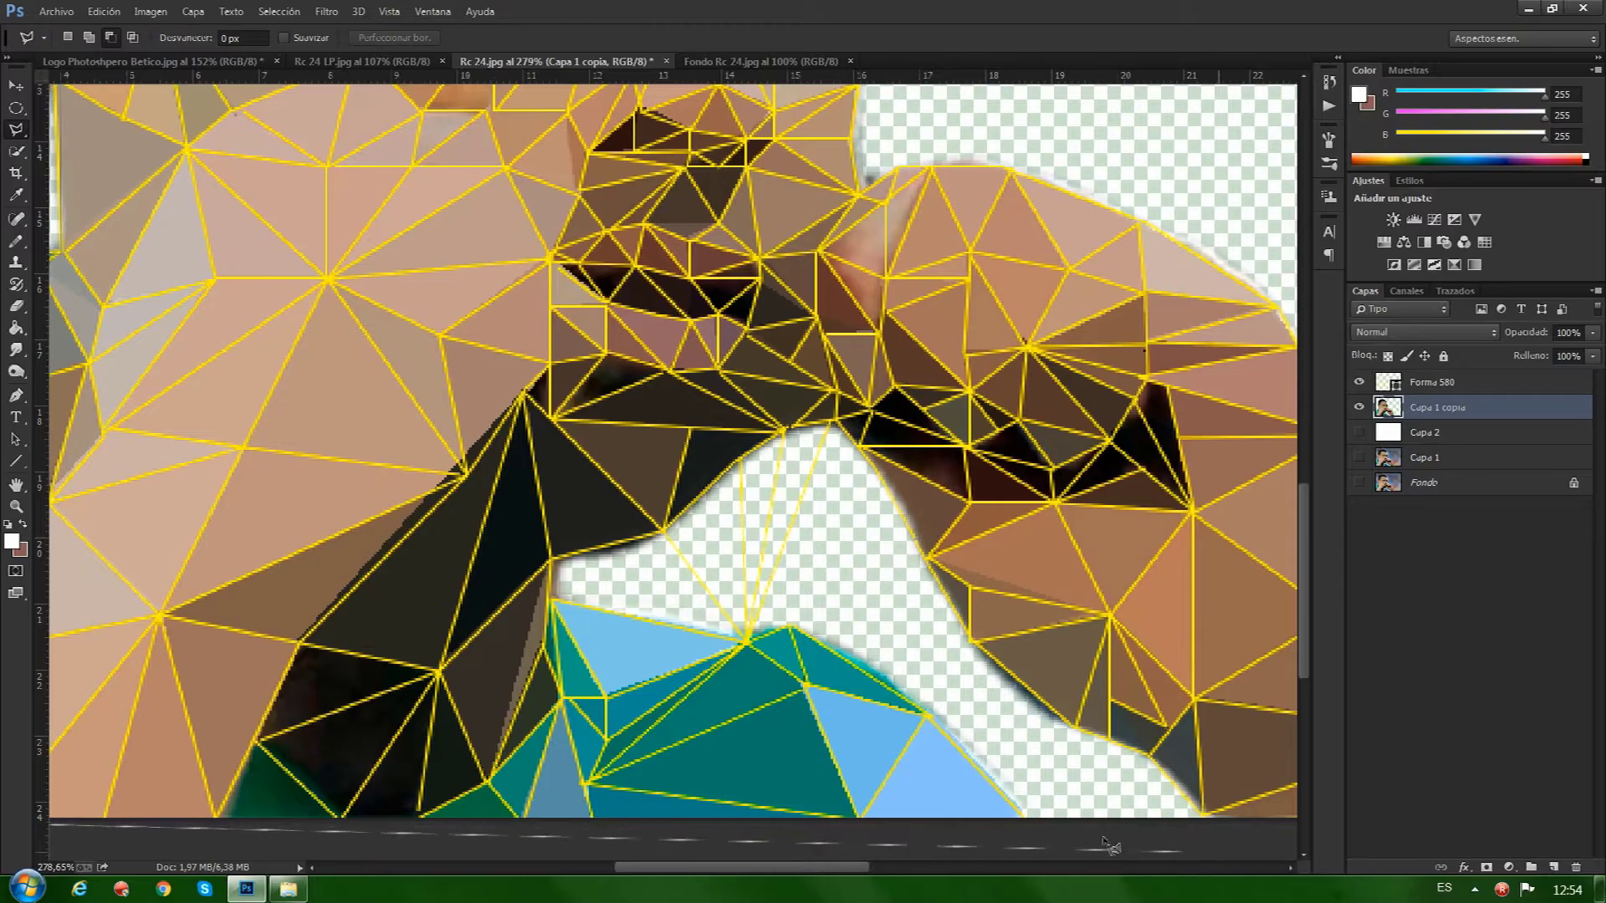
click(1027, 818)
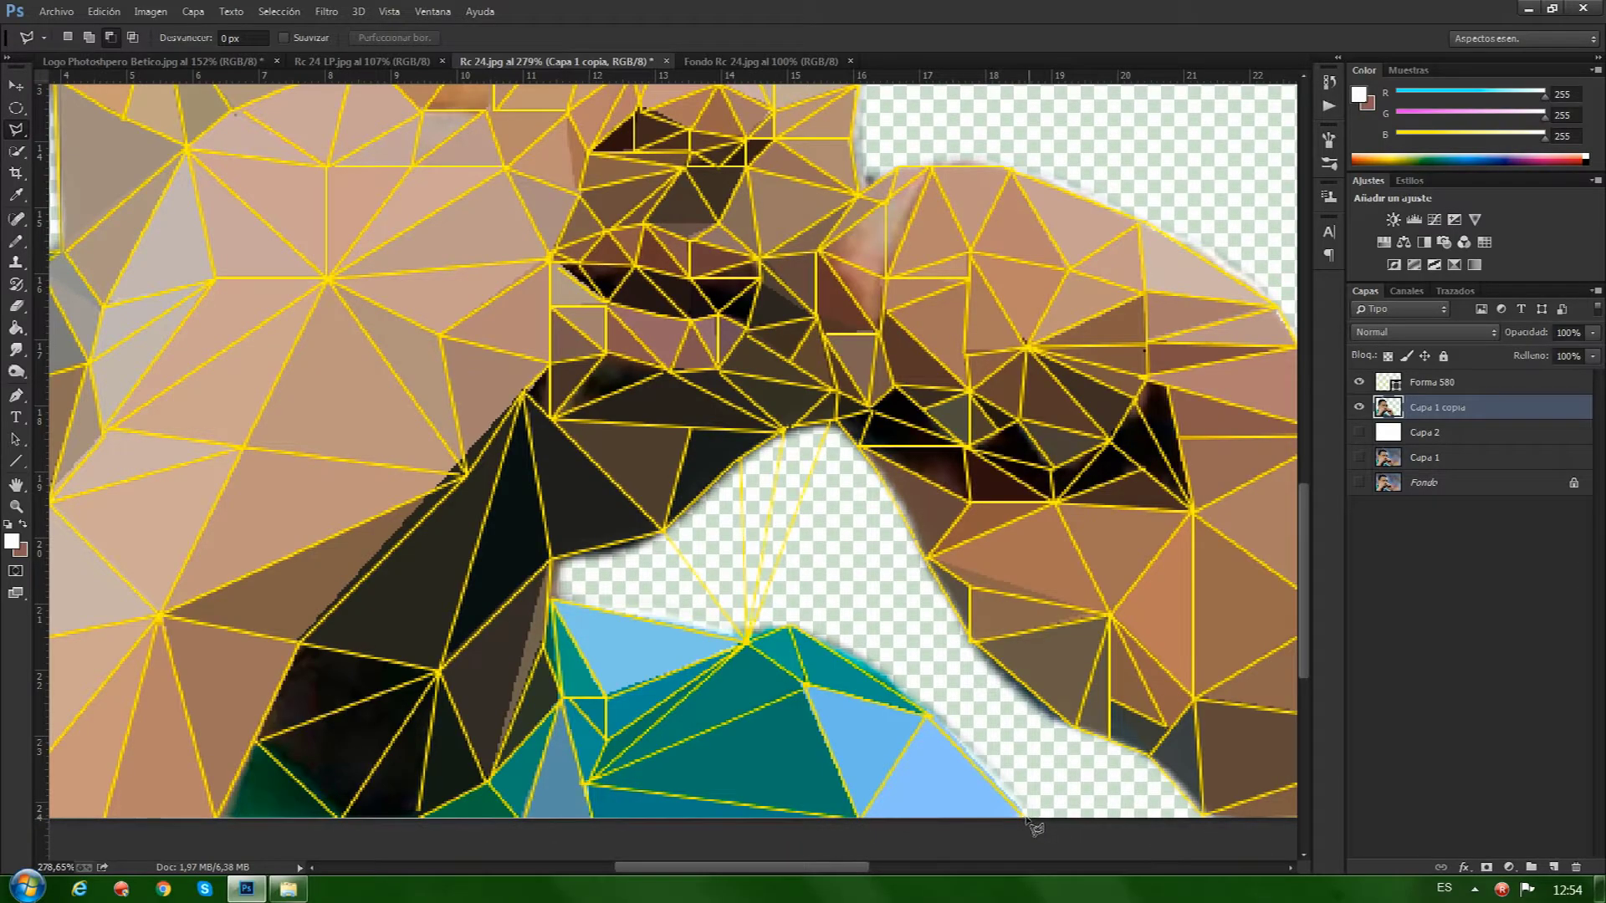
click(927, 717)
click(726, 641)
click(550, 601)
click(553, 559)
click(661, 532)
click(784, 431)
click(833, 422)
click(1205, 817)
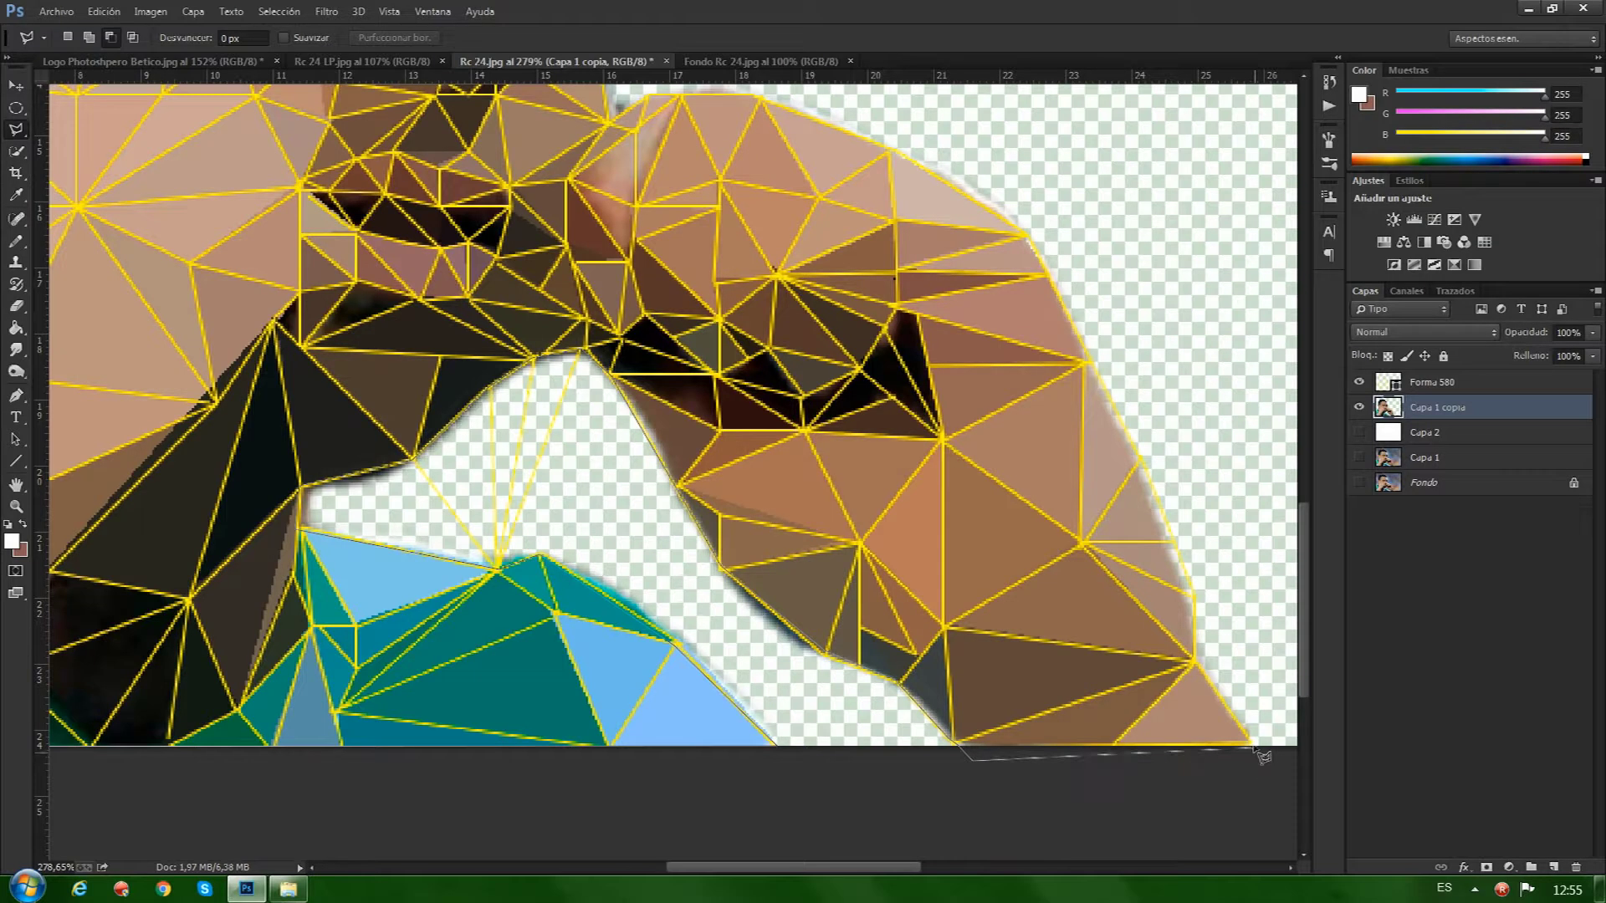
Trace up the arm and hand, along the shoulder, and close the outline at the hair.
click(1255, 745)
click(1194, 660)
click(1183, 591)
click(1141, 474)
click(1021, 239)
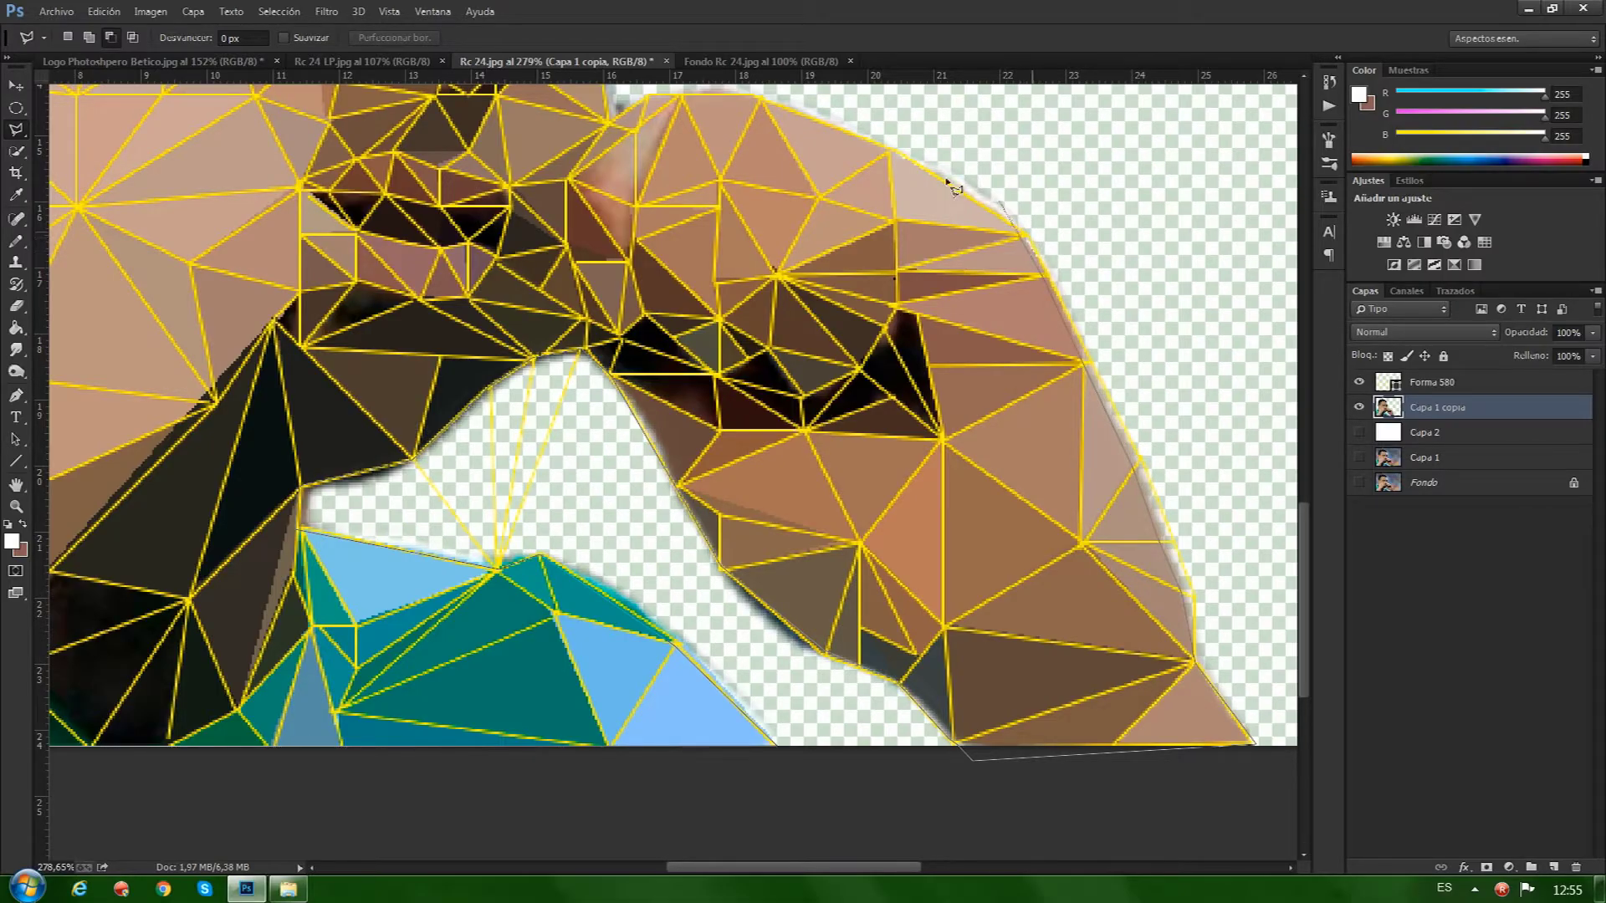
click(889, 156)
scroll(836, 251, up, 5)
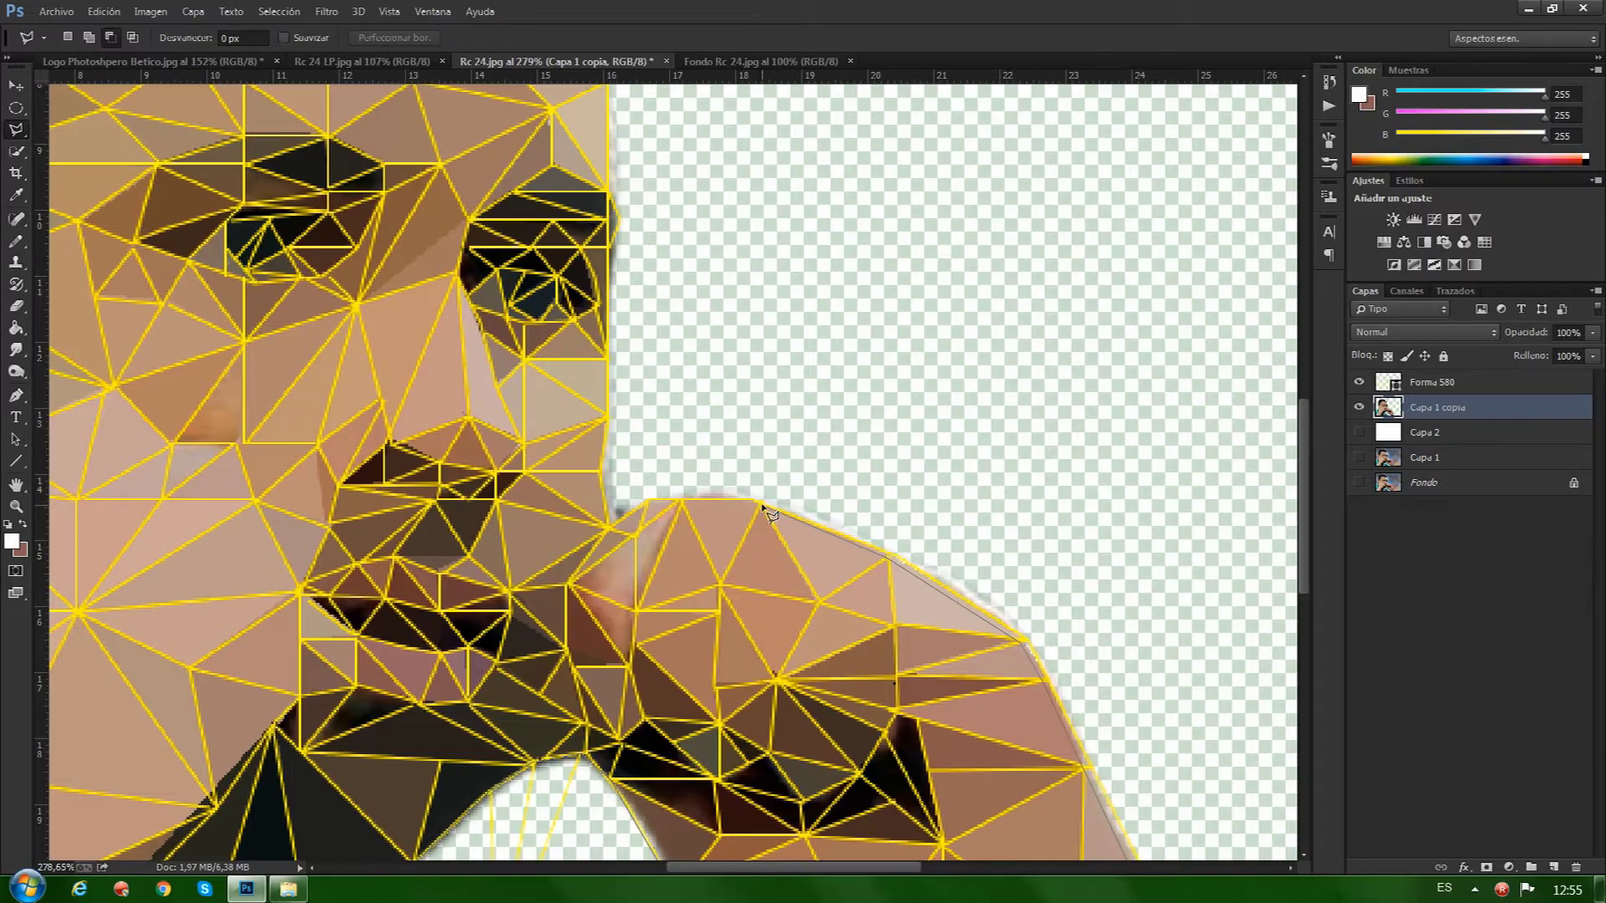
click(760, 505)
click(646, 501)
click(608, 525)
scroll(614, 203, up, 3)
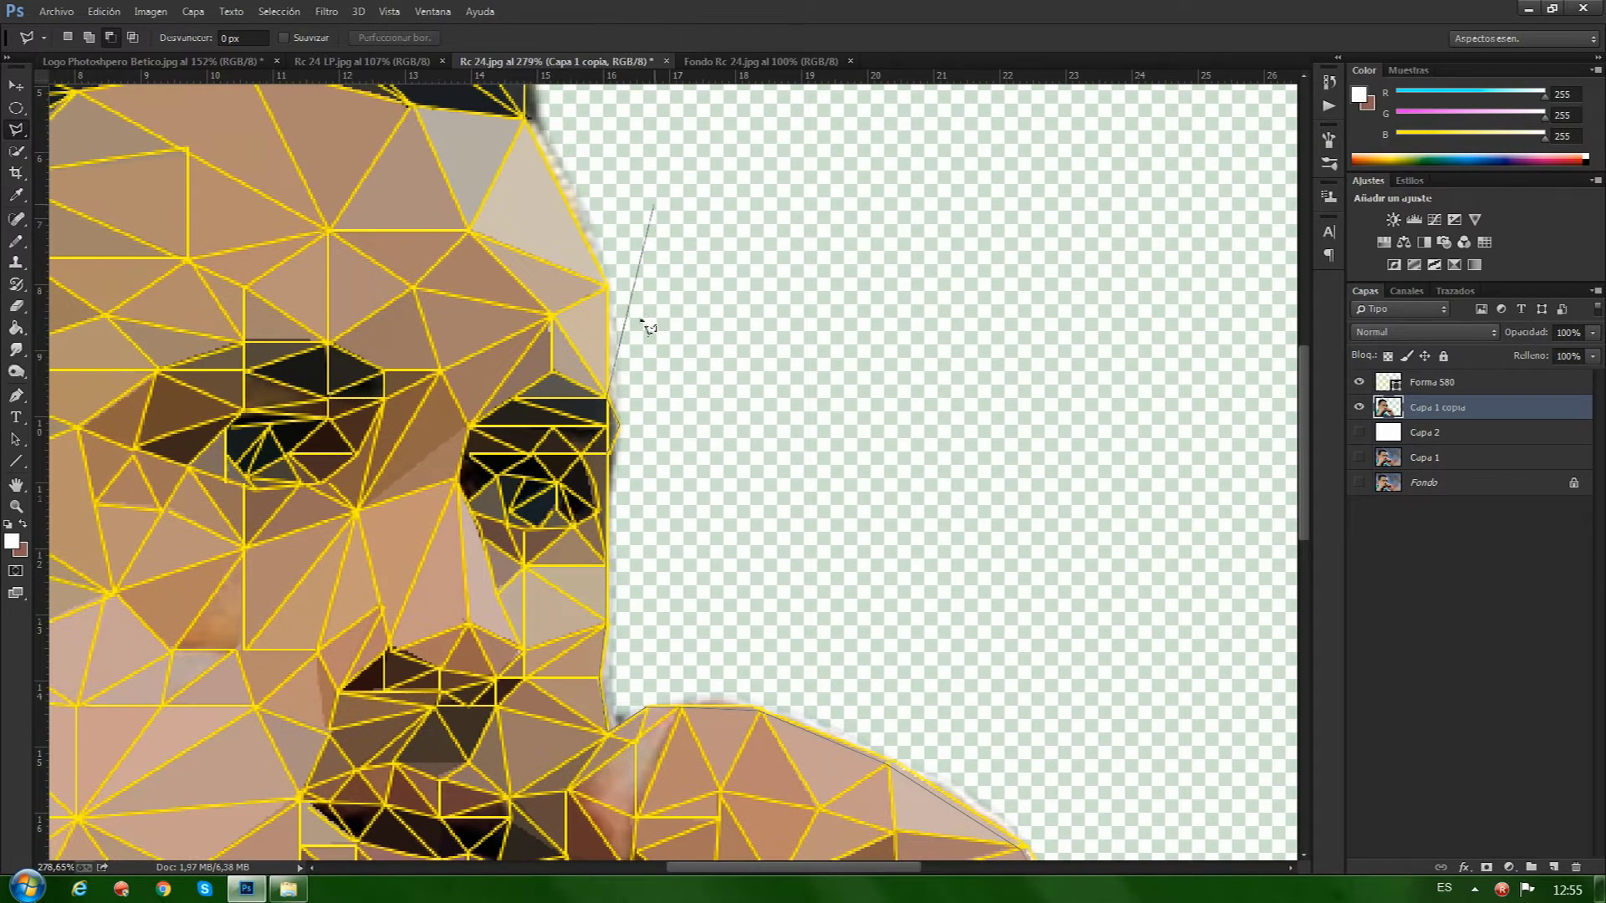
scroll(607, 289, up, 2)
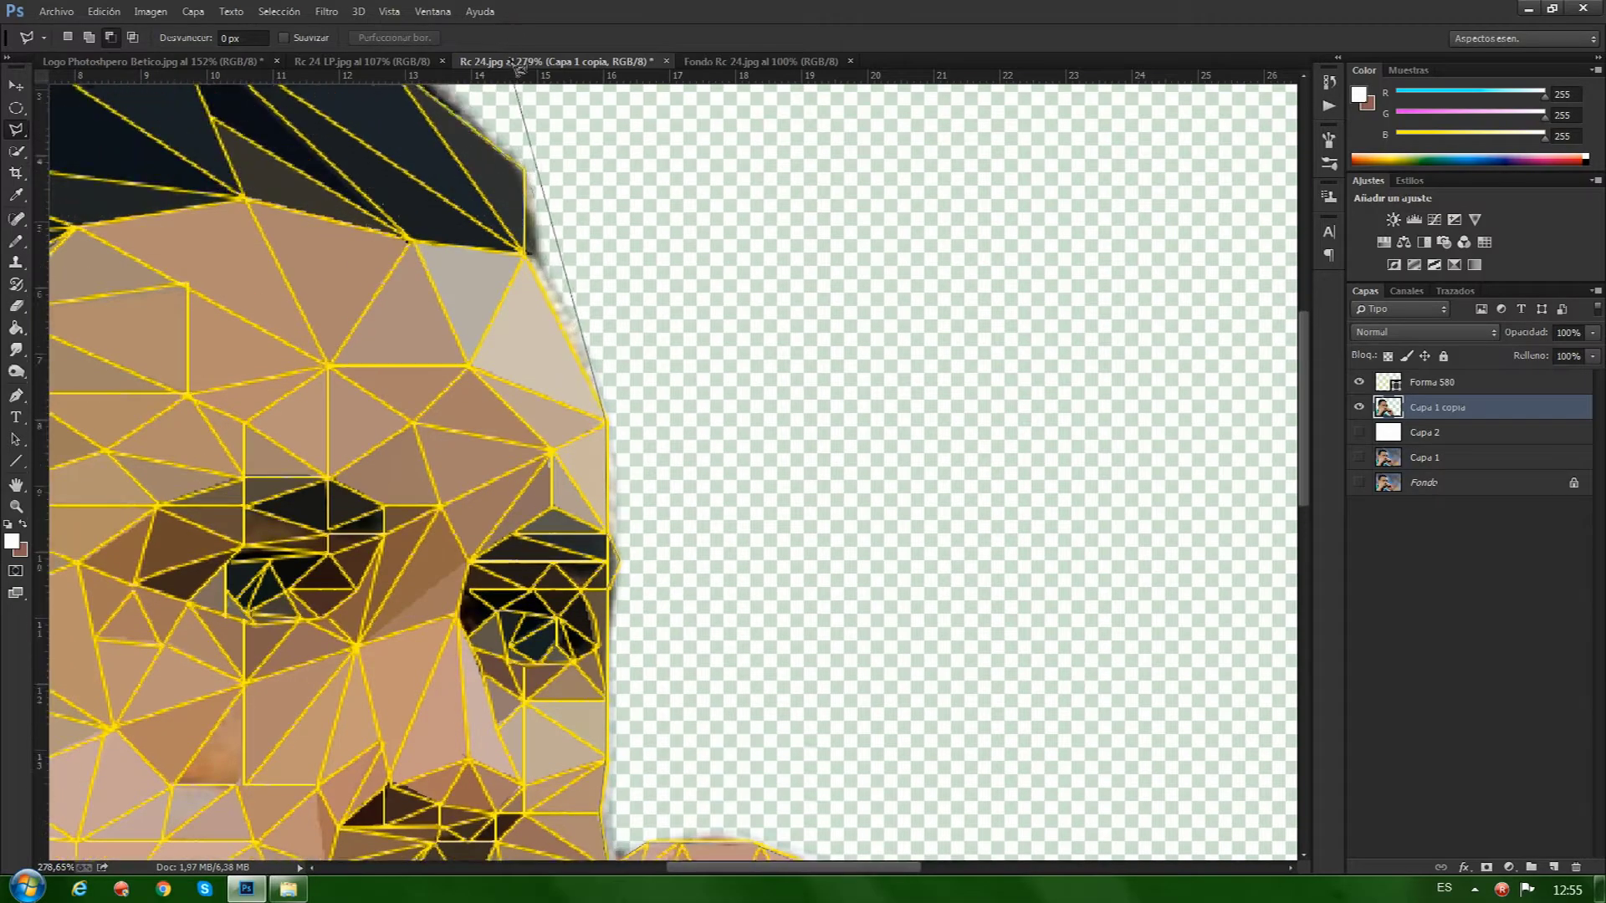
click(524, 199)
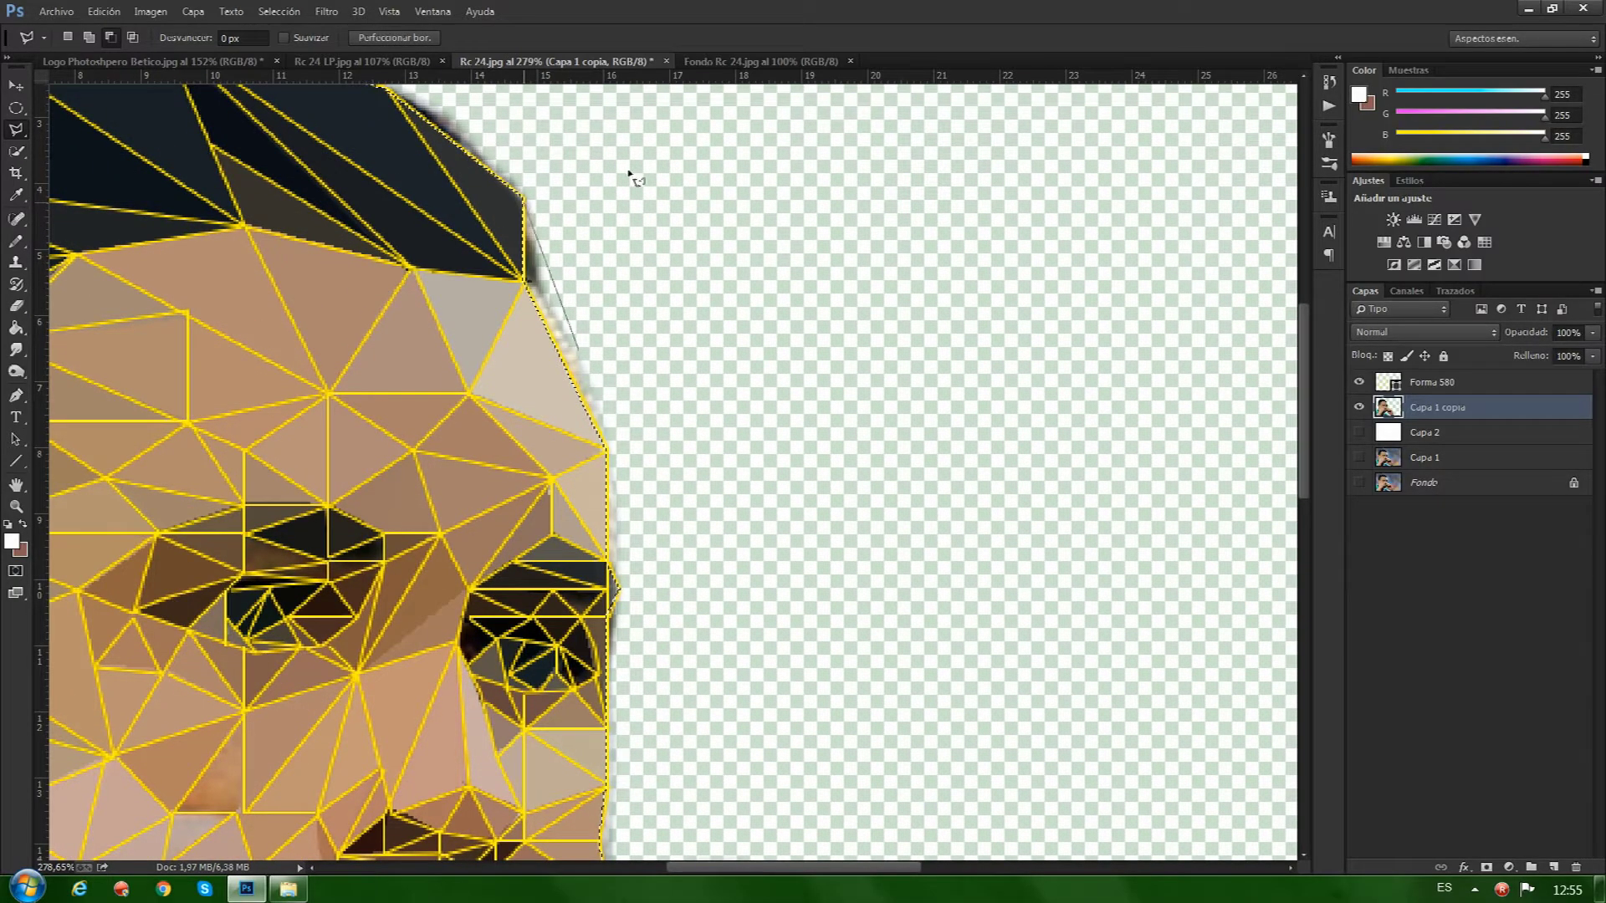
Copy the outlined portrait to new layer Capa 3 and hide Capa 1 copia and Forma 580.
scroll(619, 318, up, 3)
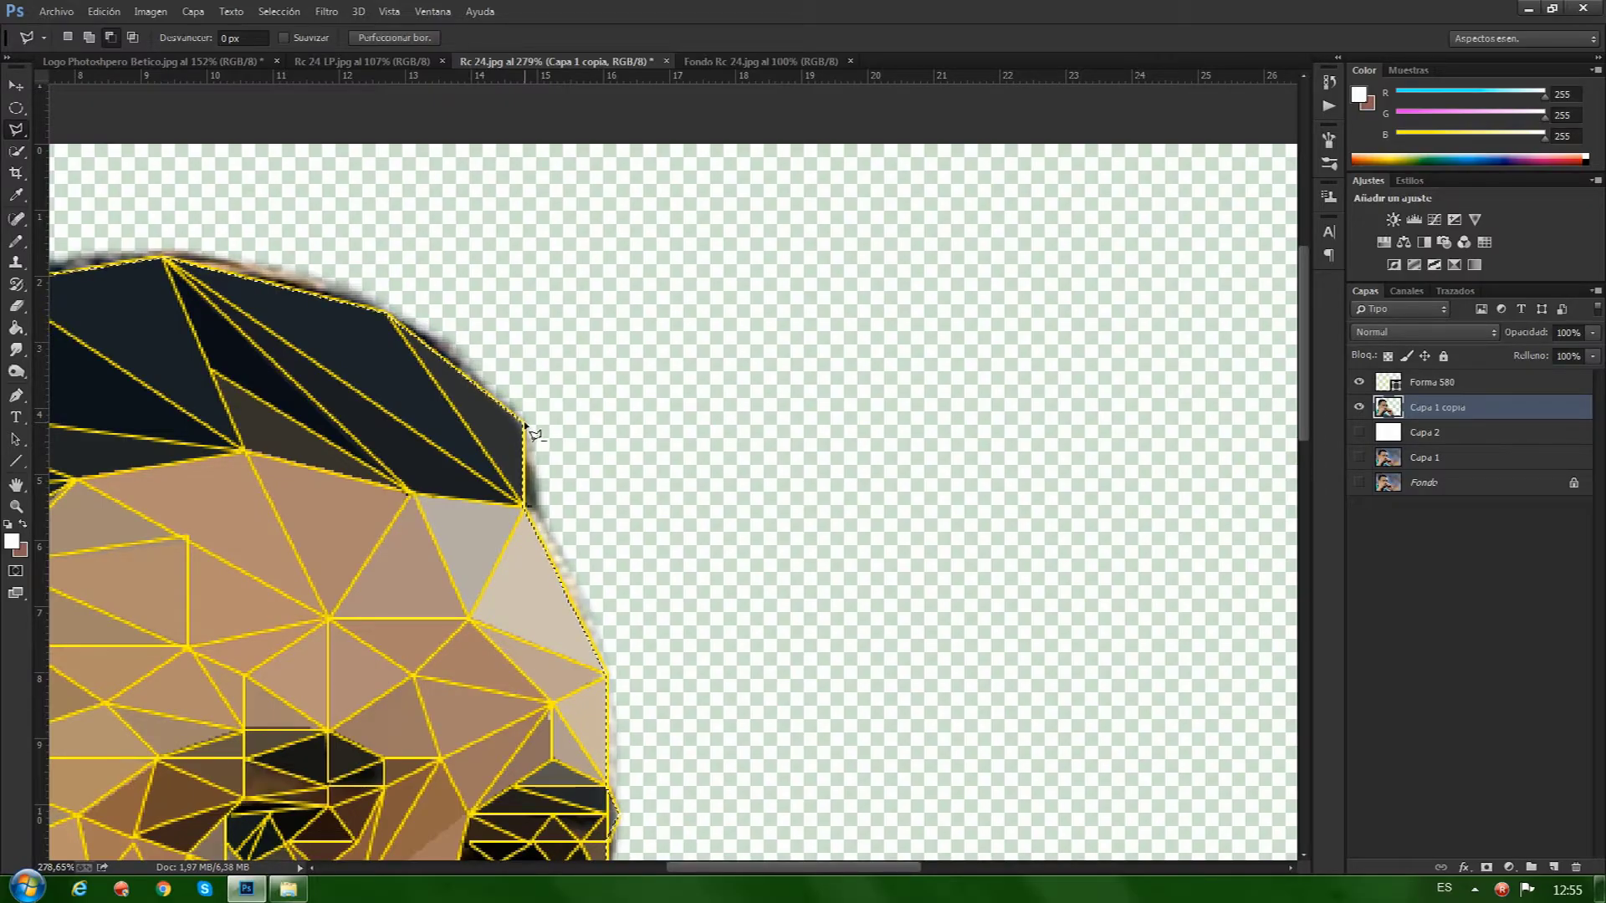
key(ctrl+j)
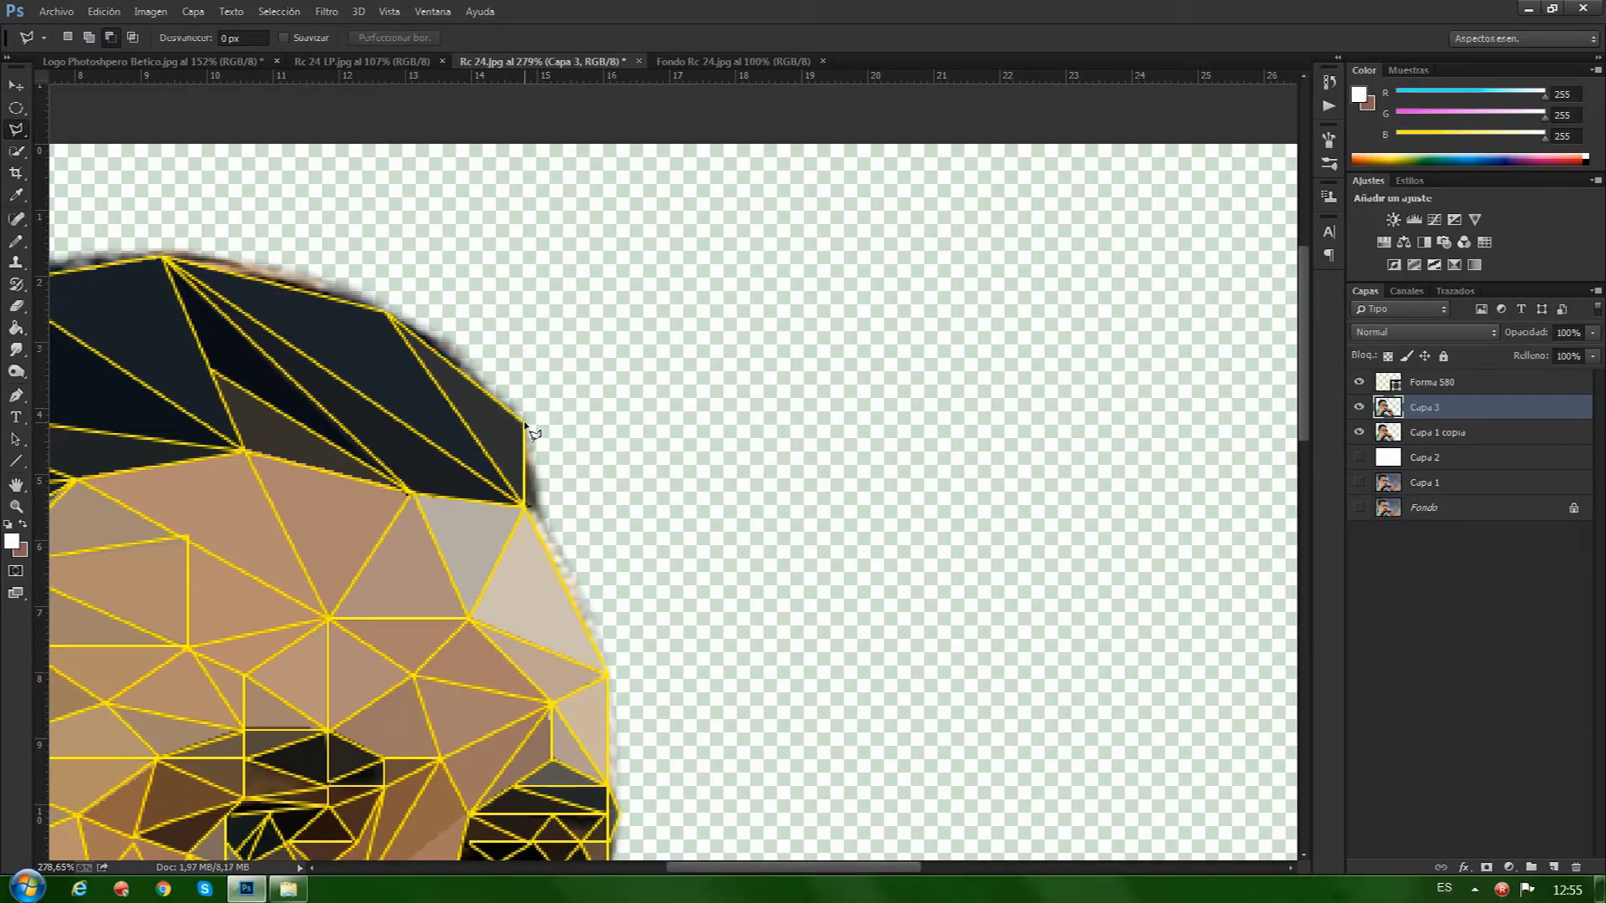
click(1359, 433)
click(1360, 382)
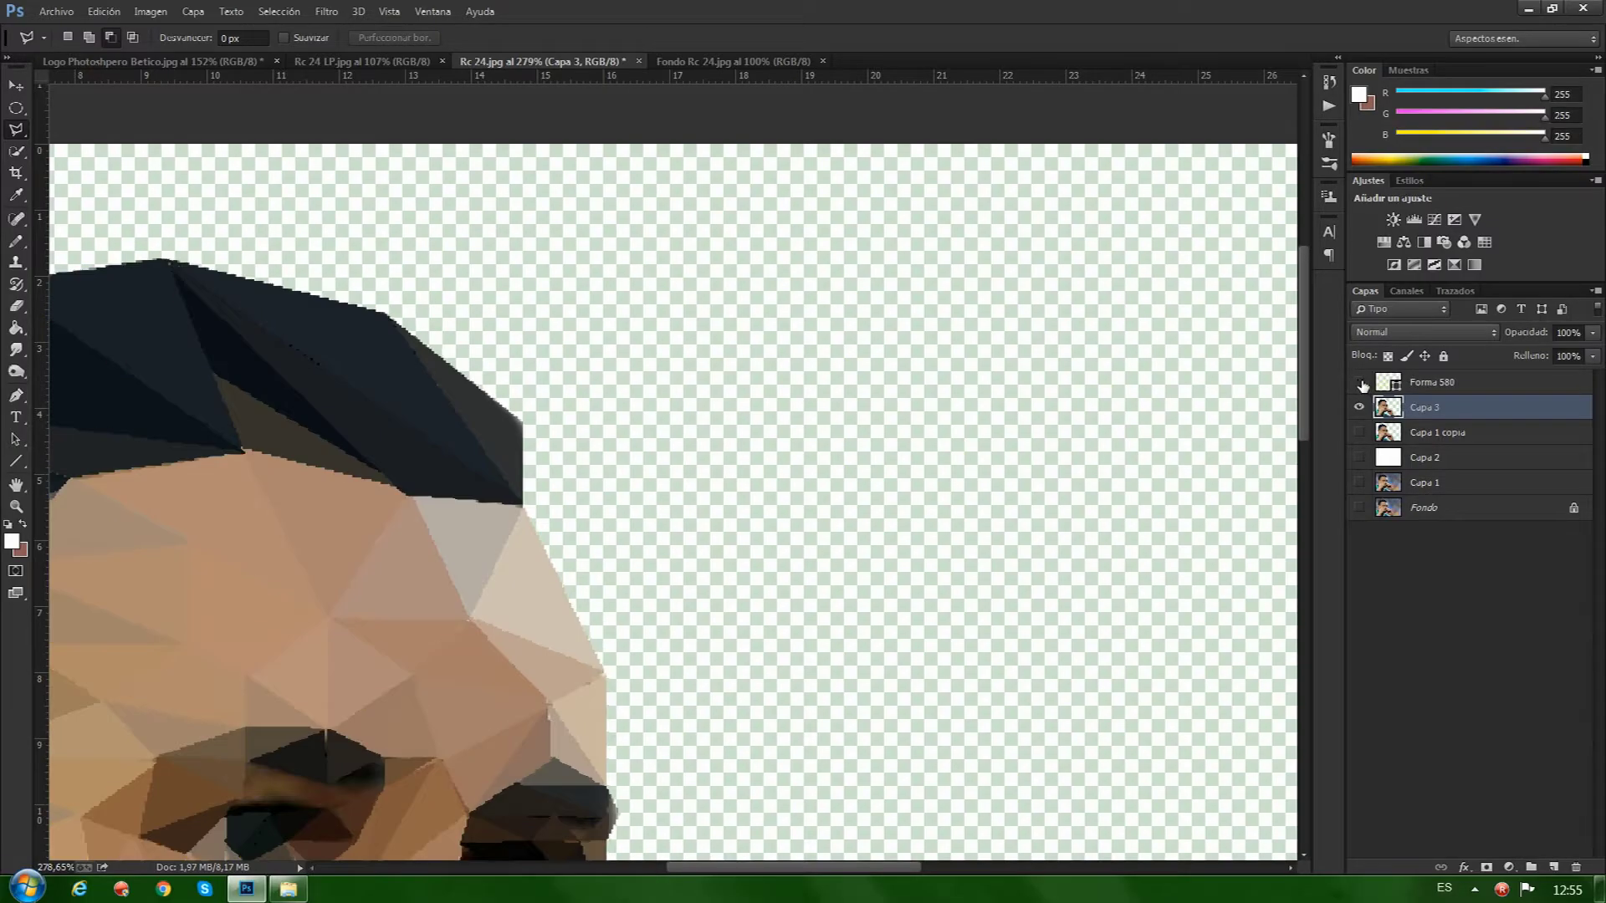
Zoom out and bring up the Fondo Rc 24.jpg gradient document.
scroll(801, 493, down, 10)
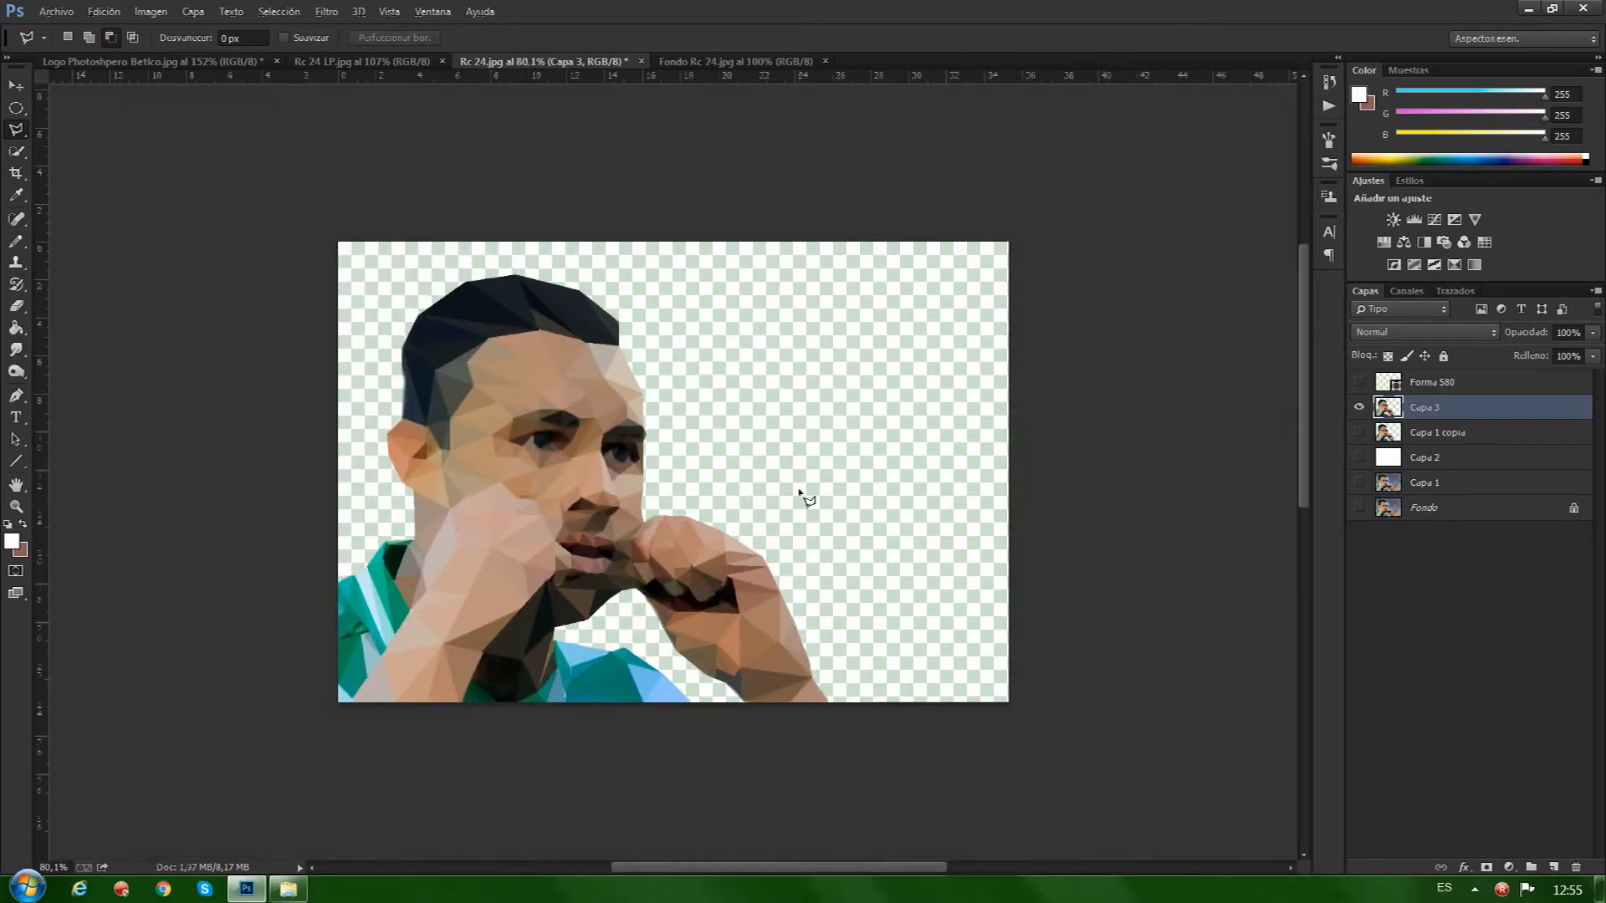
scroll(801, 493, up, 2)
key(alt)
click(692, 64)
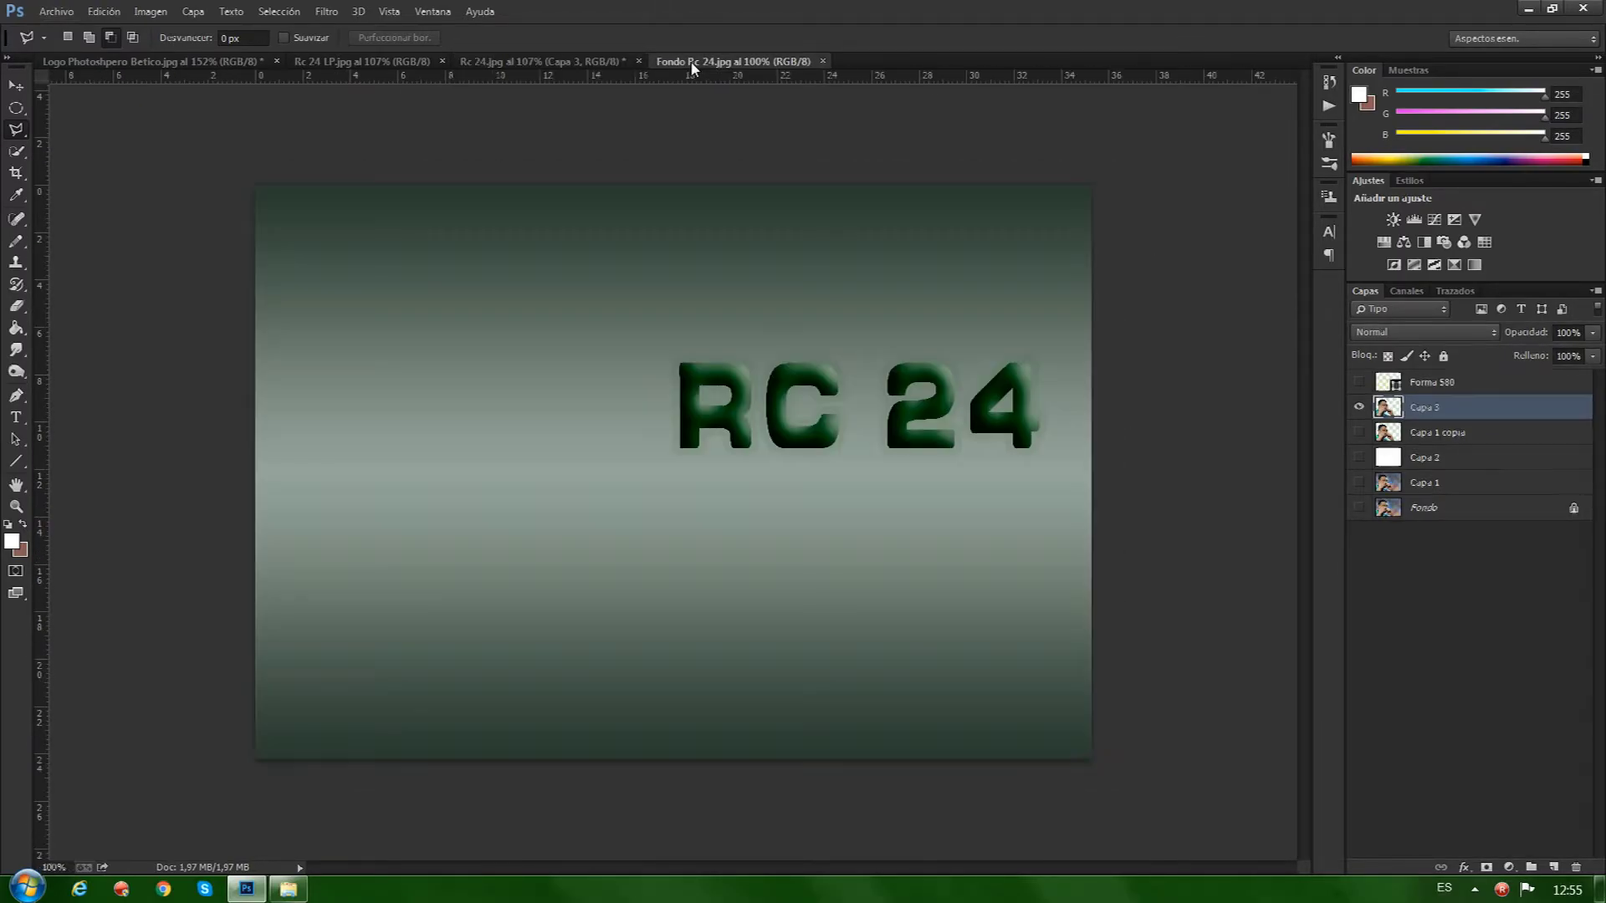
Unlock the gradient, copy it into Rc 24.jpg as Capa 4 below Capa 3, and position it to fill the canvas.
click(16, 85)
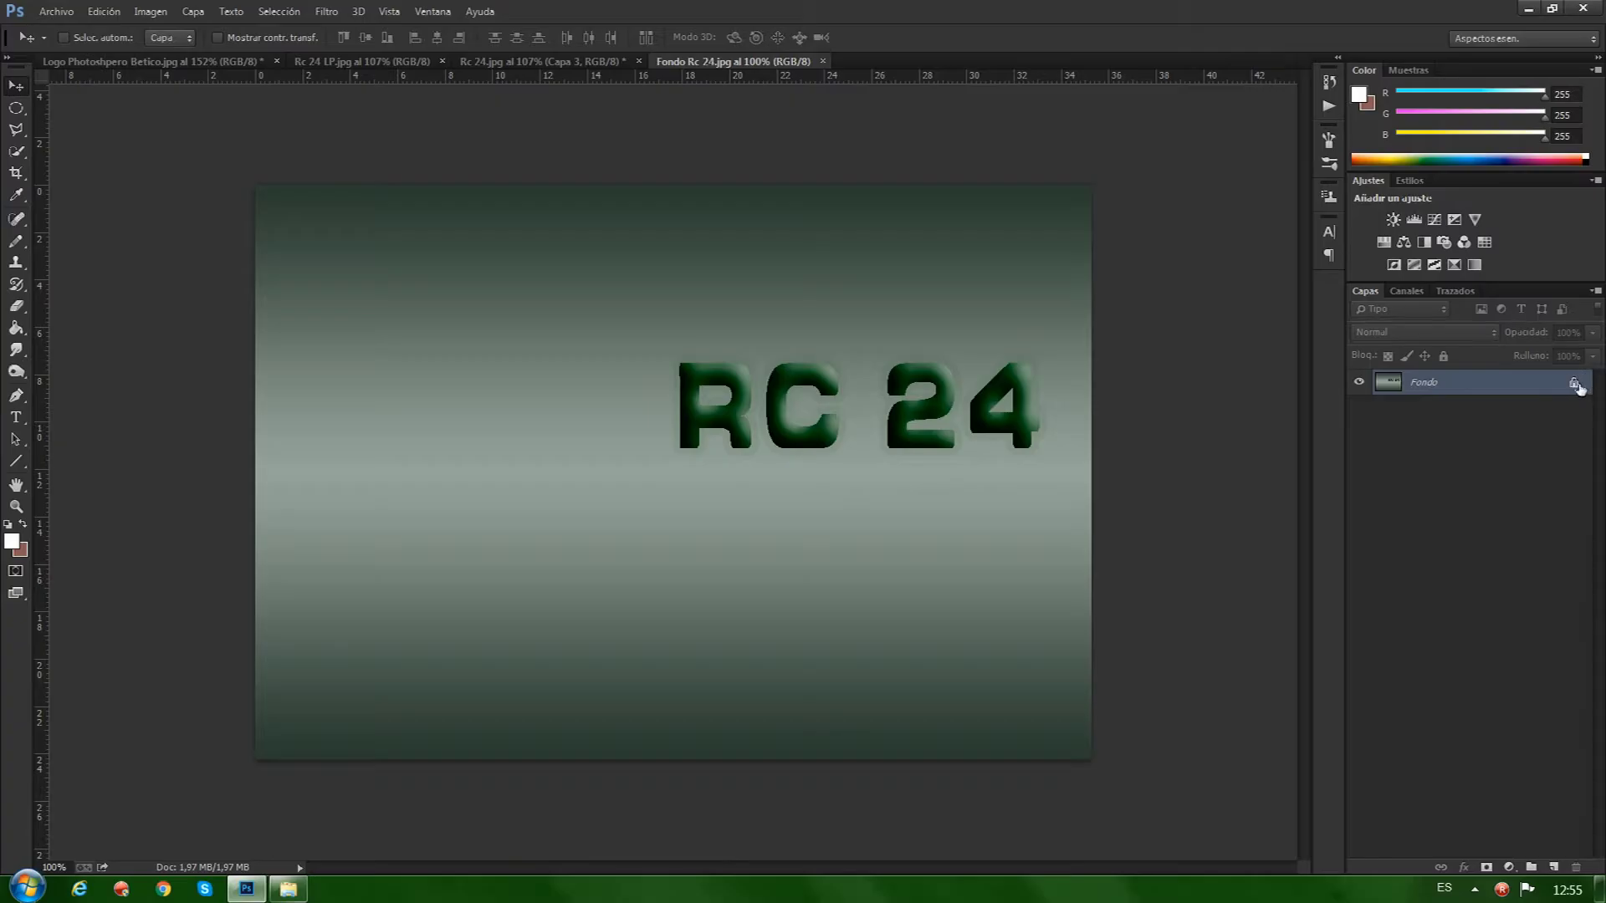
click(1575, 384)
drag(626, 497, 686, 466)
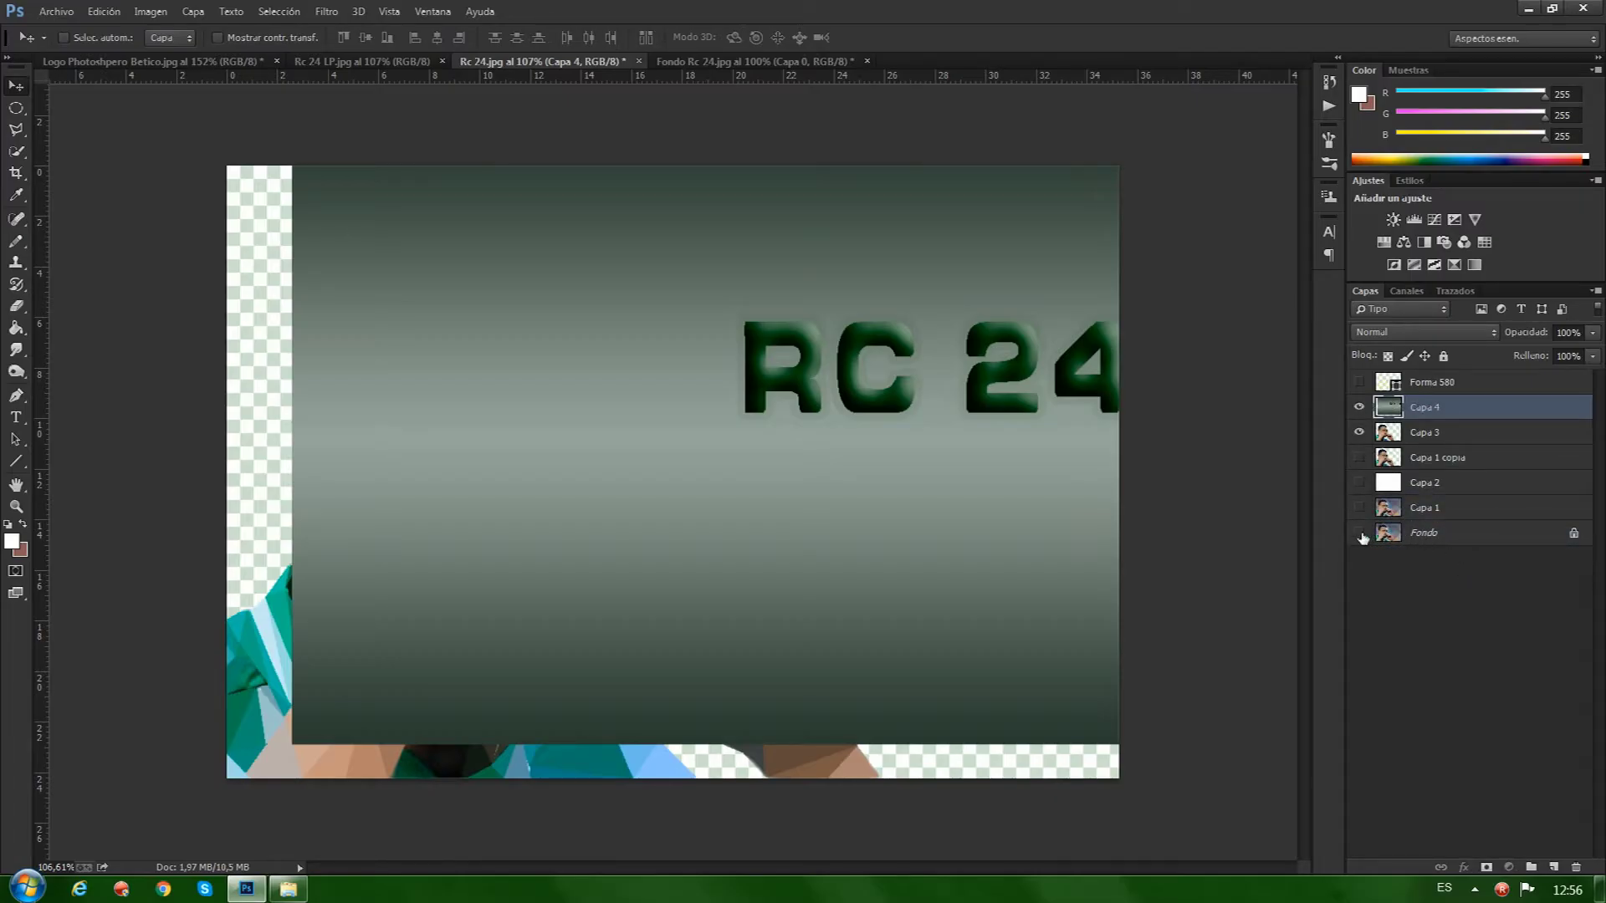
drag(1436, 412, 1436, 446)
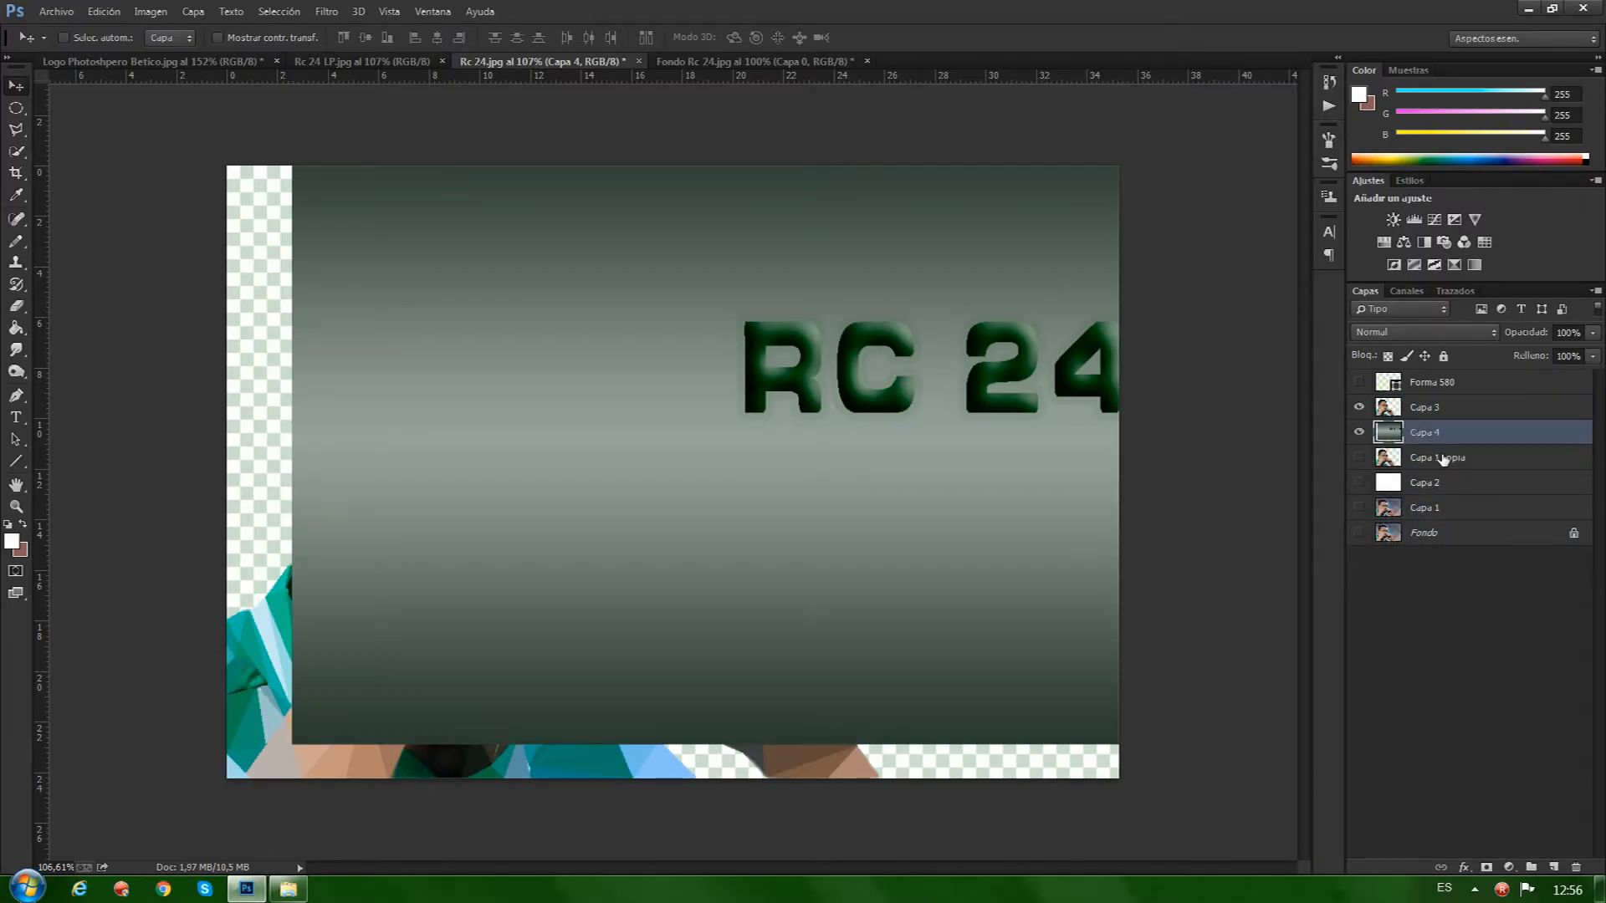
drag(801, 249, 735, 283)
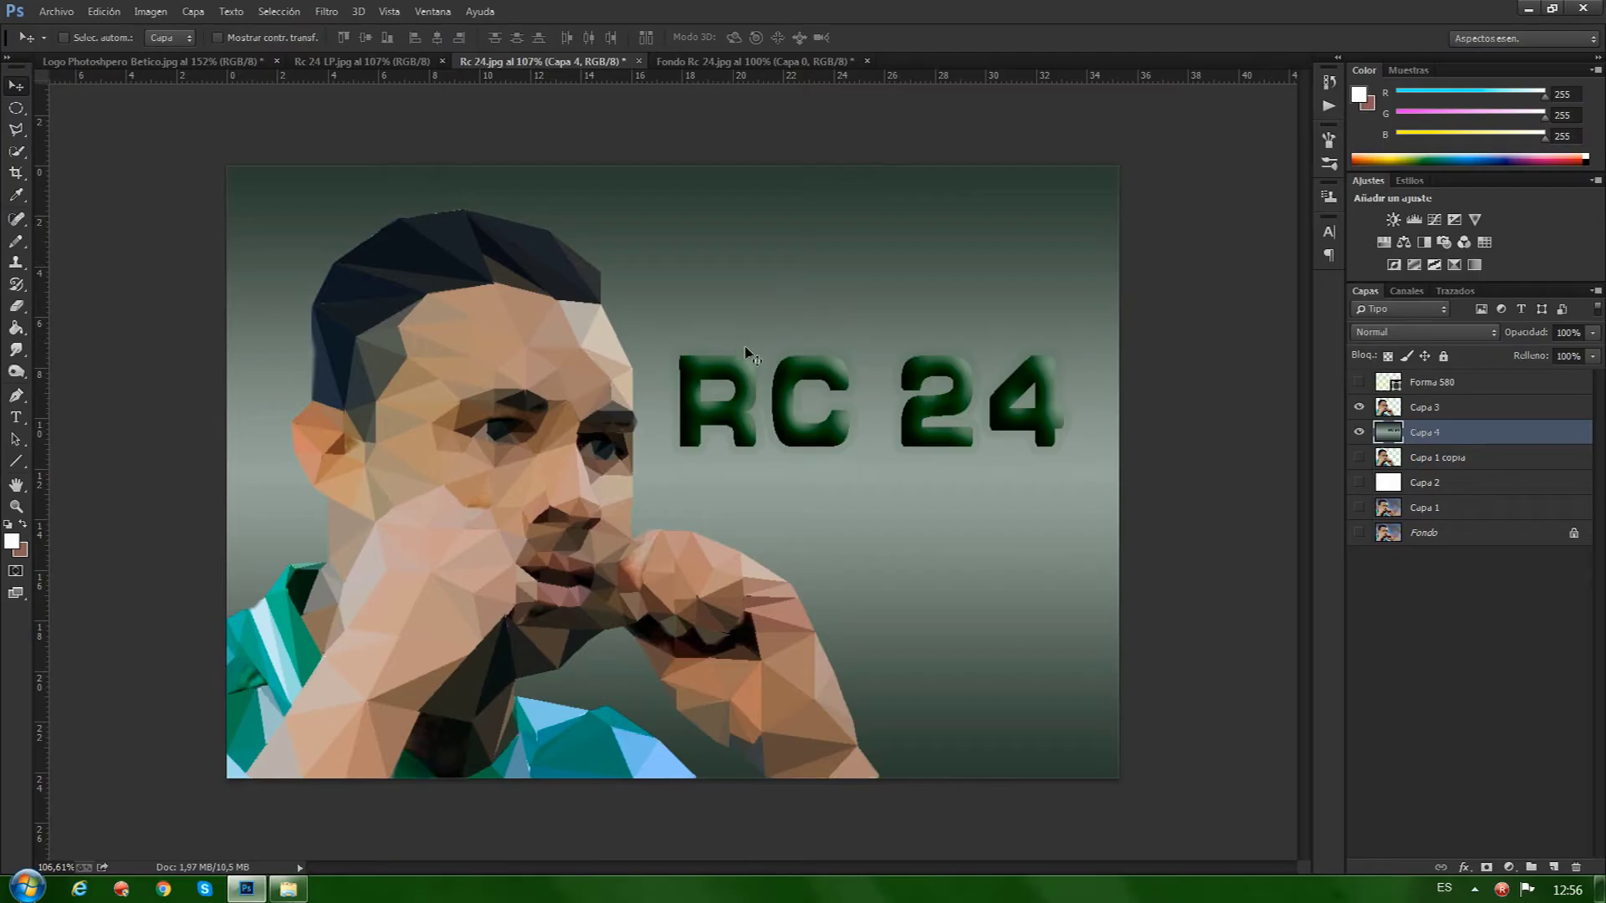
Compare the Rc 24 composite against Rc 24 LP, then show Logo Photoshopero Betico.jpg.
key(alt)
scroll(928, 396, down, 3)
scroll(849, 398, up, 4)
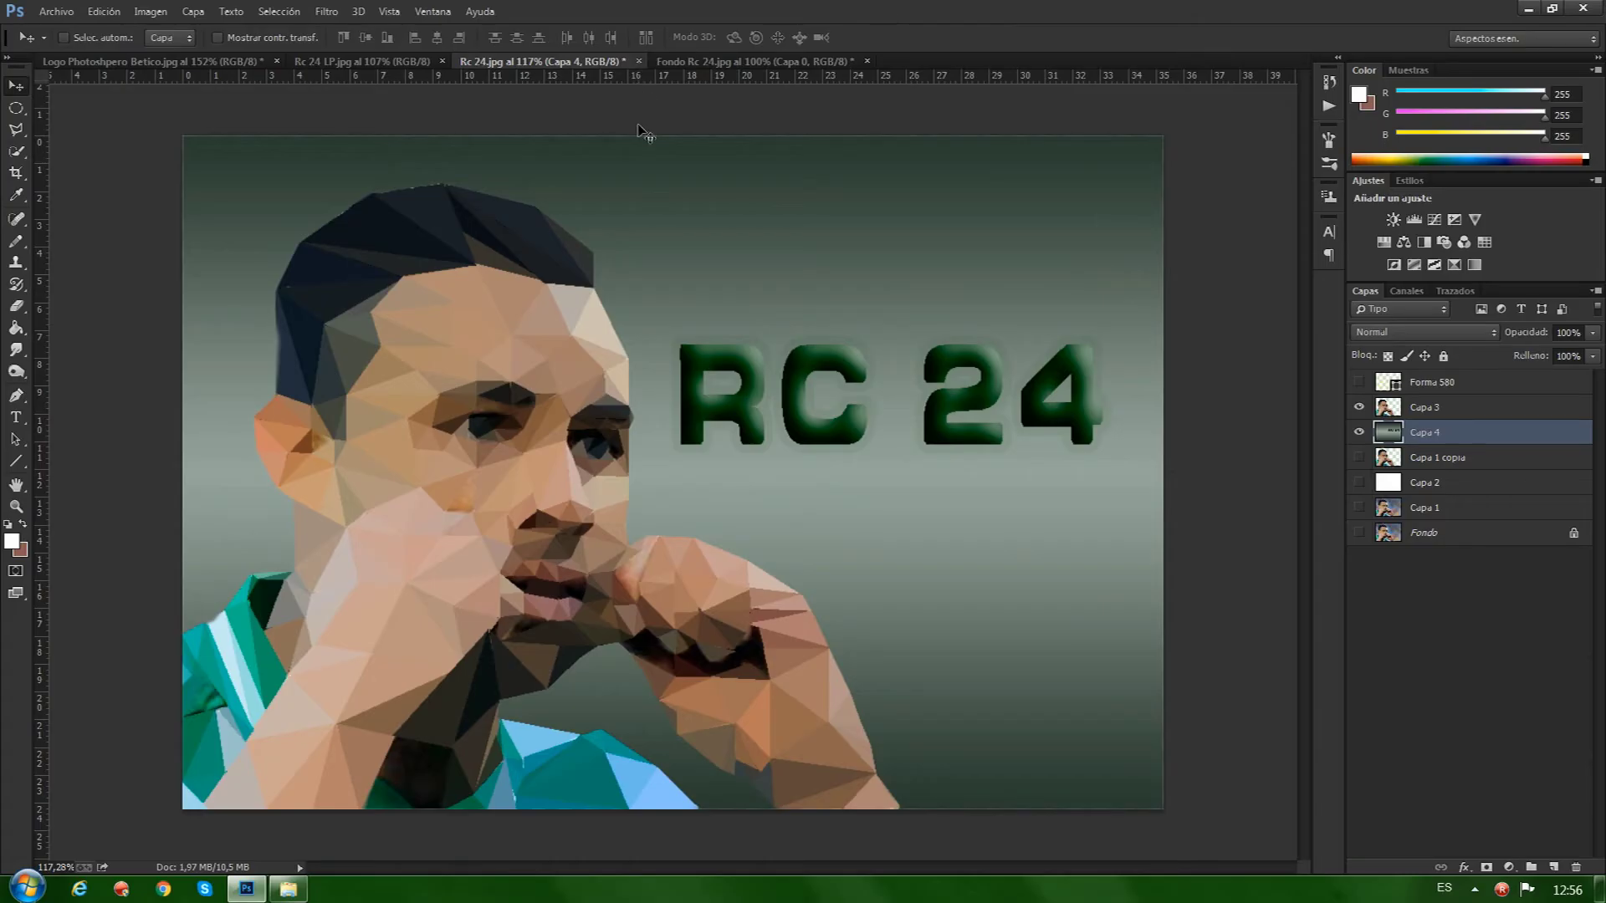
click(355, 62)
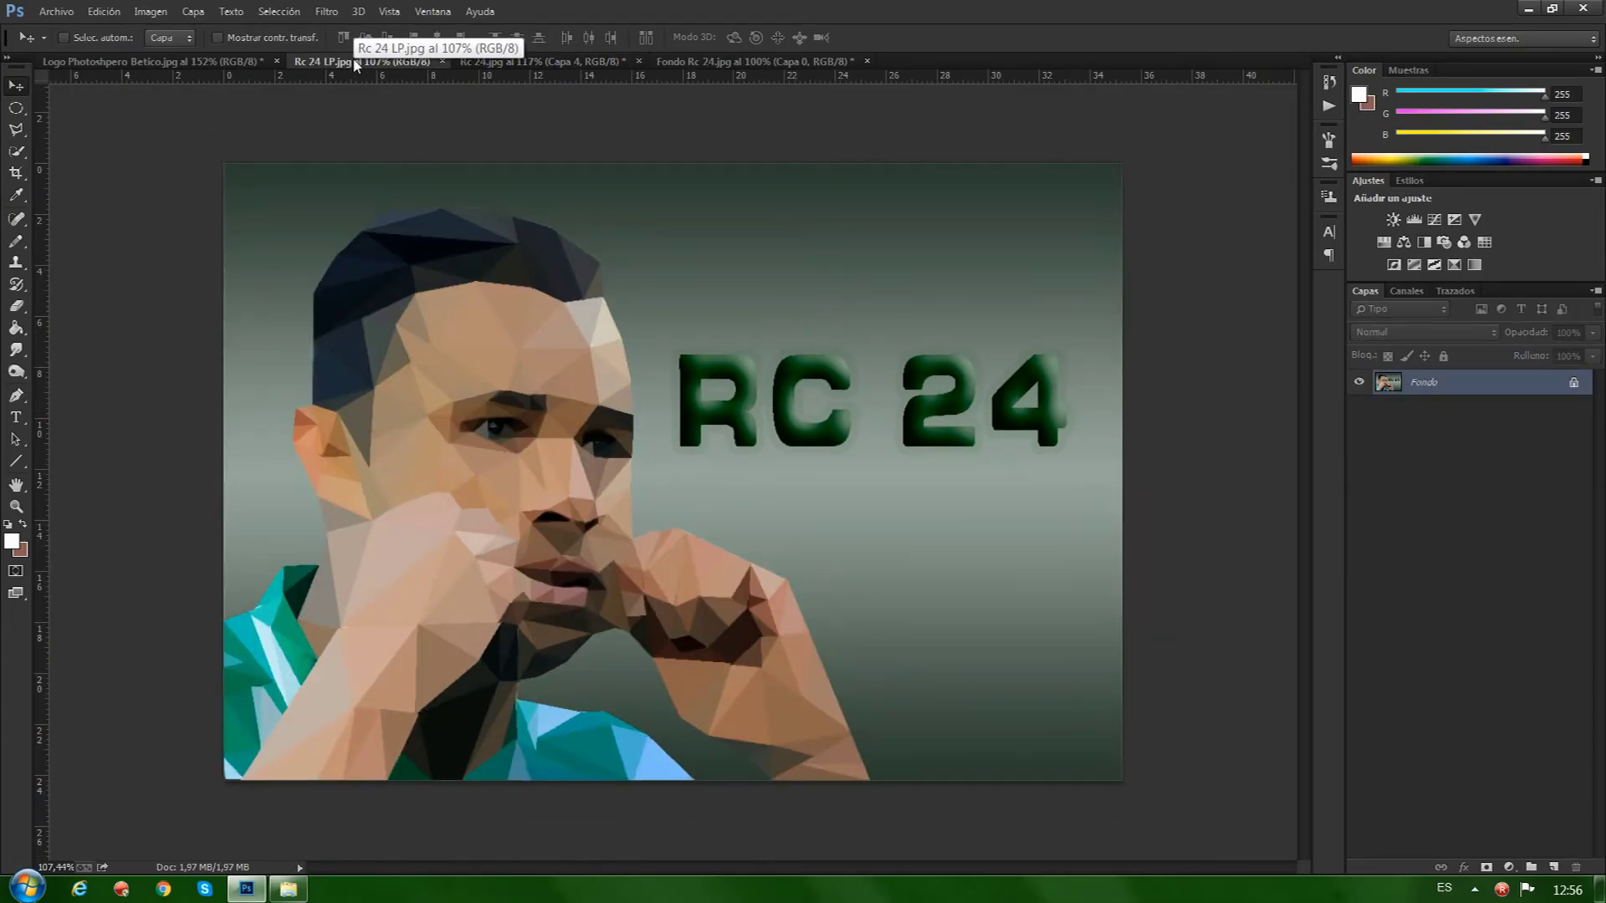
click(503, 63)
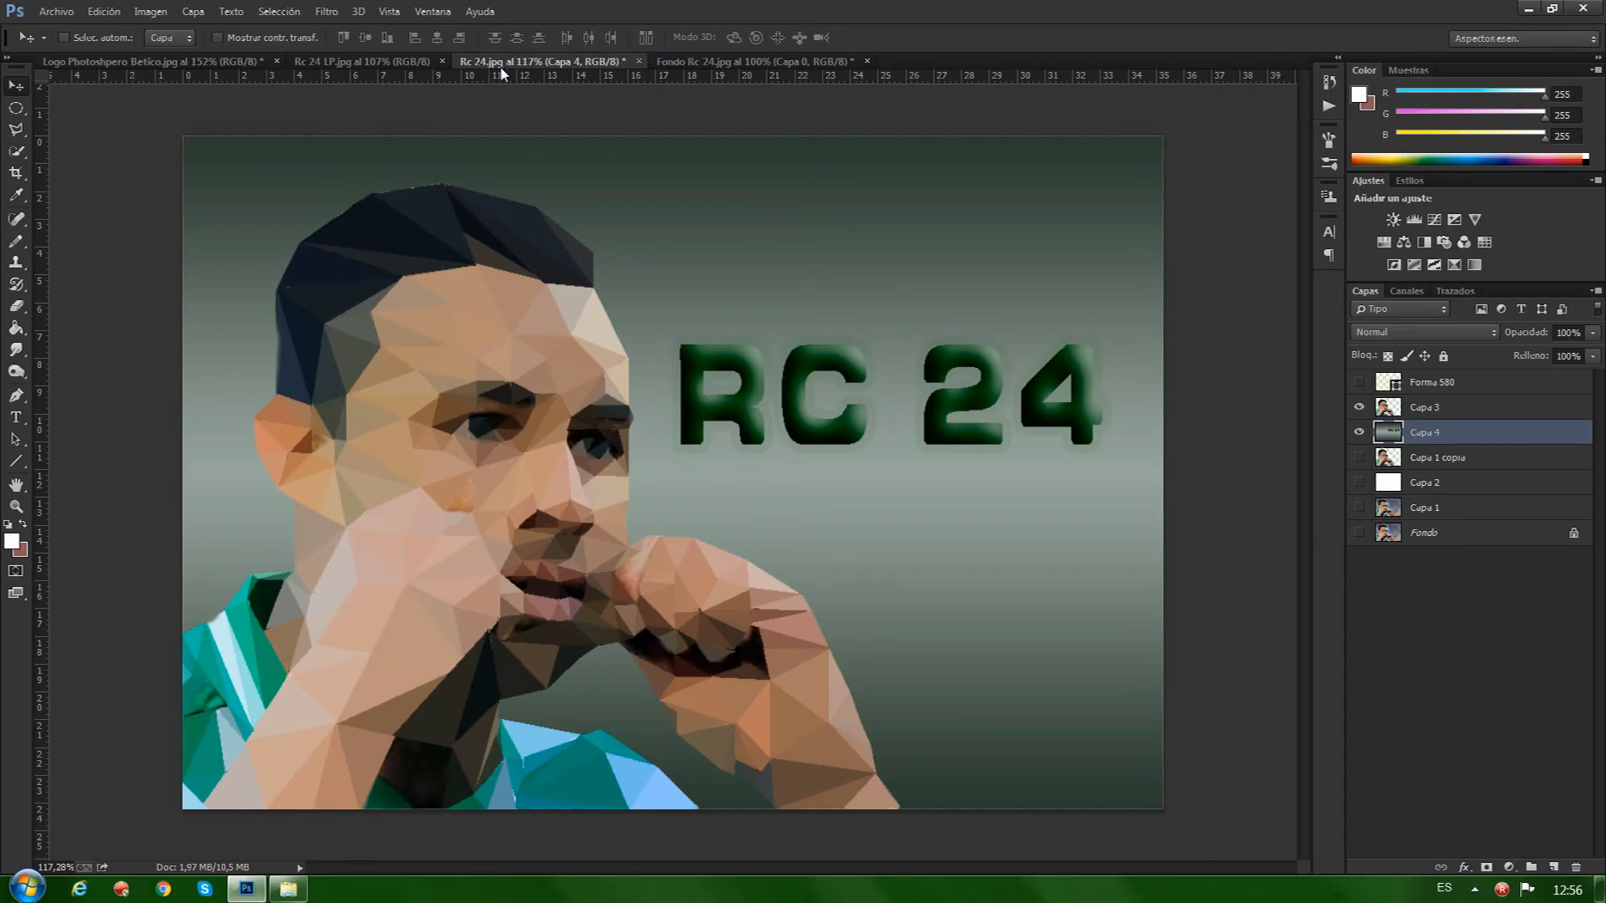
click(369, 64)
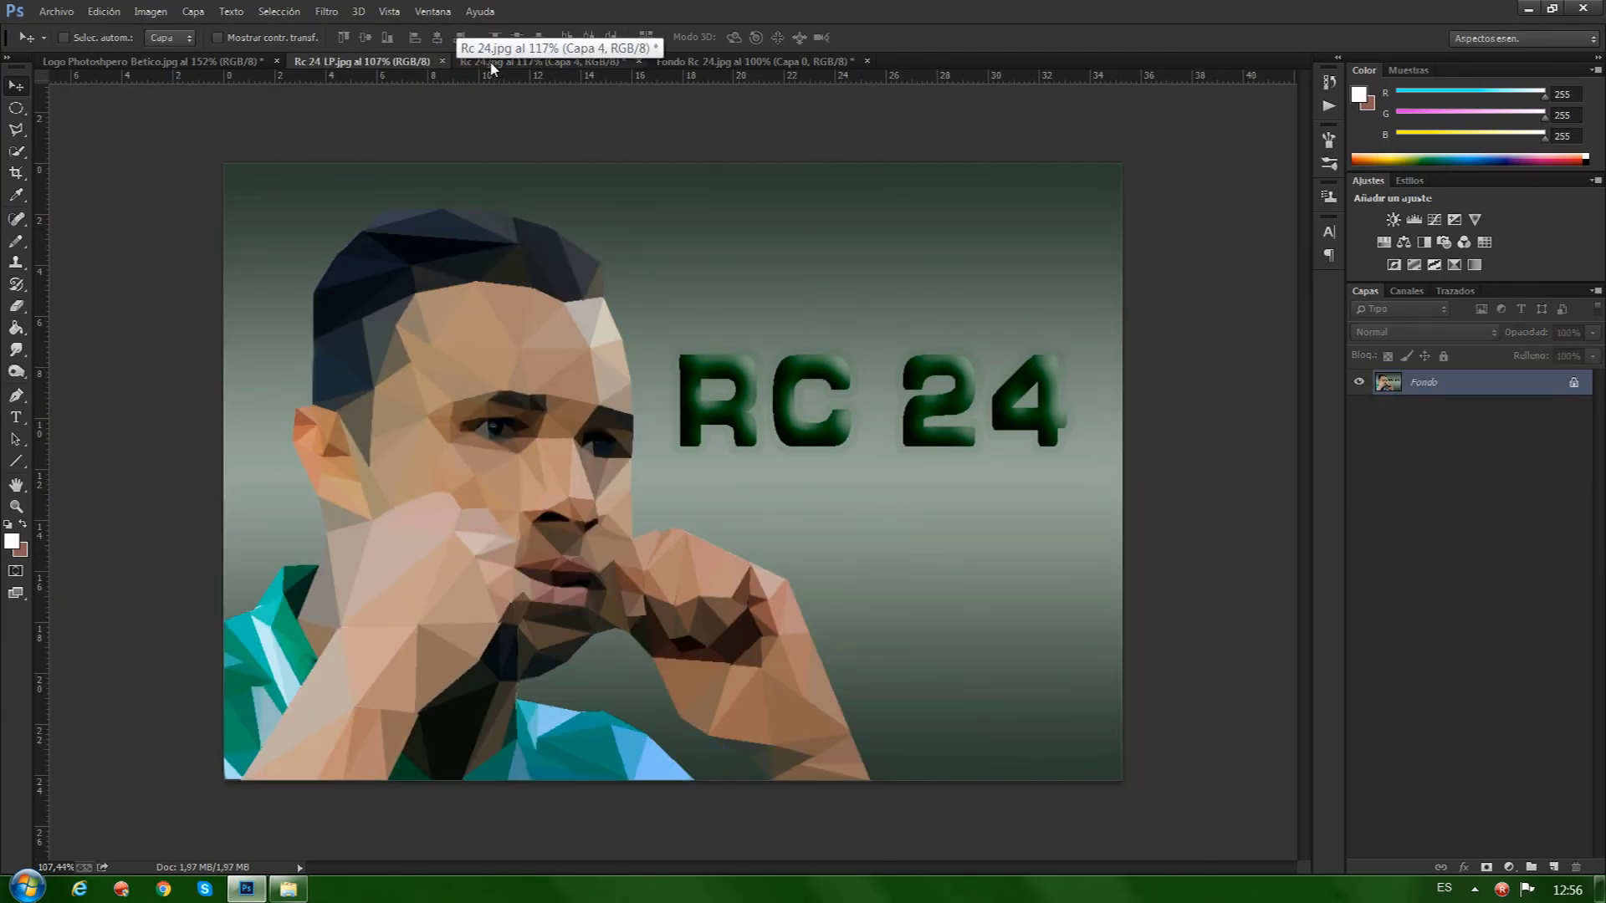
click(492, 64)
click(361, 64)
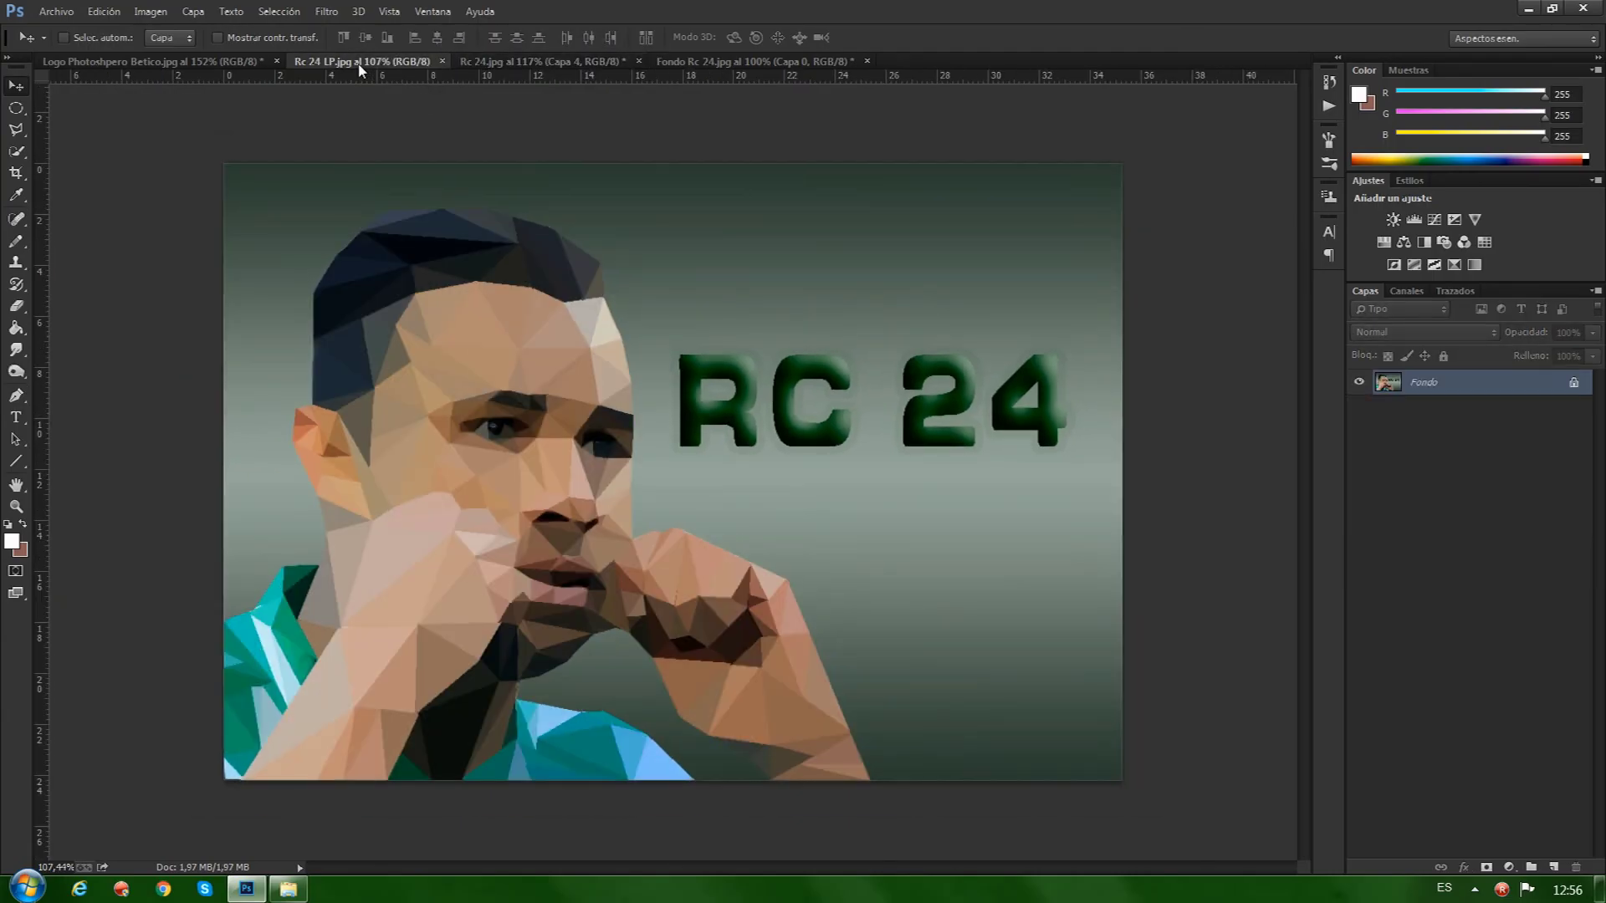
click(98, 64)
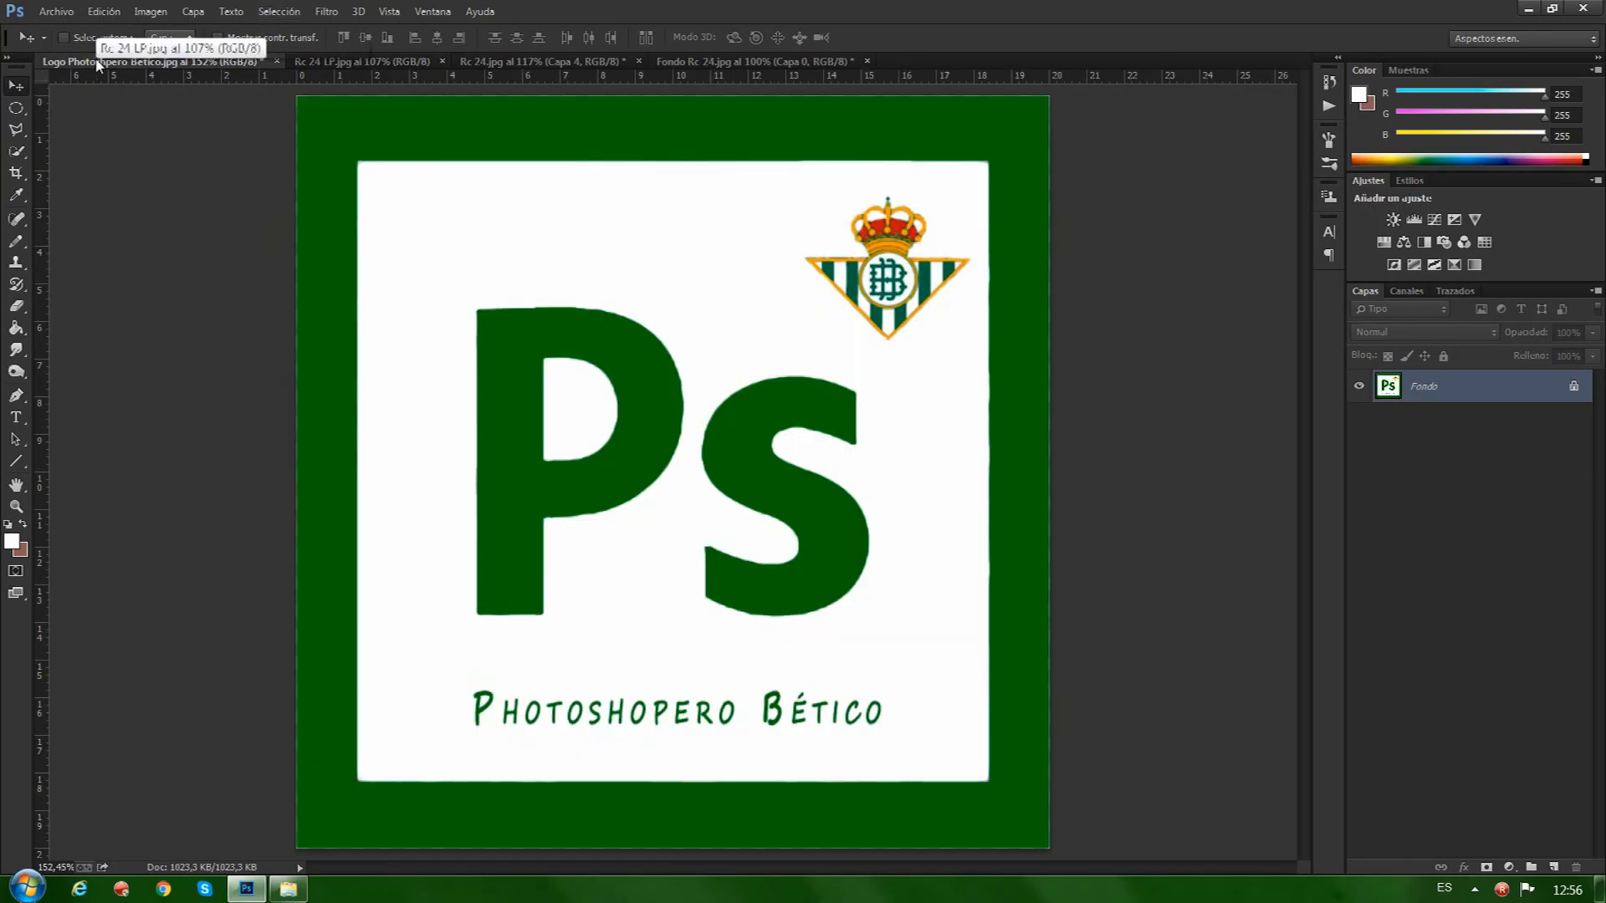